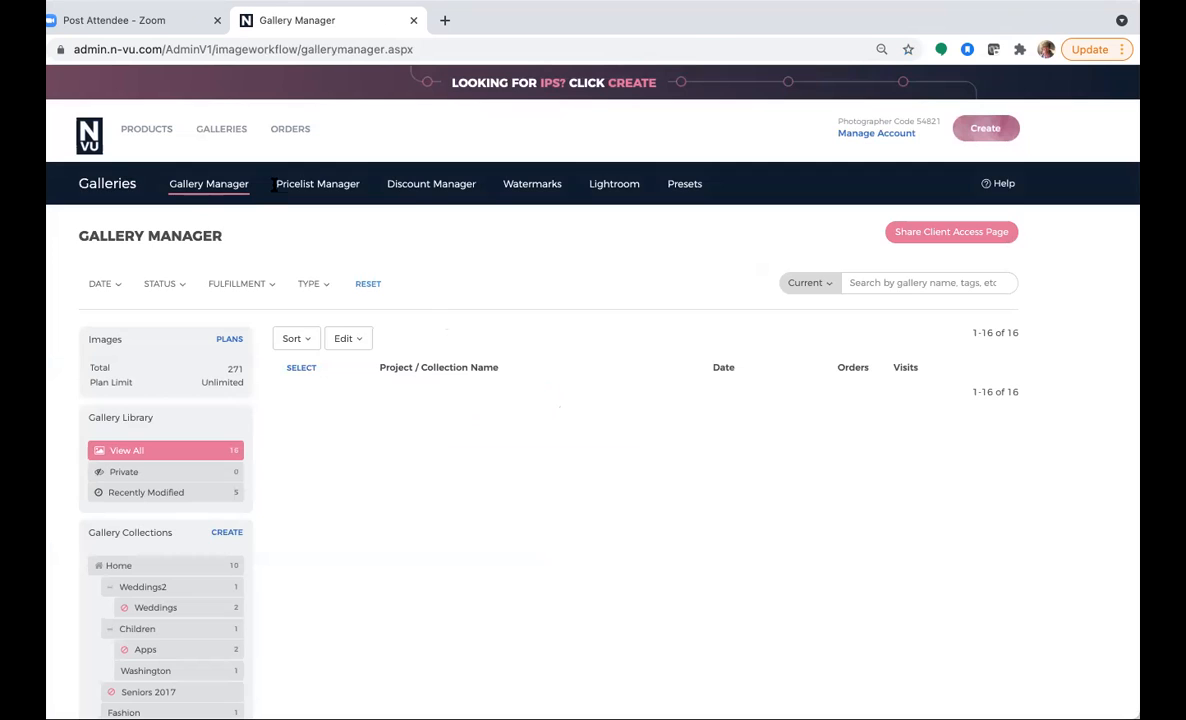
# Start a new Gallery Settings preset for a Client Gallery from the gallery Presets page
pyautogui.click(686, 186)
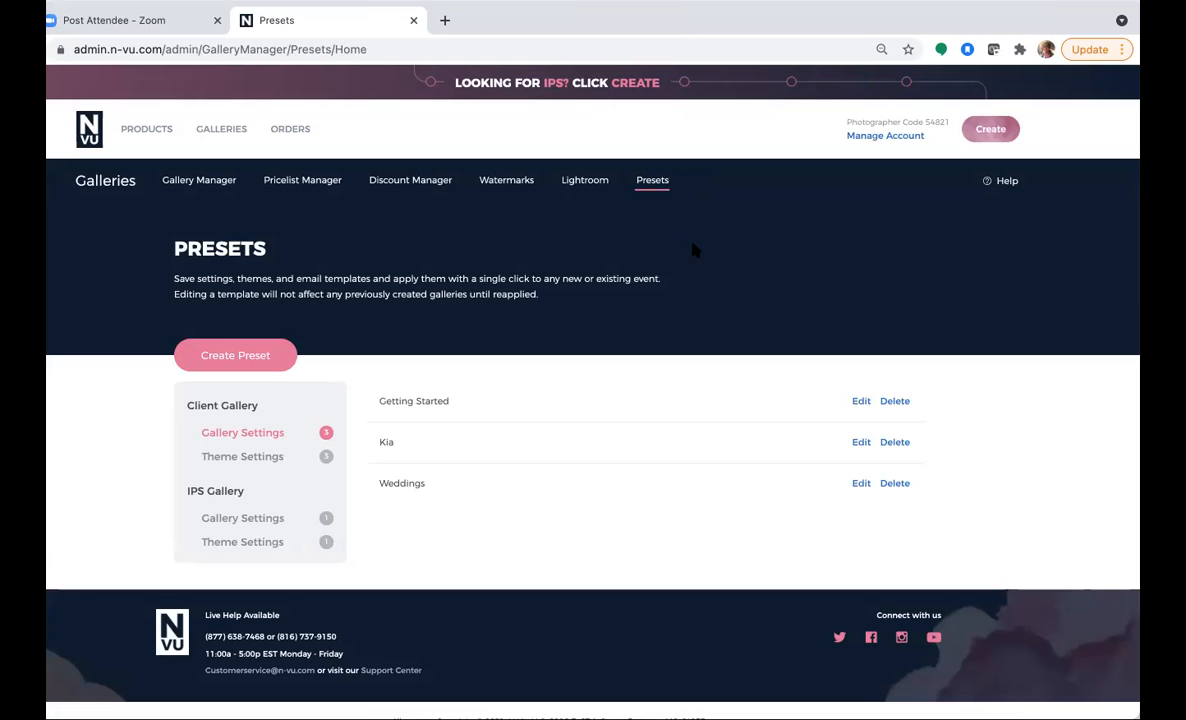
pyautogui.scroll(-1, 765, 258)
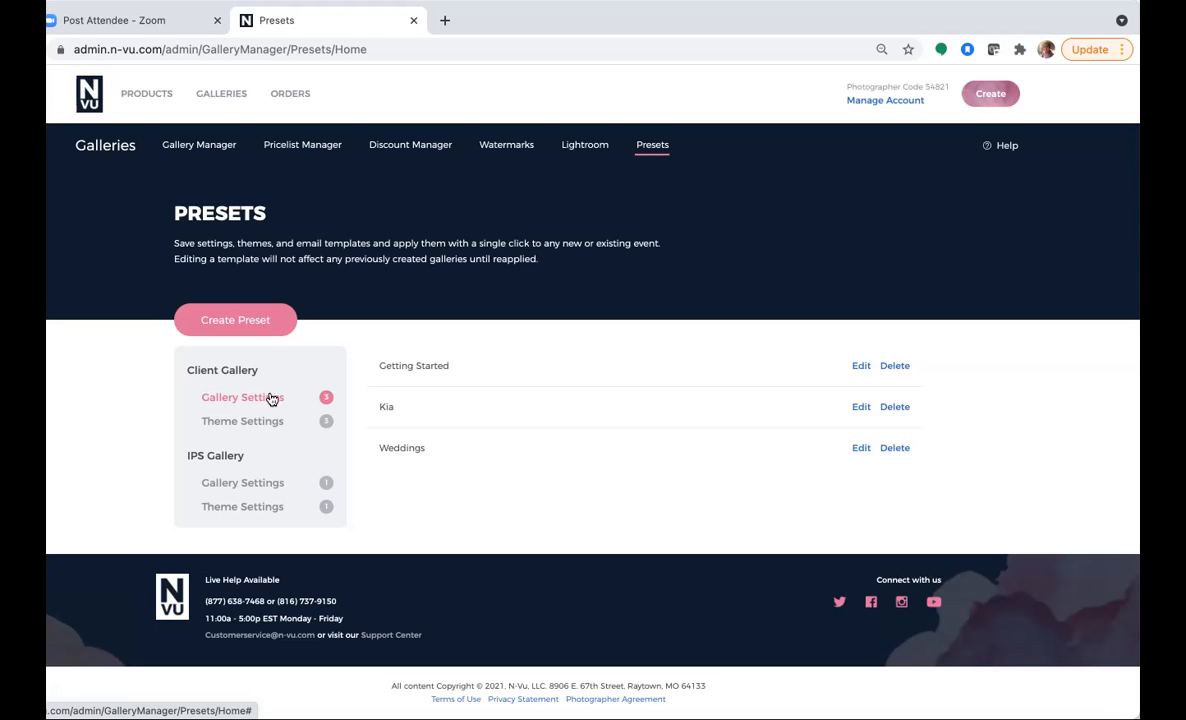
pyautogui.click(238, 322)
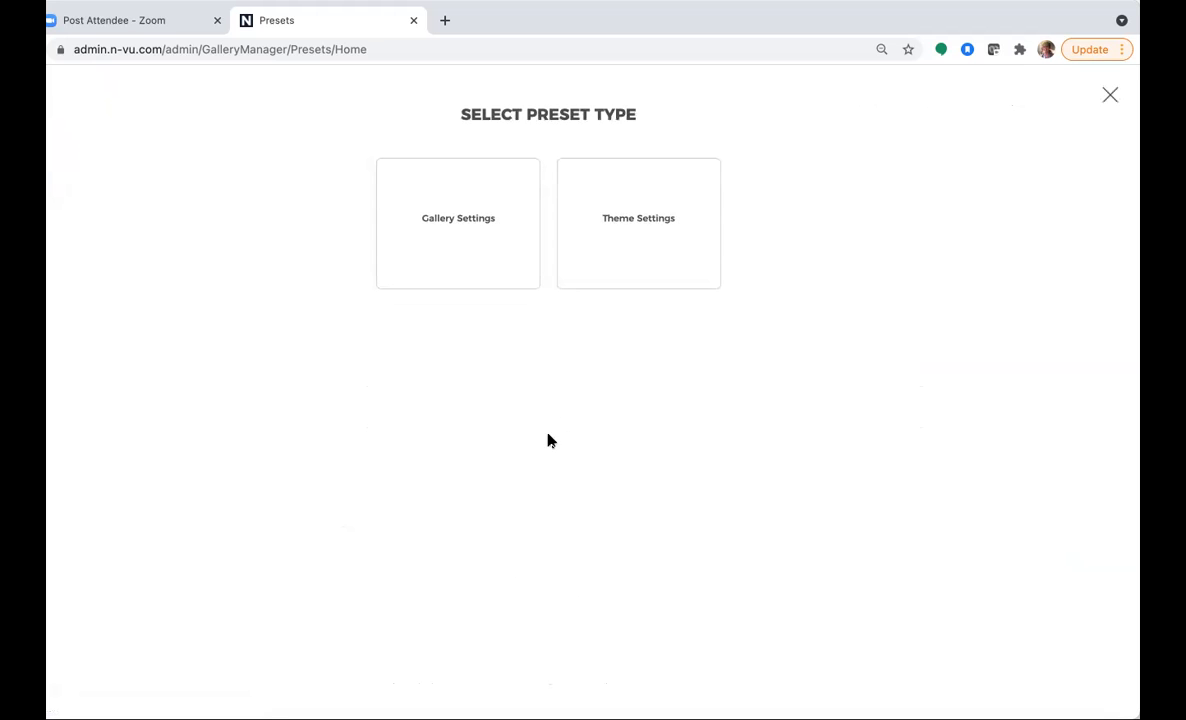
pyautogui.click(467, 236)
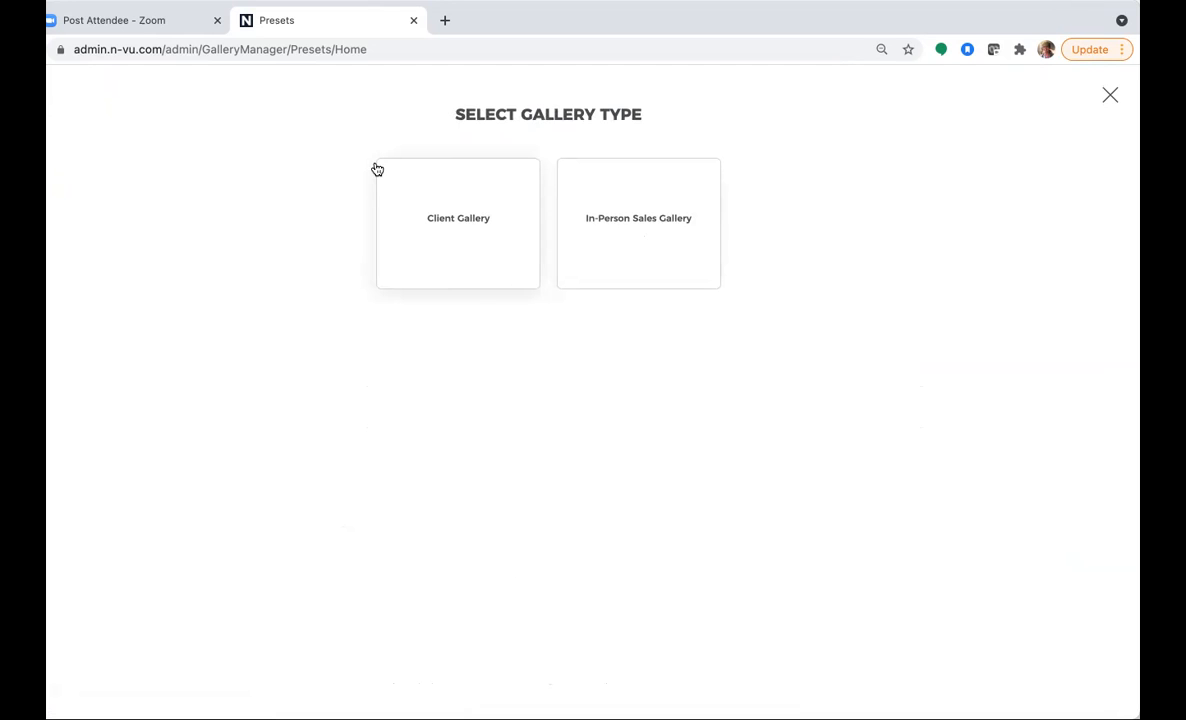
pyautogui.click(476, 235)
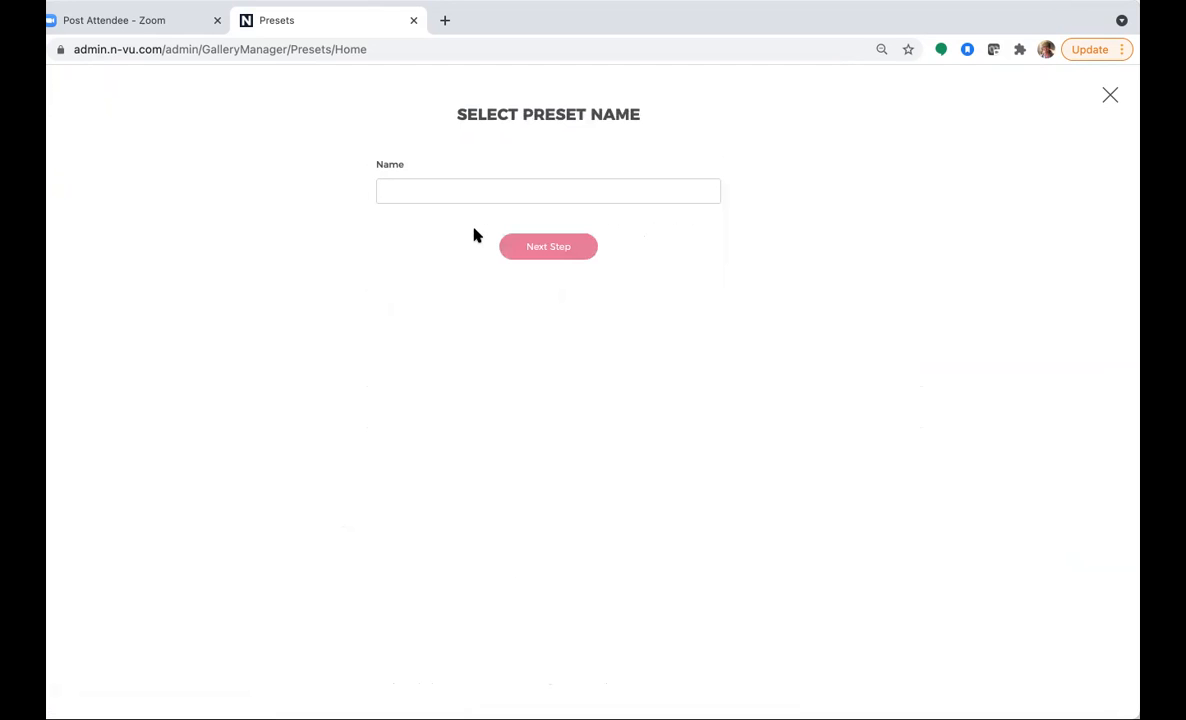
# Try to name the new preset Weddings
pyautogui.click(464, 190)
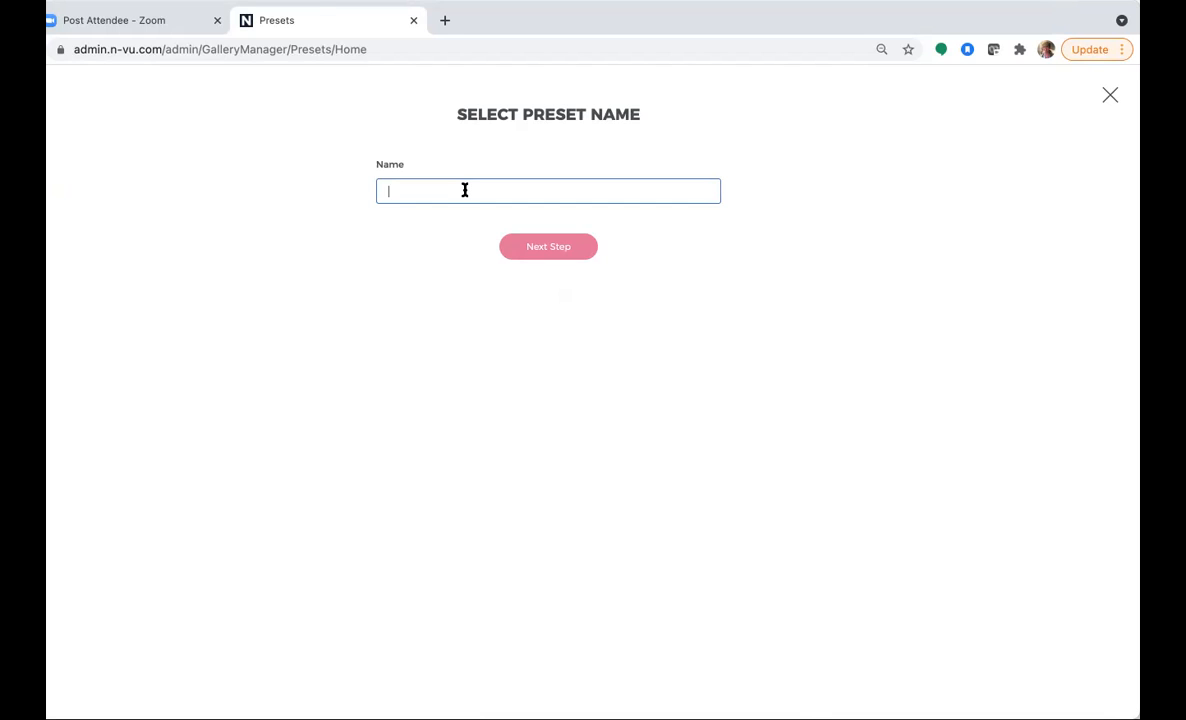
pyautogui.write('Weddings')
pyautogui.click(532, 251)
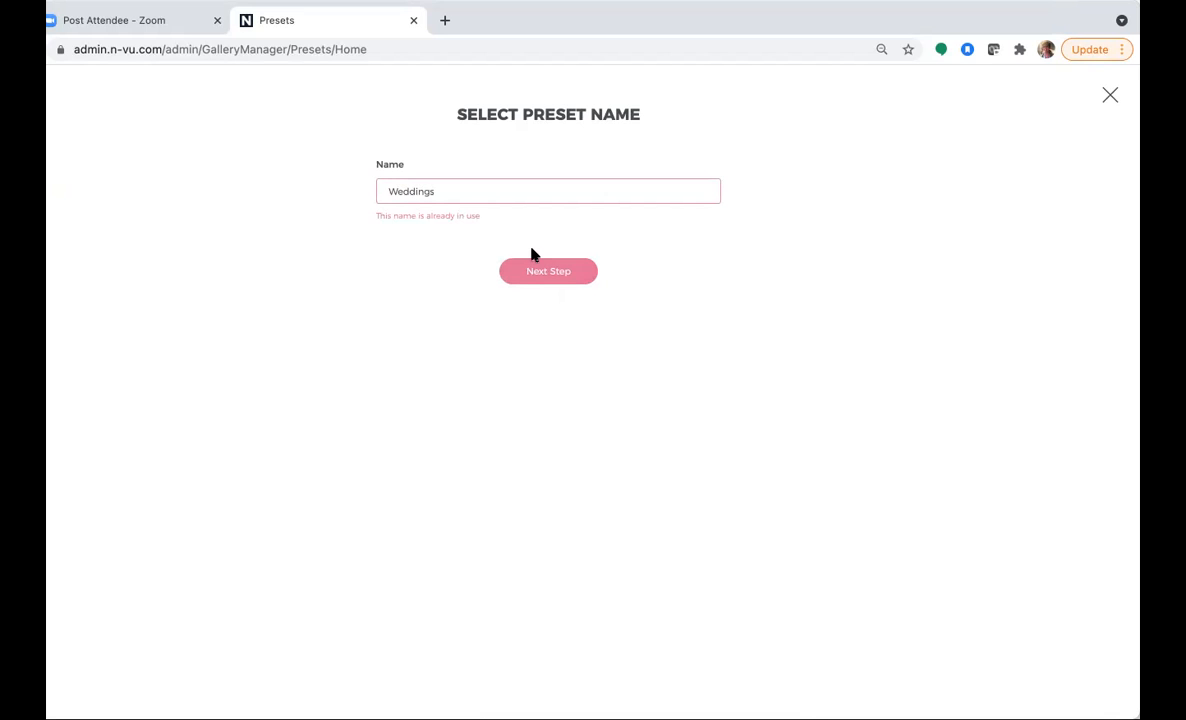
# Name the preset N-Vu Brand and continue to its settings
pyautogui.moveTo(442, 191); pyautogui.dragTo(358, 195)
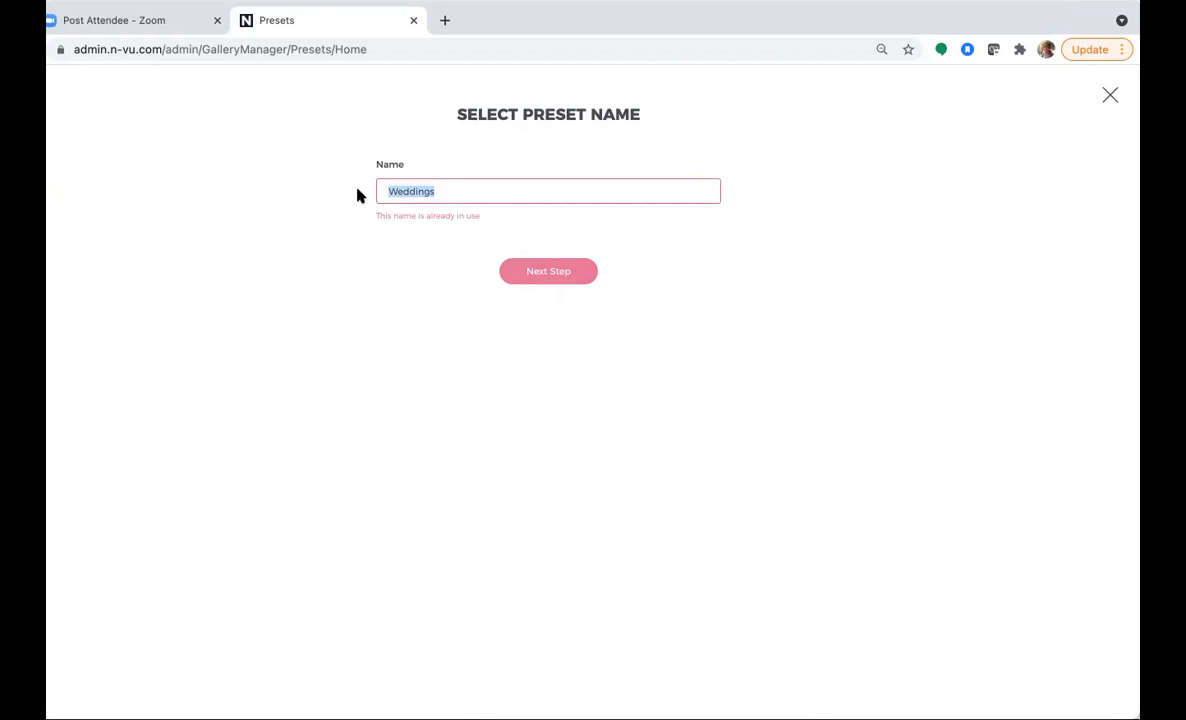
pyautogui.write('N-Vu Brand')
pyautogui.click(534, 280)
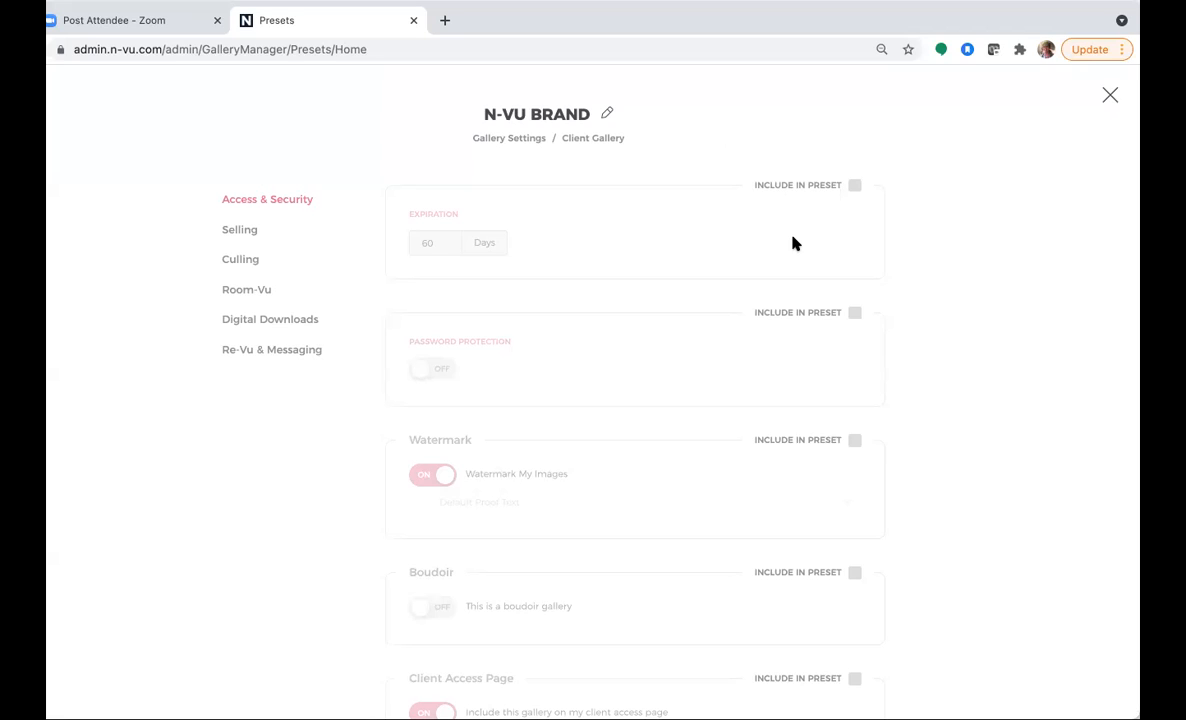
# Include the Expiration setting in the preset and set it to 30 days
pyautogui.click(855, 187)
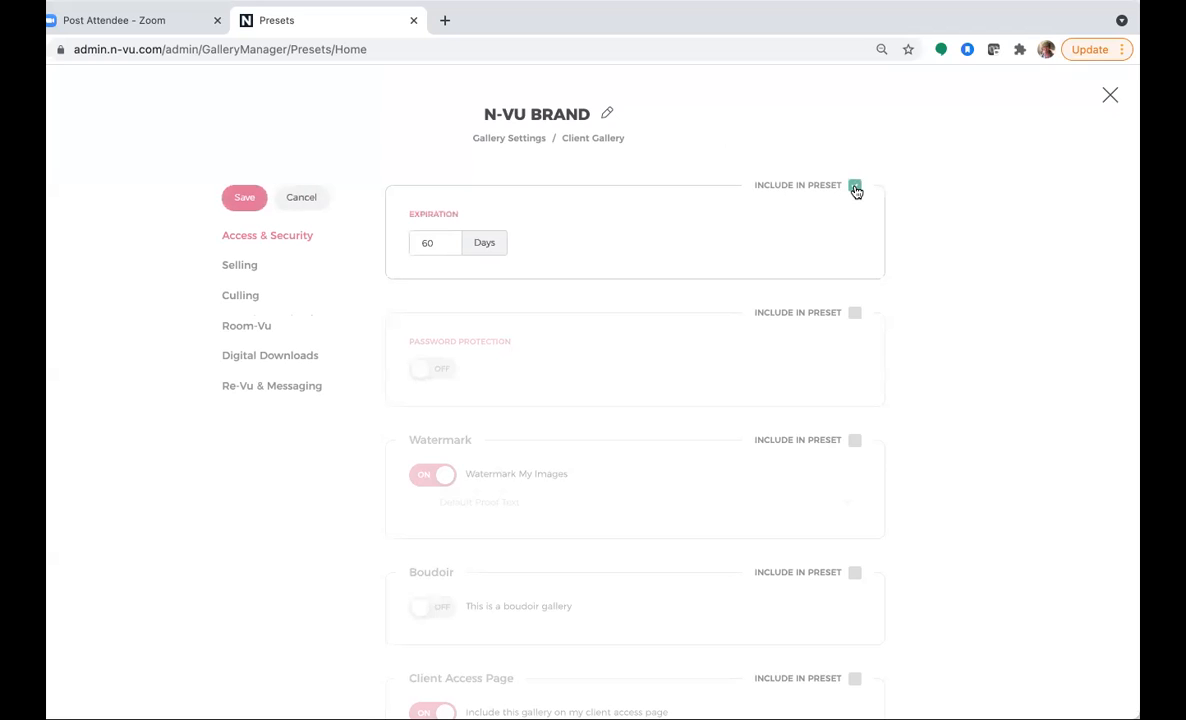
pyautogui.click(447, 245)
pyautogui.doubleClick(438, 245)
pyautogui.write('30')
pyautogui.click(945, 336)
# Include the Password Protection setting in the preset and exclude it again
pyautogui.scroll(-1, 645, 357)
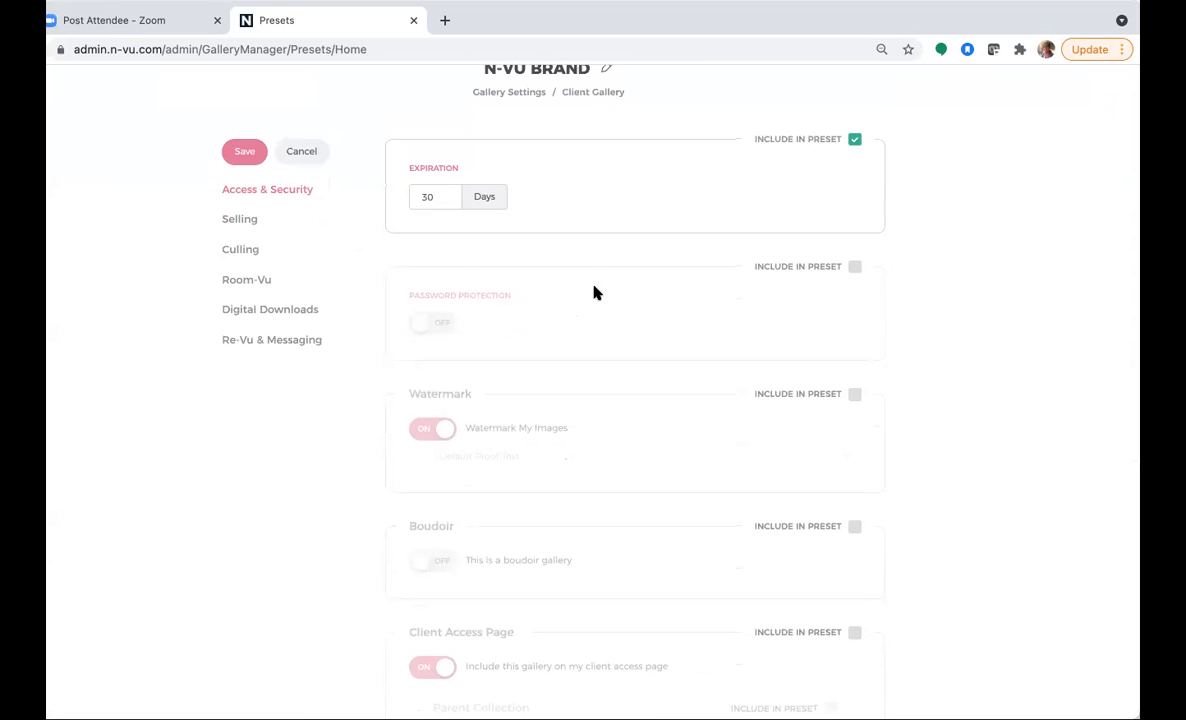
pyautogui.click(855, 267)
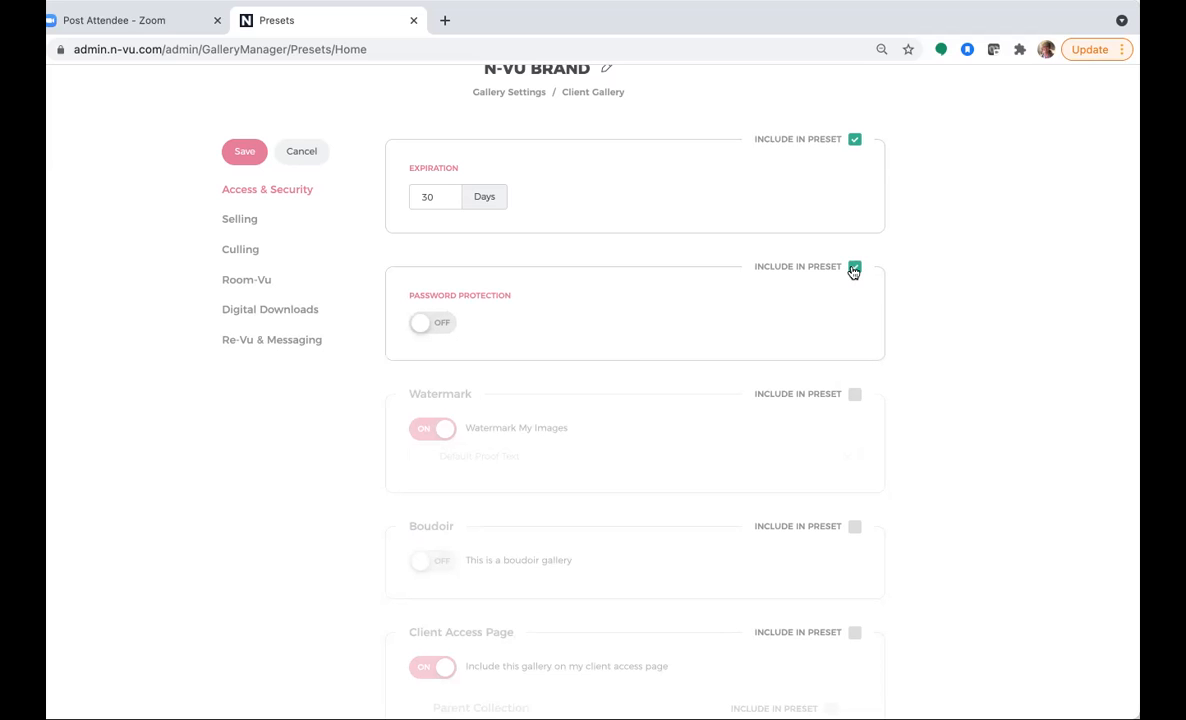
pyautogui.click(855, 268)
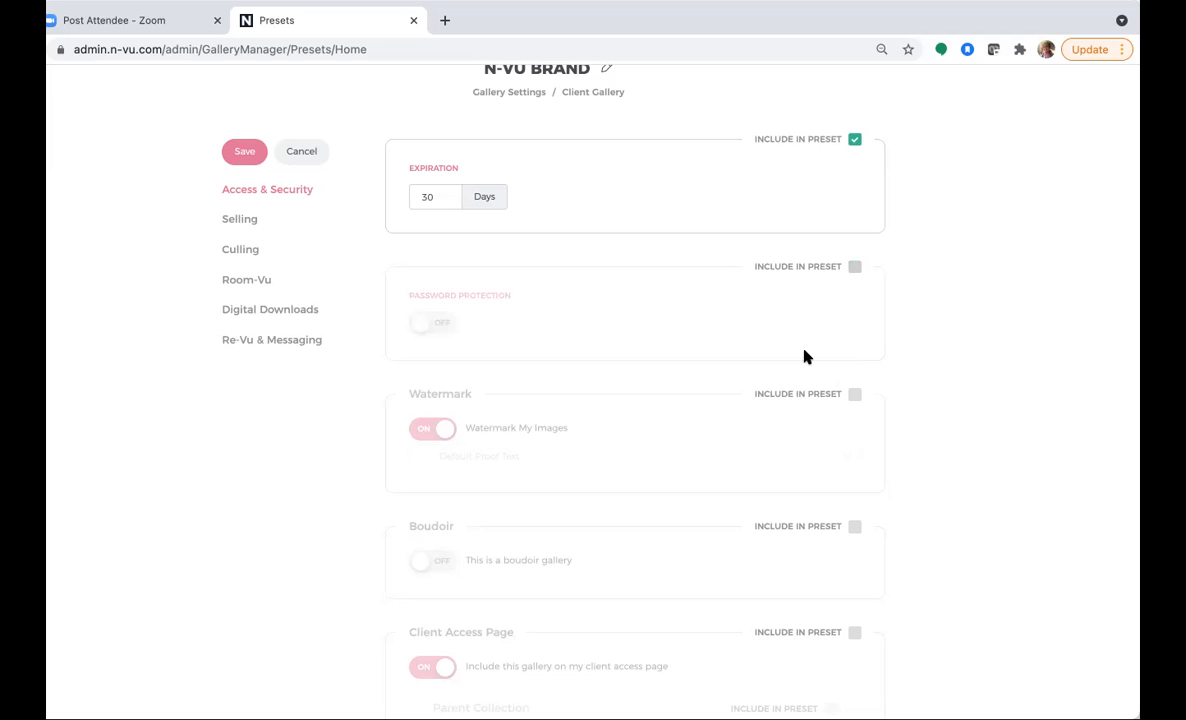
# Include the Watermark setting in the preset and choose Default Studio Watermark for the images
pyautogui.scroll(-2, 805, 355)
pyautogui.click(855, 291)
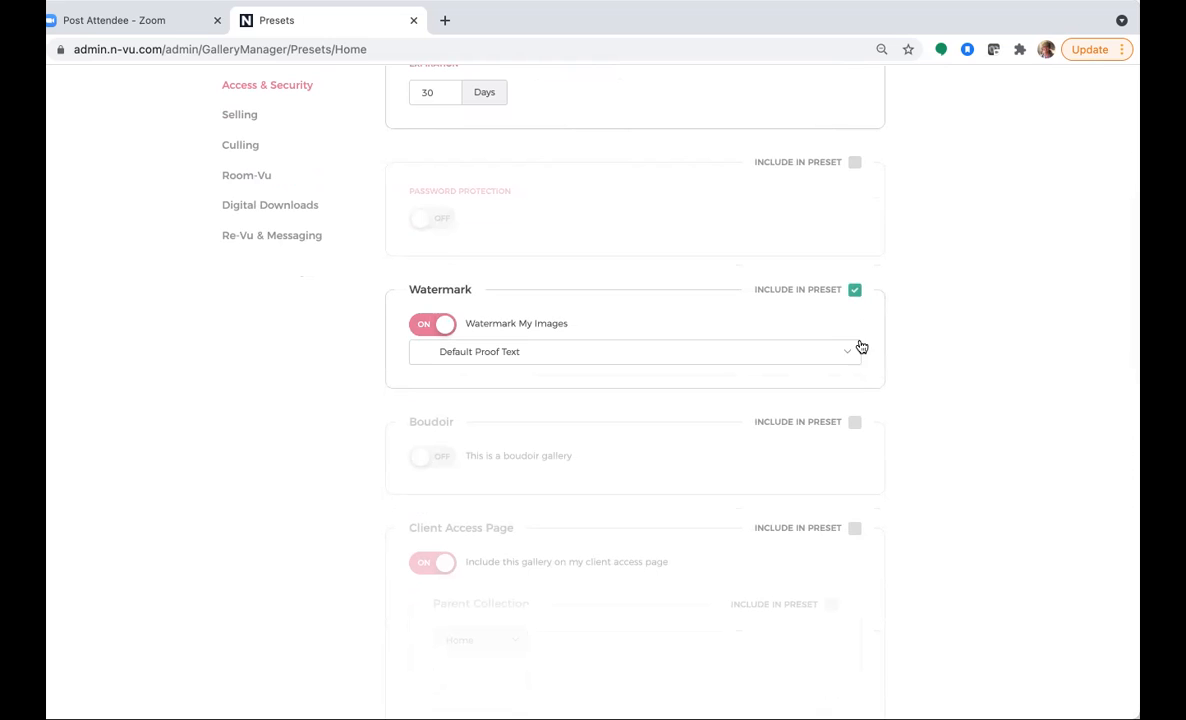
pyautogui.click(849, 355)
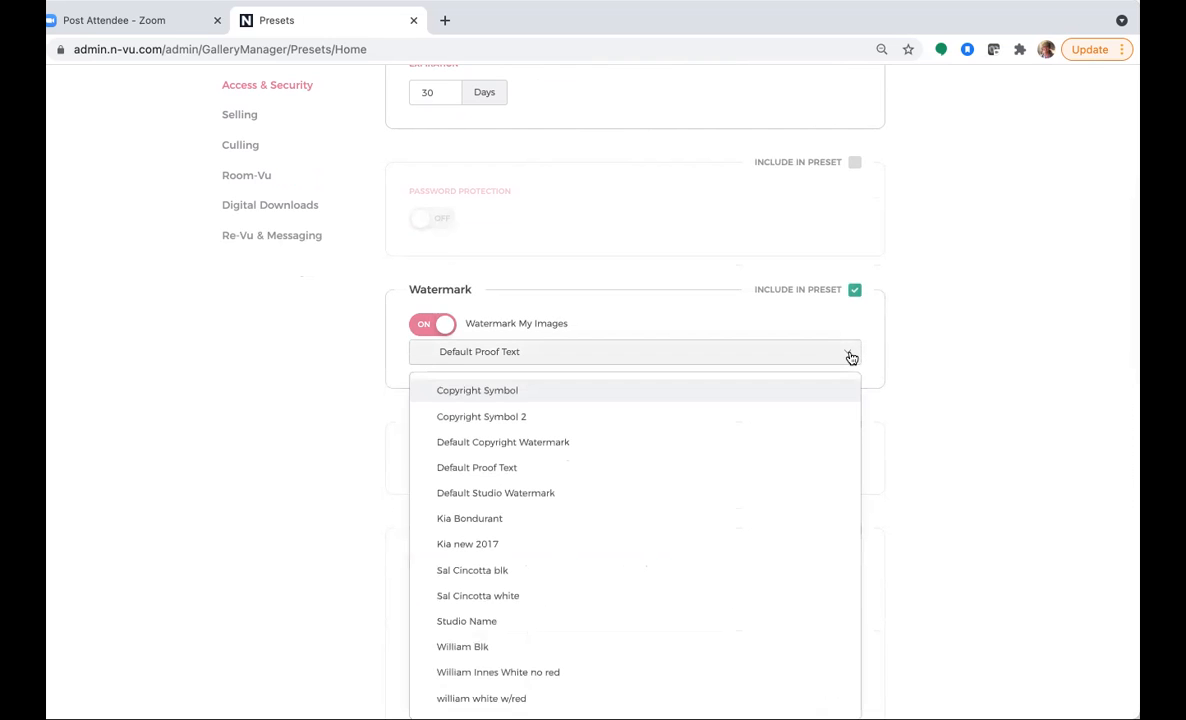
pyautogui.scroll(-2, 786, 519)
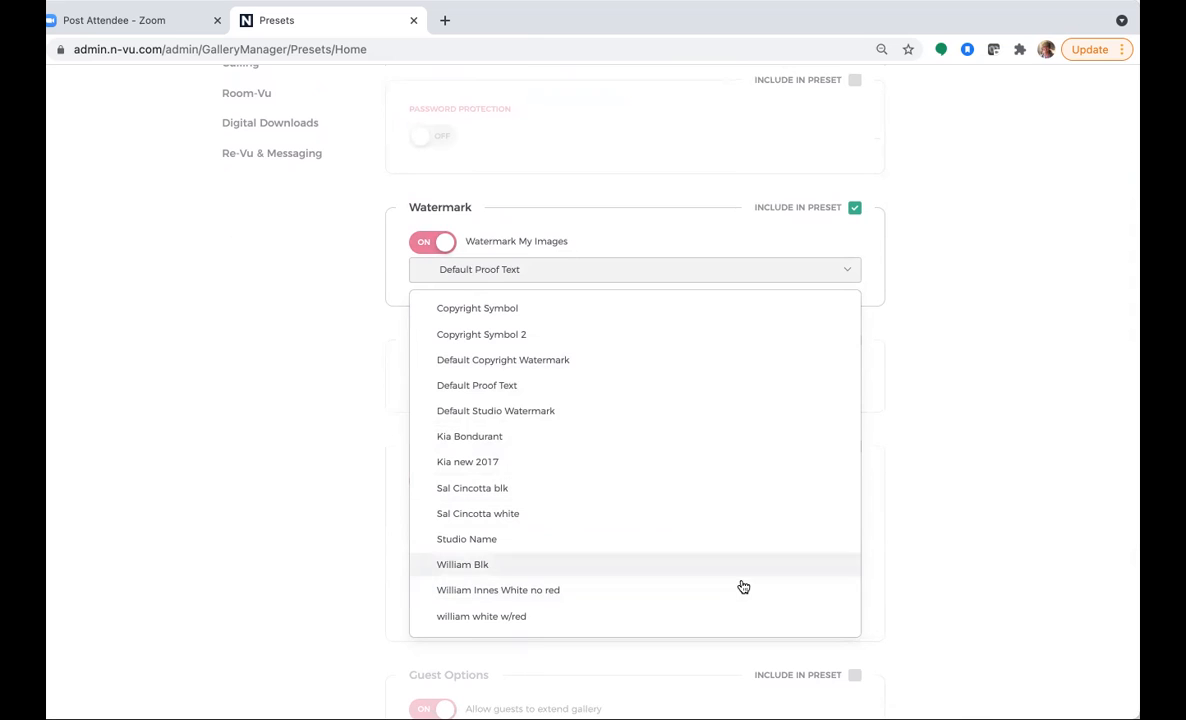
pyautogui.scroll(-1, 743, 585)
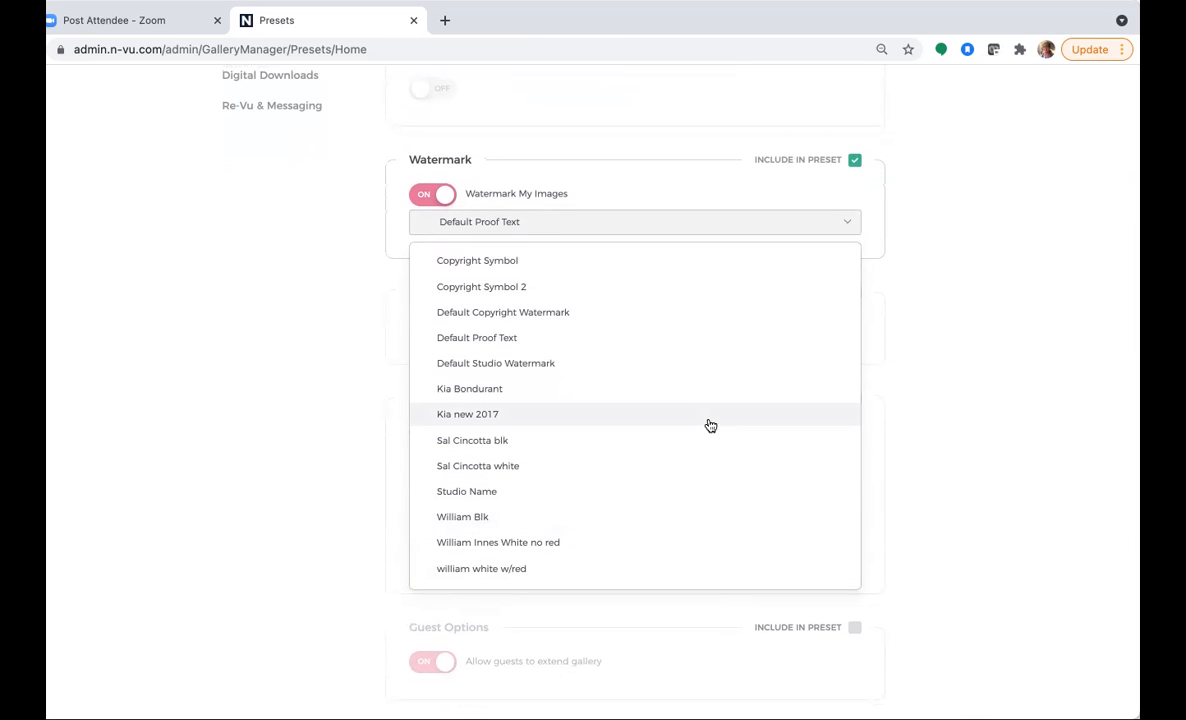
pyautogui.click(686, 363)
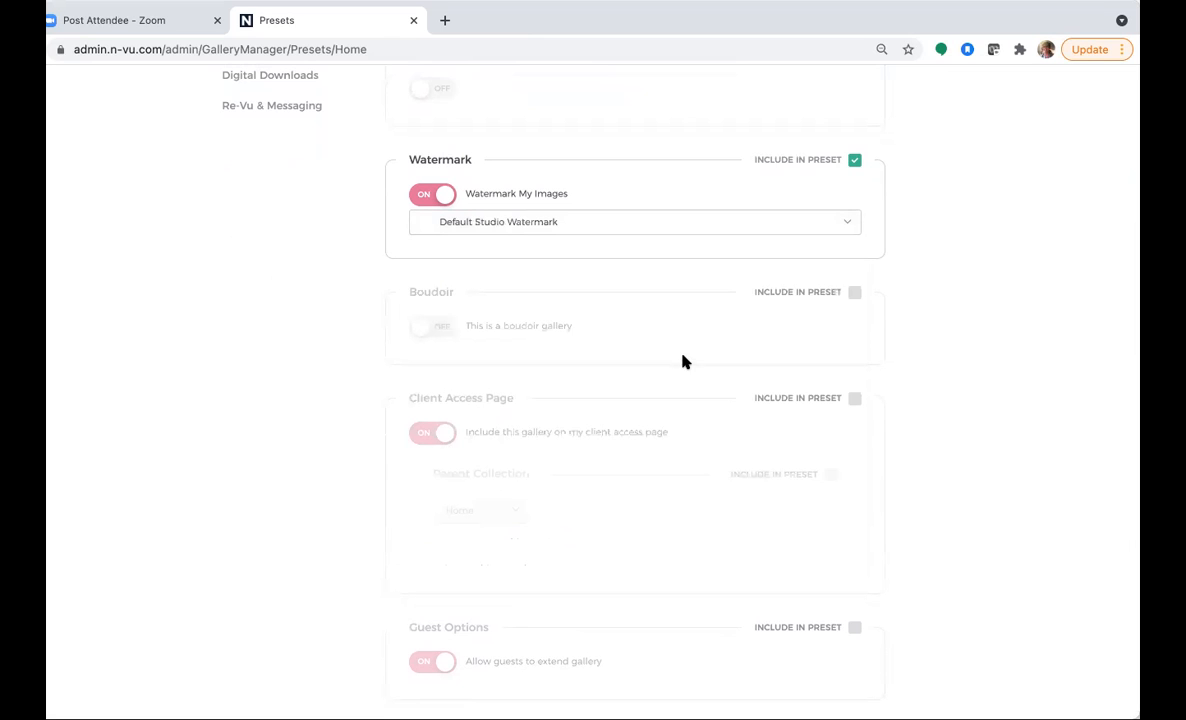
# Include the Boudoir setting, turn on the boudoir gallery option to show its choices, and revert both
pyautogui.scroll(-1, 921, 287)
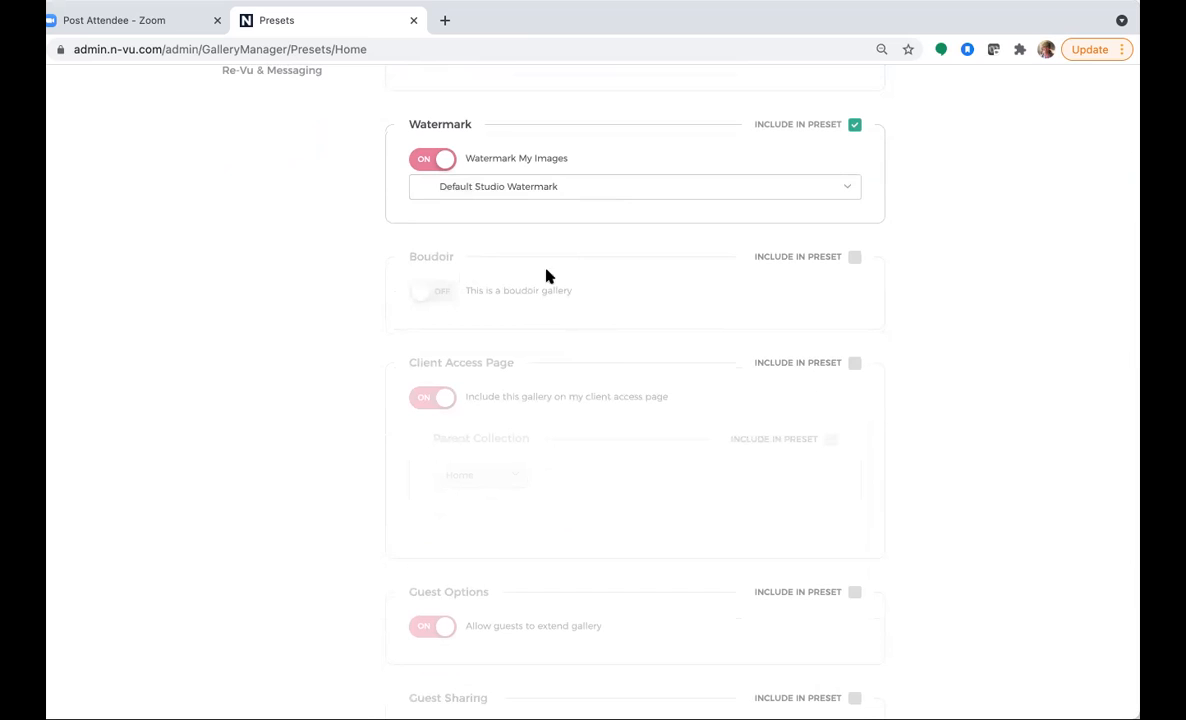
pyautogui.click(854, 259)
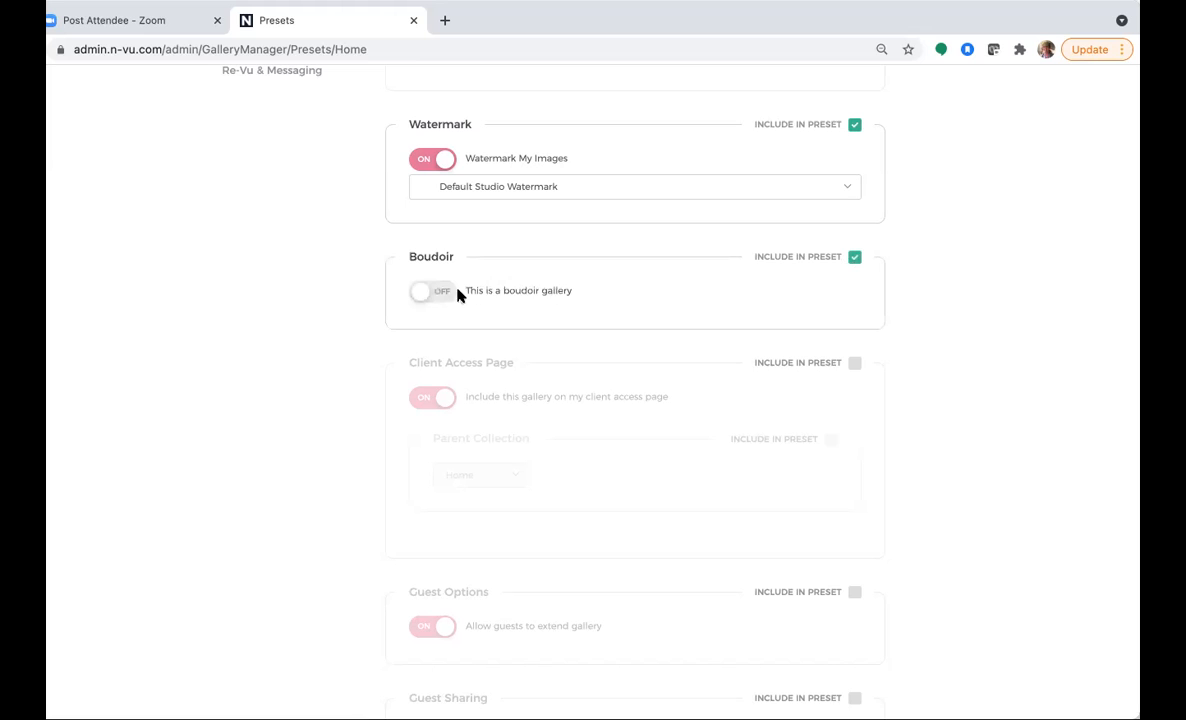
pyautogui.click(431, 294)
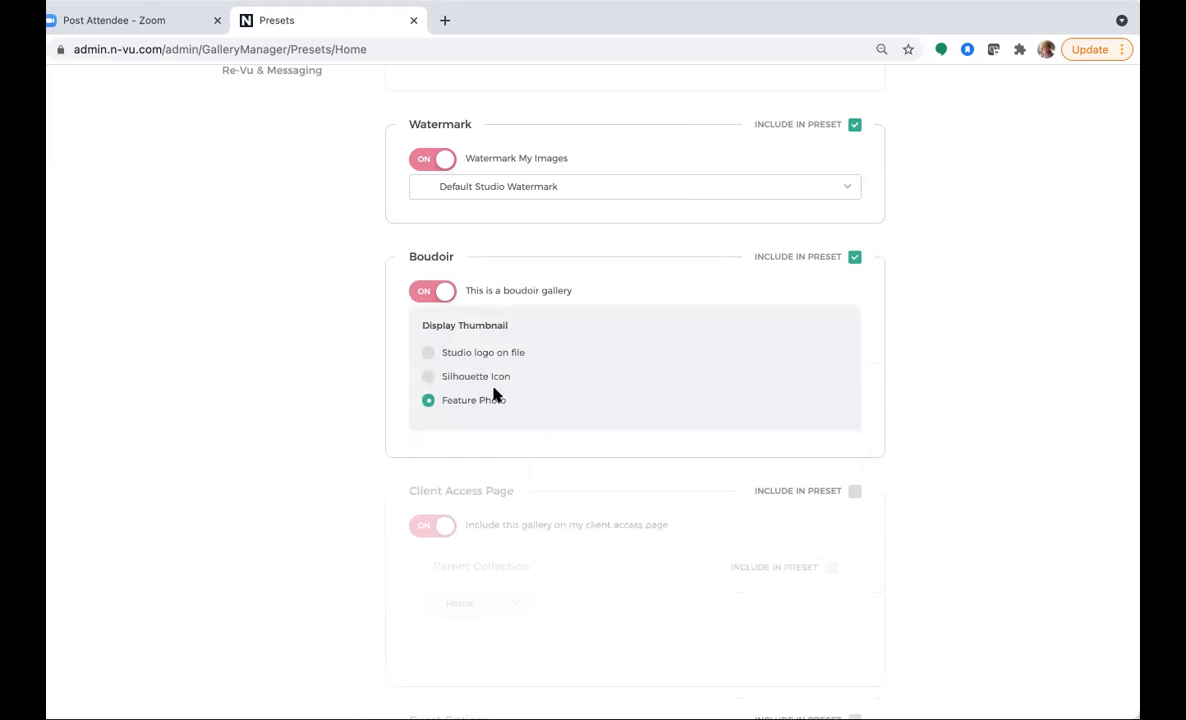
pyautogui.click(443, 291)
pyautogui.click(855, 258)
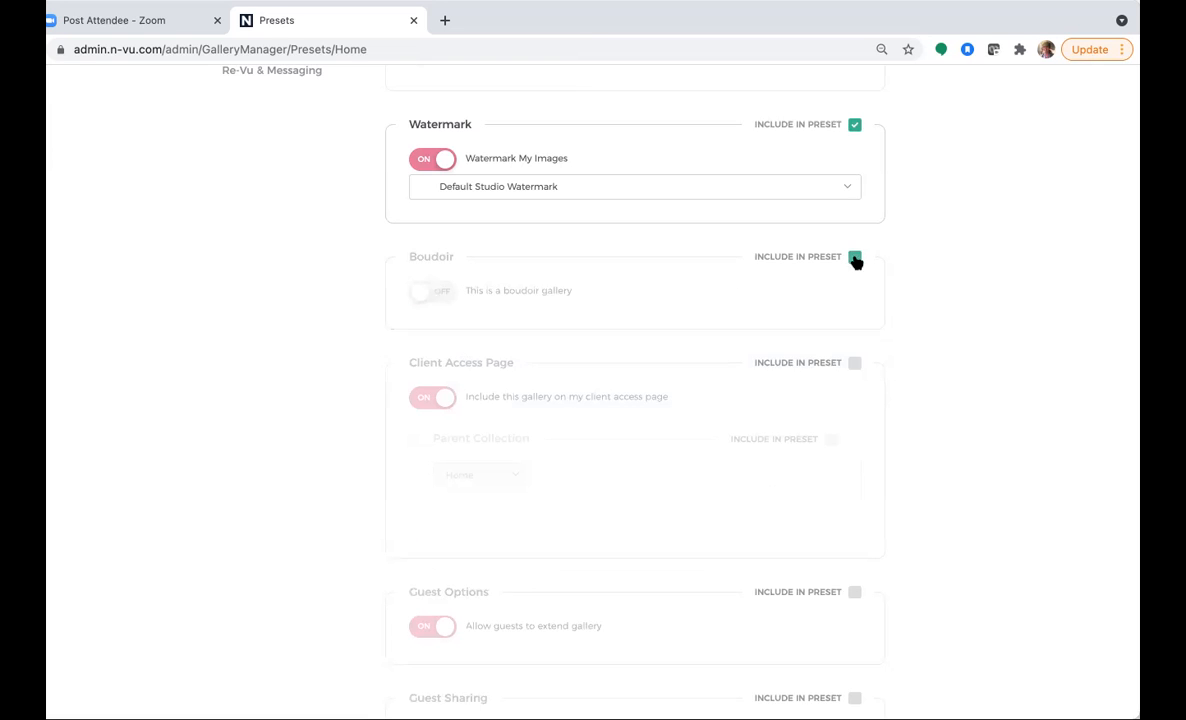
# Include the Client Access Page setting in the preset, leaving its Parent Collection excluded
pyautogui.scroll(-2, 892, 307)
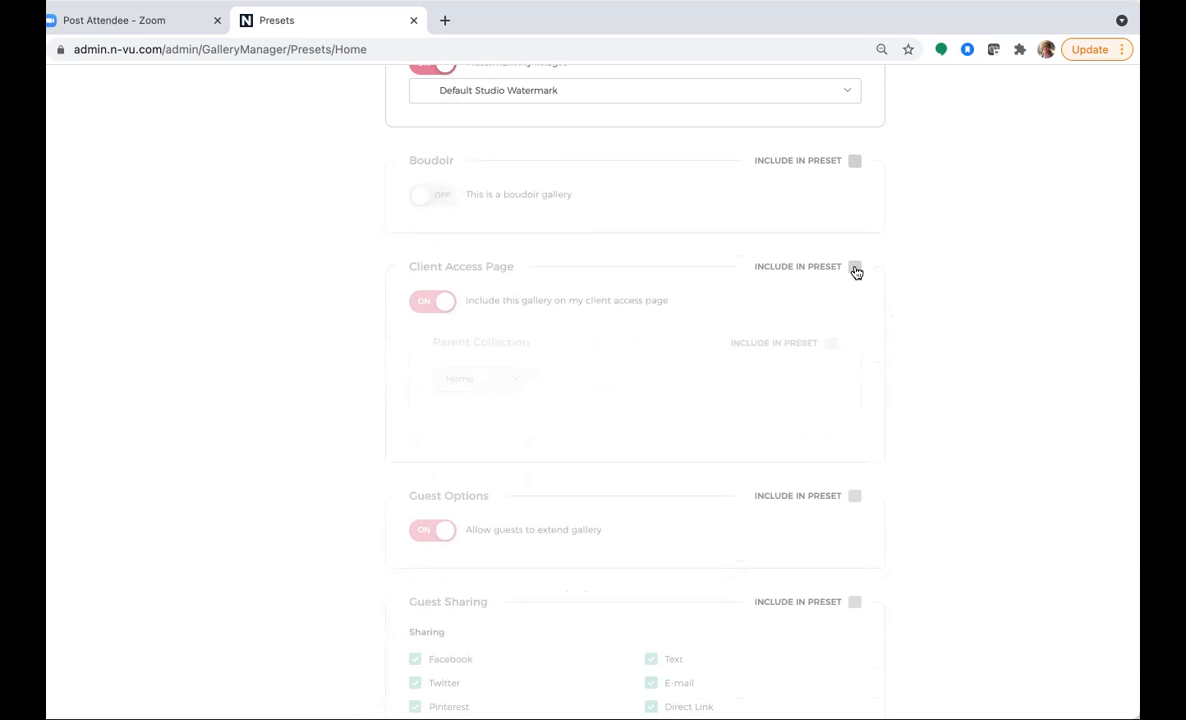
pyautogui.click(855, 268)
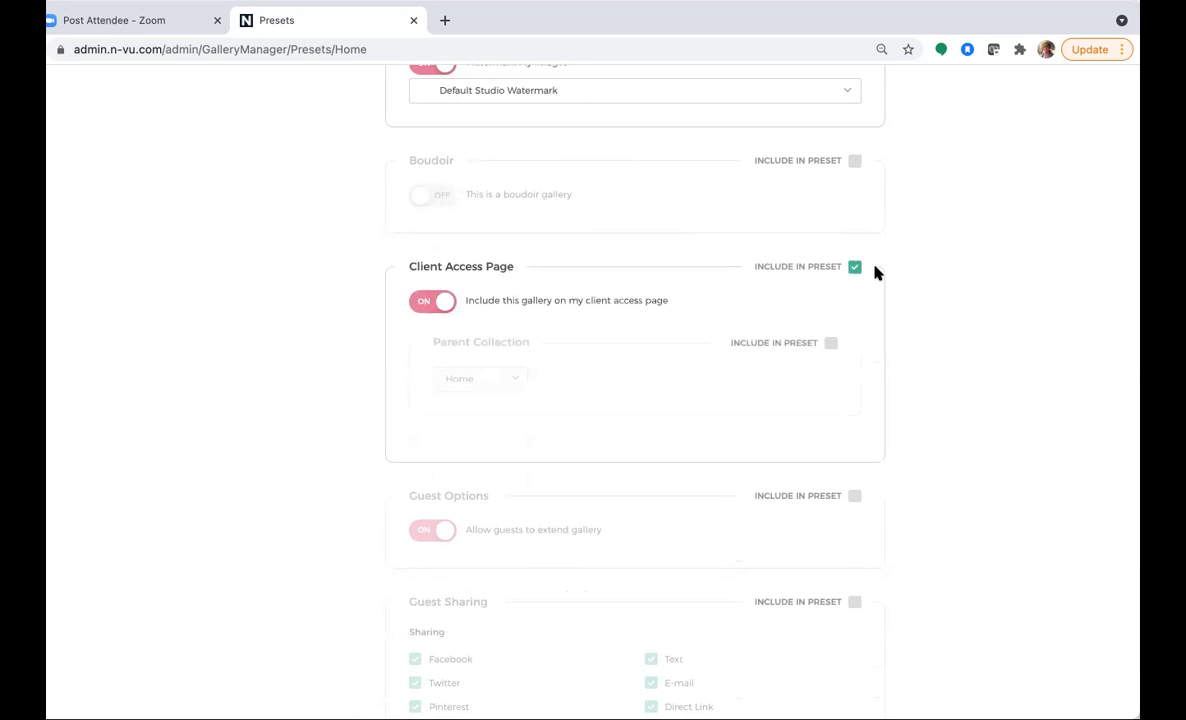
pyautogui.click(834, 346)
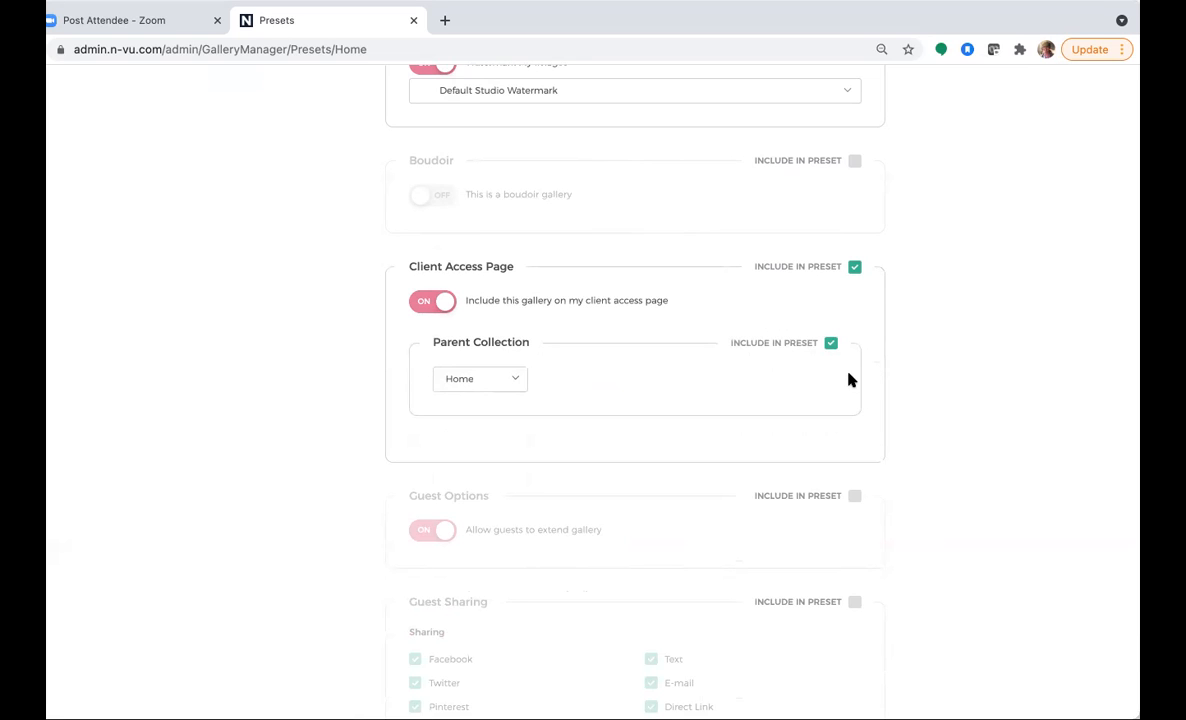
pyautogui.click(831, 343)
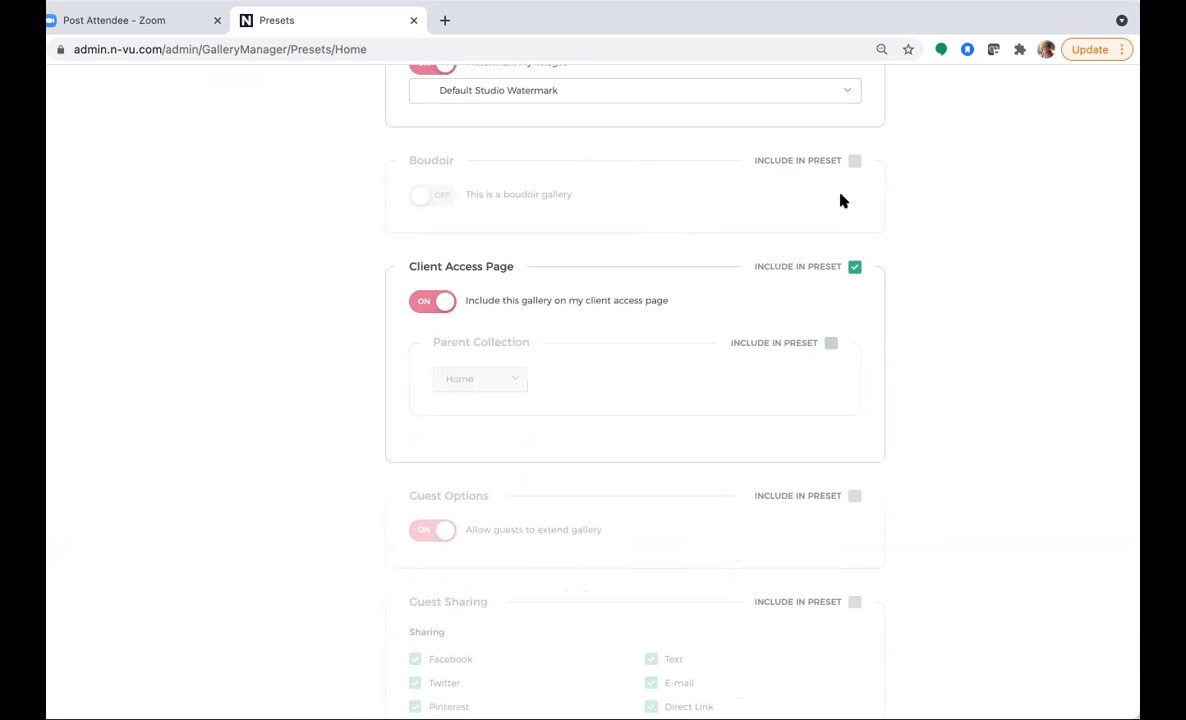
# Include Guest Options in the preset and turn off allowing guests to extend the gallery
pyautogui.scroll(-2, 852, 397)
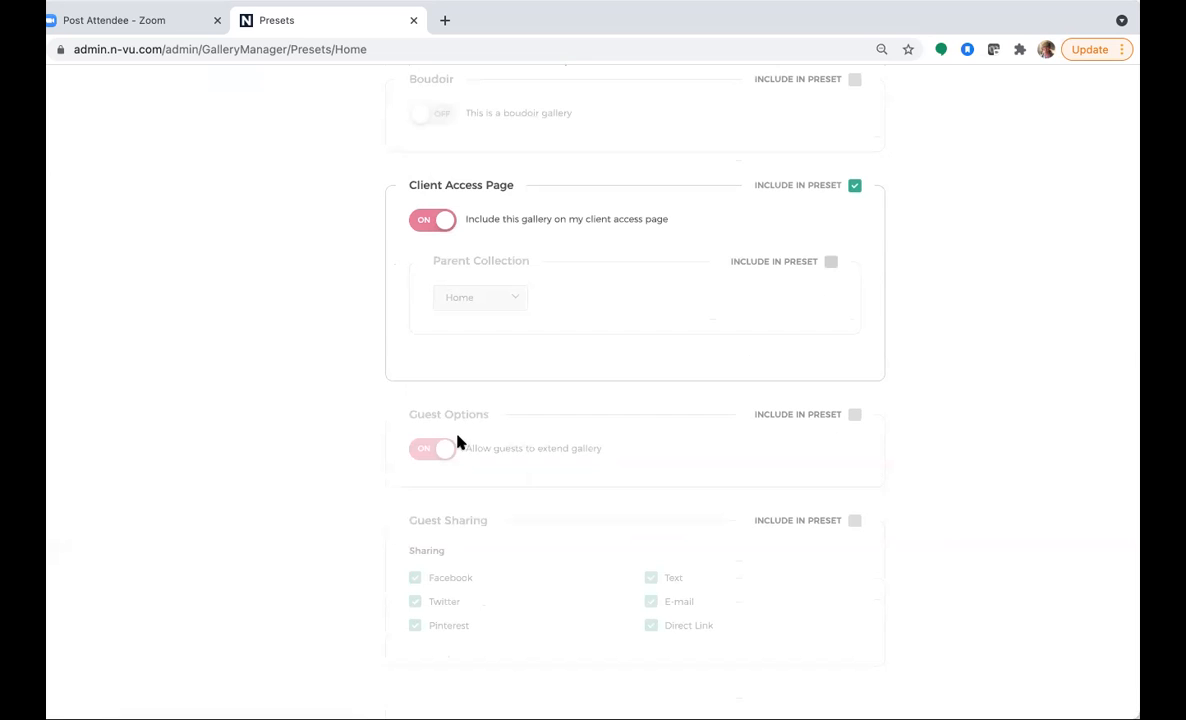
pyautogui.click(855, 415)
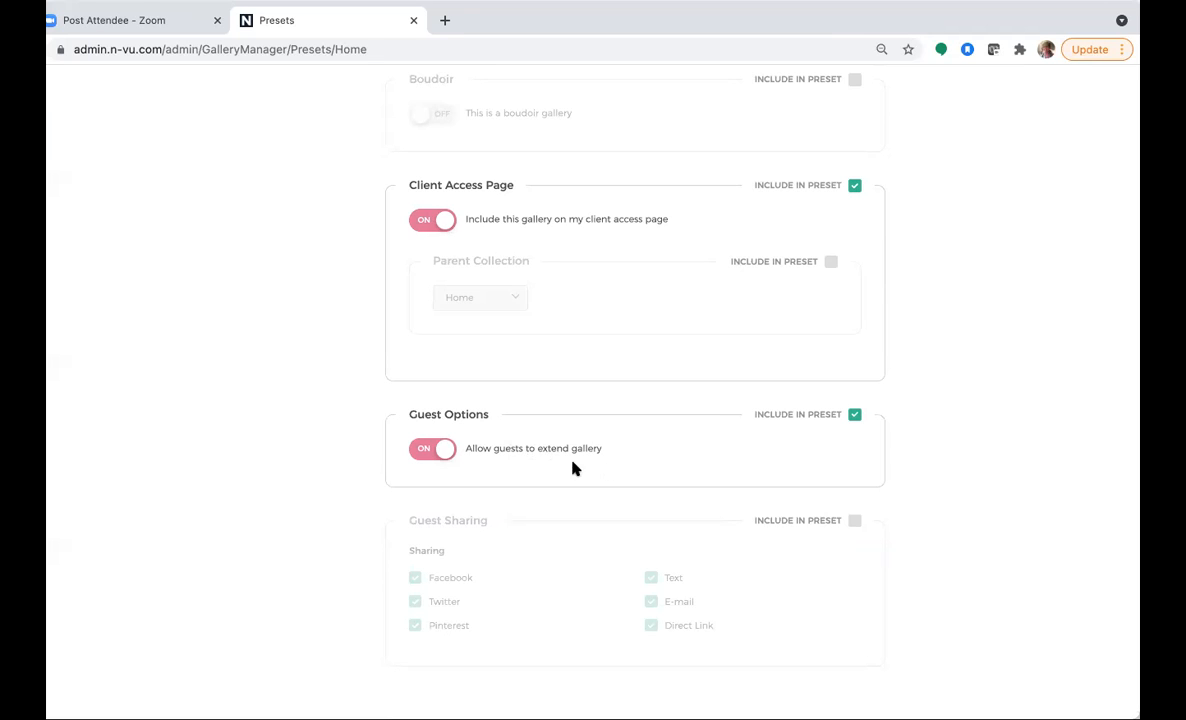
pyautogui.click(448, 452)
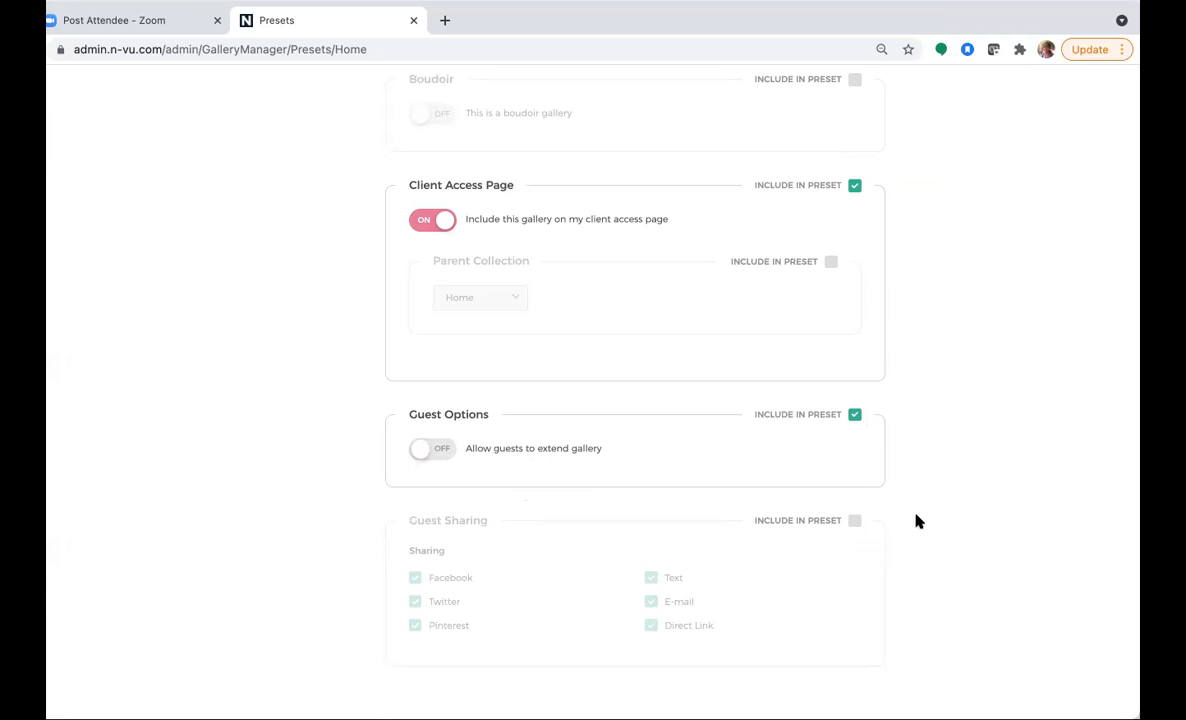
# Include Guest Sharing in the preset with all sharing channels enabled, and save the Access & Security settings
pyautogui.click(855, 522)
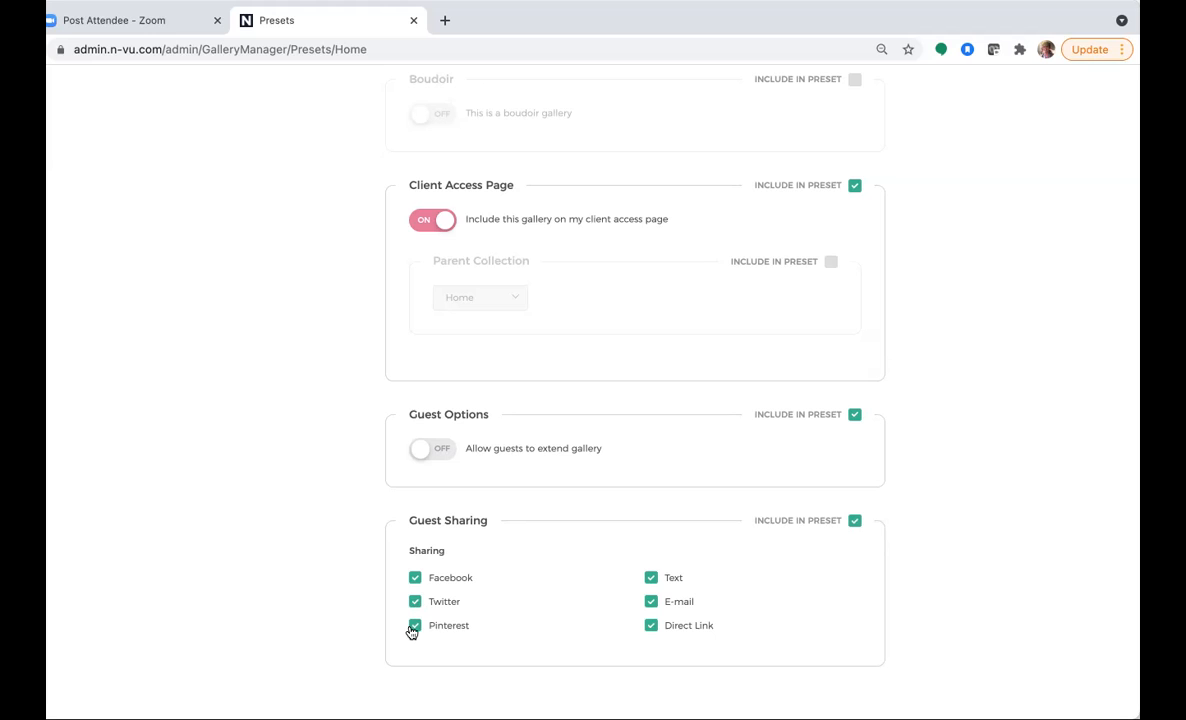
pyautogui.click(415, 578)
pyautogui.click(415, 579)
pyautogui.scroll(4, 928, 590)
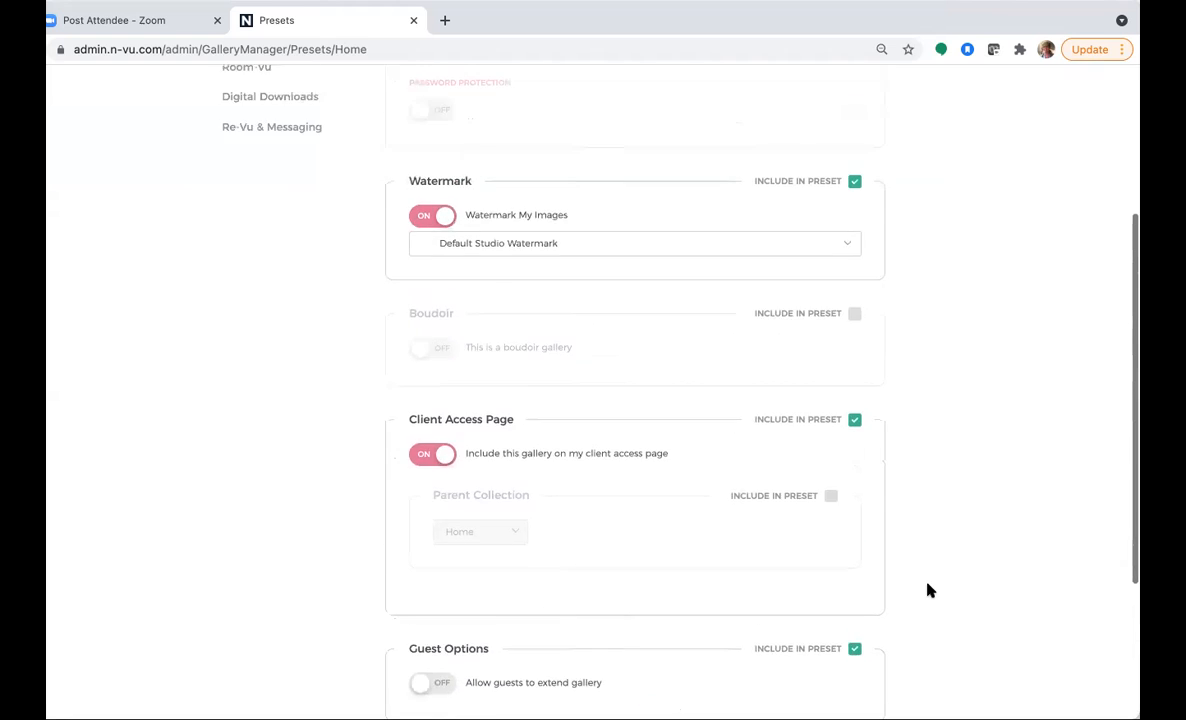
pyautogui.scroll(5, 928, 590)
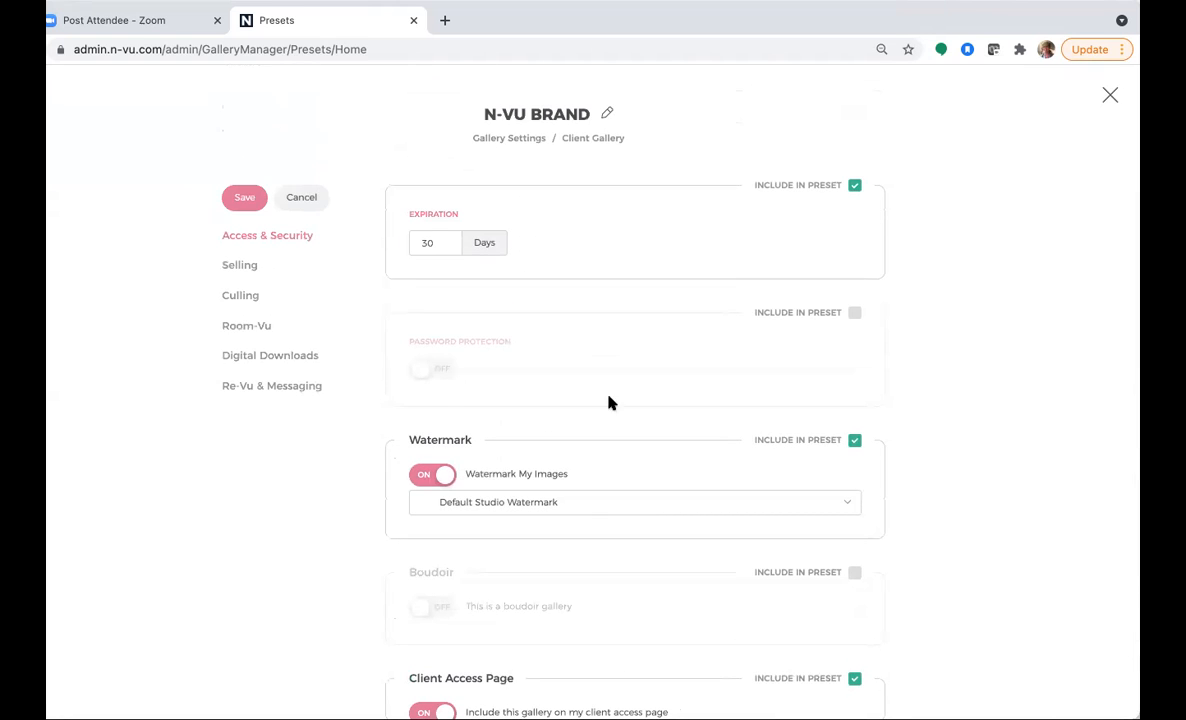
pyautogui.click(248, 199)
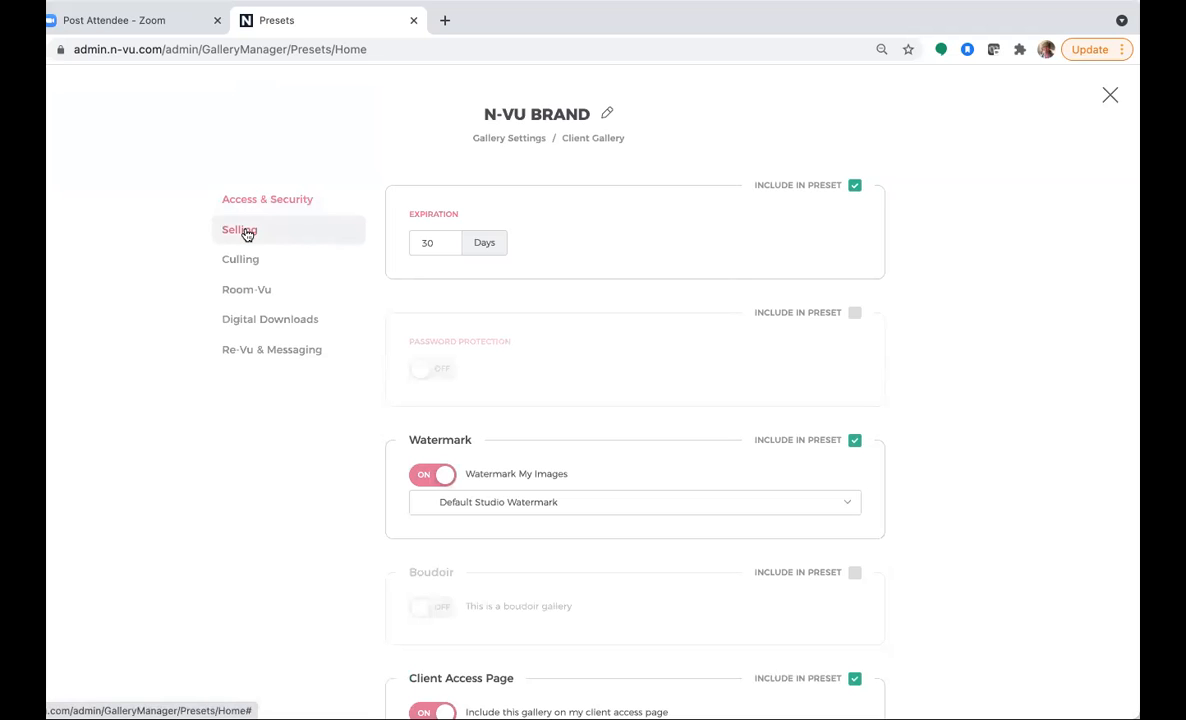
# Include the Shopping Cart and Pricelist selling settings in the preset and set the pricelist to N-Vu Suggested Portraits
pyautogui.click(241, 230)
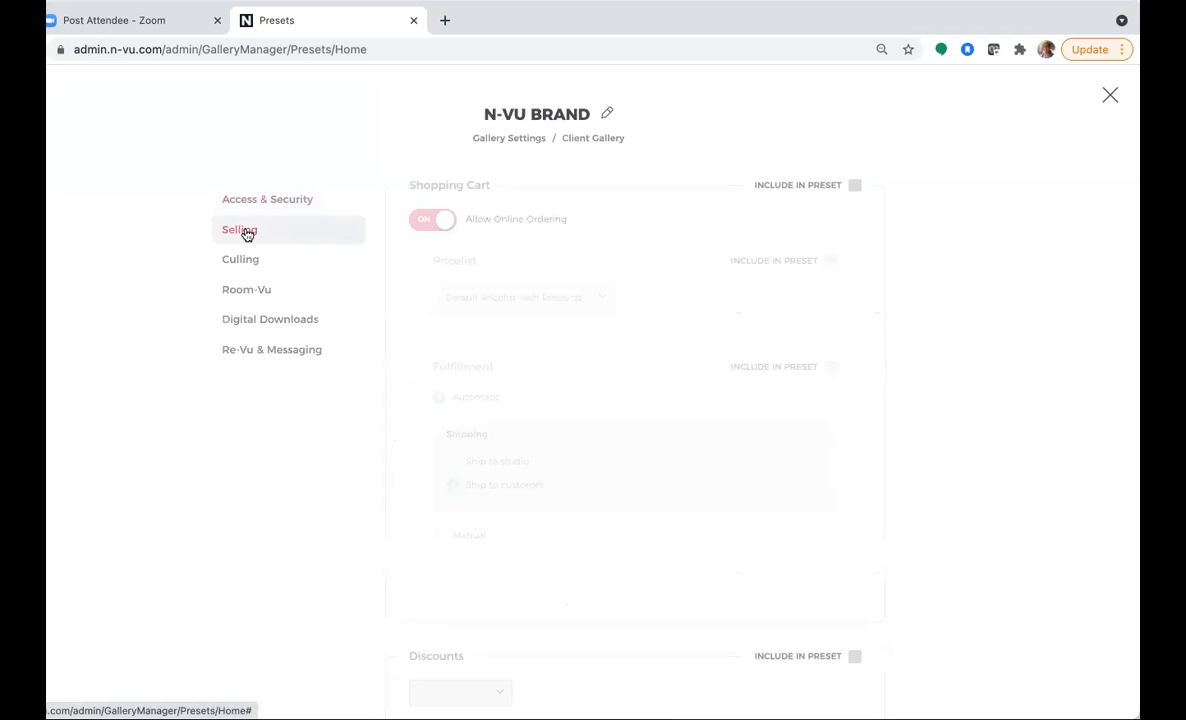
pyautogui.click(854, 192)
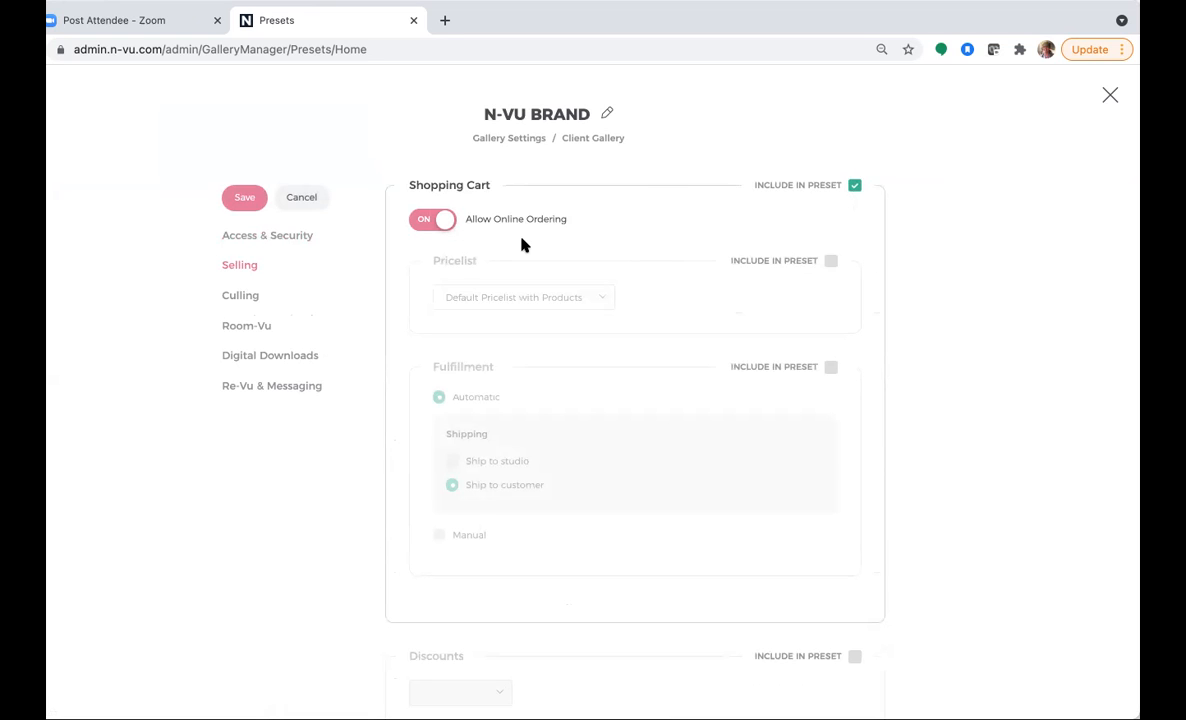
pyautogui.click(831, 261)
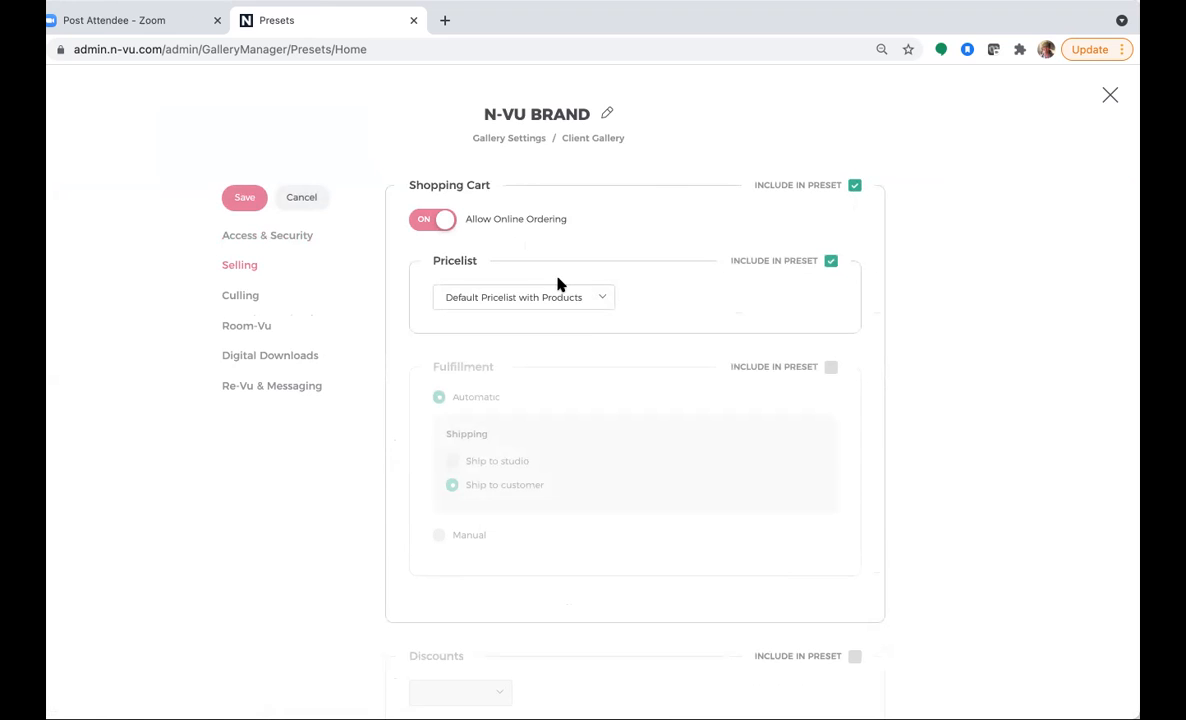
pyautogui.click(603, 298)
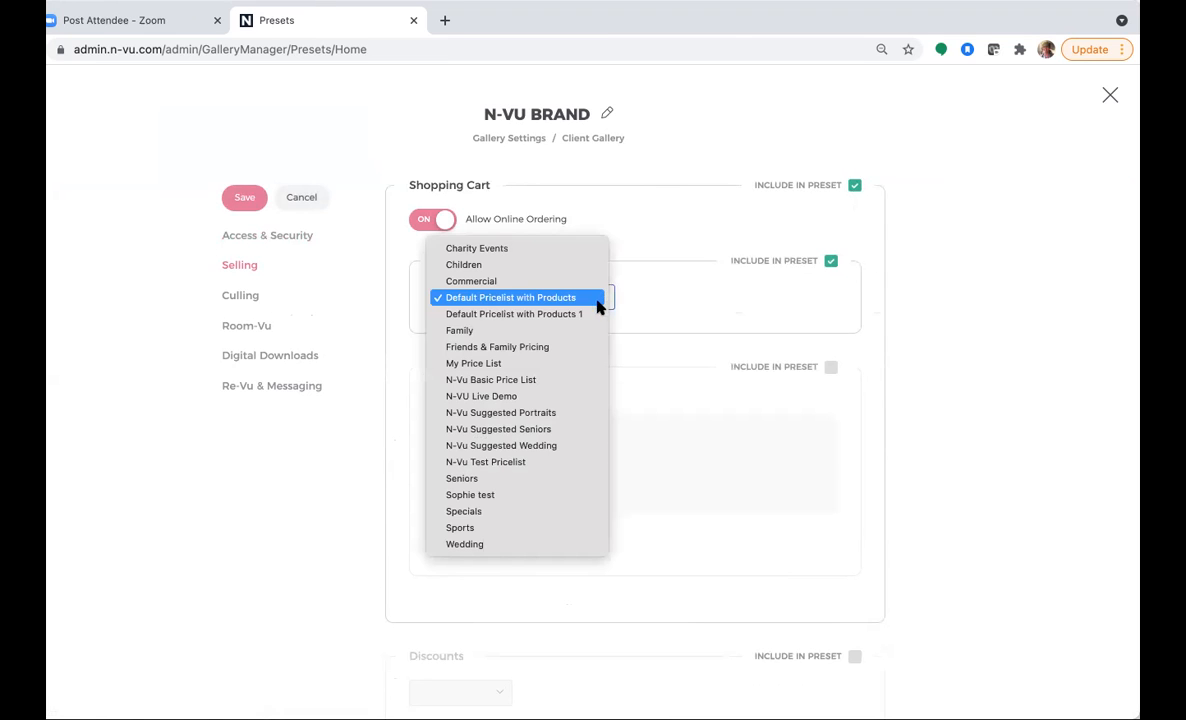
pyautogui.click(558, 415)
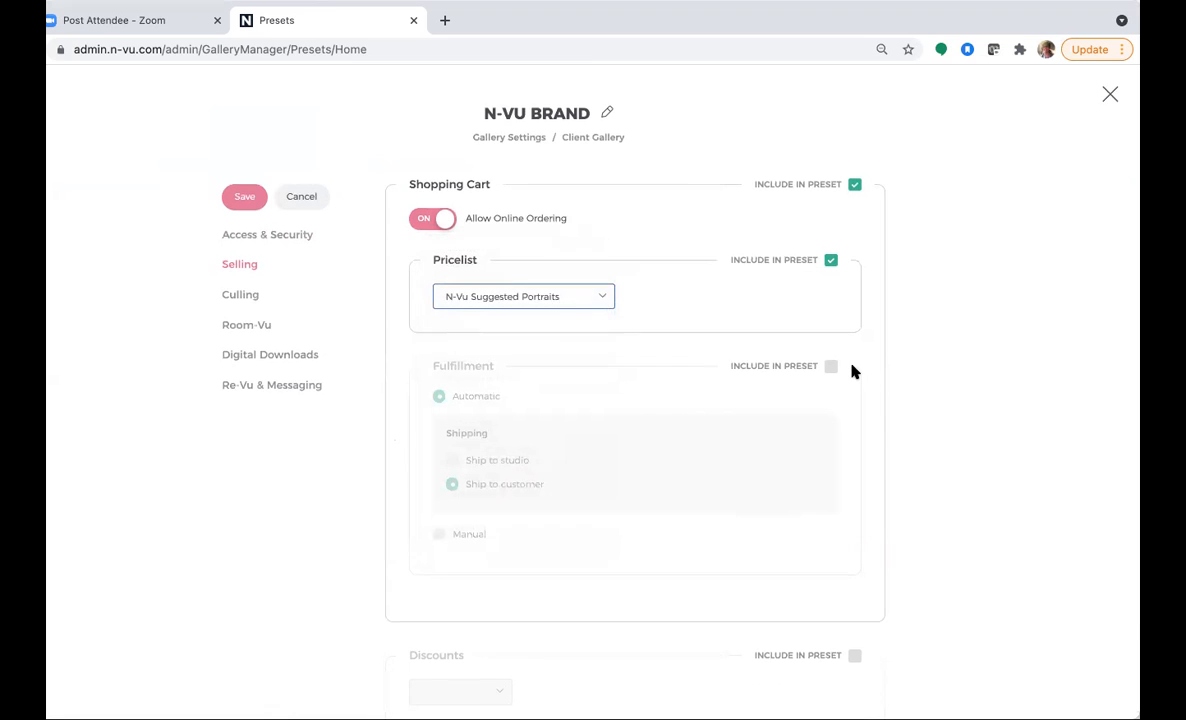
# Include the Fulfillment setting in the preset and set it to Manual
pyautogui.scroll(-1, 853, 372)
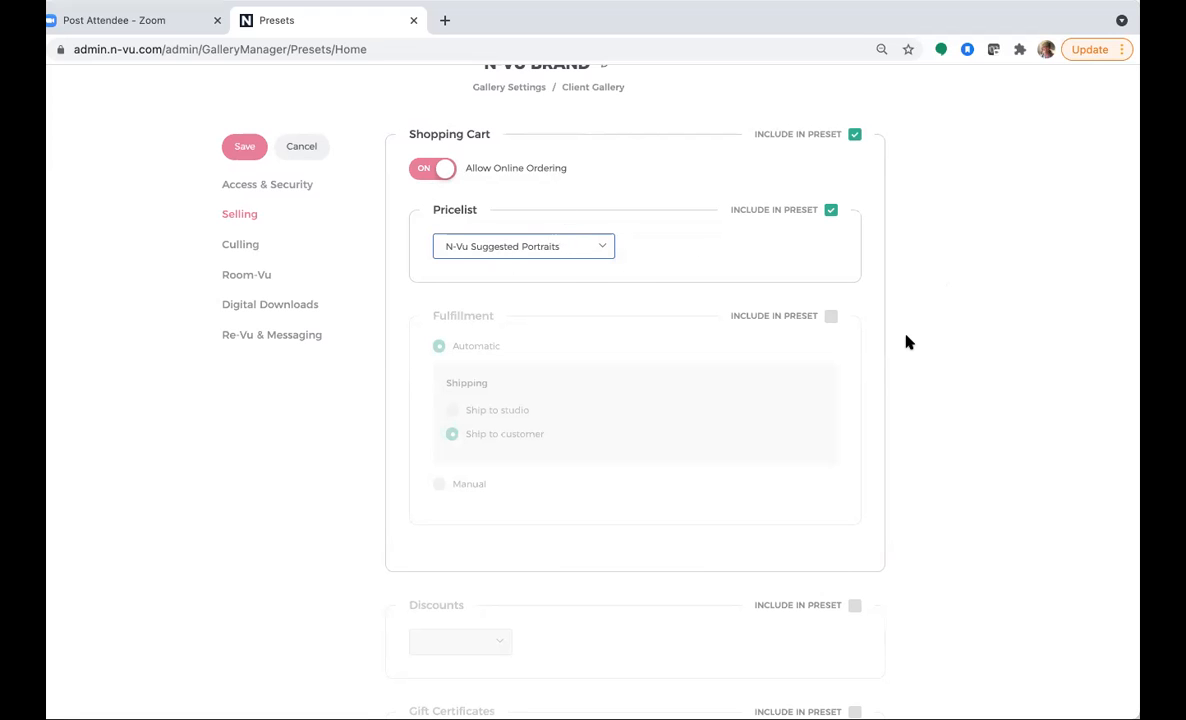
pyautogui.scroll(-3, 907, 340)
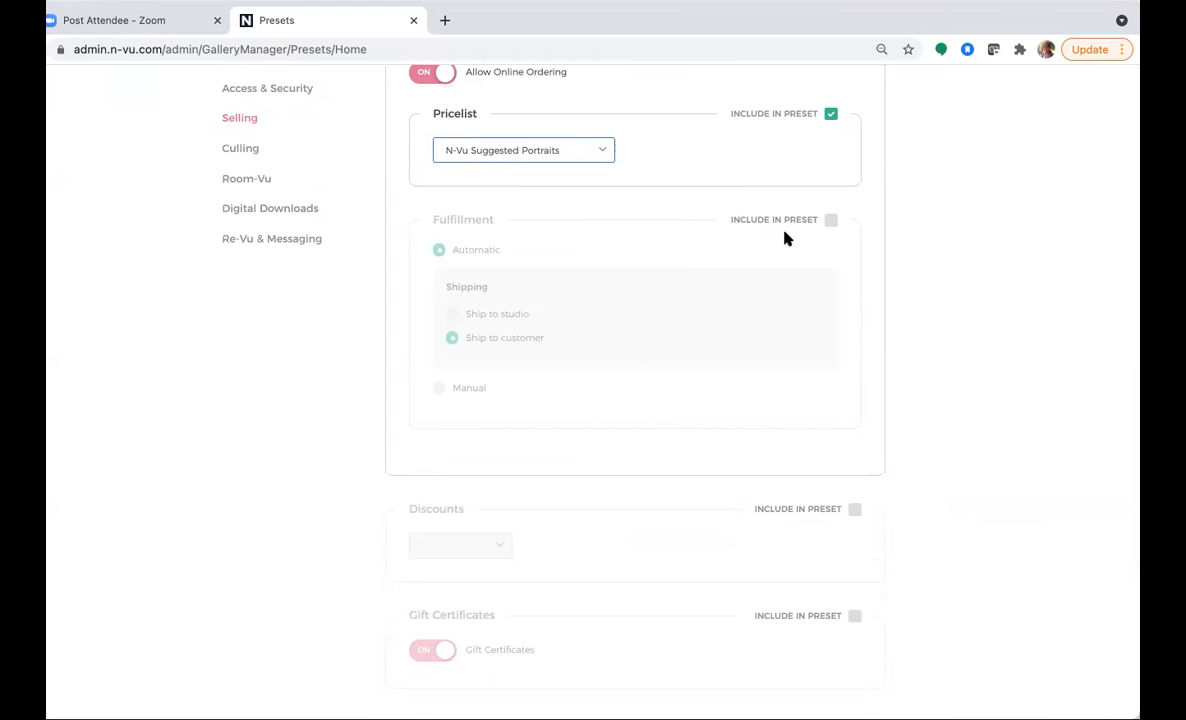
pyautogui.click(833, 222)
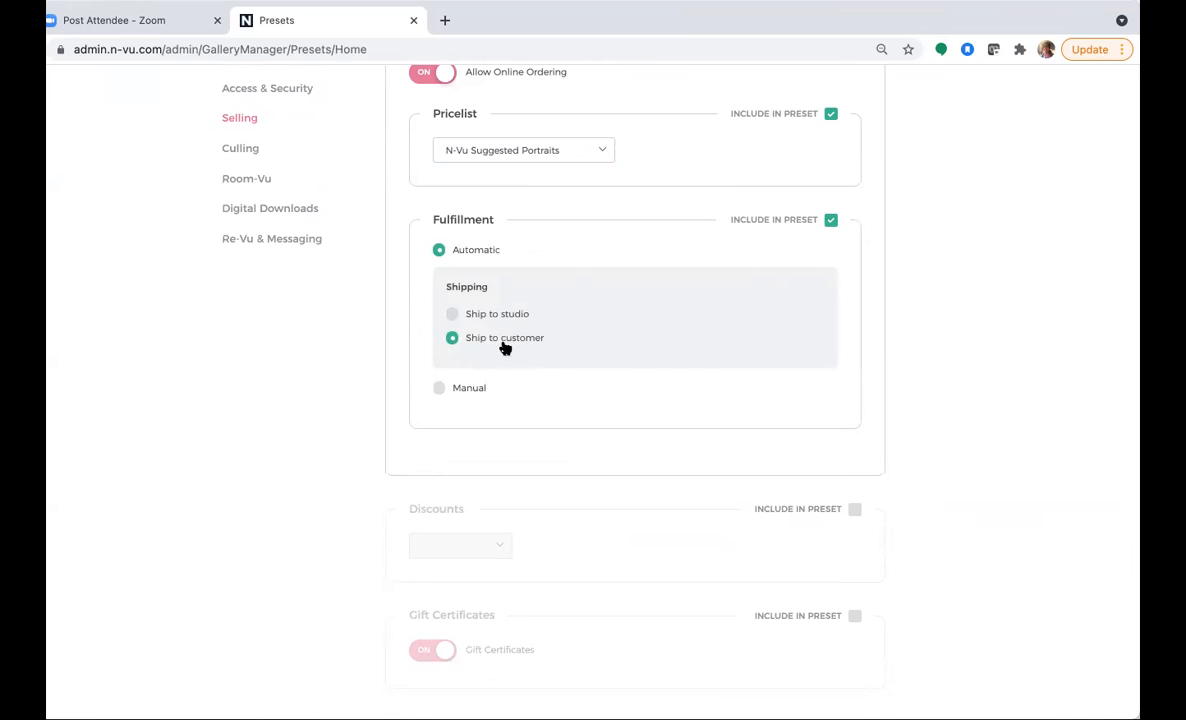
pyautogui.click(439, 389)
# Include Shipping Charges under manual fulfillment and set them to N-Vu Calculated
pyautogui.scroll(-1, 630, 506)
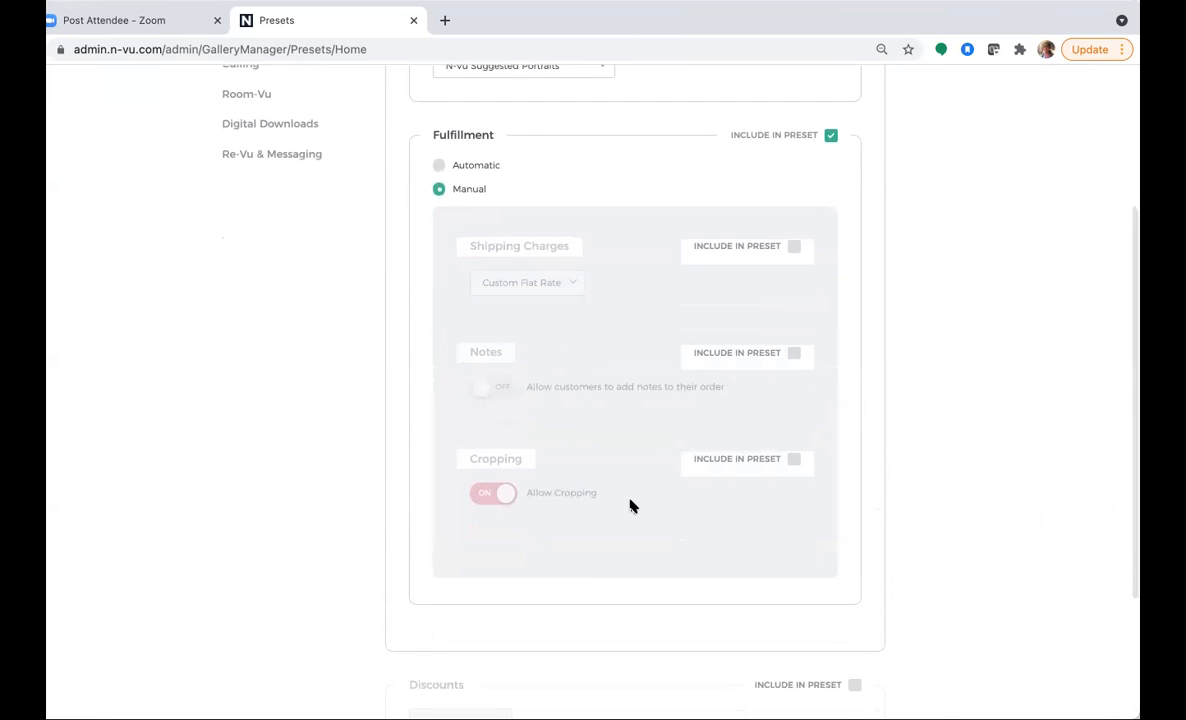
pyautogui.click(794, 248)
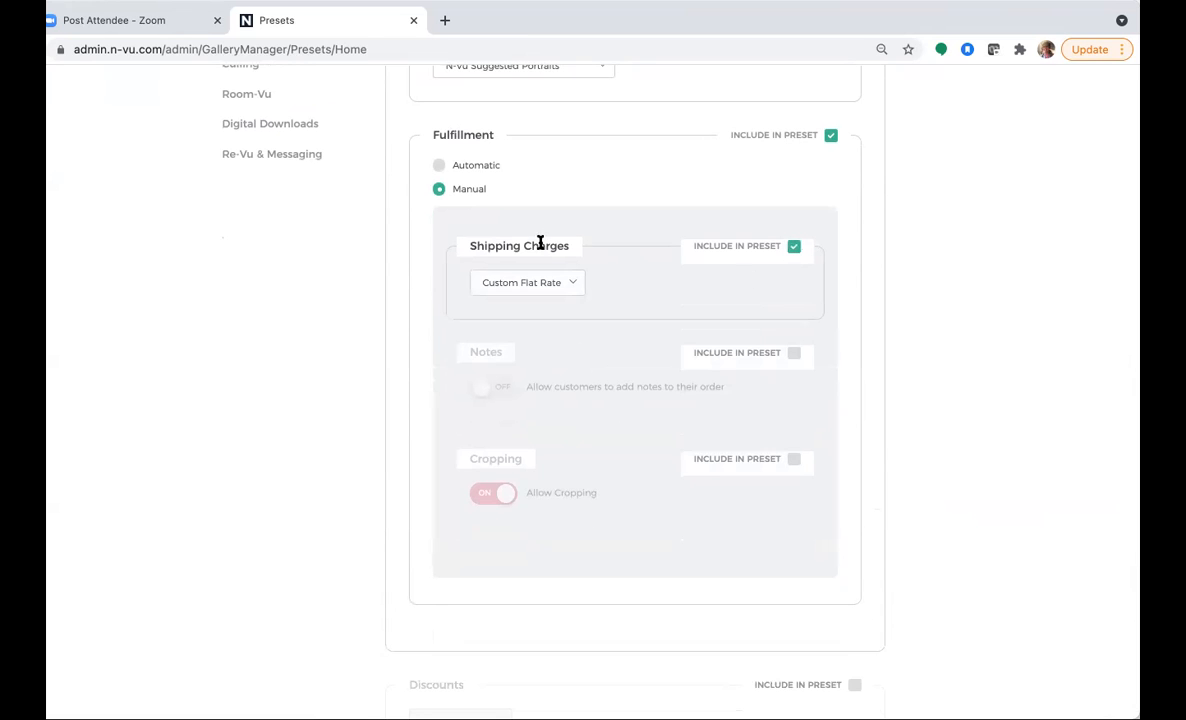
pyautogui.click(575, 287)
pyautogui.click(640, 296)
pyautogui.click(575, 287)
pyautogui.click(572, 301)
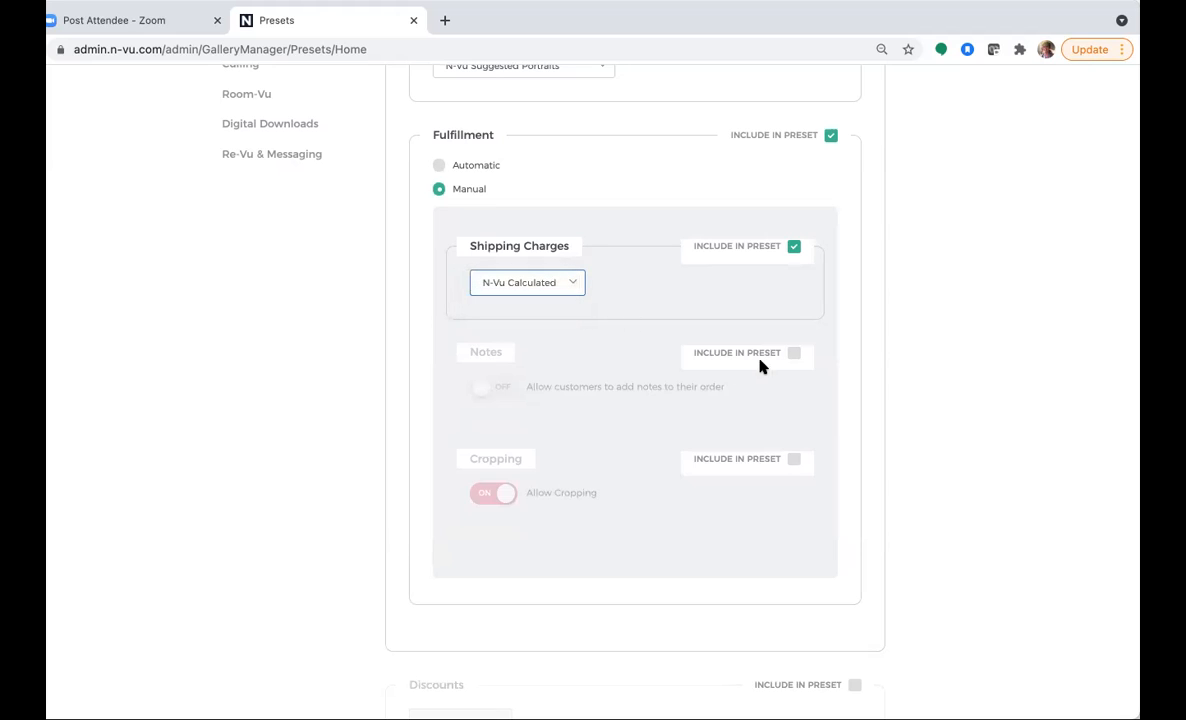
# Include Notes with customer order notes allowed, and include Cropping with cropping left enabled
pyautogui.click(794, 356)
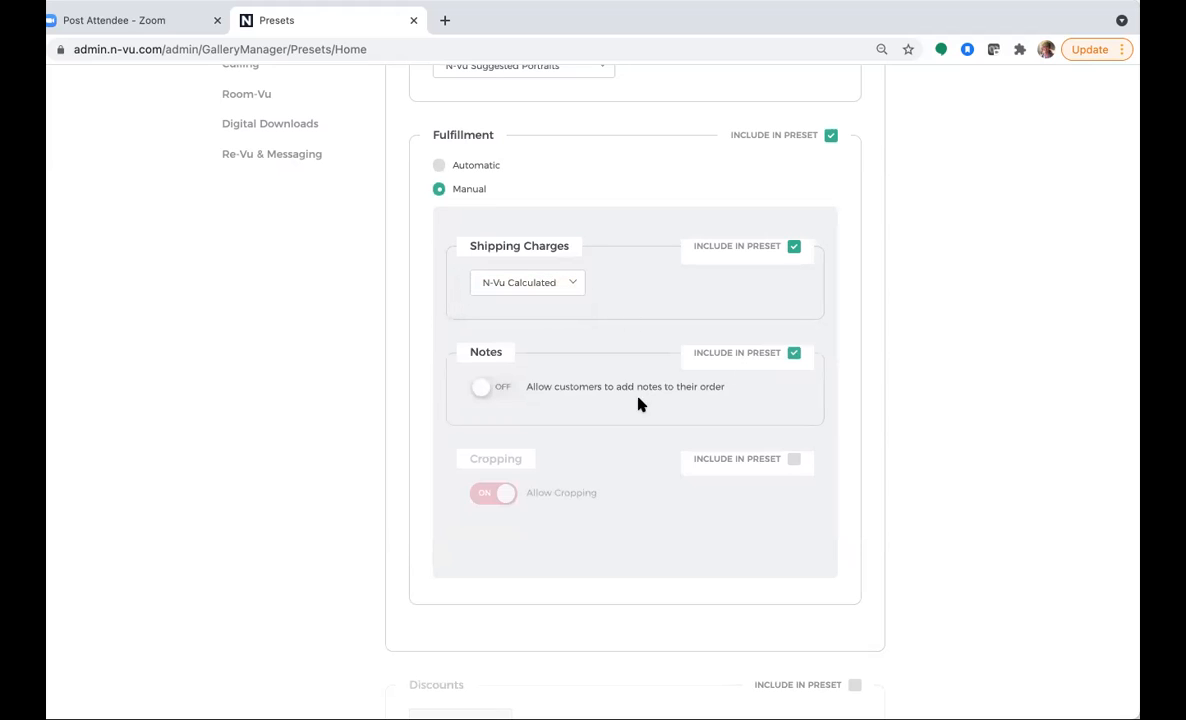
pyautogui.click(487, 392)
pyautogui.scroll(-1, 683, 421)
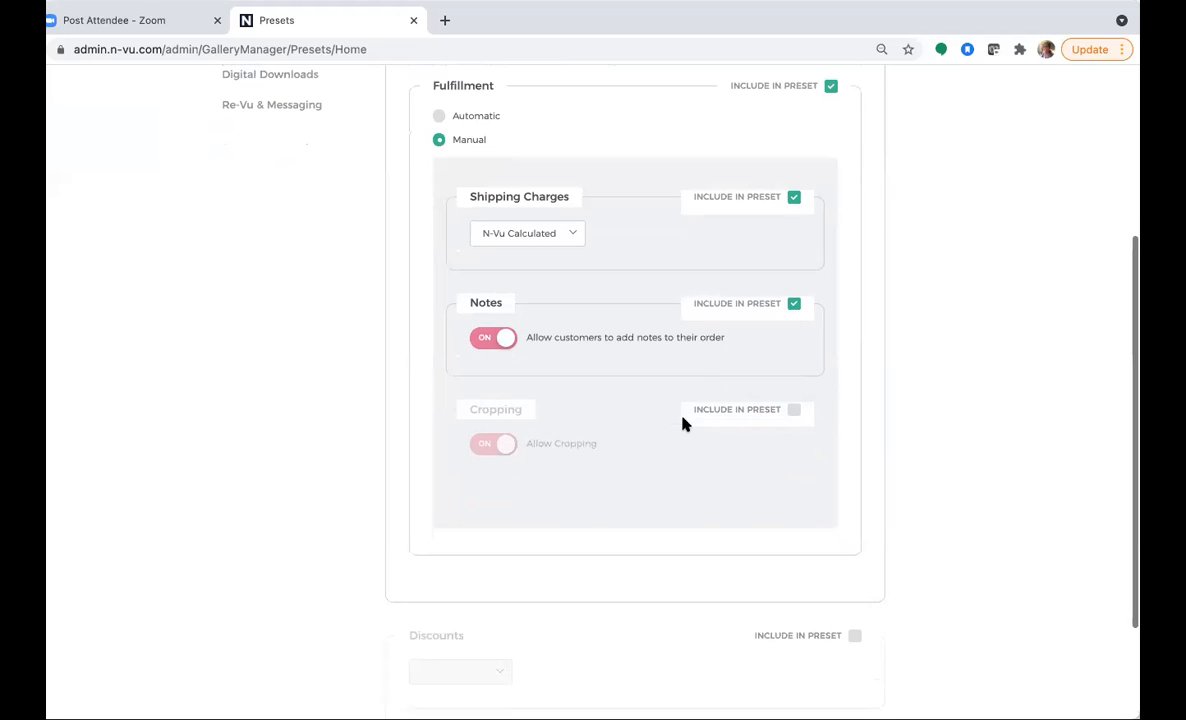
pyautogui.click(793, 412)
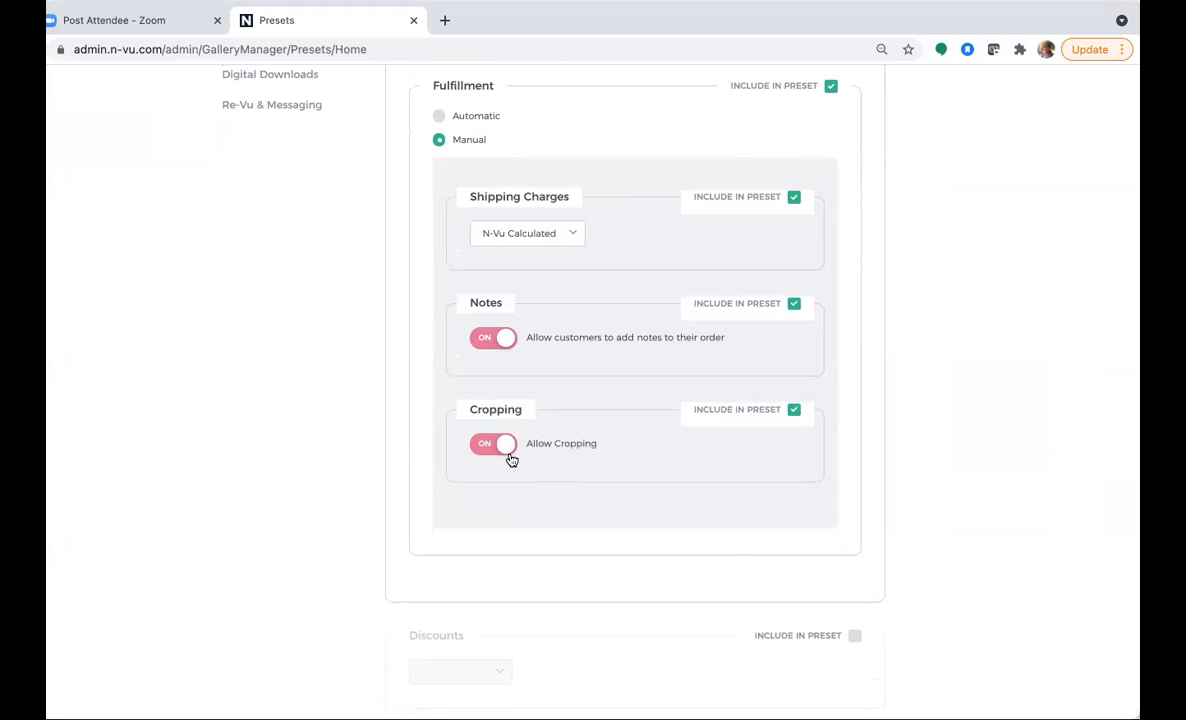
# Include Discounts in the preset, view the available discount choices, and exclude the setting again
pyautogui.scroll(-3, 739, 510)
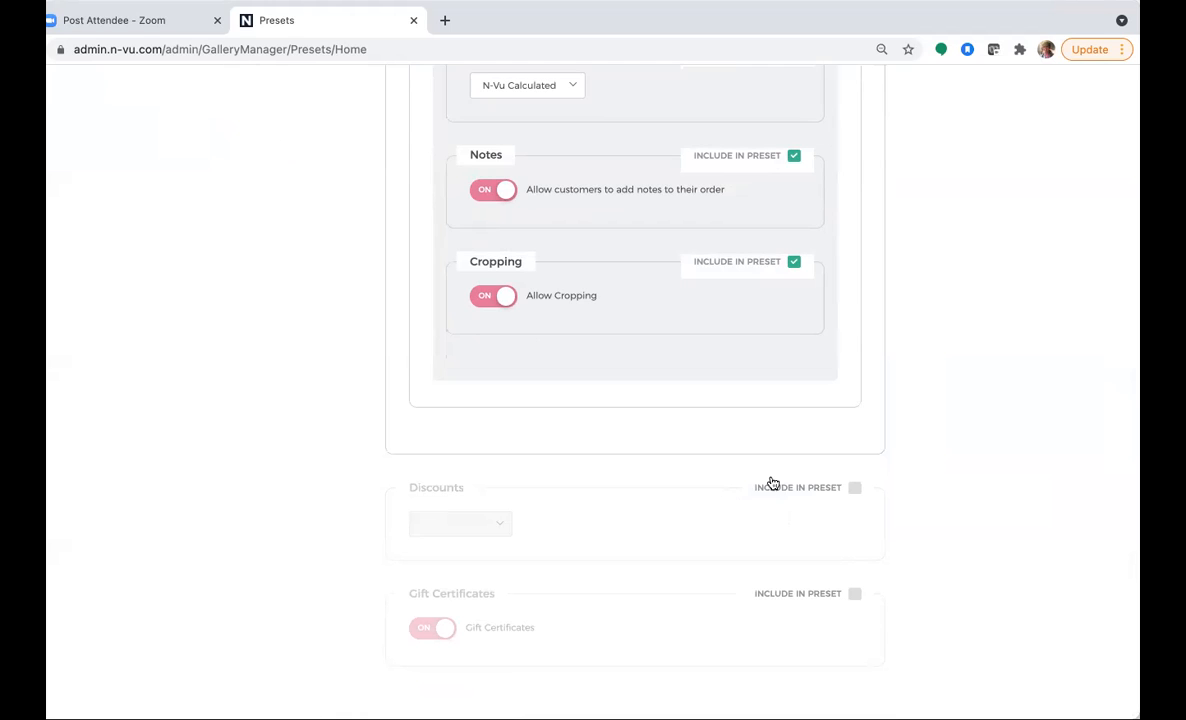
pyautogui.click(854, 489)
pyautogui.click(495, 527)
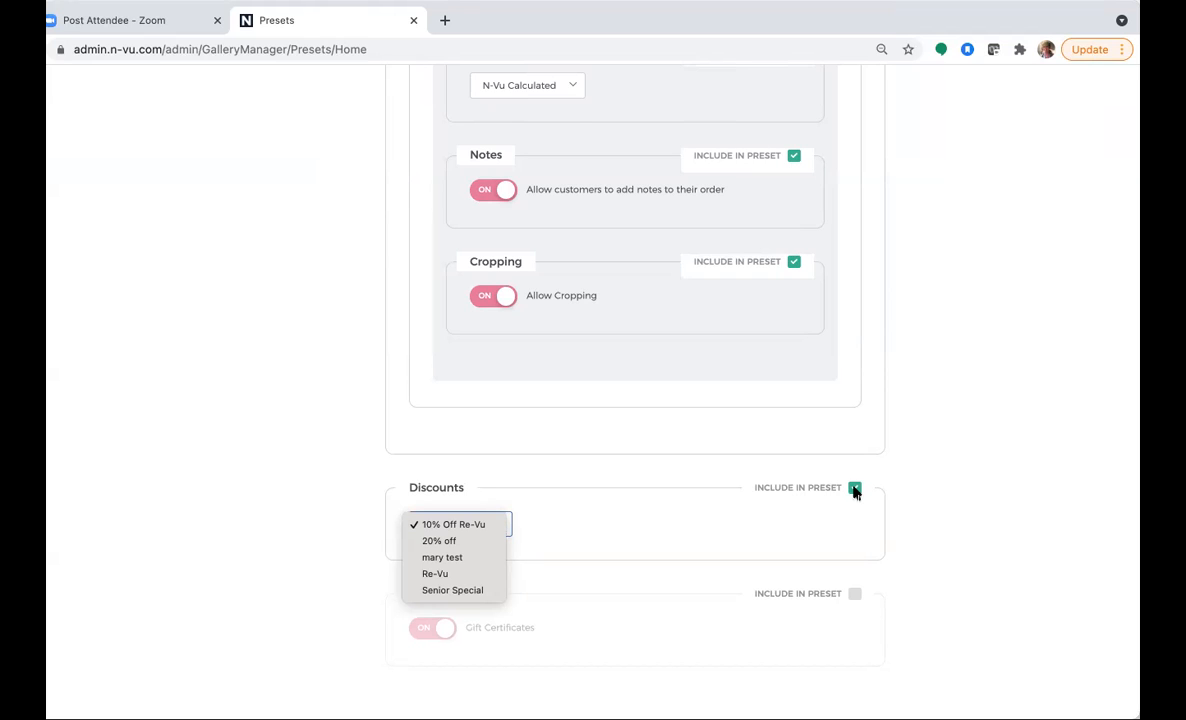
pyautogui.click(938, 523)
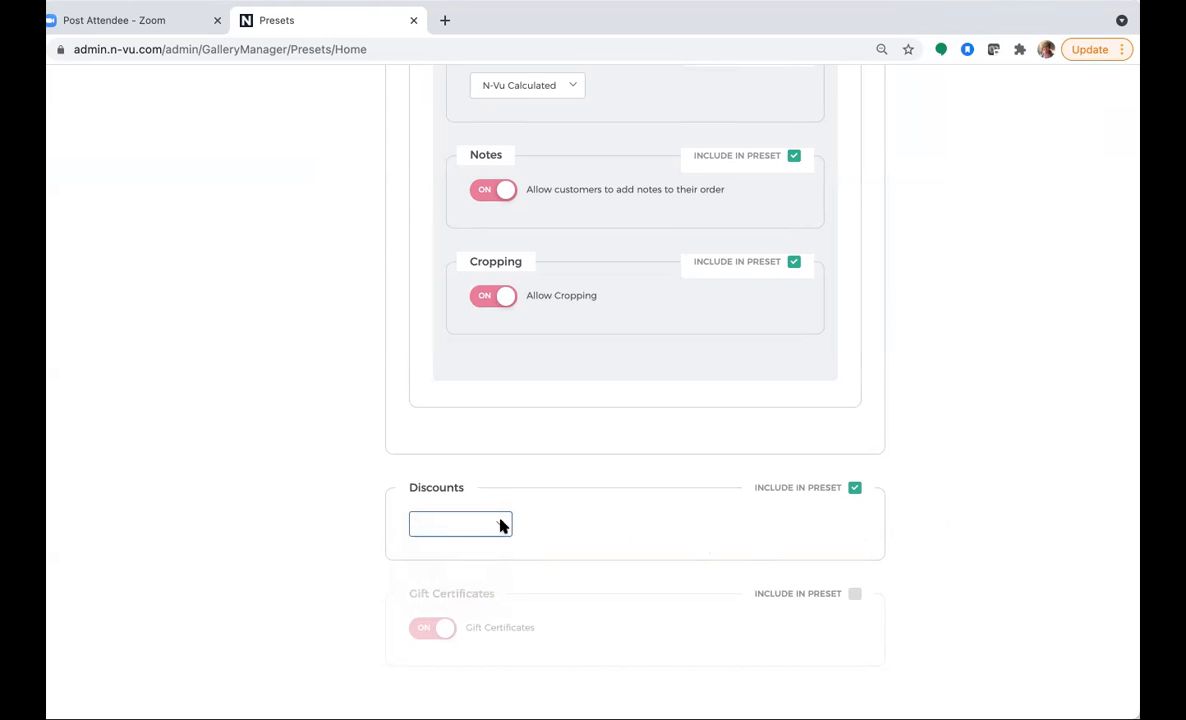
pyautogui.click(854, 489)
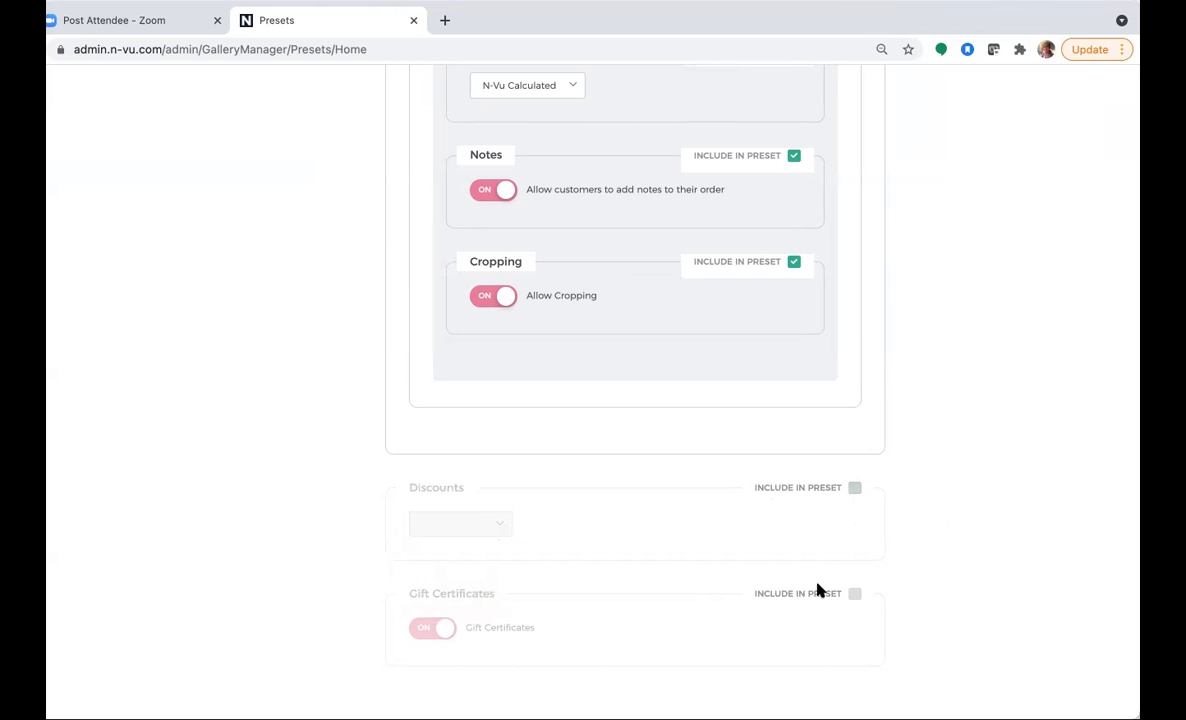
# Include Gift Certificates in the preset with the option left on, and save the Selling settings
pyautogui.click(855, 595)
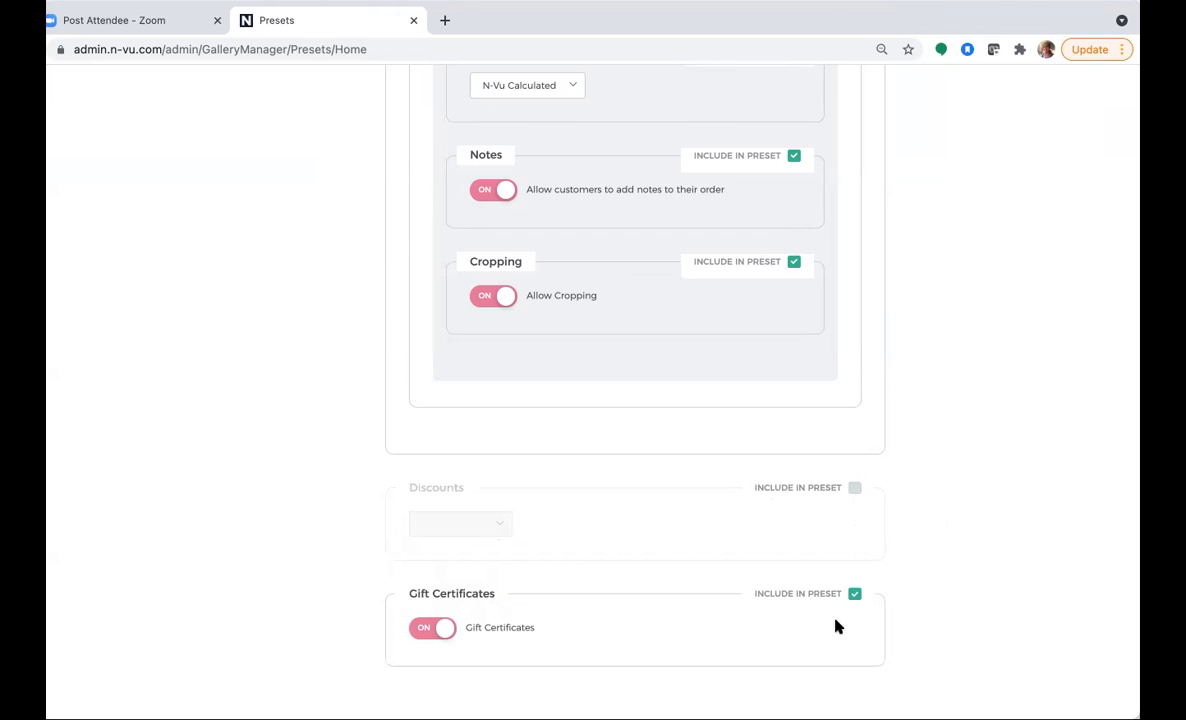
pyautogui.scroll(10, 881, 636)
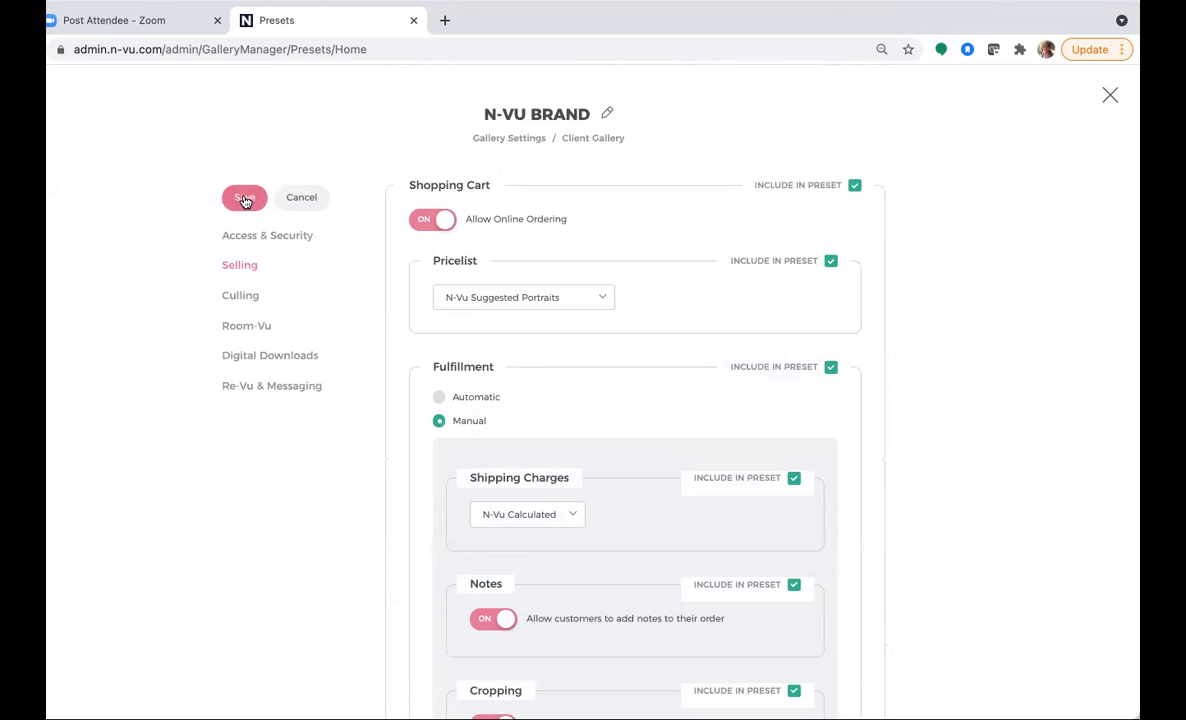
pyautogui.click(244, 198)
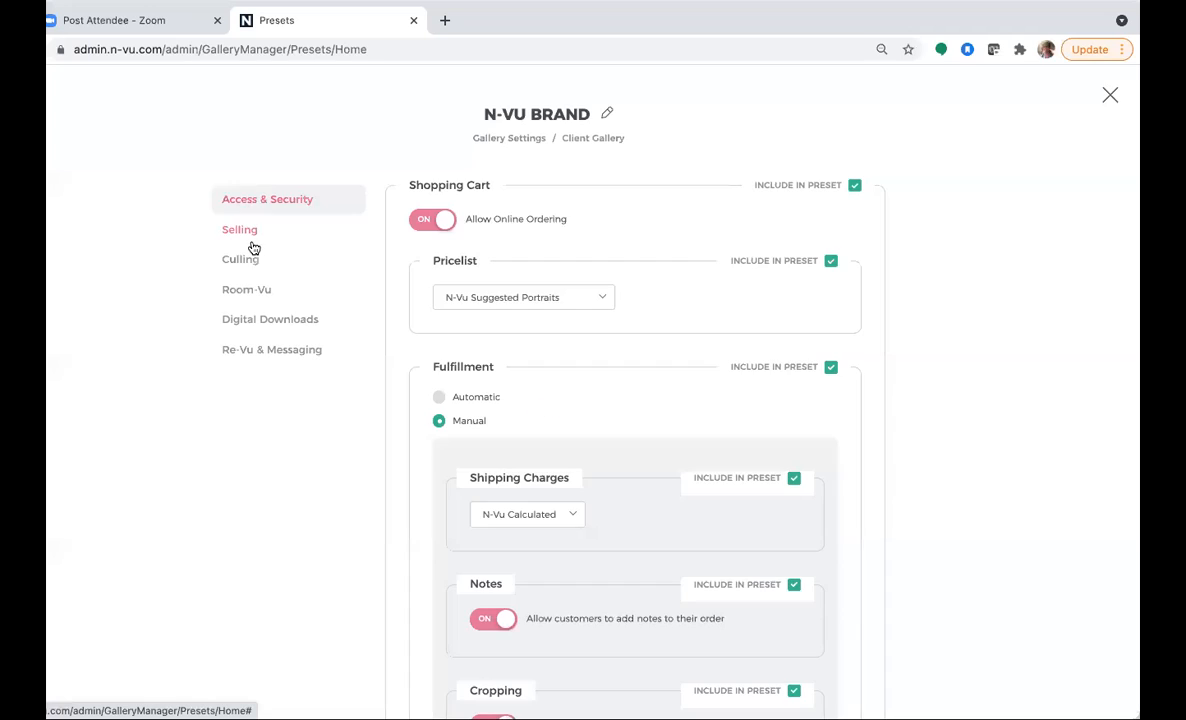
# Include the Rating System from the Culling settings in the preset and set it to Yes / Maybe / No
pyautogui.click(247, 263)
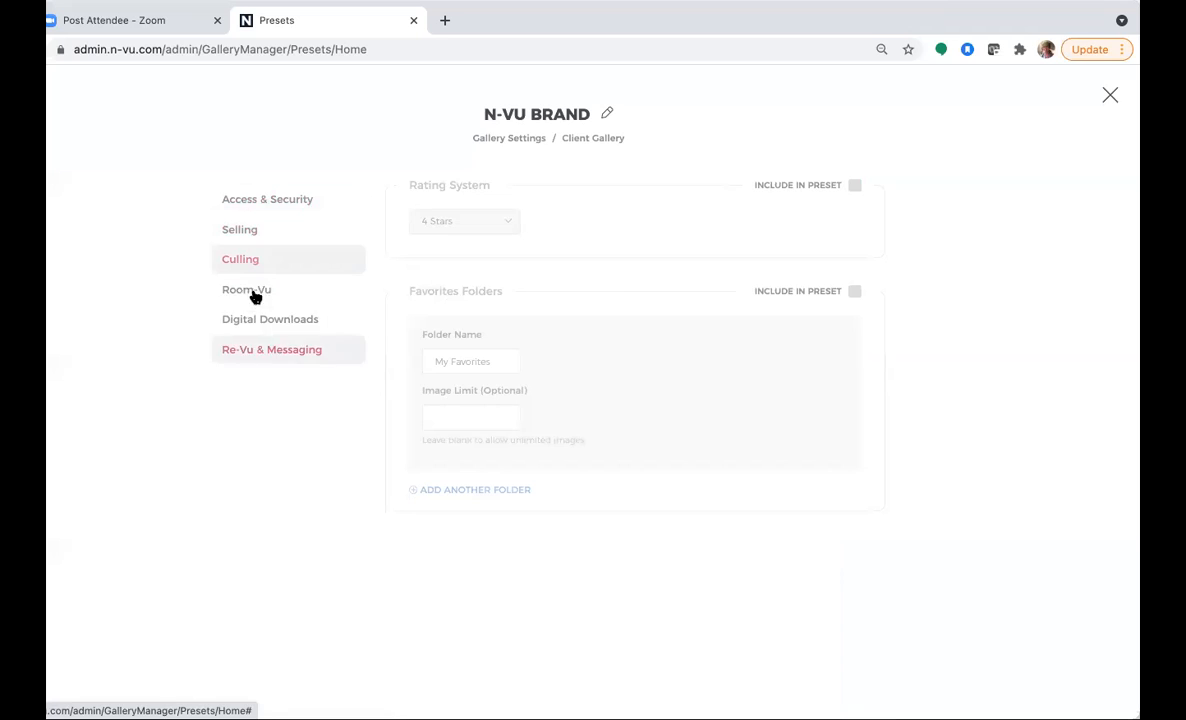
pyautogui.click(854, 187)
pyautogui.click(500, 220)
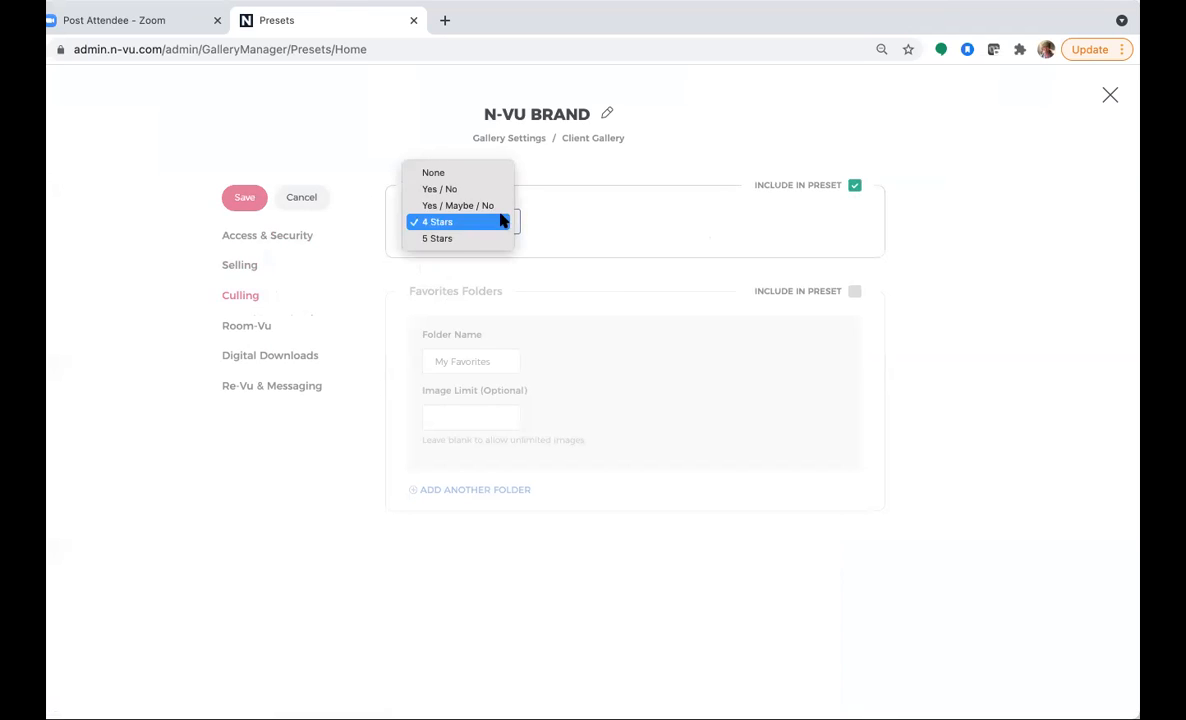
pyautogui.click(490, 204)
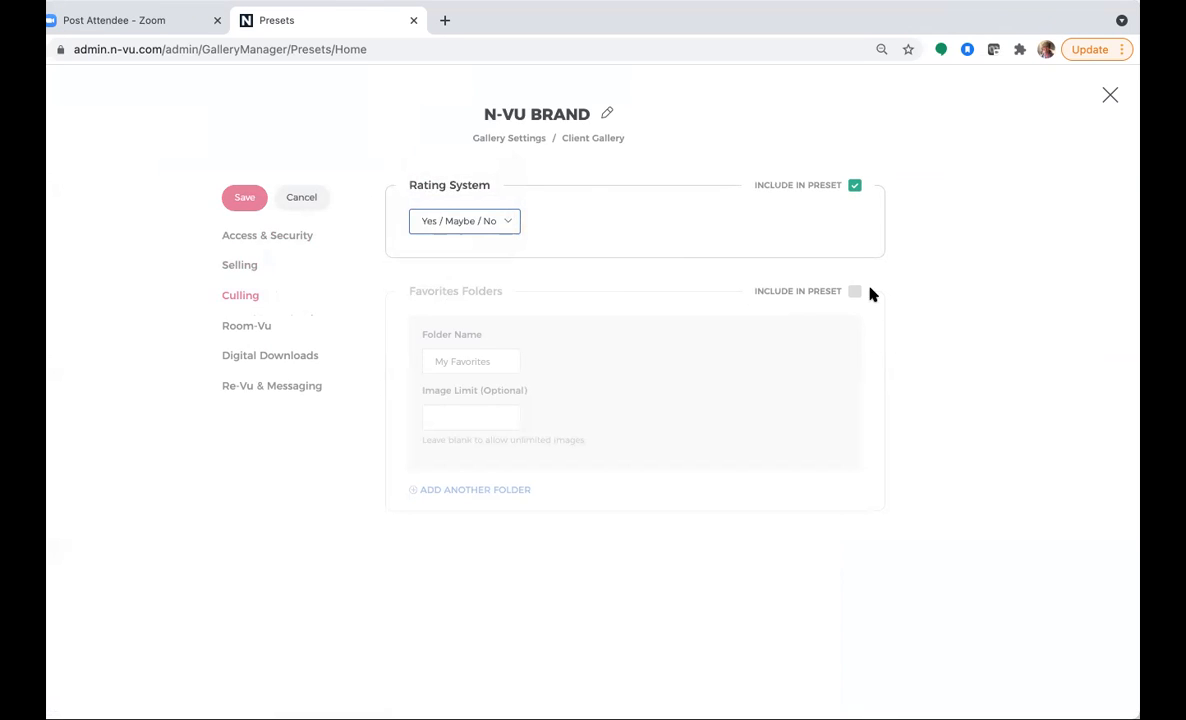
# Include Favorites Folders in the preset and add a second folder named Album
pyautogui.click(855, 293)
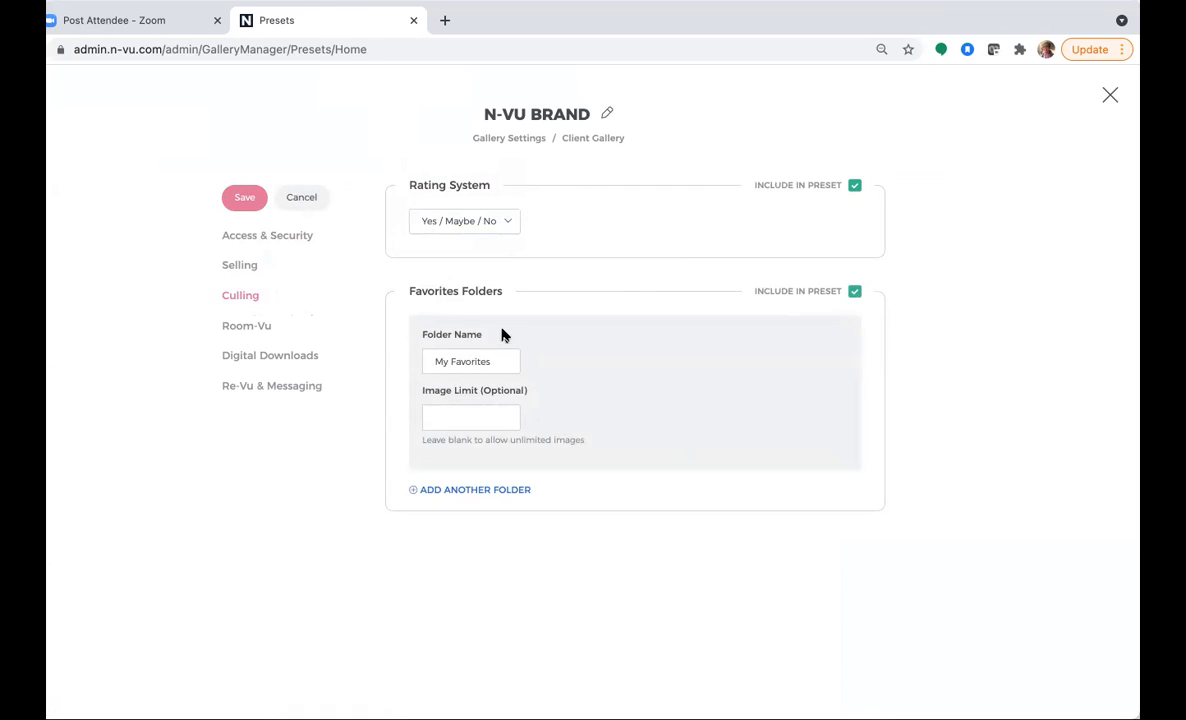
pyautogui.click(496, 364)
pyautogui.click(482, 489)
pyautogui.click(473, 525)
pyautogui.write('Album')
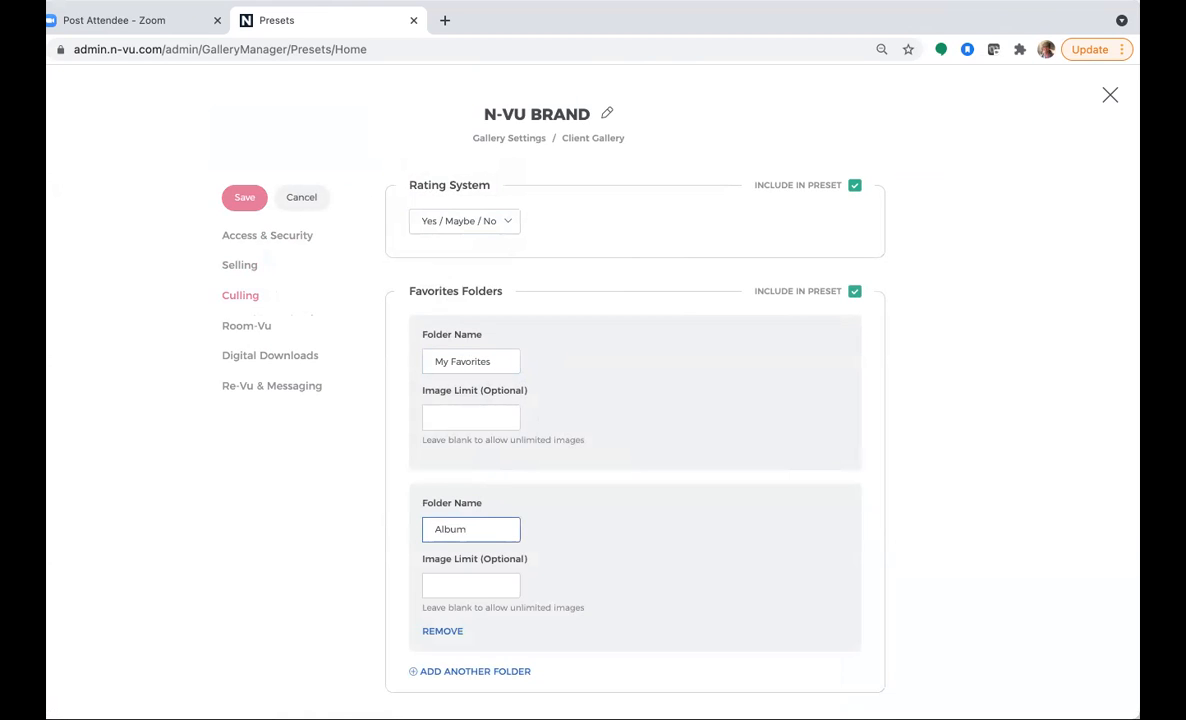
# Add a third favorites folder named Wall Art and save the Culling settings
pyautogui.scroll(-1, 548, 535)
pyautogui.click(467, 646)
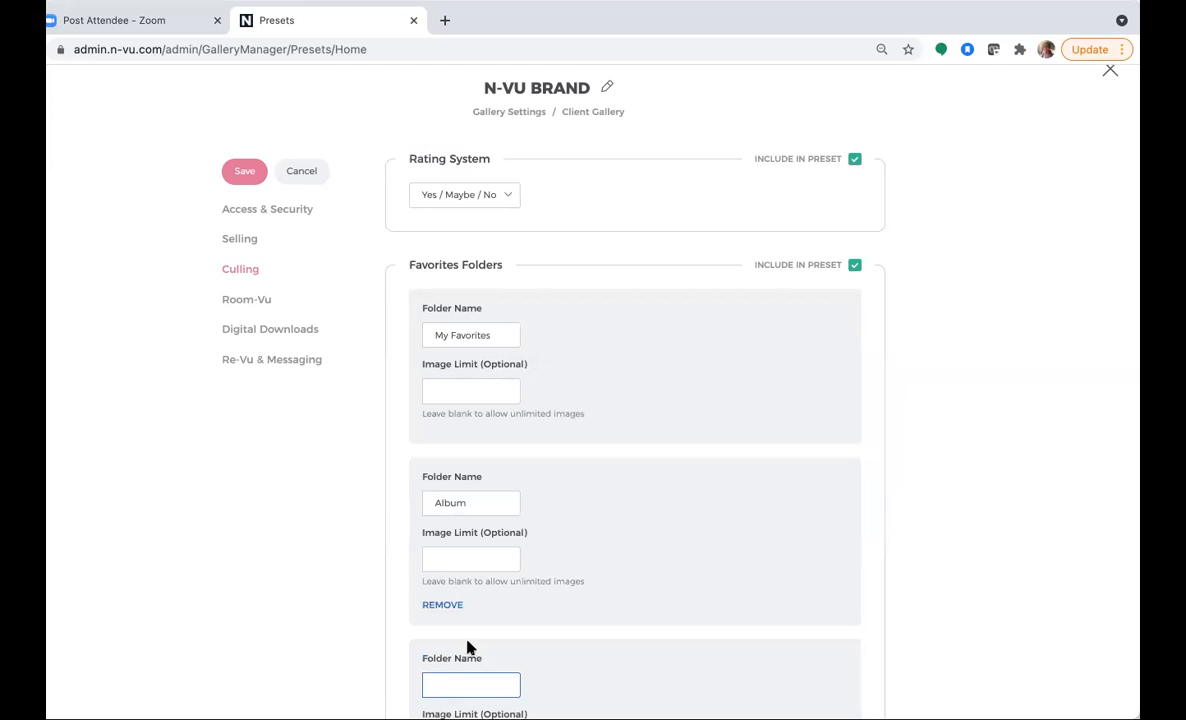
pyautogui.scroll(-2, 479, 617)
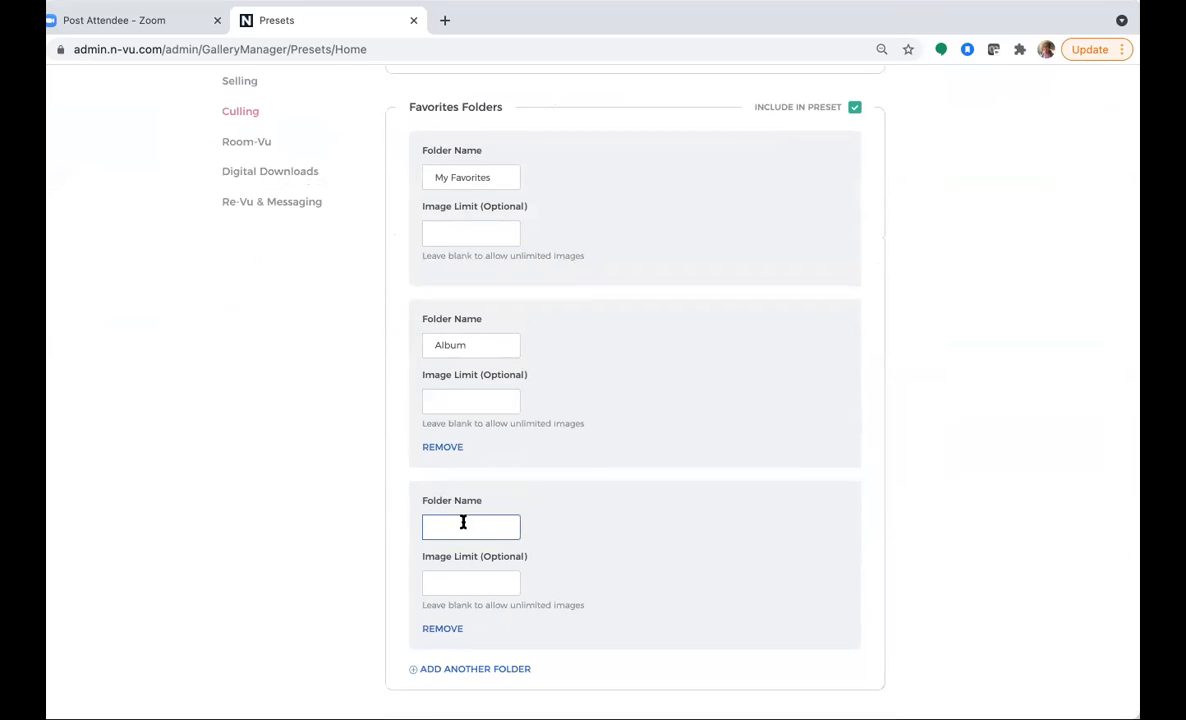
pyautogui.write('Wall Atr')
pyautogui.press('BackSpace')
pyautogui.press('BackSpace')
pyautogui.write('rt')
pyautogui.scroll(-1, 598, 574)
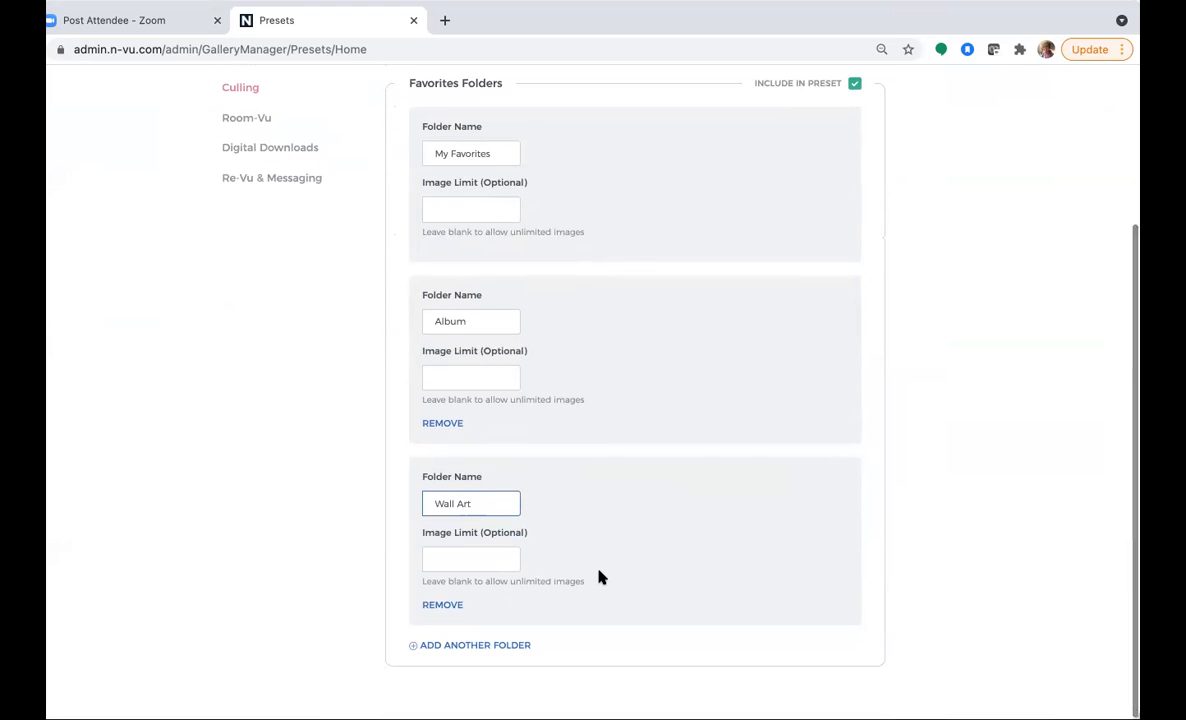
pyautogui.scroll(4, 598, 575)
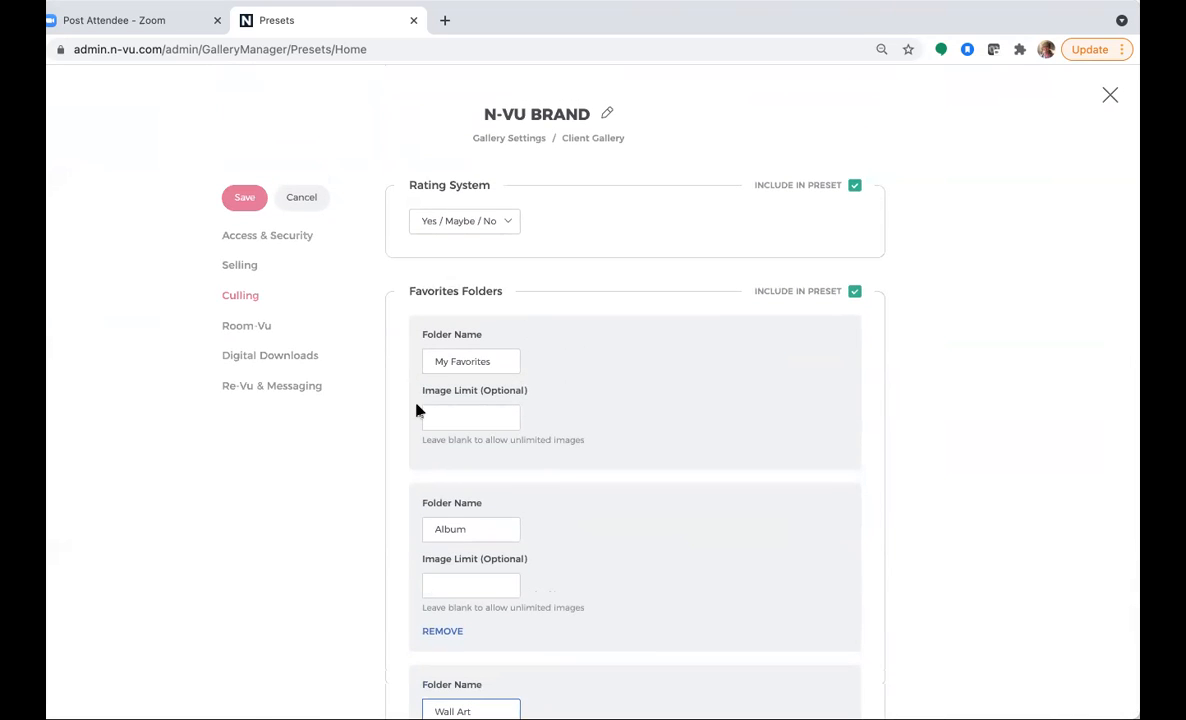
pyautogui.click(234, 198)
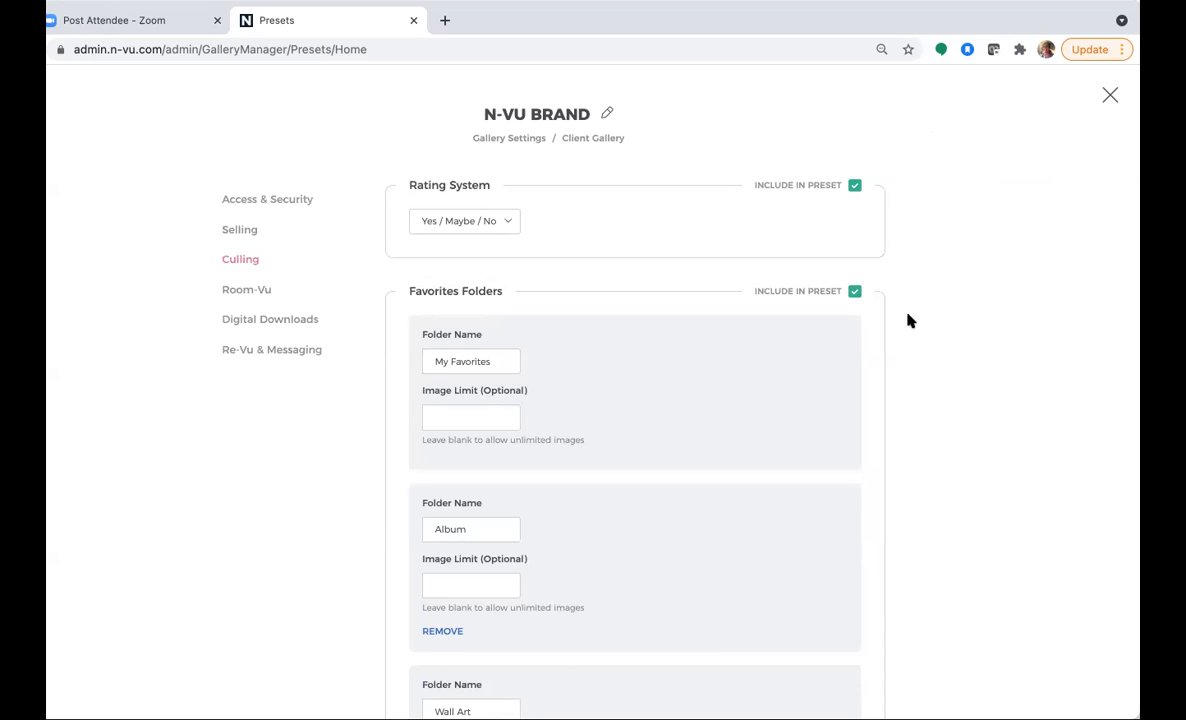
# Include the Room-Vu setting in the preset with Room-Vu left on
pyautogui.scroll(-4, 908, 320)
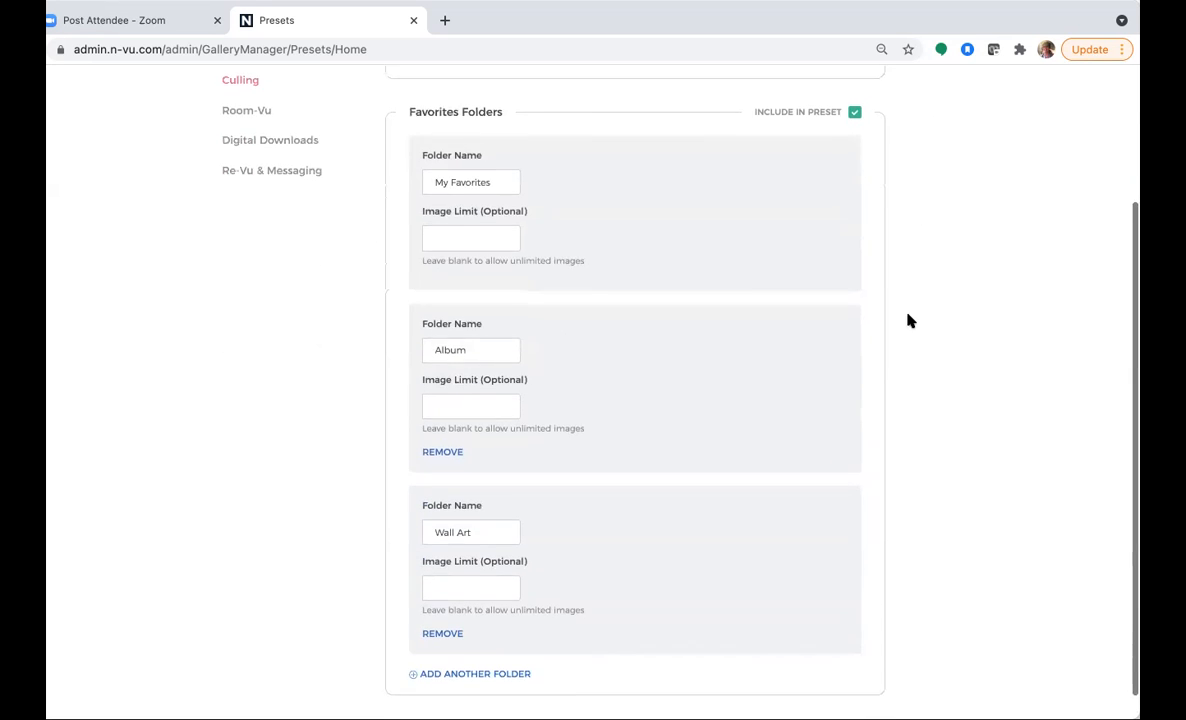
pyautogui.scroll(4, 908, 320)
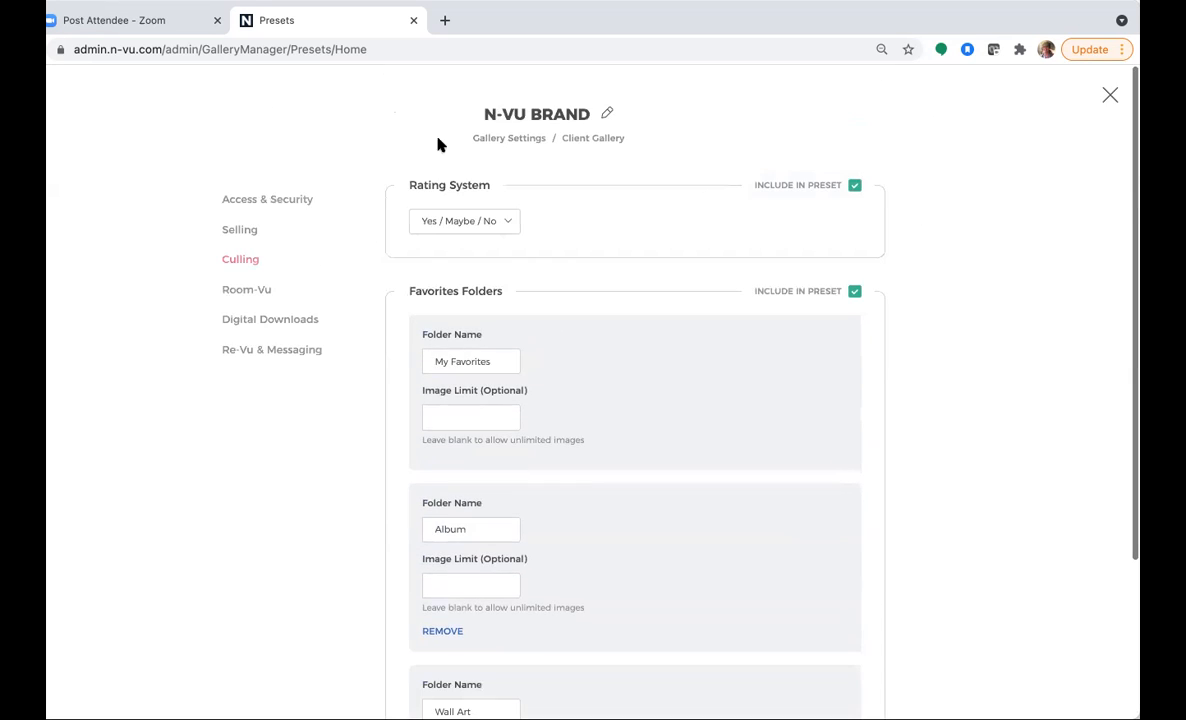
pyautogui.click(250, 291)
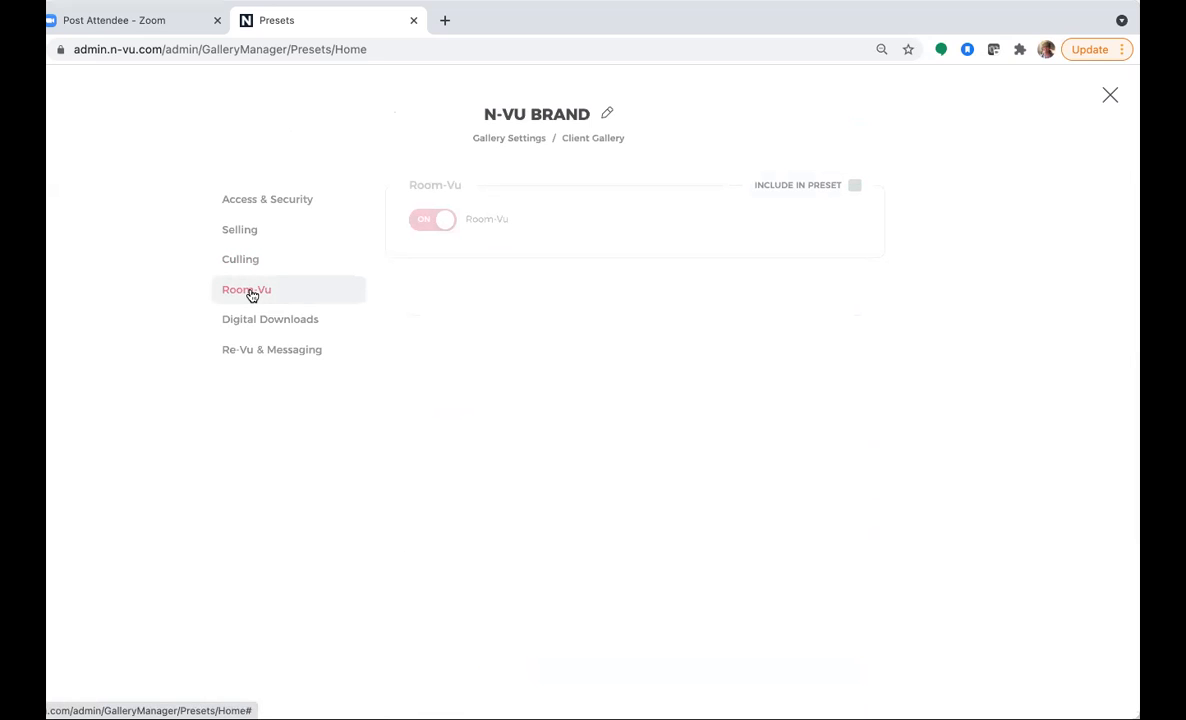
pyautogui.click(855, 186)
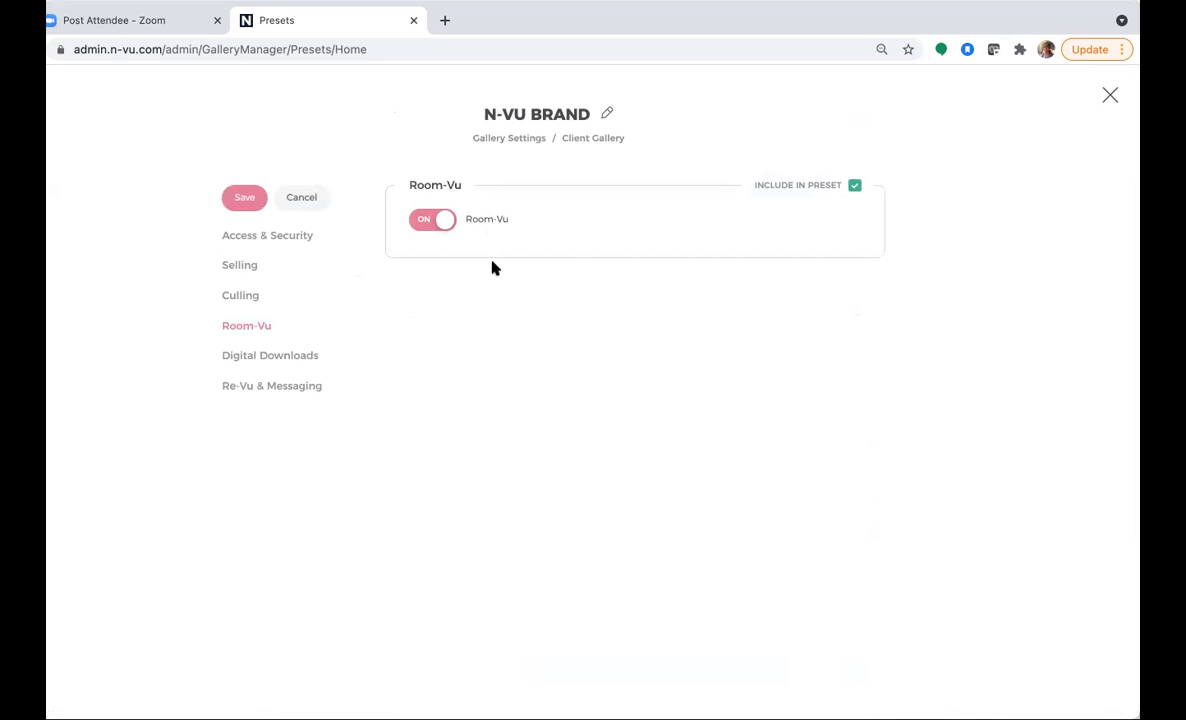
# Save the Room-Vu settings, include Digital Downloads in the preset and allow free digital downloads
pyautogui.click(245, 199)
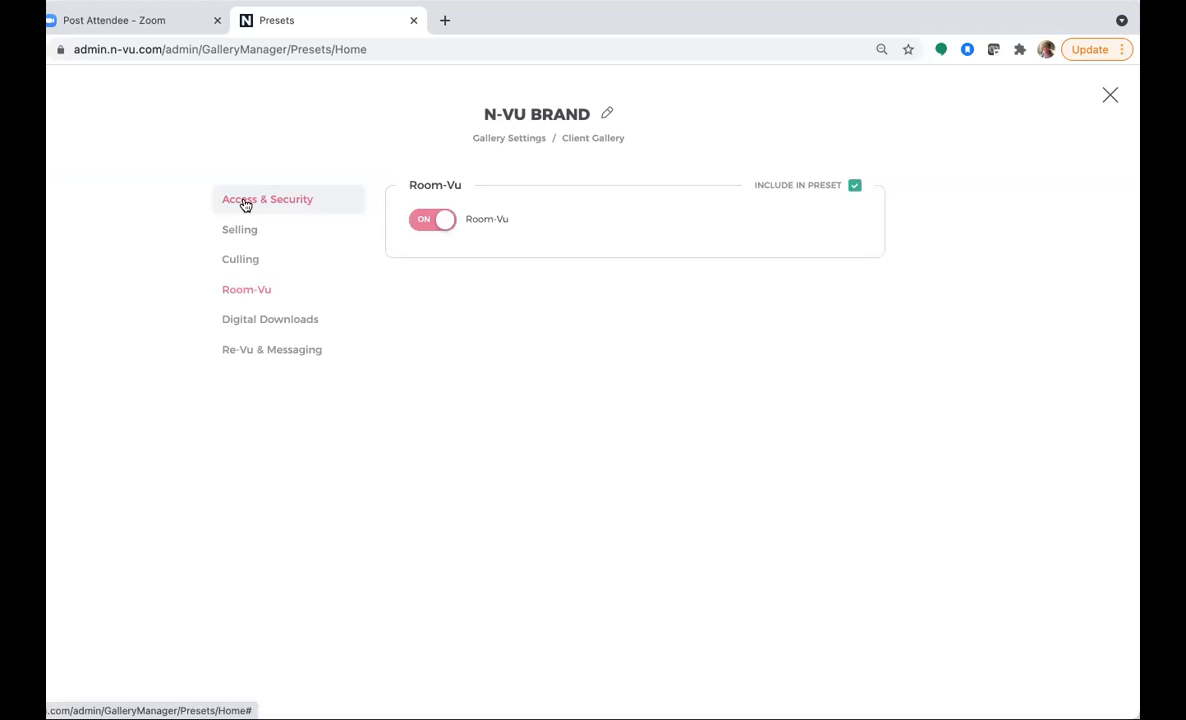
pyautogui.click(250, 233)
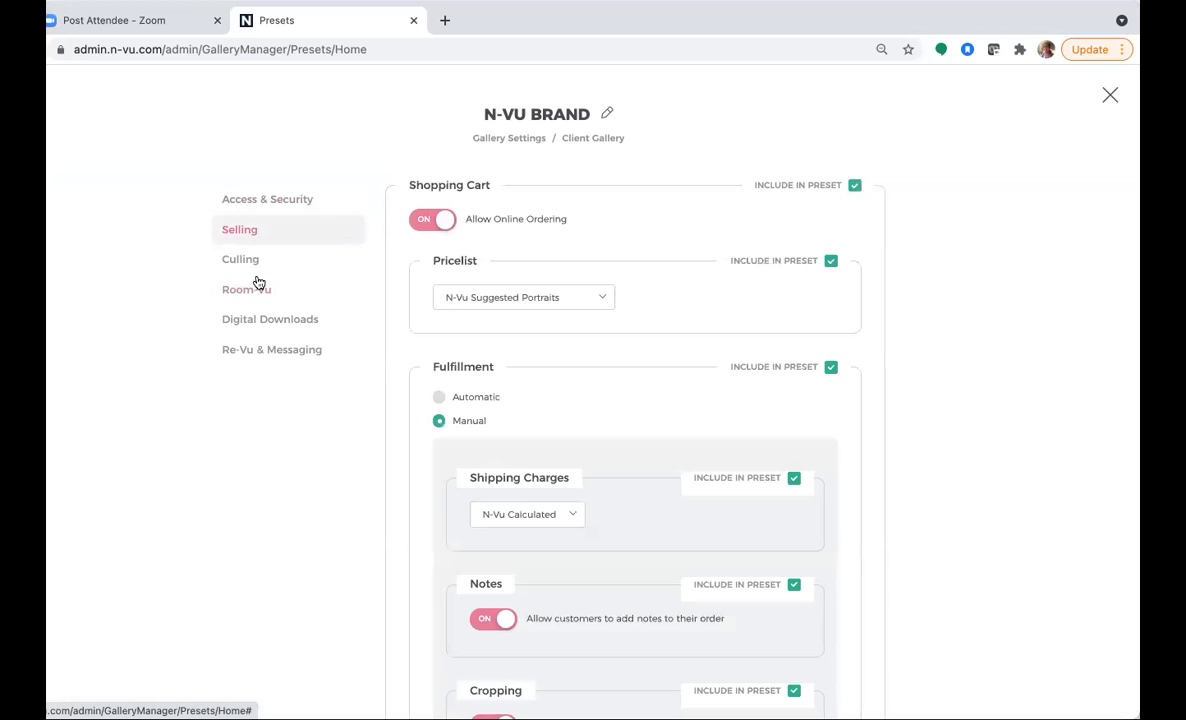
pyautogui.click(261, 319)
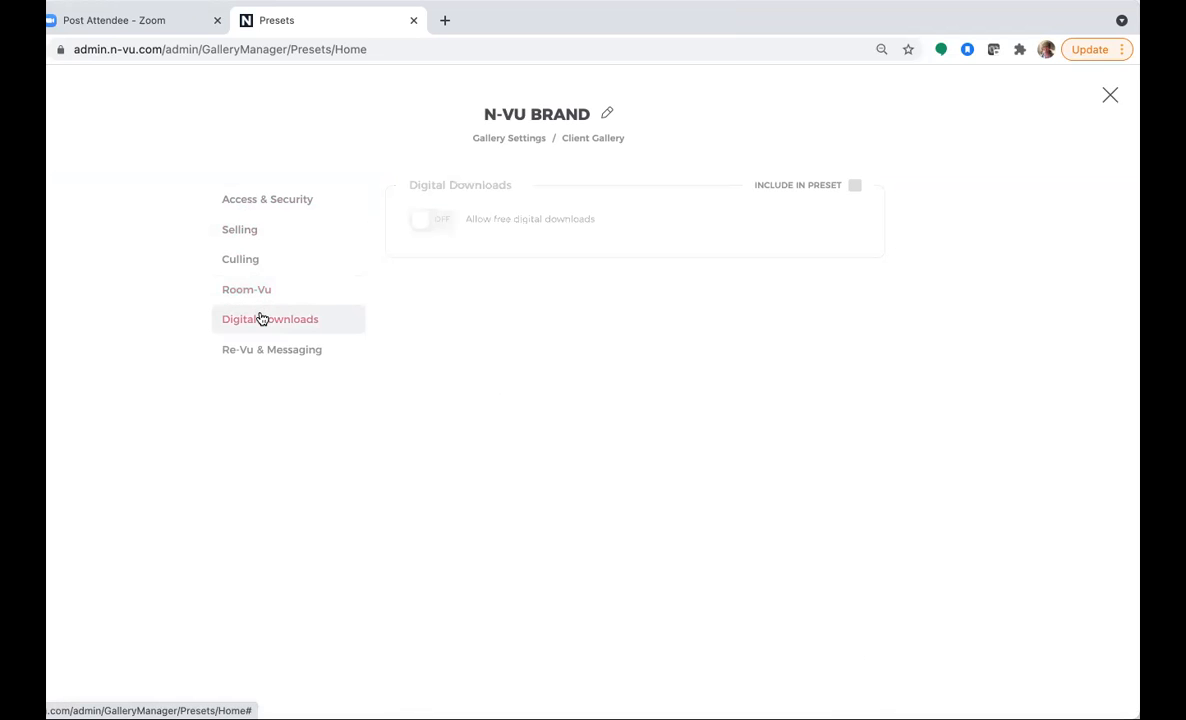
pyautogui.click(855, 187)
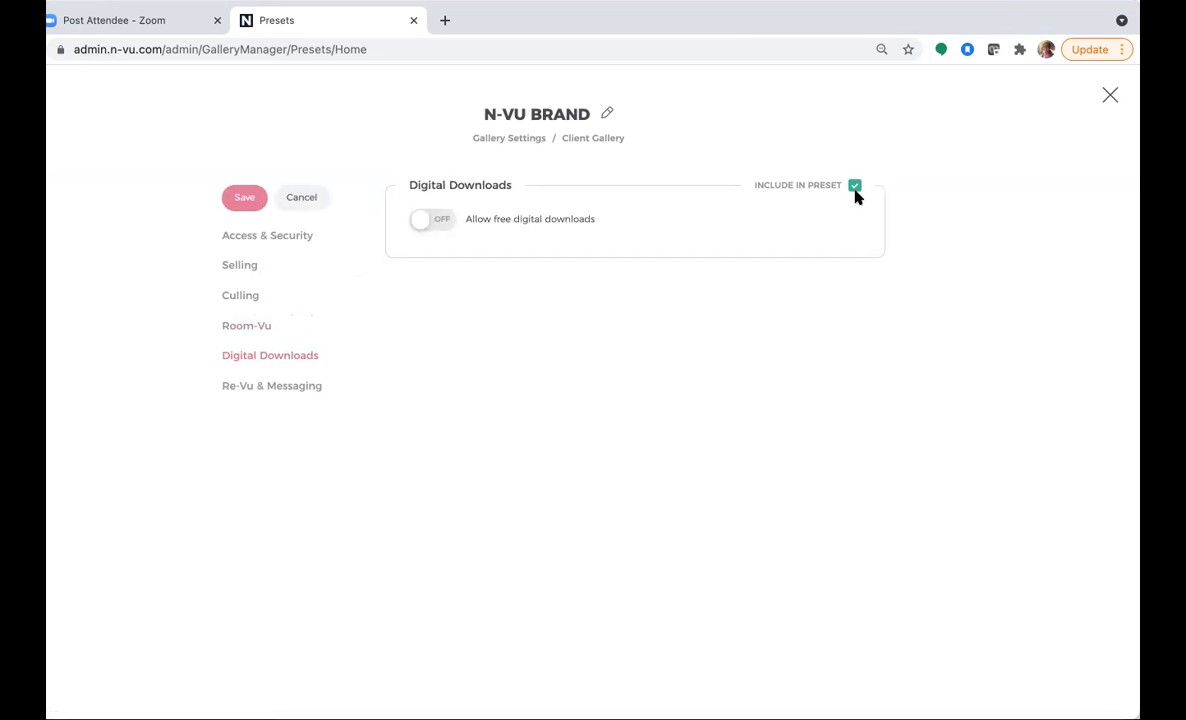
pyautogui.click(423, 224)
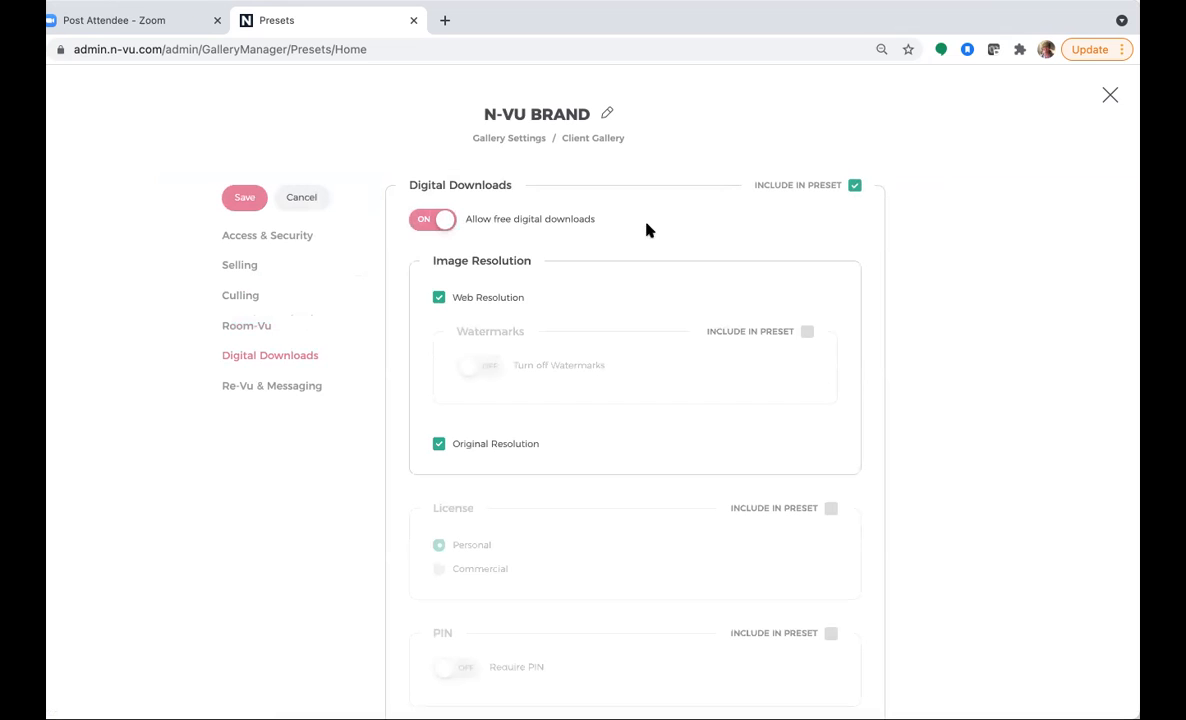
# Include the download Watermarks setting, leaving Turn off Watermarks off, and the Personal License in the preset
pyautogui.scroll(-2, 686, 360)
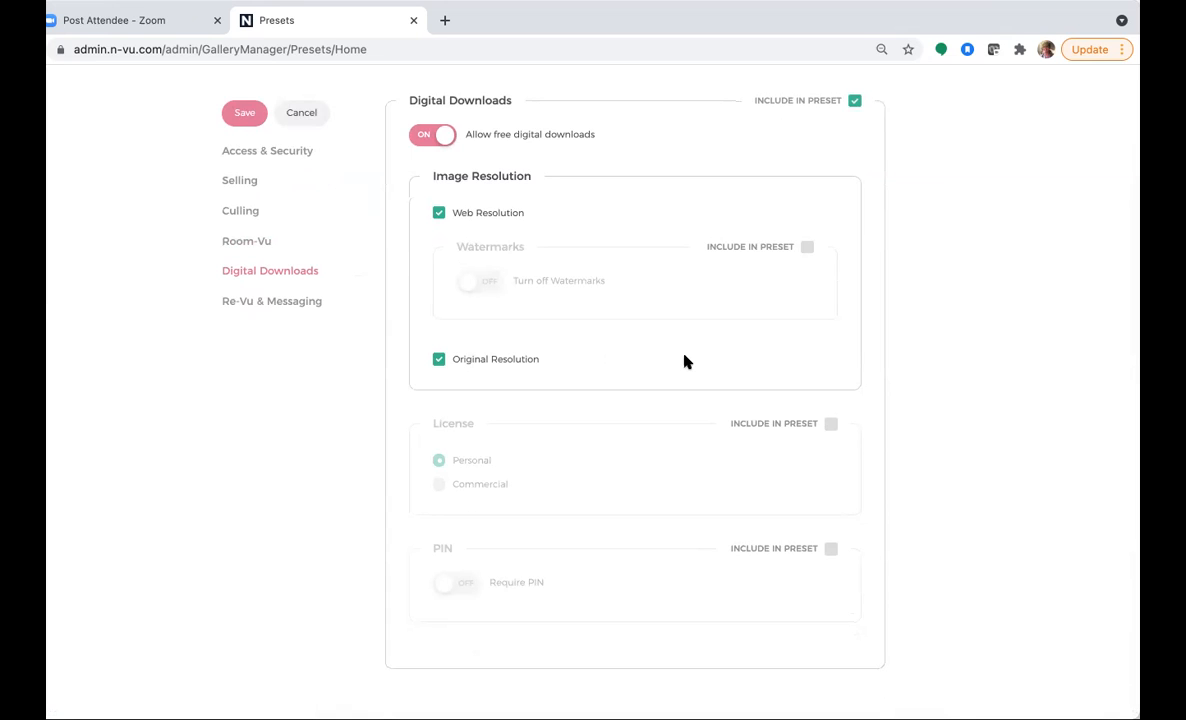
pyautogui.click(807, 247)
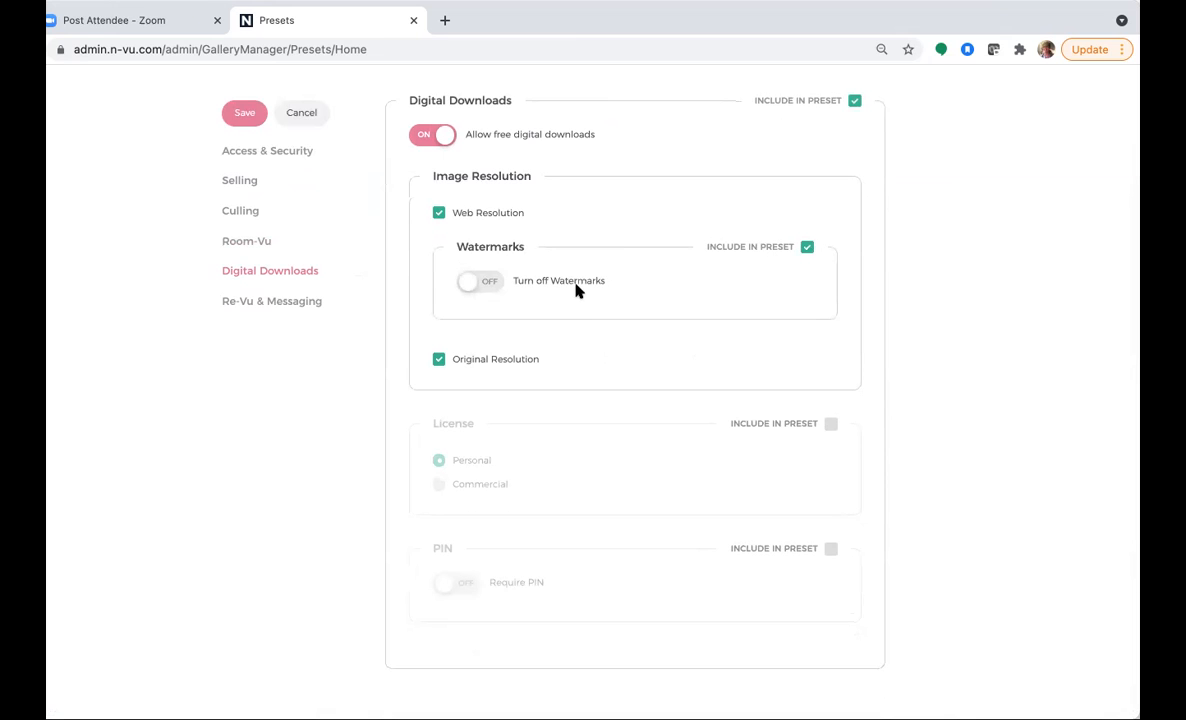
pyautogui.scroll(-1, 588, 318)
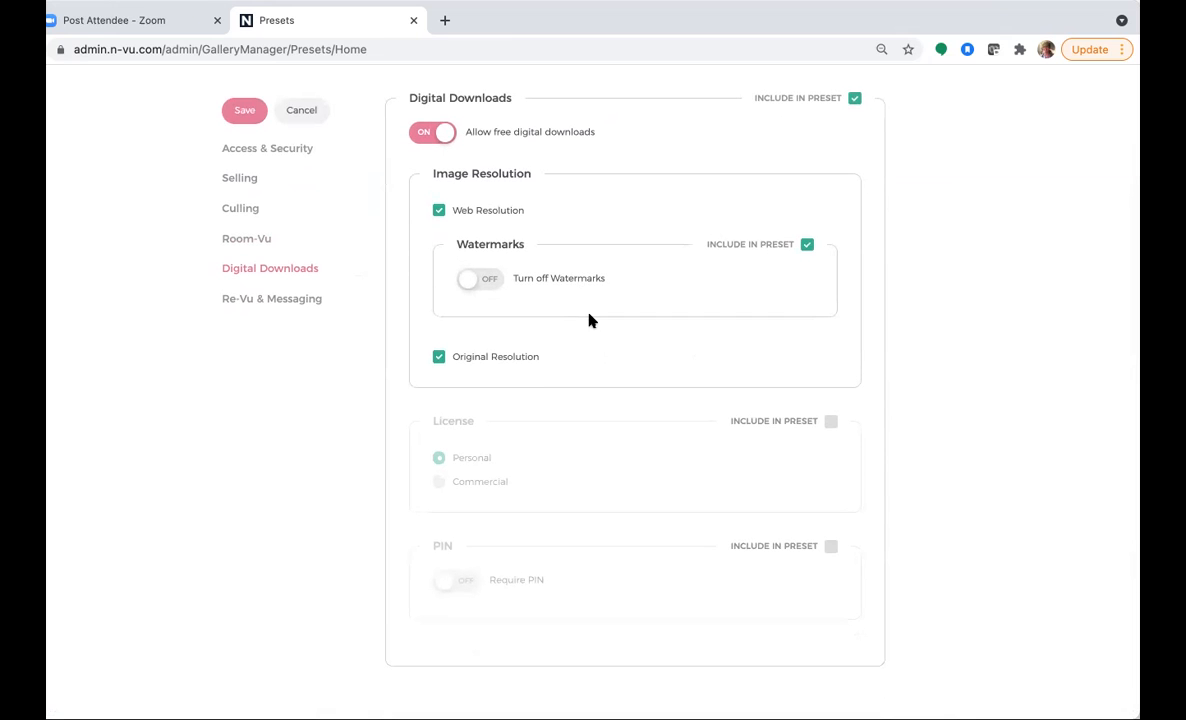
pyautogui.click(830, 421)
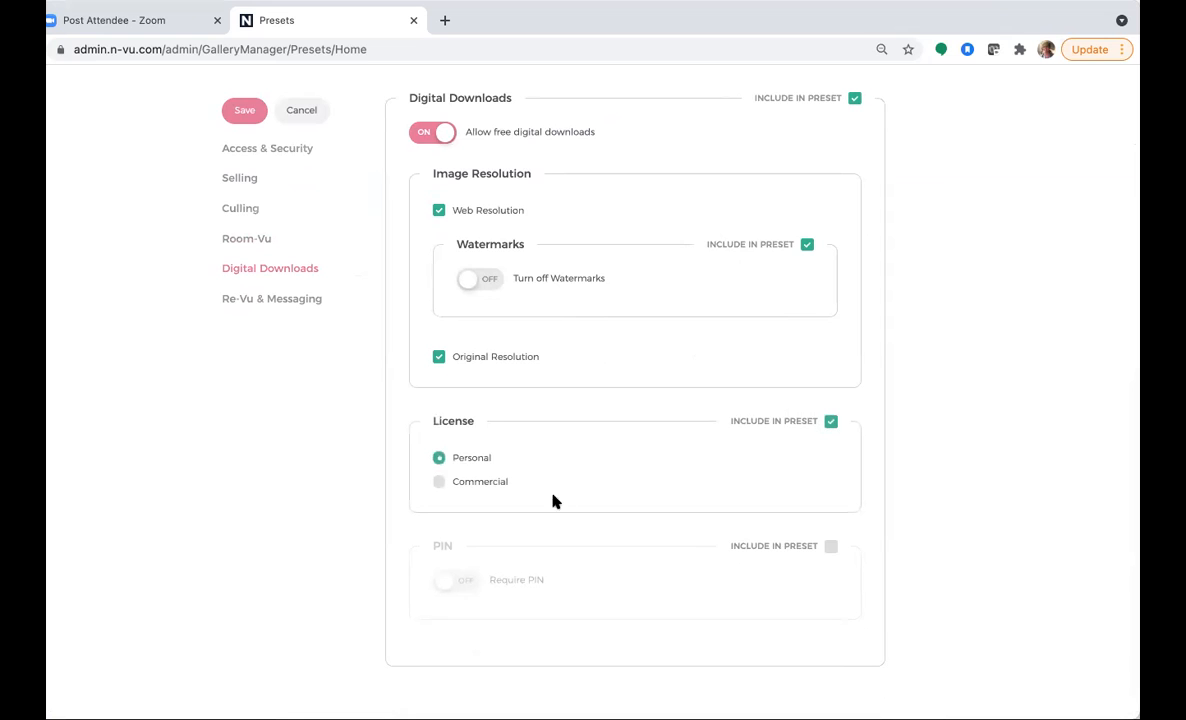
# Include PIN in the preset, requiring a randomly generated PIN only for Original Resolution downloads
pyautogui.click(830, 547)
pyautogui.click(450, 586)
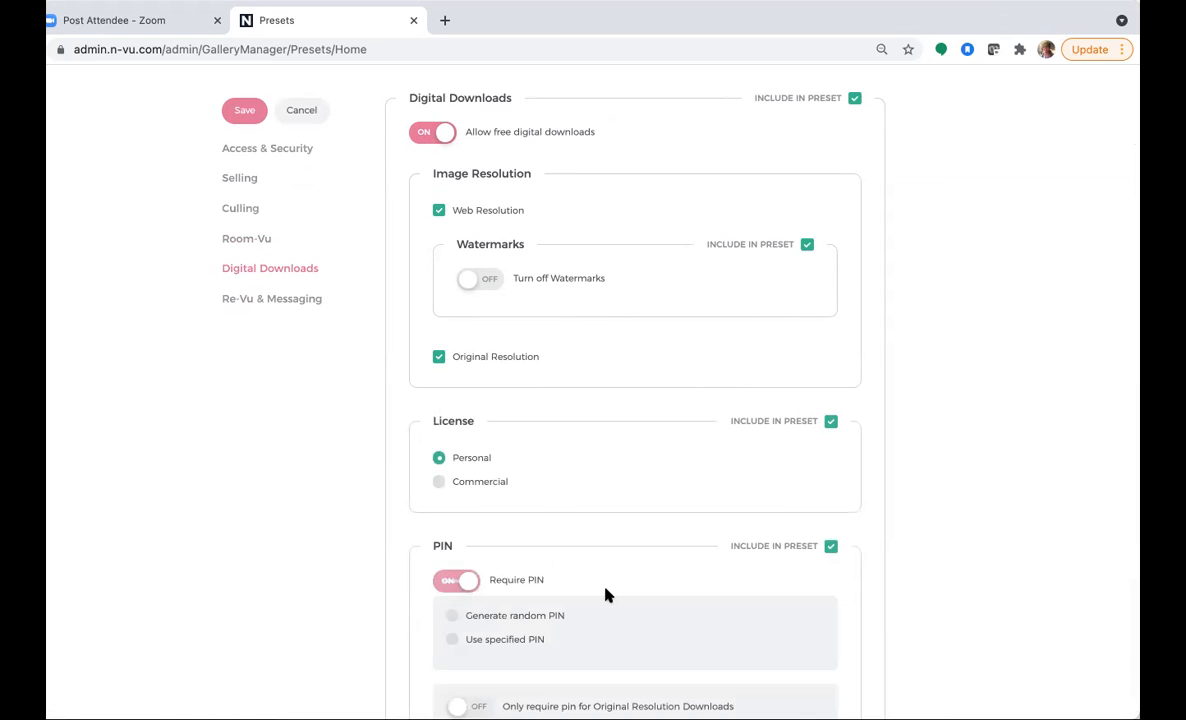
pyautogui.scroll(-3, 604, 593)
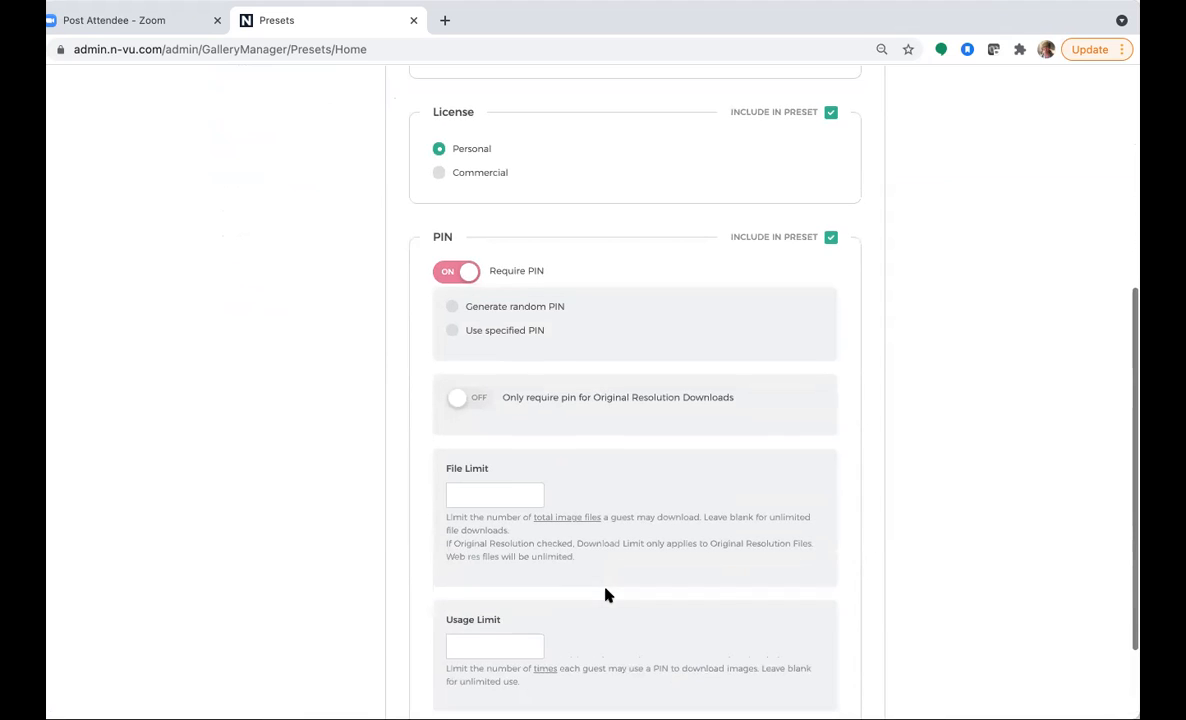
pyautogui.click(452, 307)
pyautogui.click(463, 408)
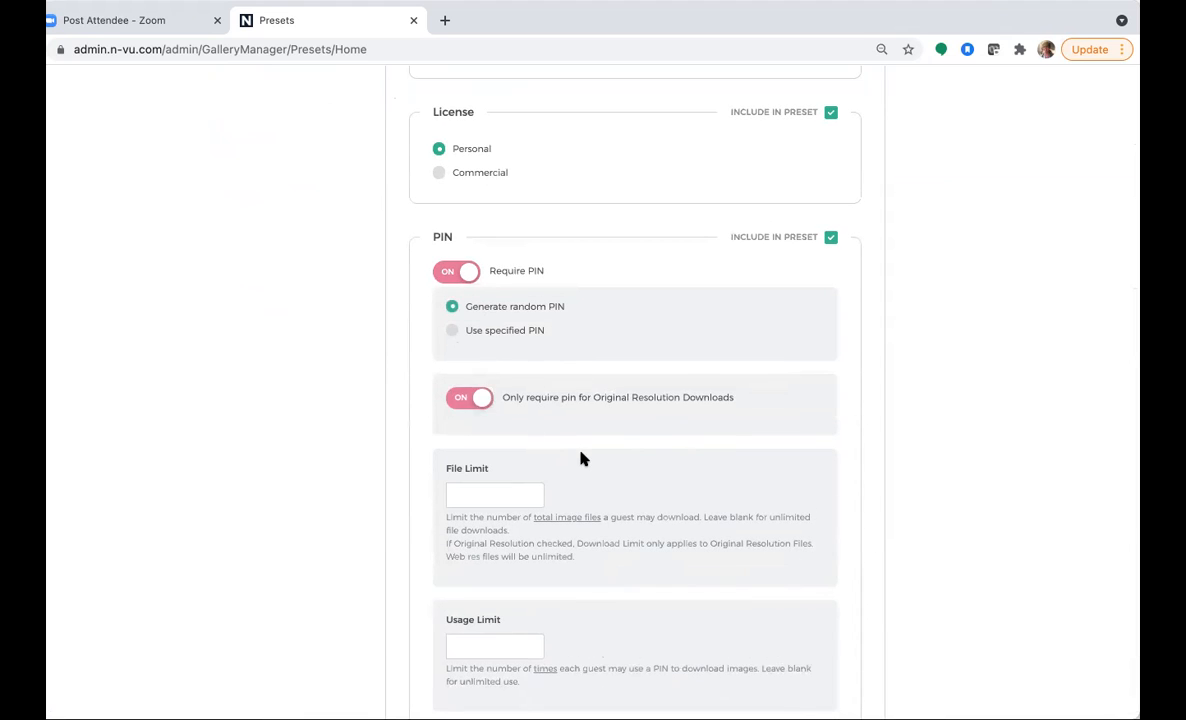
# Set the download File Limit to 25, leave the Usage Limit blank and save the Digital Downloads settings
pyautogui.scroll(-1, 580, 455)
pyautogui.click(522, 428)
pyautogui.write('25')
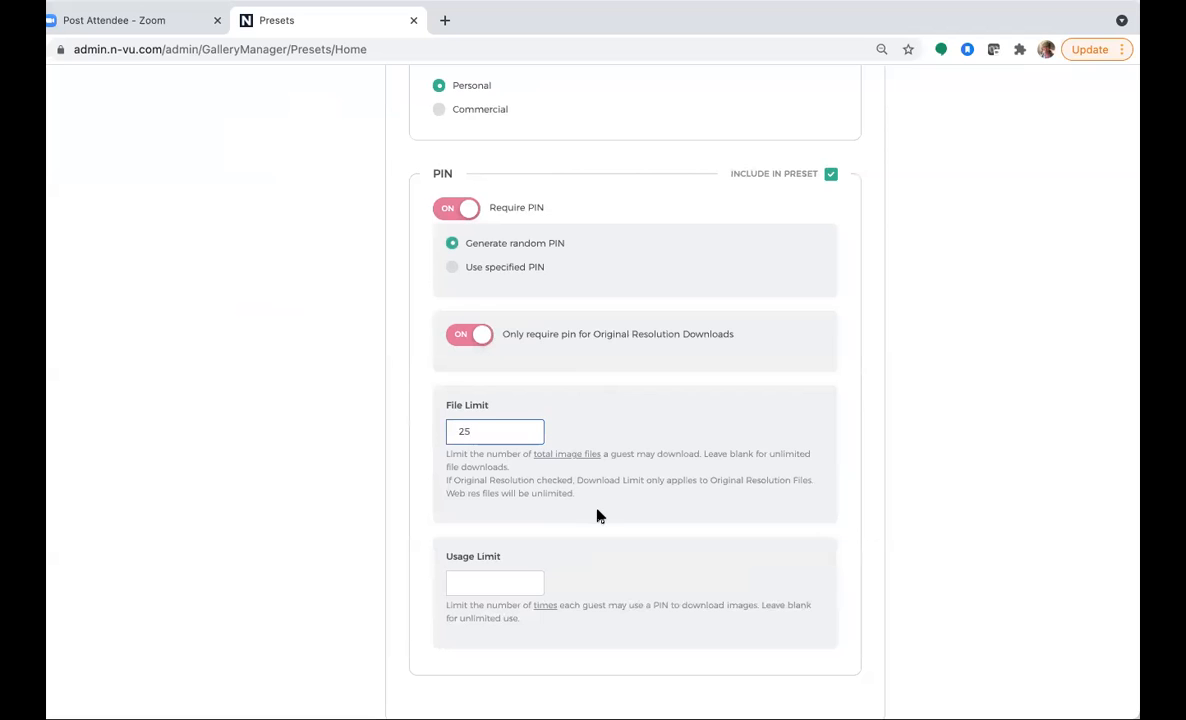
pyautogui.scroll(-2, 597, 516)
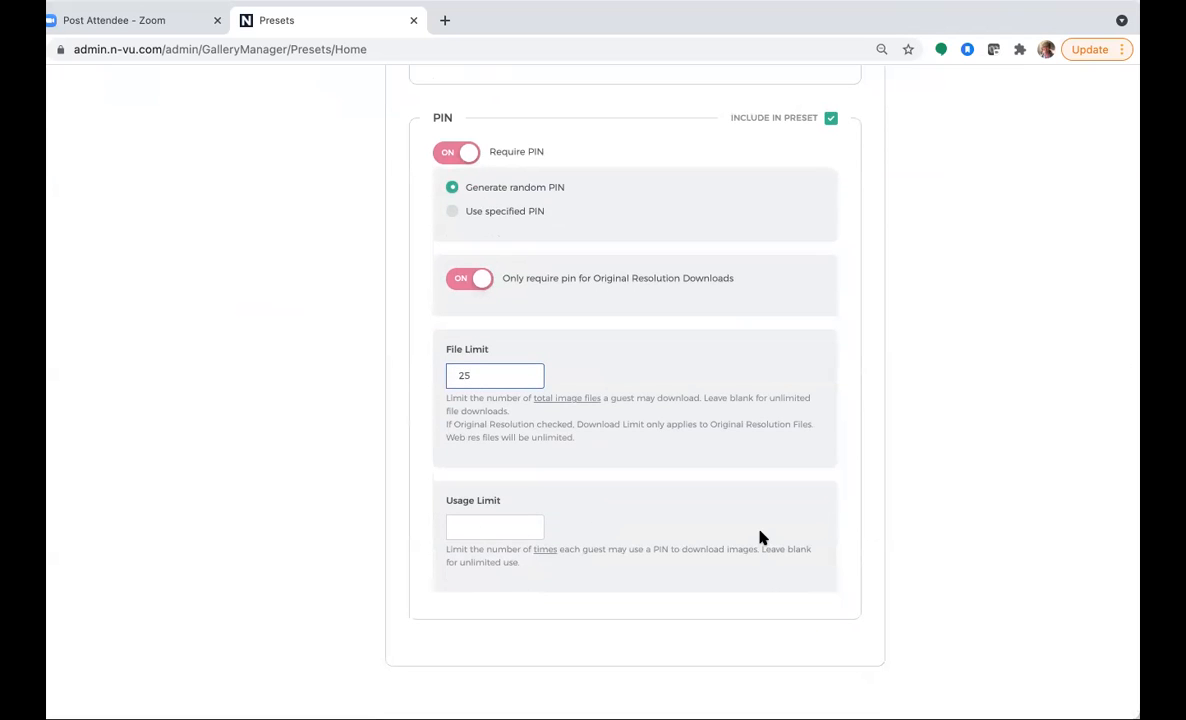
pyautogui.scroll(2, 760, 538)
pyautogui.scroll(6, 760, 538)
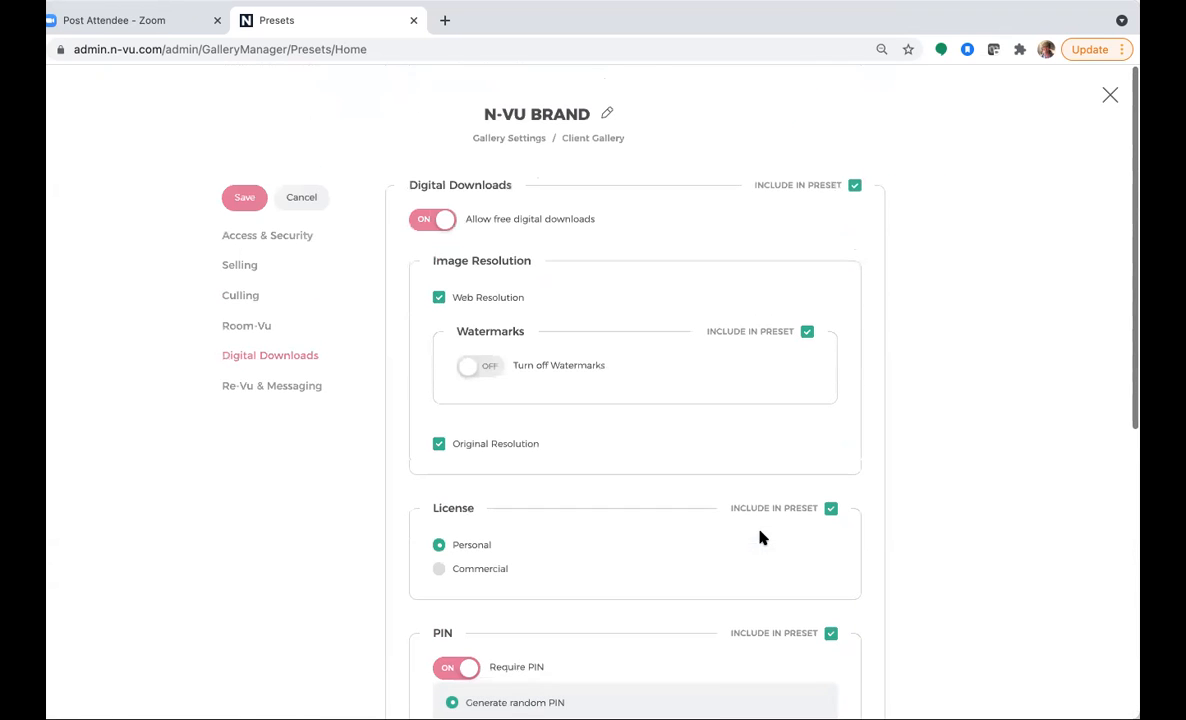
pyautogui.click(246, 197)
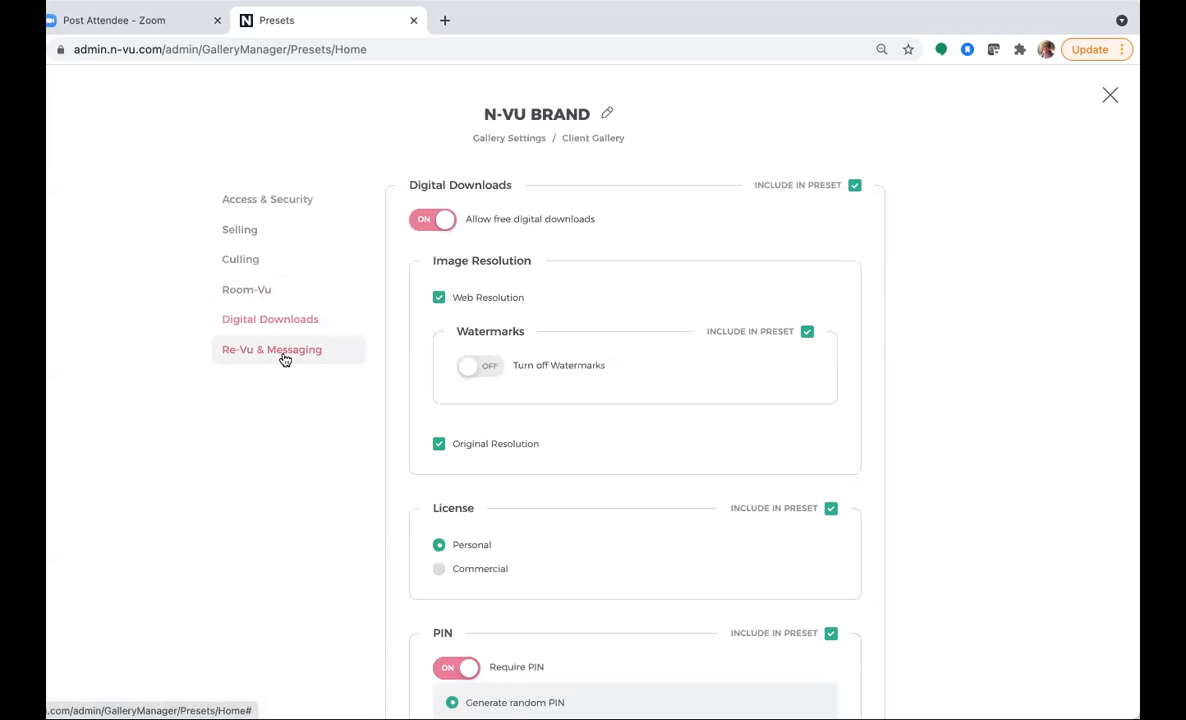
# Include Re-Vu and Message to Guests in the preset, turning on Re-Vu and starting the message with "Thank you for"
pyautogui.click(284, 359)
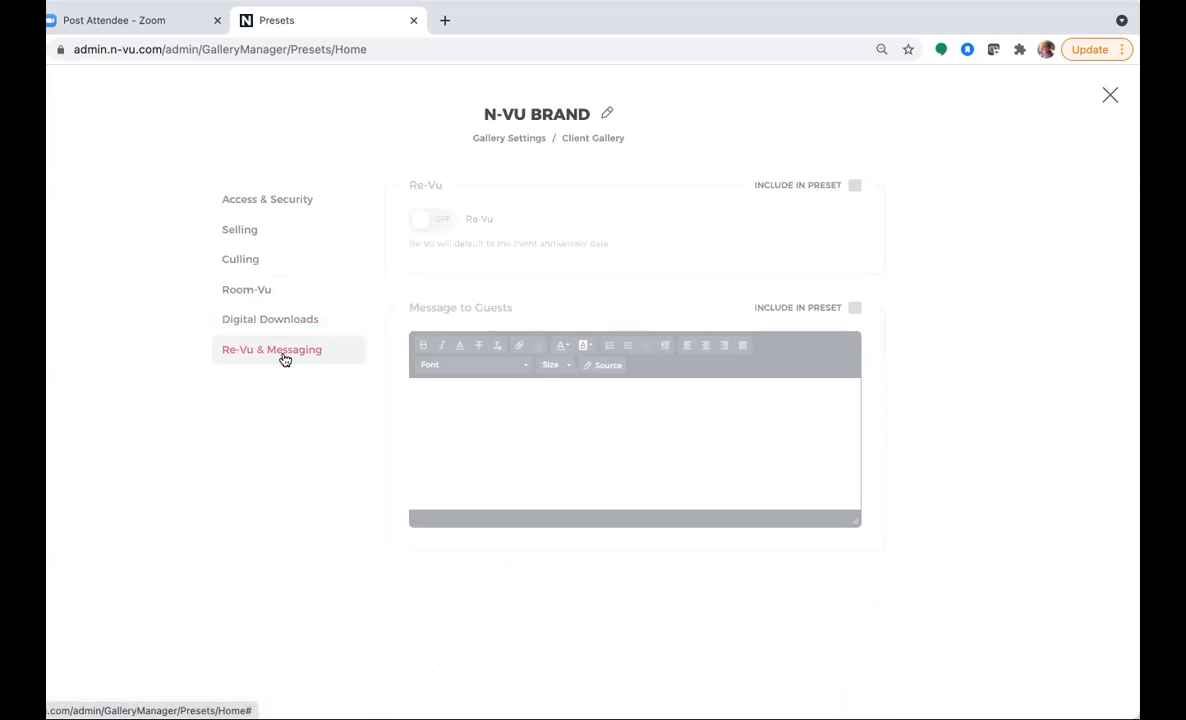
pyautogui.click(855, 187)
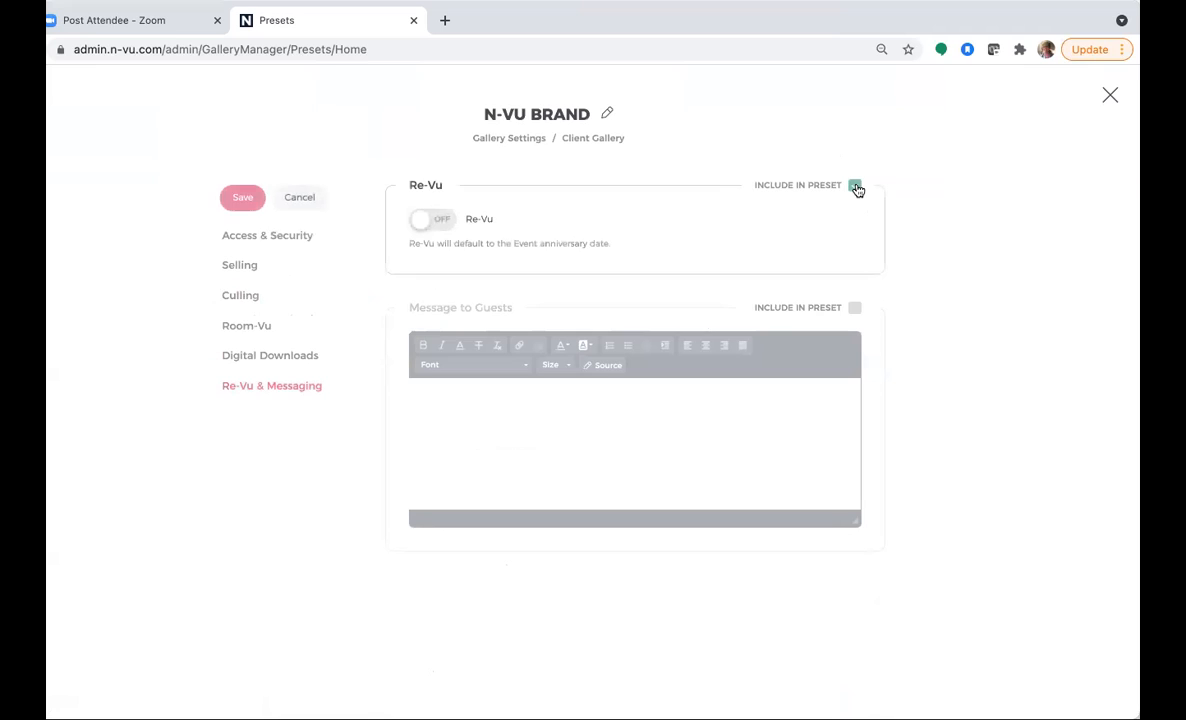
pyautogui.click(423, 222)
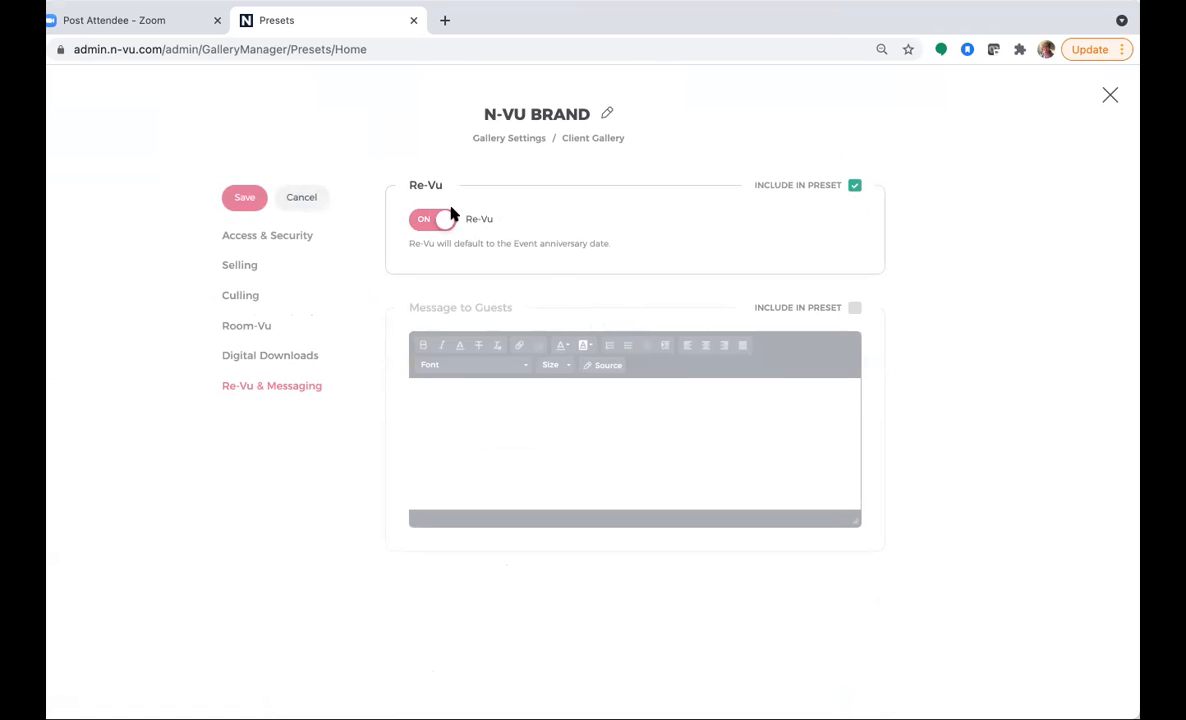
pyautogui.click(854, 308)
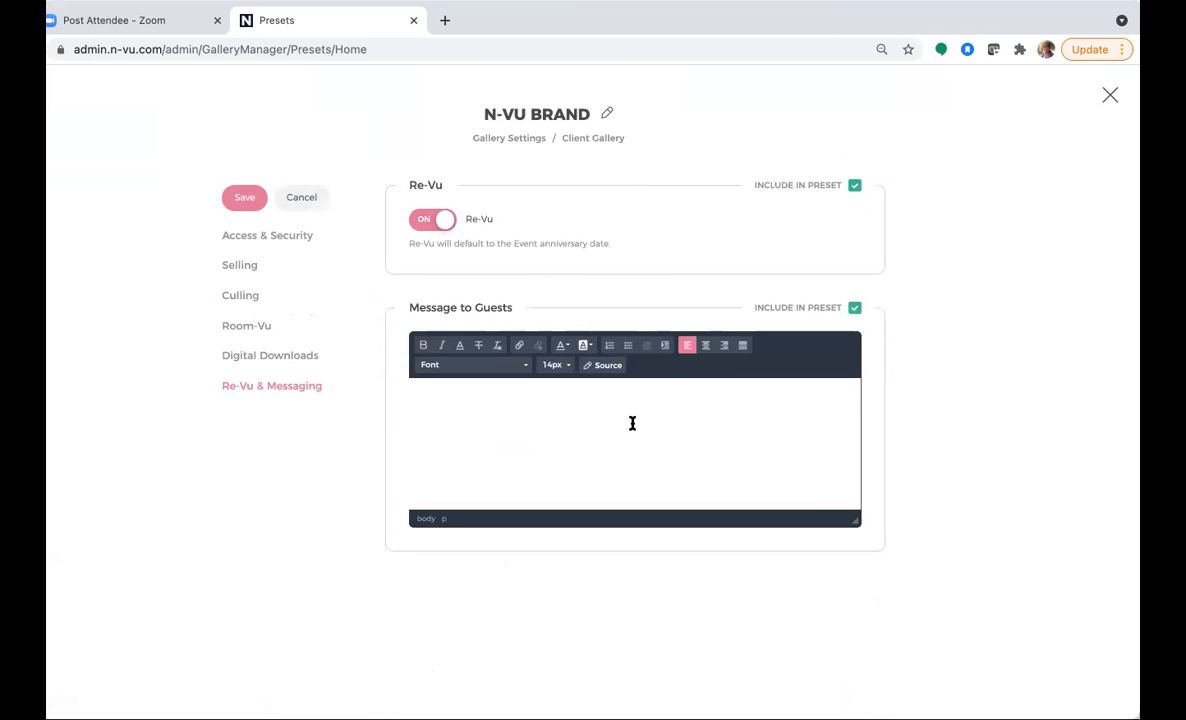
pyautogui.write('Thank you for')
pyautogui.press('BackSpace')
pyautogui.press('BackSpace')
pyautogui.write('and enjoy your portrai')
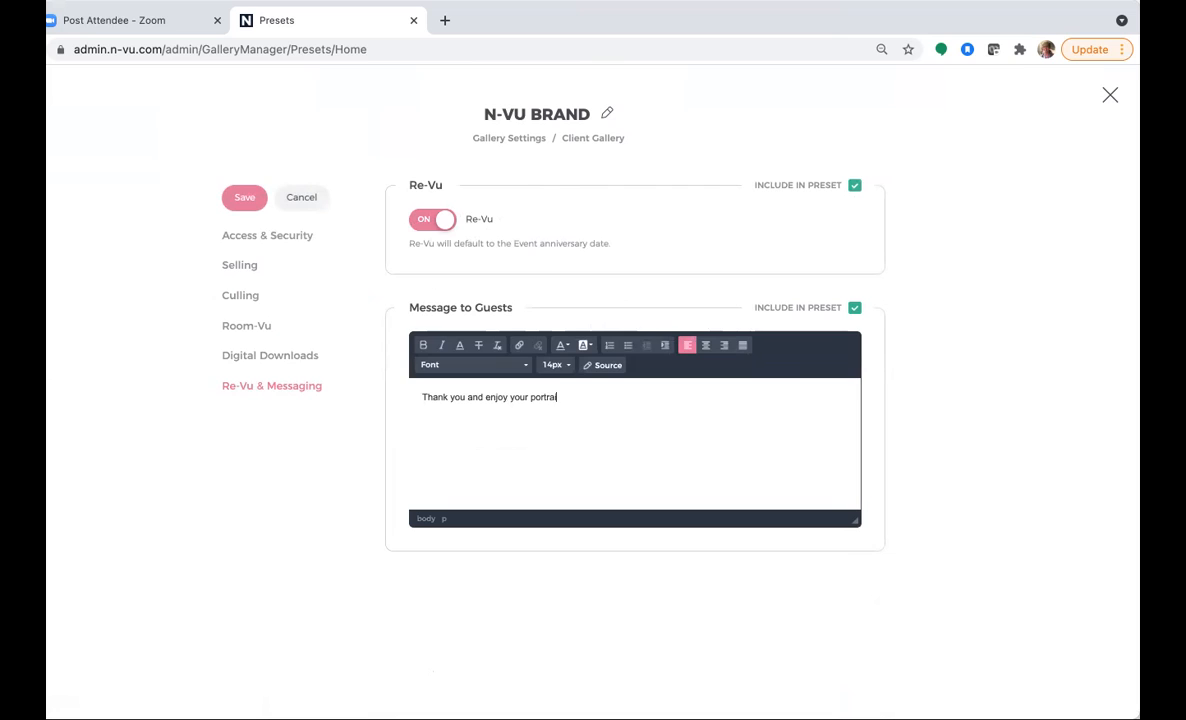
pyautogui.press('BackSpace')
pyautogui.press('BackSpace')
pyautogui.press('BackSpace')
pyautogui.press('BackSpace')
pyautogui.press('BackSpace')
pyautogui.press('BackSpace')
pyautogui.press('BackSpace')
pyautogui.press('BackSpace')
pyautogui.press('BackSpace')
pyautogui.write('you')
pyautogui.press('BackSpace')
pyautogui.press('BackSpace')
pyautogui.press('BackSpace')
pyautogui.press('BackSpace')
pyautogui.press('BackSpace')
pyautogui.press('BackSpace')
pyautogui.press('BackSpace')
pyautogui.press('BackSpace')
pyautogui.press('BackSpace')
pyautogui.press('BackSpace')
pyautogui.press('BackSpace')
pyautogui.press('BackSpace')
pyautogui.press('BackSpace')
# Complete the guest message with "for sharing your memories with me. Enjoy 10% off for the first 14 days.", save it and close the preset
pyautogui.write('for sharing your memories with me. Enjoy 10% off')
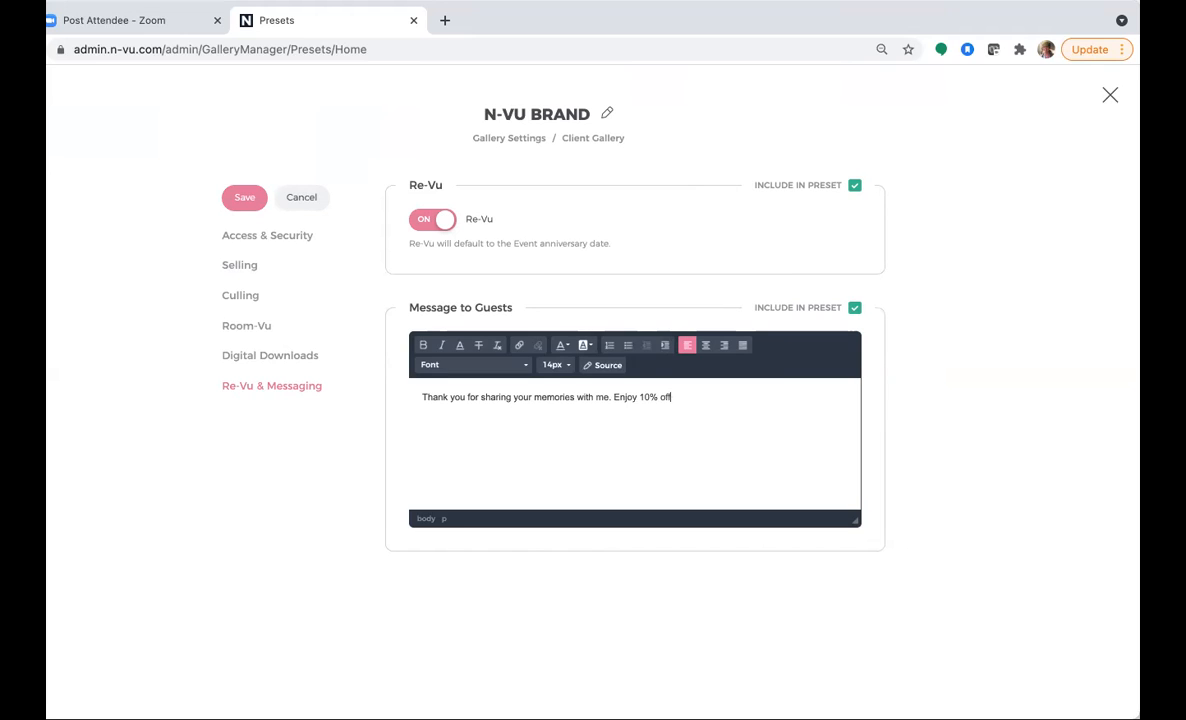
pyautogui.write(' for the first 14 days.')
pyautogui.click(244, 197)
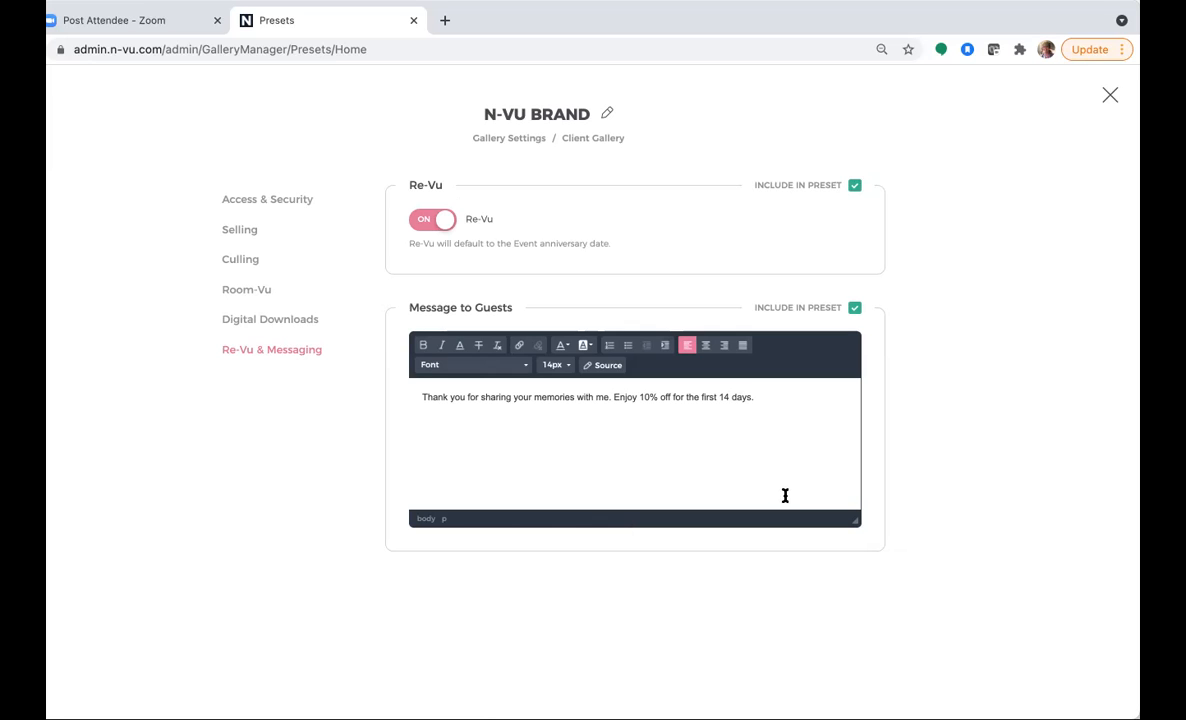
pyautogui.click(1110, 96)
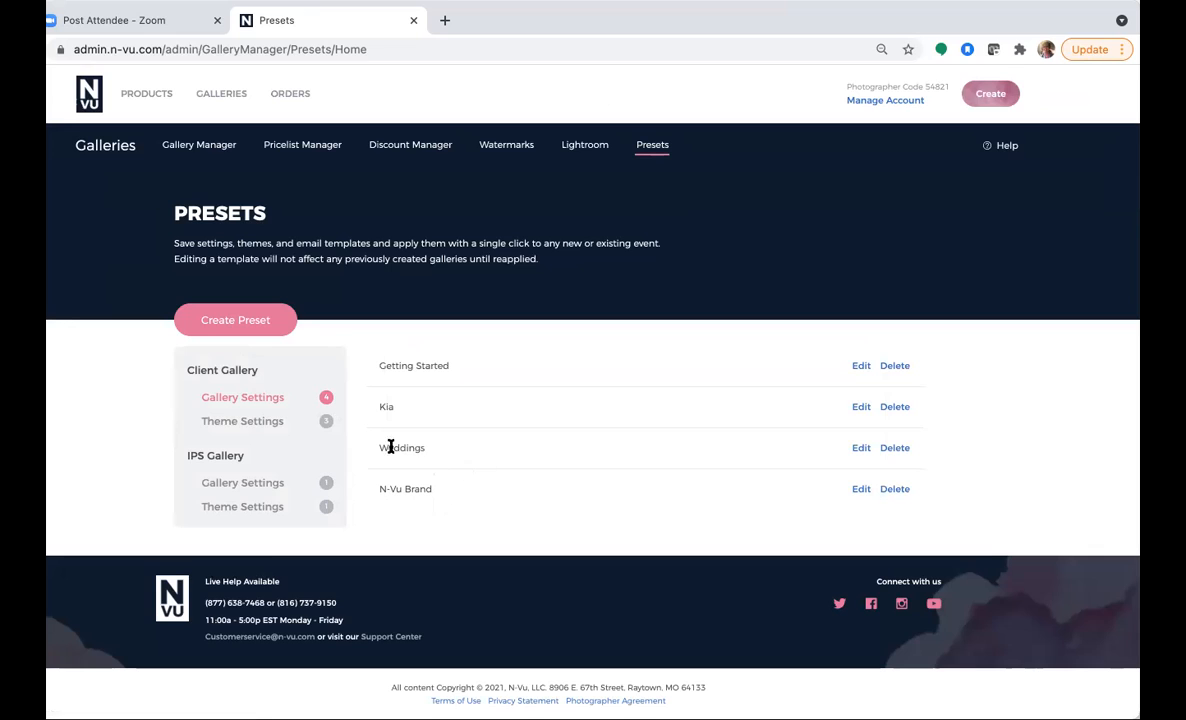
pyautogui.click(243, 423)
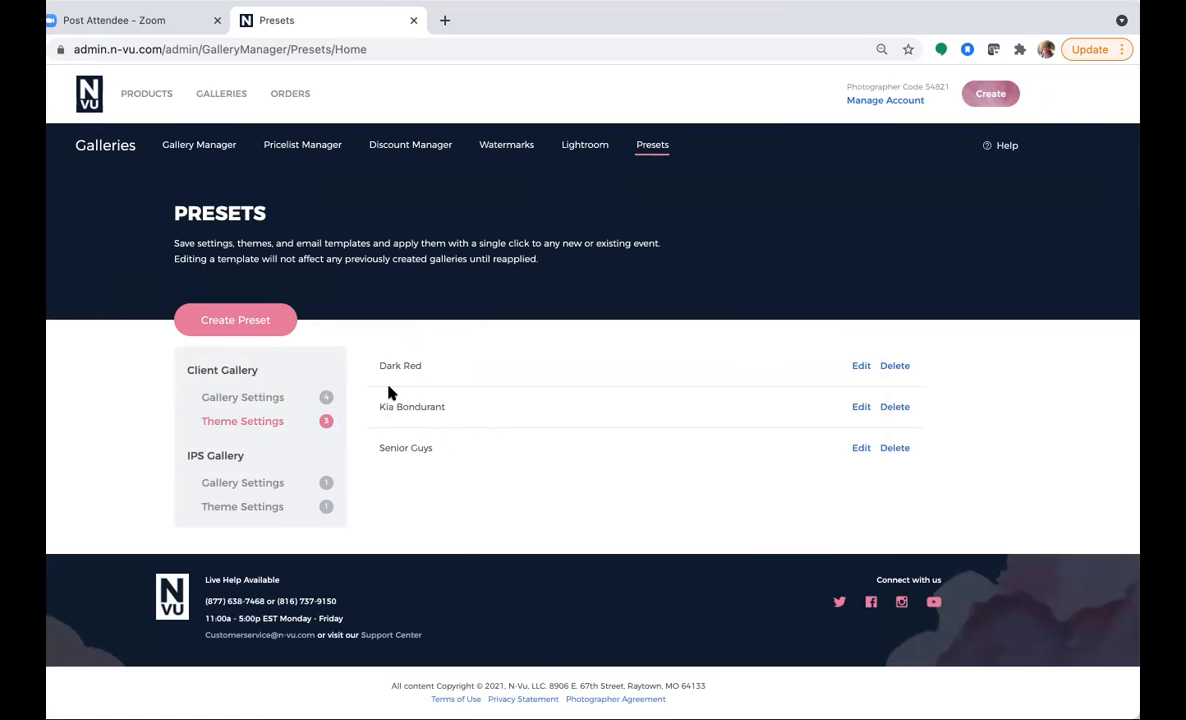
pyautogui.click(251, 324)
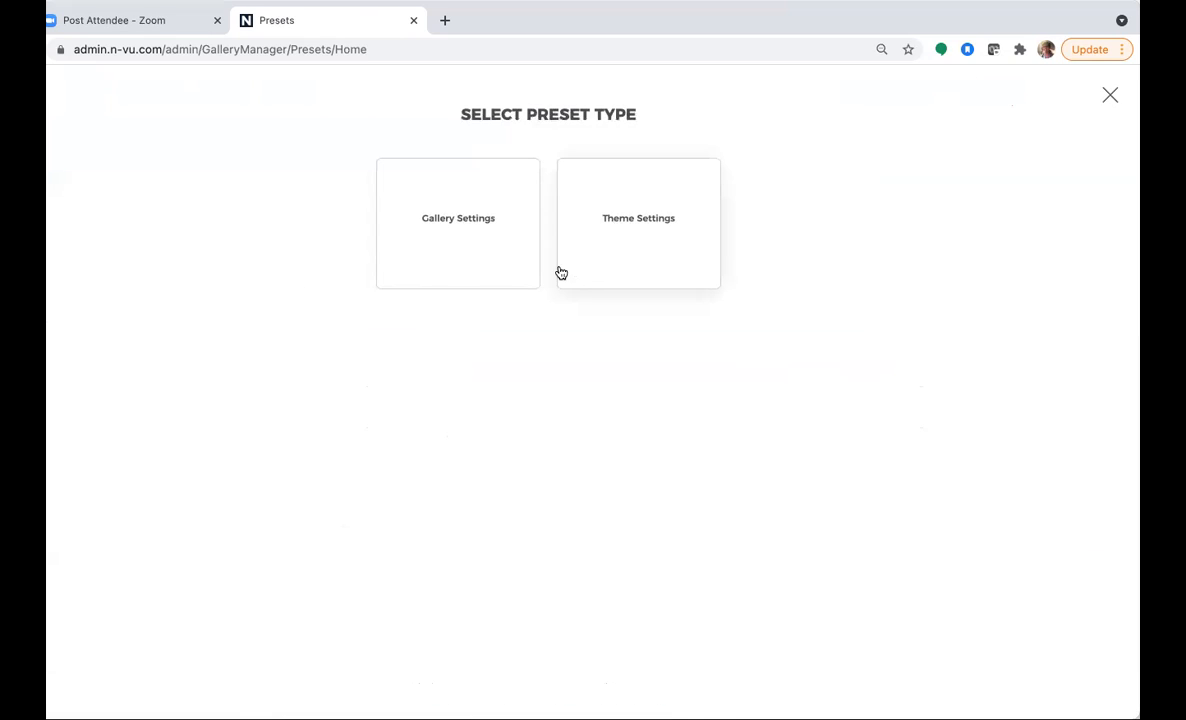
pyautogui.click(467, 255)
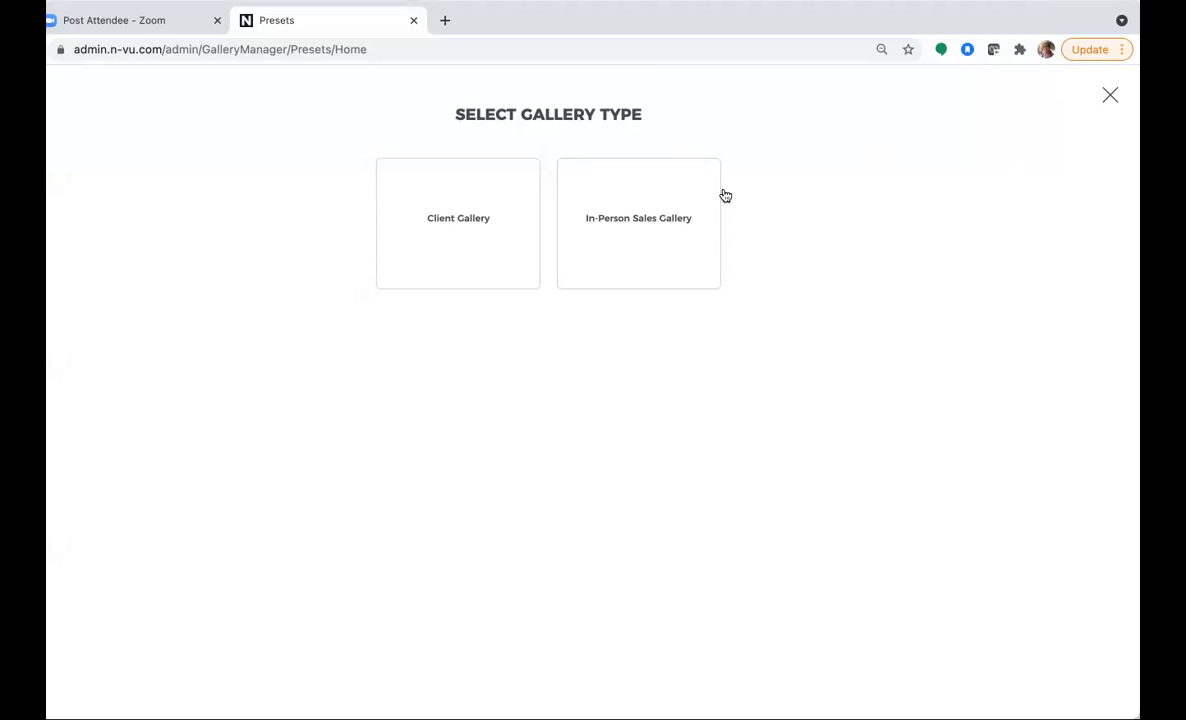
pyautogui.click(455, 235)
pyautogui.click(1106, 96)
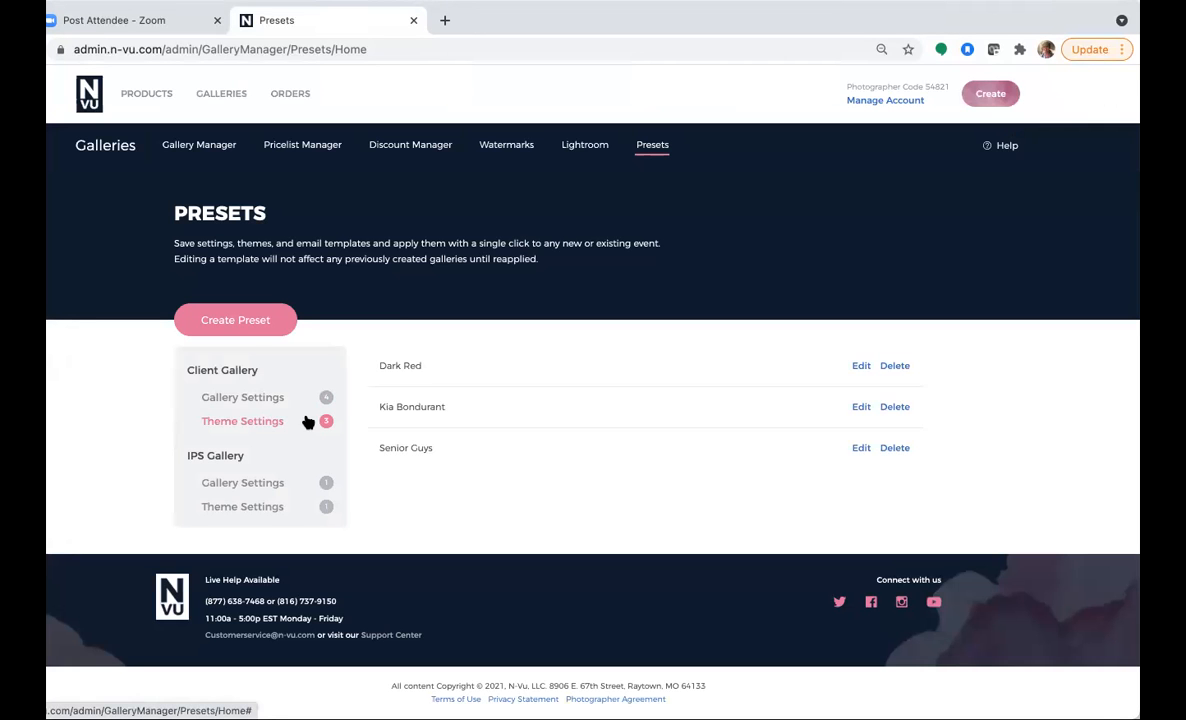
# Create a Theme Settings preset for a Client Gallery named N-Vu Brand
pyautogui.click(244, 320)
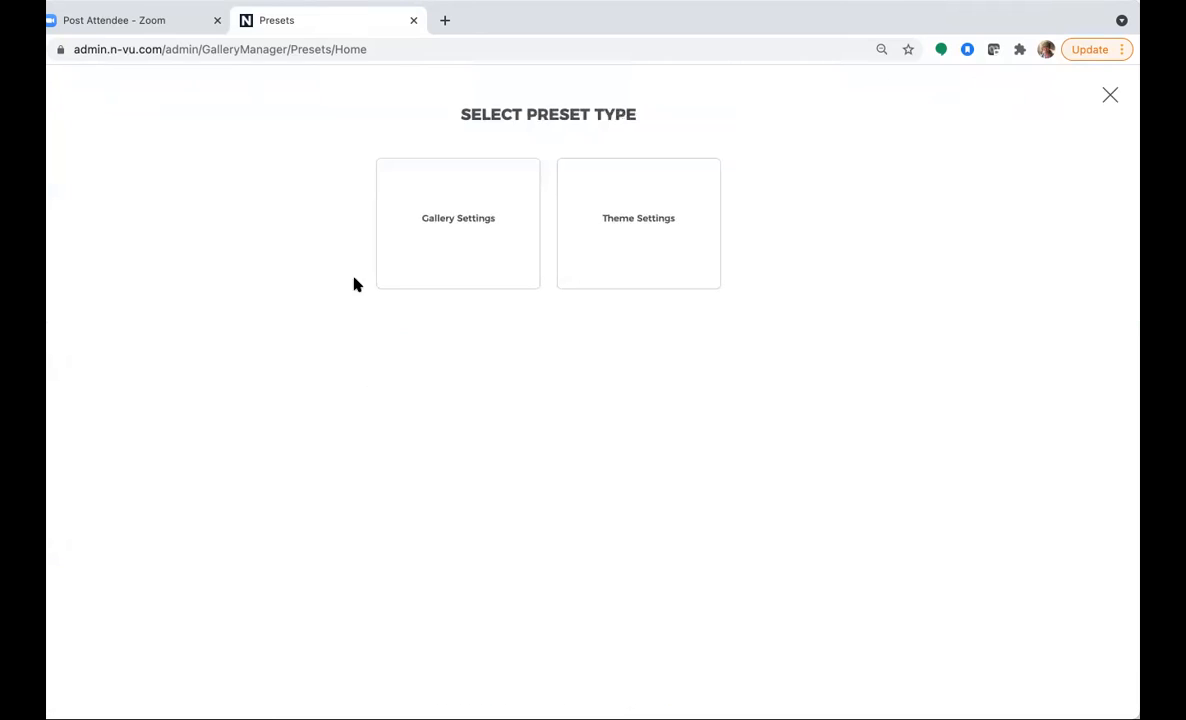
pyautogui.click(625, 235)
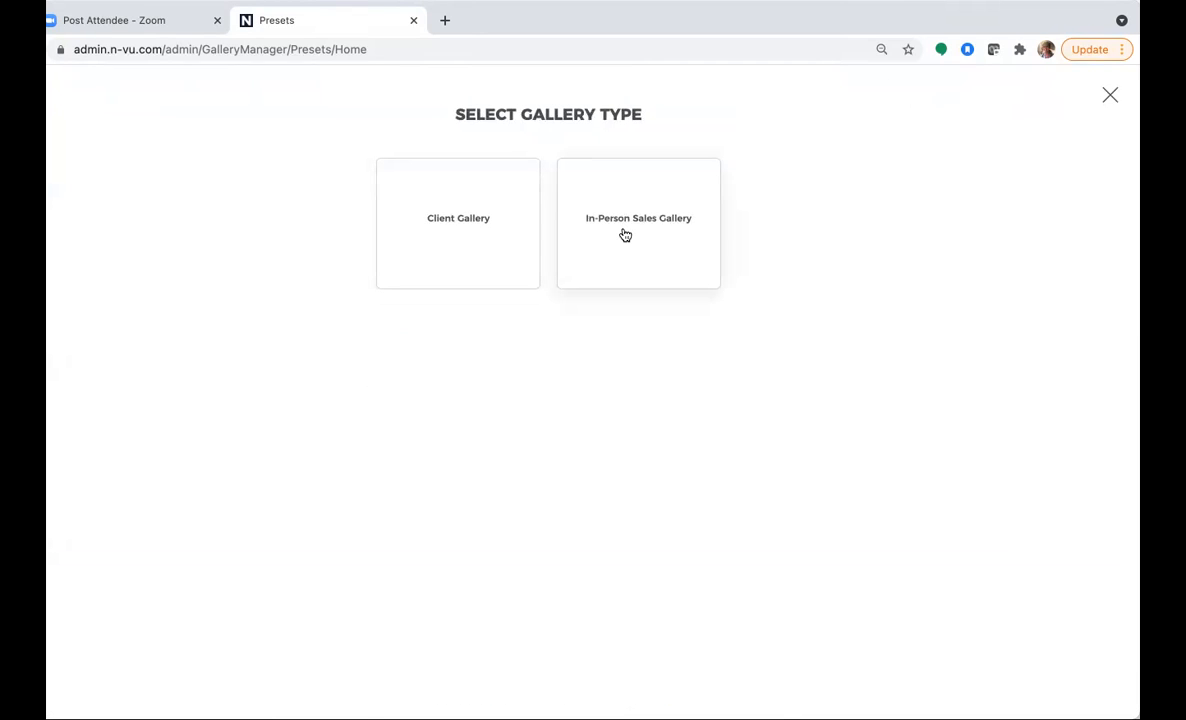
pyautogui.click(452, 222)
pyautogui.click(450, 190)
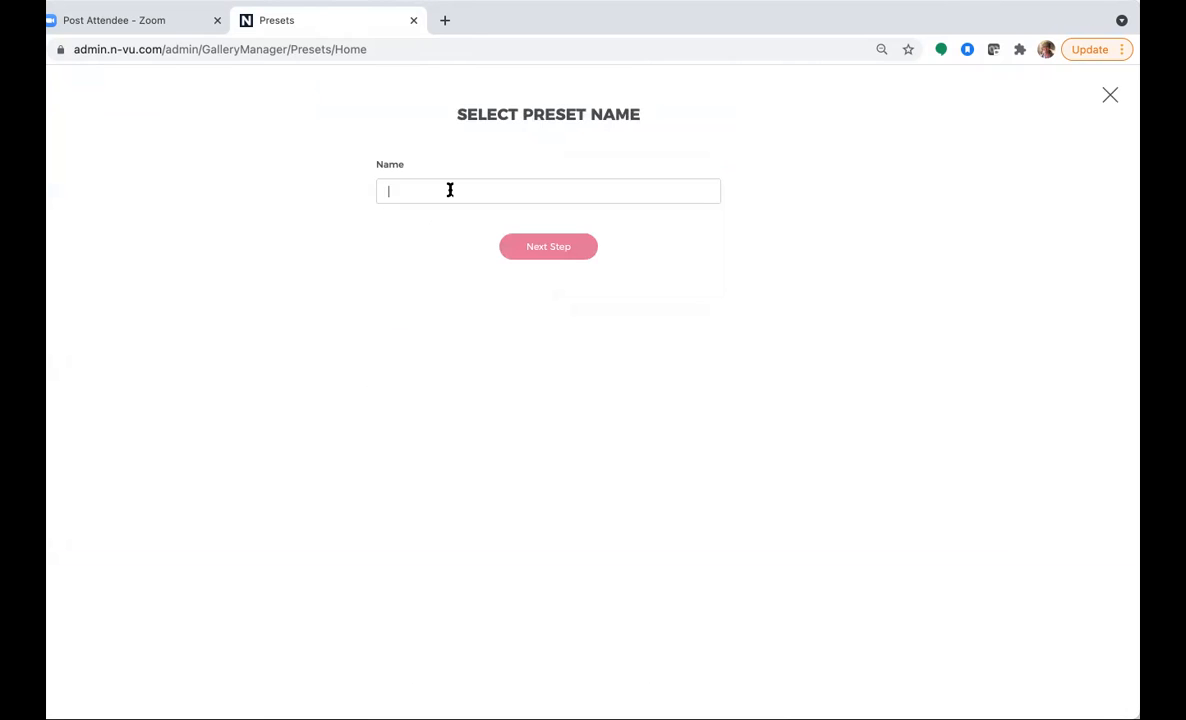
pyautogui.write('N-Vu Brand')
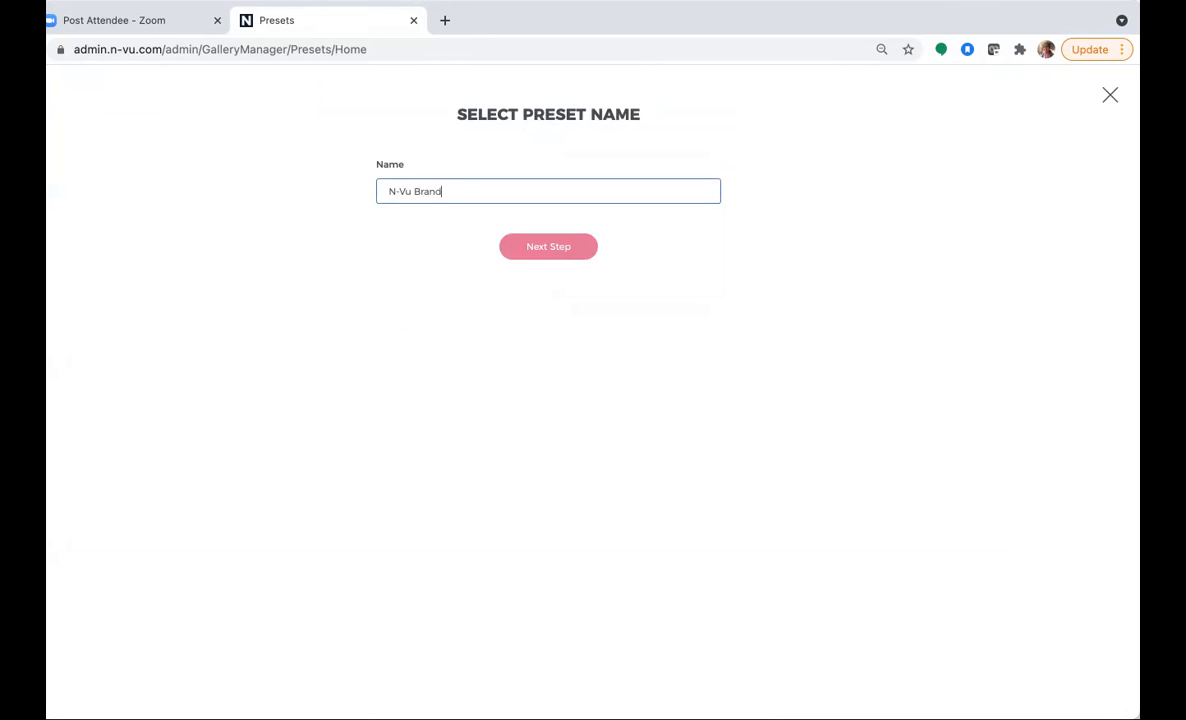
pyautogui.click(530, 252)
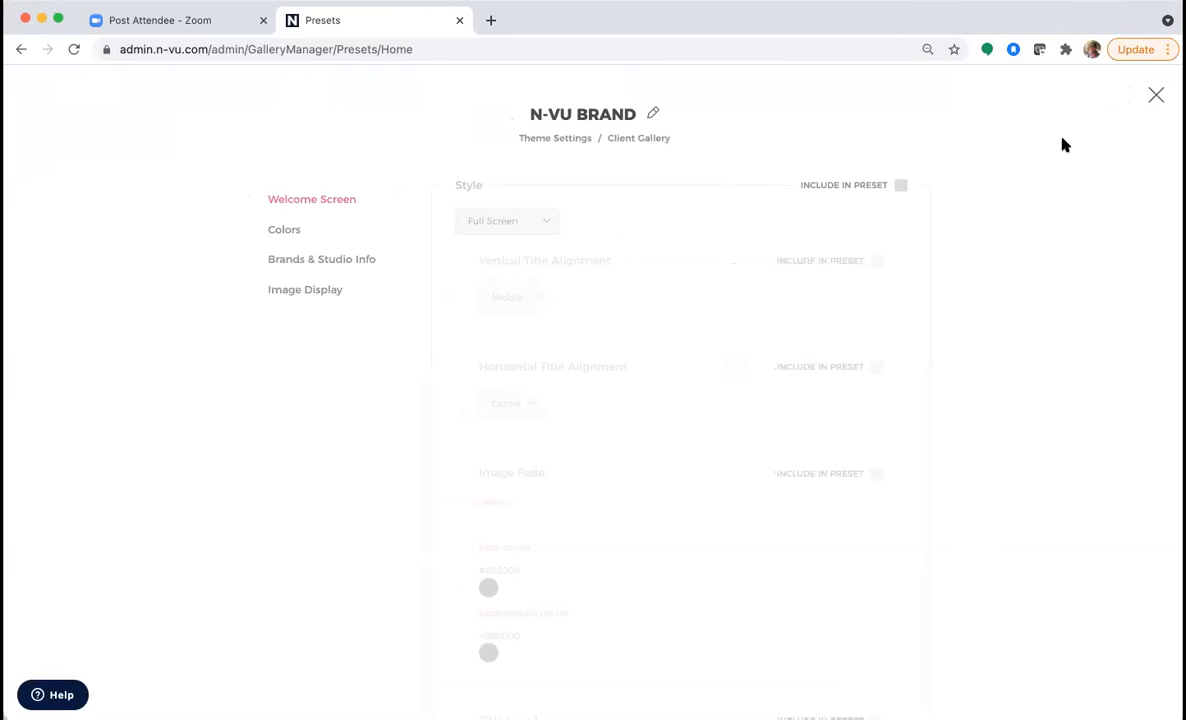
# Include the Welcome Screen Style in the preset as Full Screen and Vertical Title Alignment as Middle
pyautogui.click(902, 187)
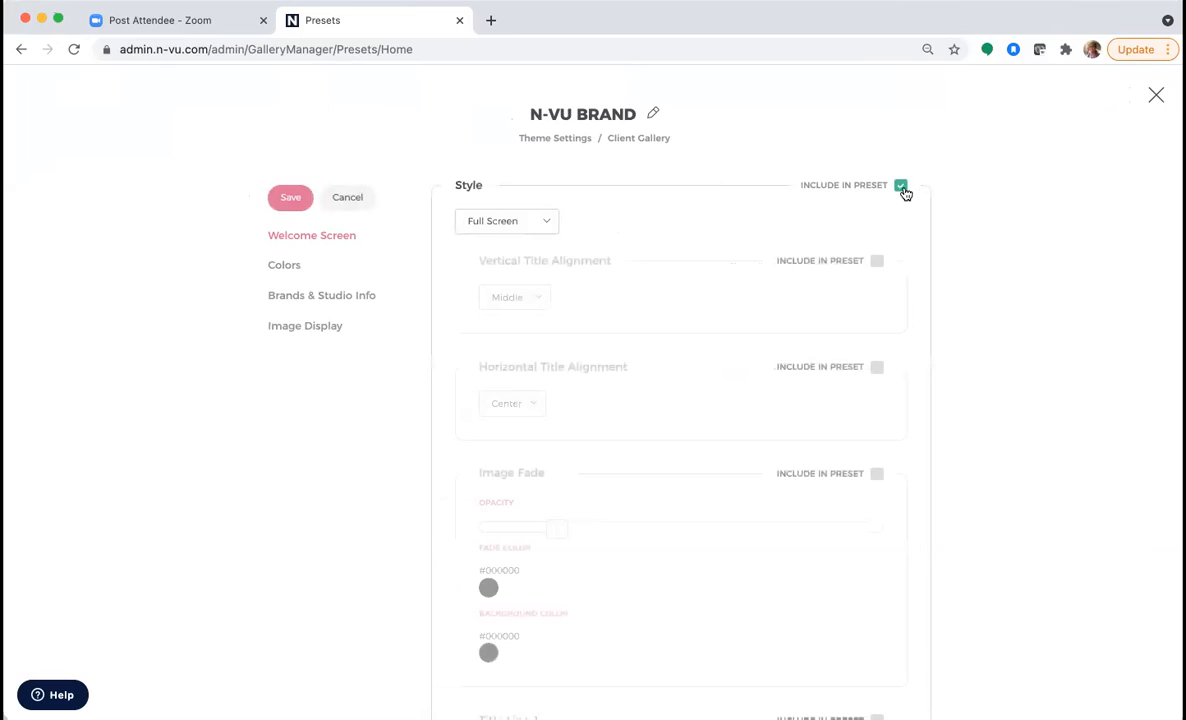
pyautogui.click(545, 226)
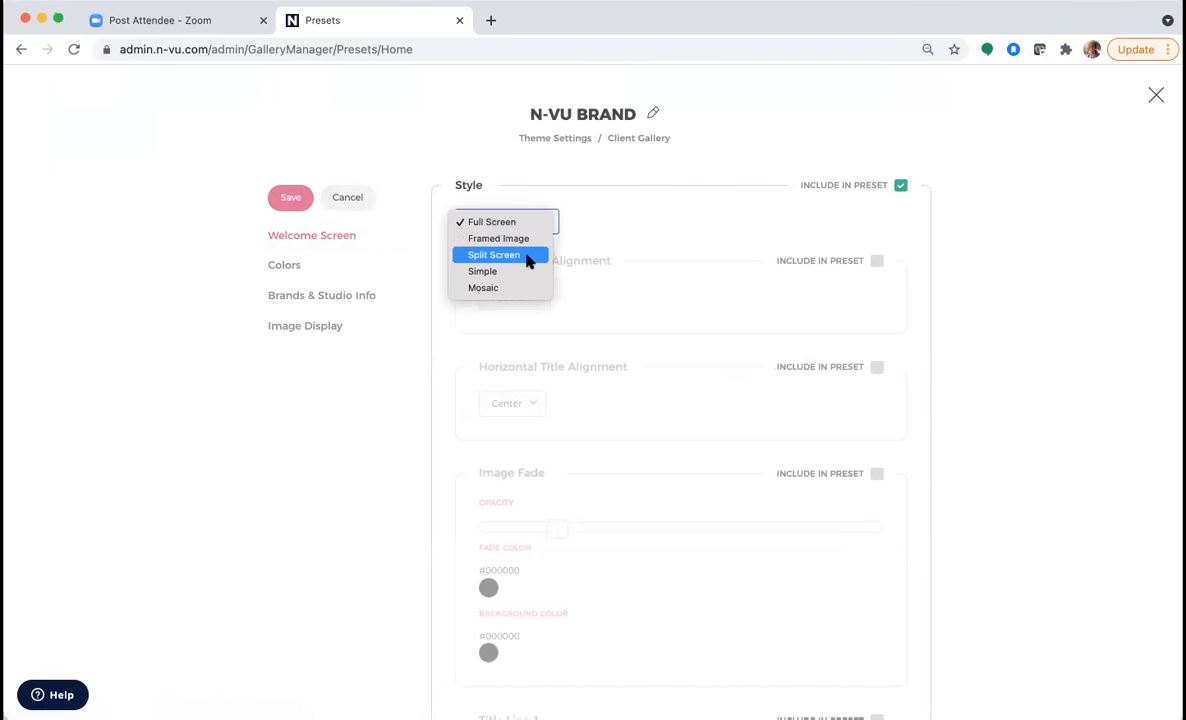
pyautogui.click(603, 228)
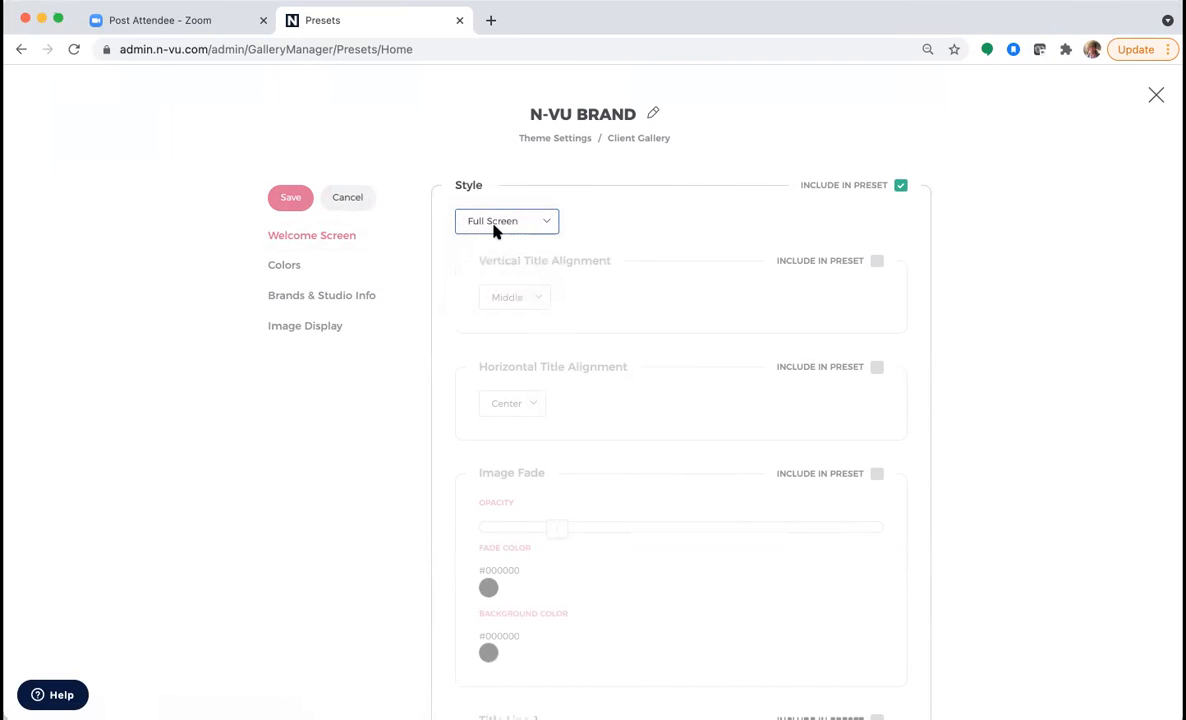
pyautogui.click(878, 262)
pyautogui.click(540, 301)
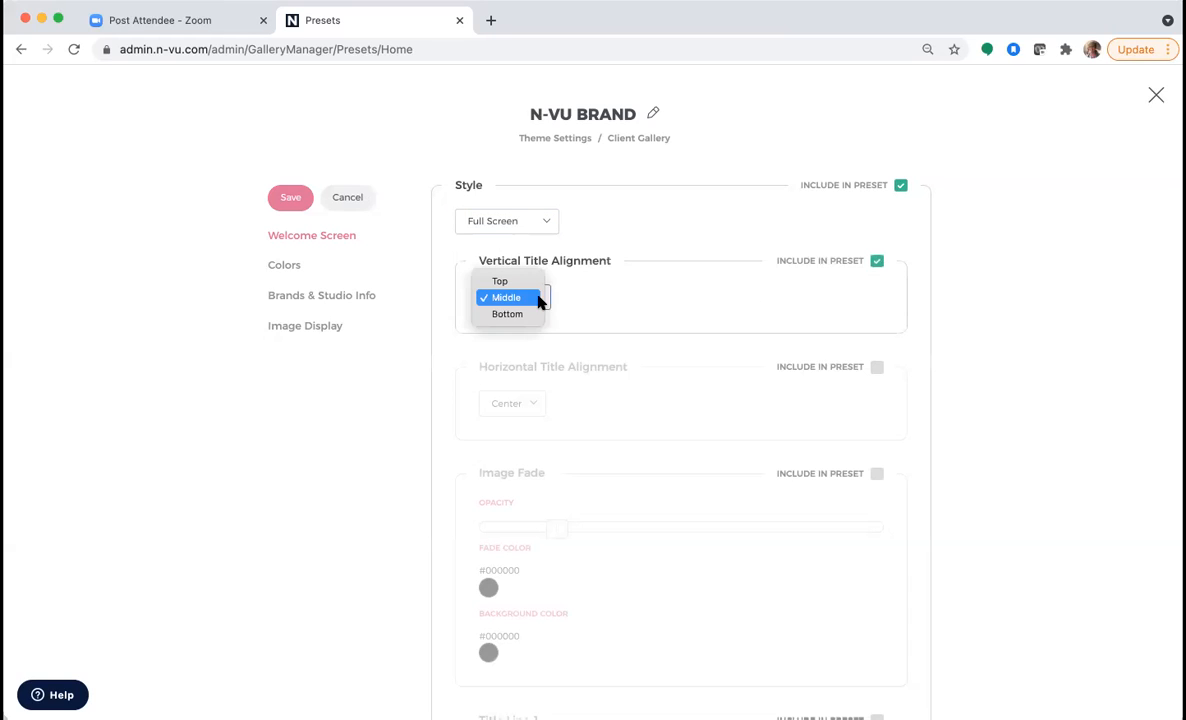
pyautogui.click(532, 299)
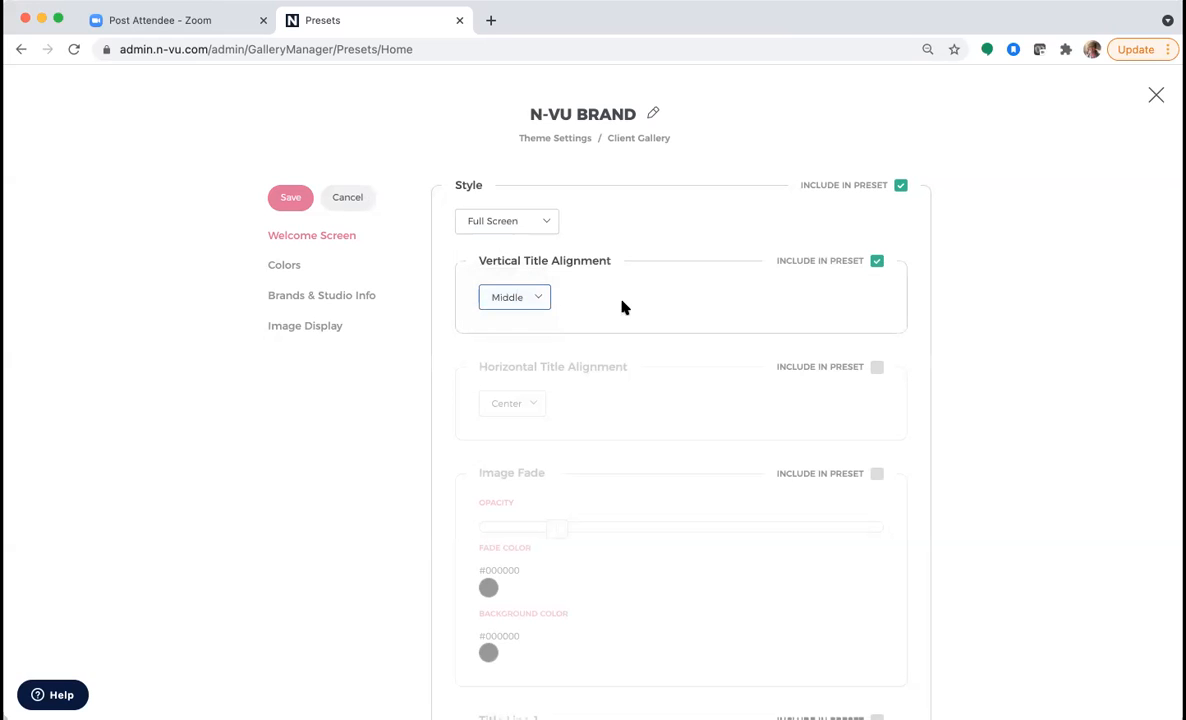
# Include Horizontal Title Alignment in the preset as Center, and include Image Fade with its default opacity and colors
pyautogui.scroll(-2, 658, 323)
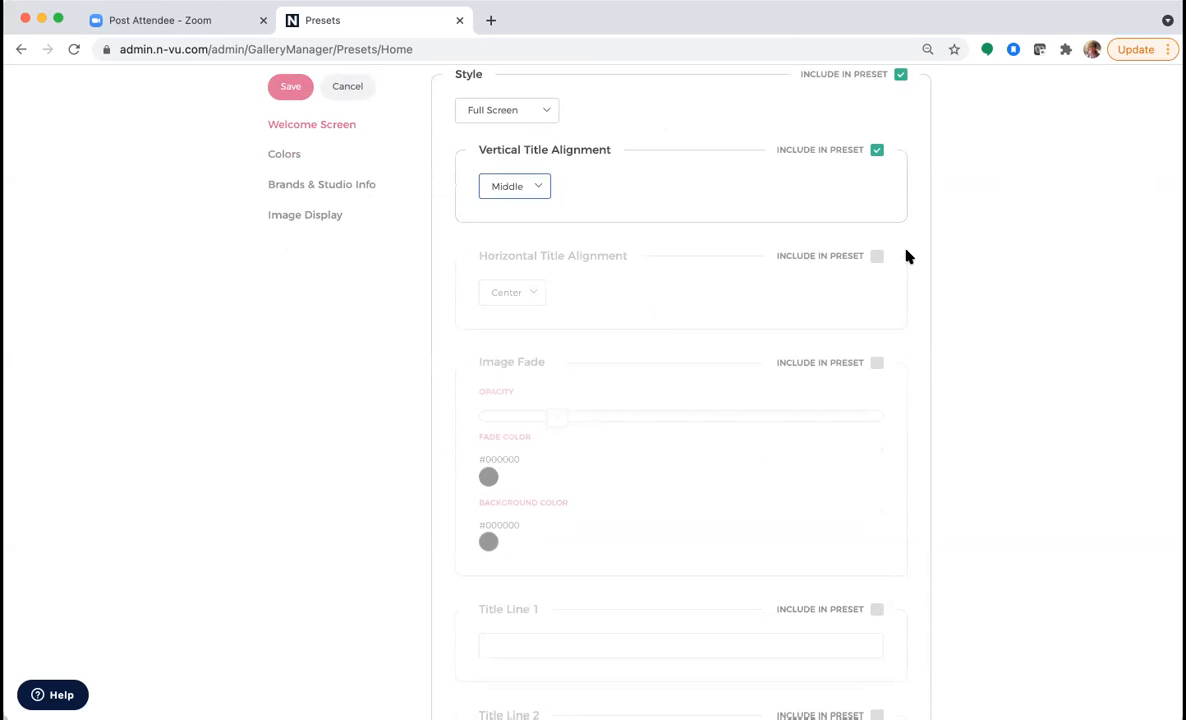
pyautogui.click(876, 257)
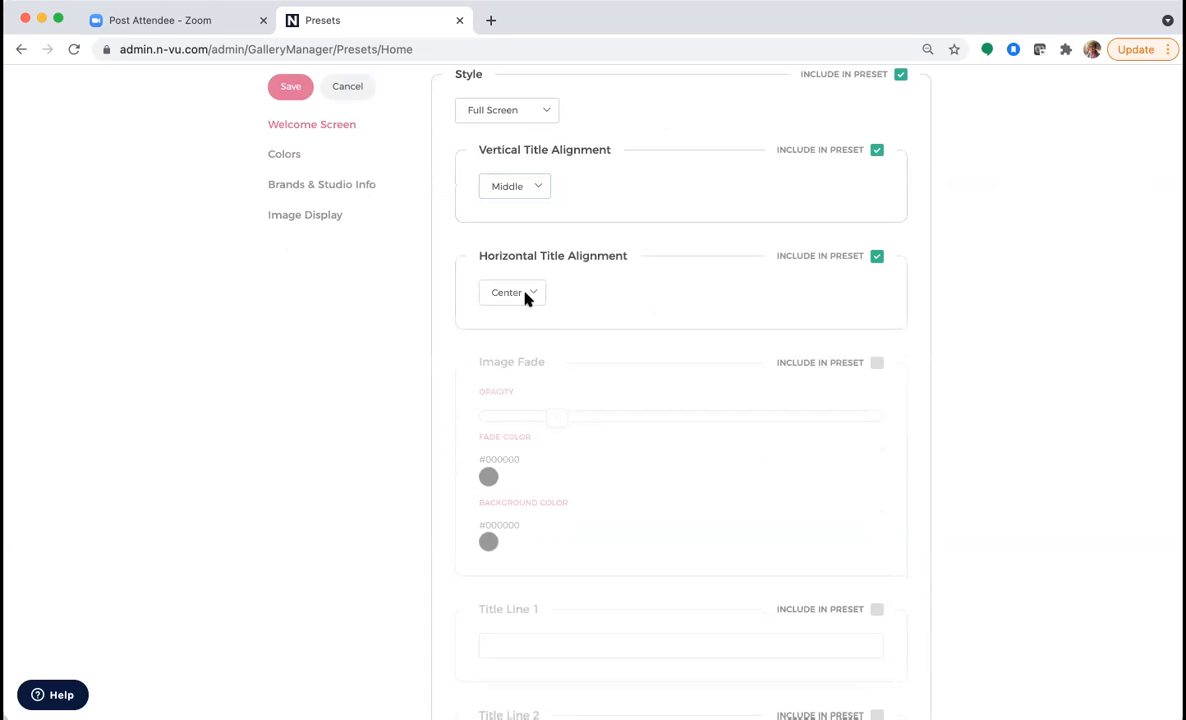
pyautogui.click(527, 297)
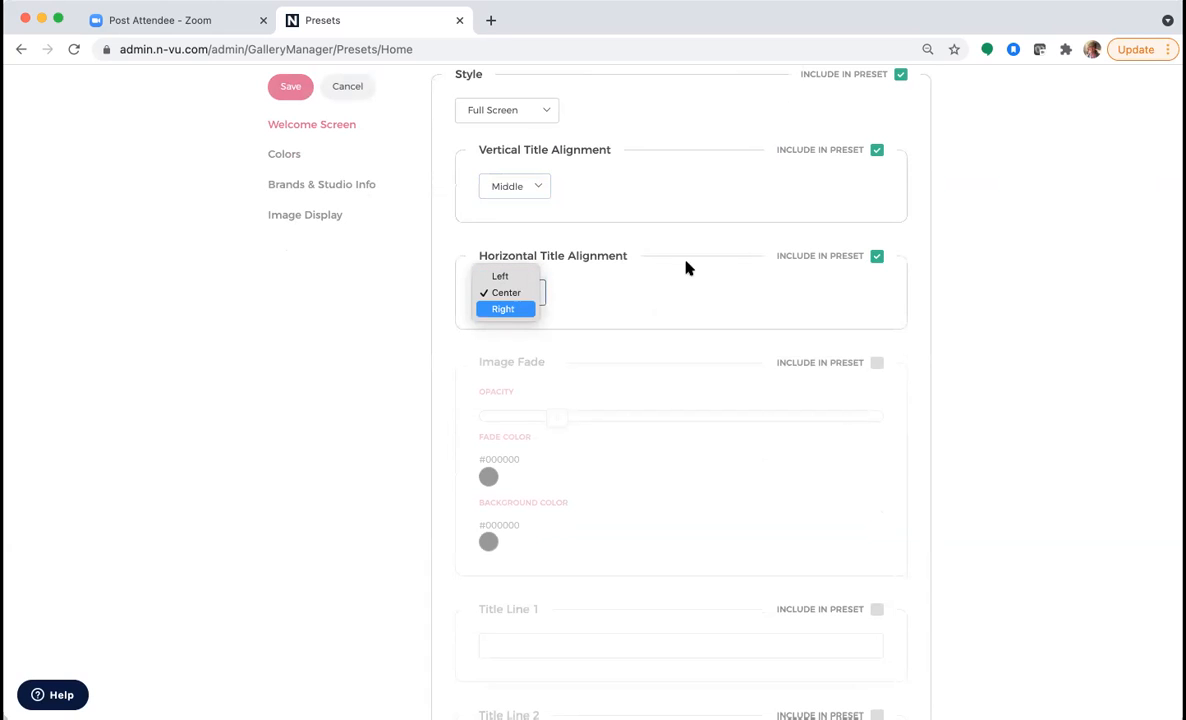
pyautogui.click(676, 207)
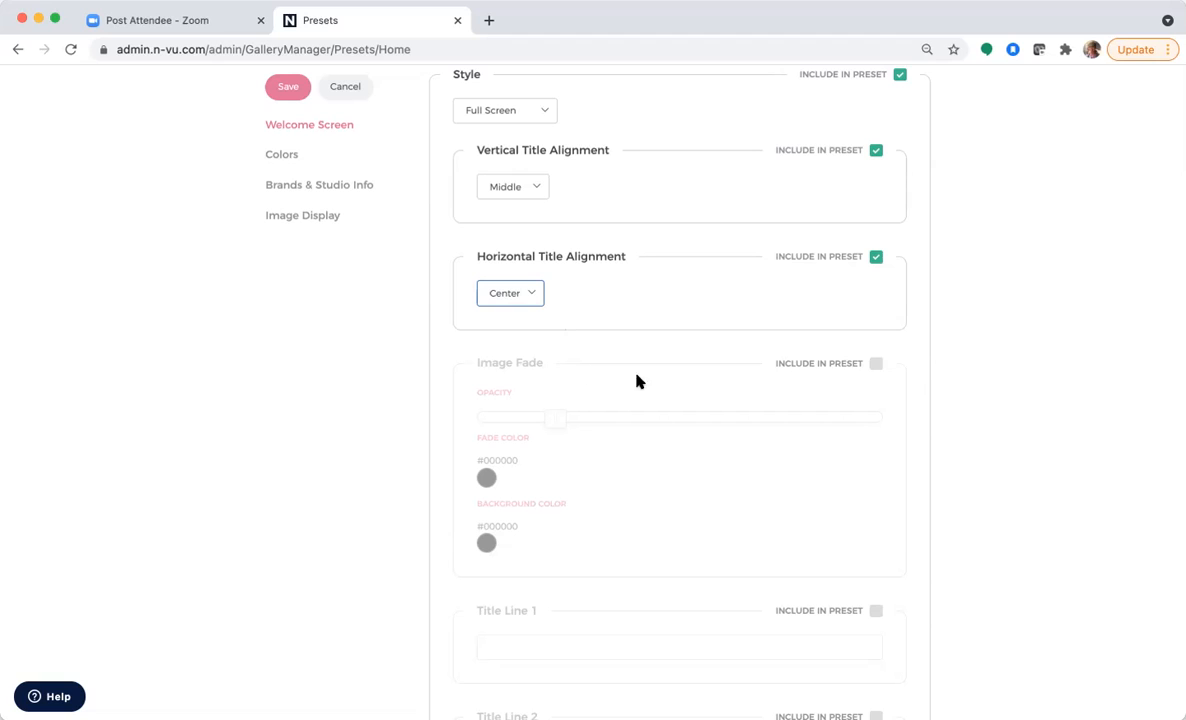
pyautogui.click(877, 363)
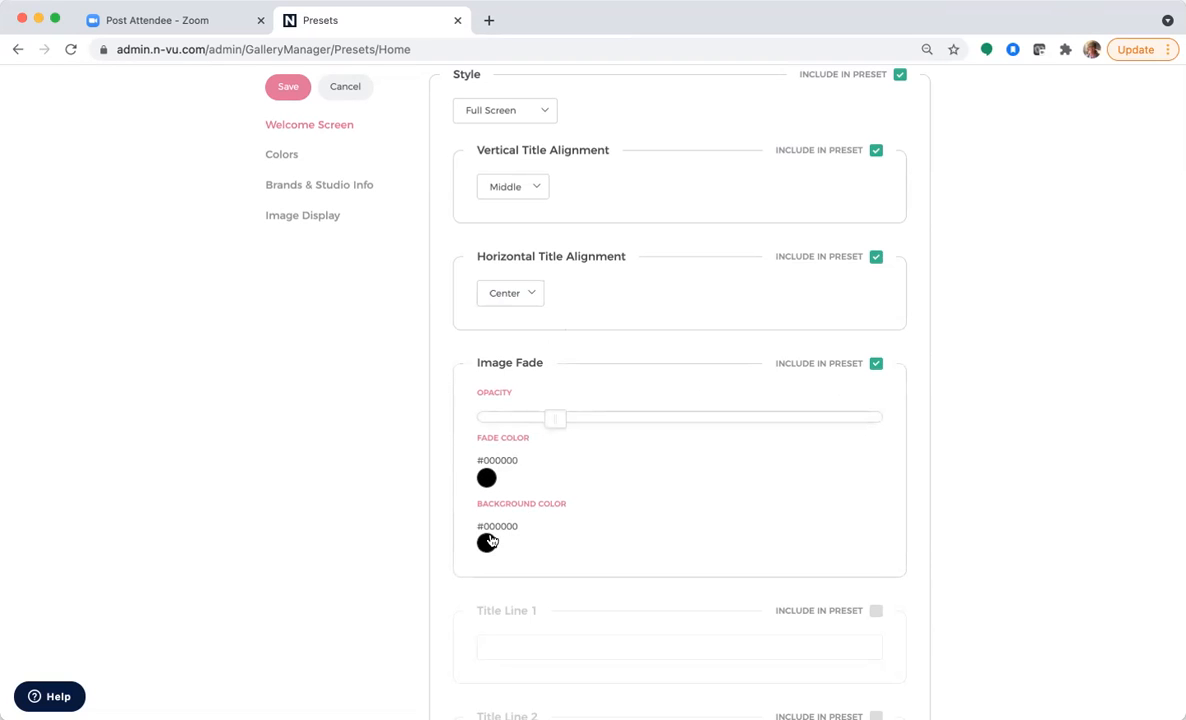
# Include Title Line 1 in the preset with the text "N-Vu Presets"
pyautogui.scroll(-5, 489, 541)
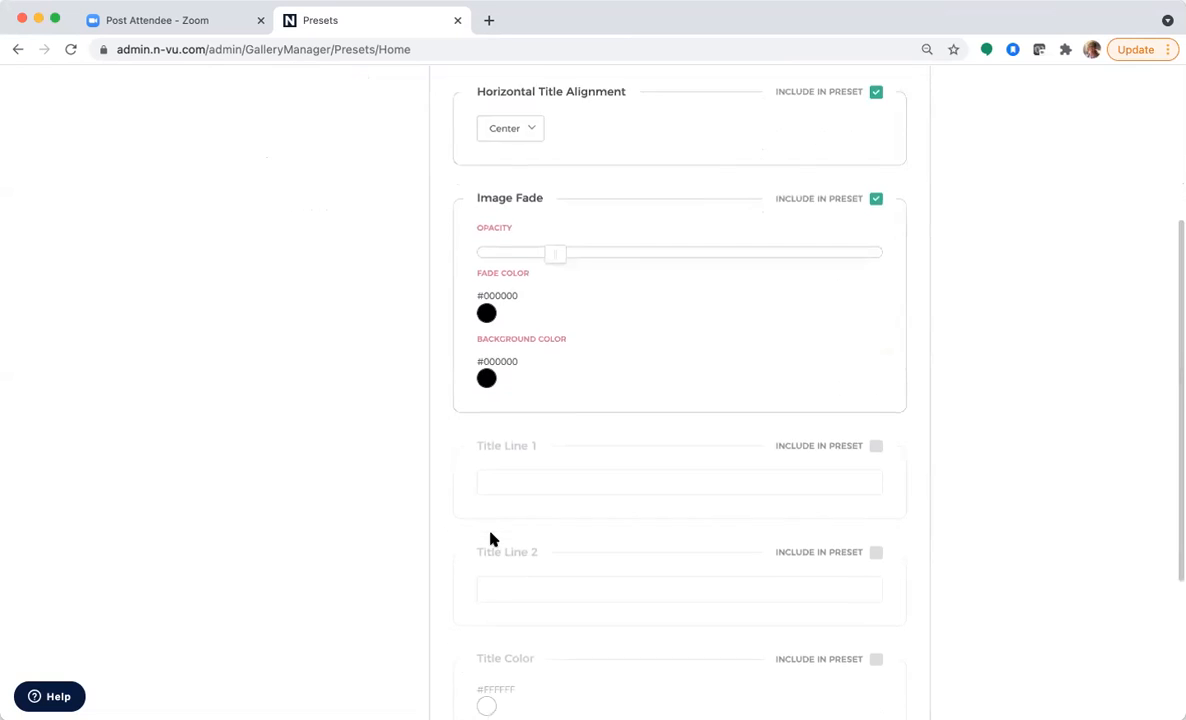
pyautogui.click(877, 380)
pyautogui.click(733, 410)
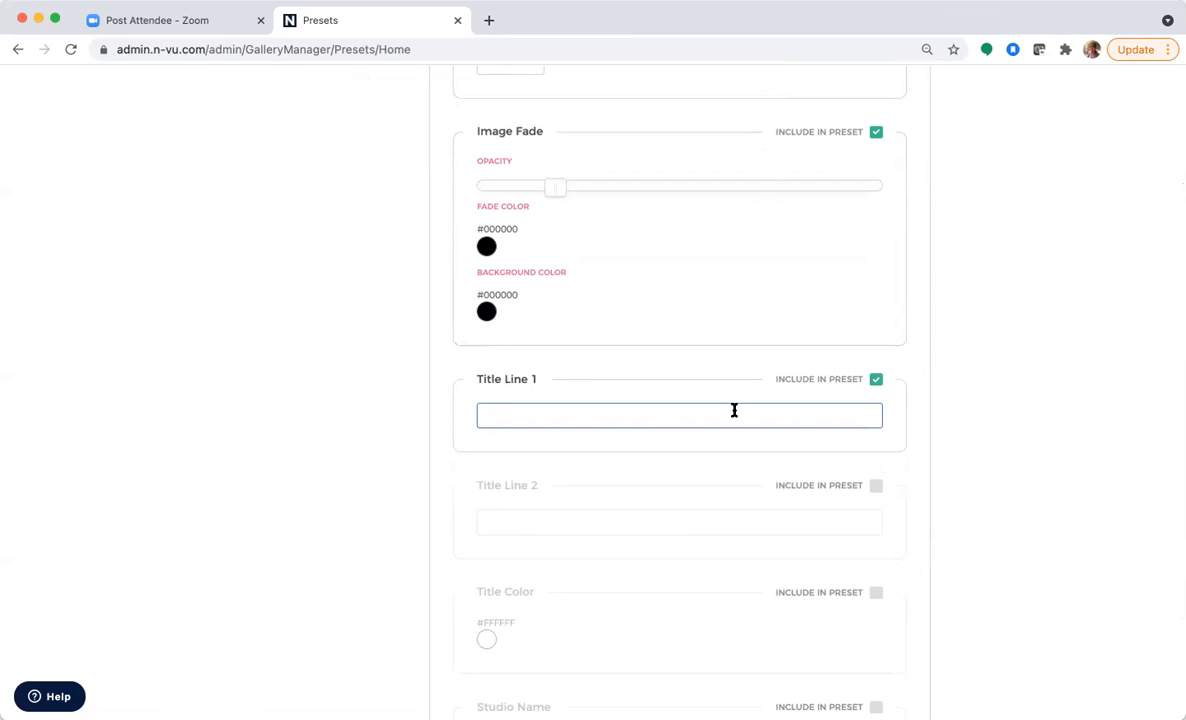
pyautogui.write('N-Vu Presets')
# Include Title Color and Studio Name in the preset, turn on Hide Studio Name and save the Welcome Screen settings
pyautogui.scroll(-2, 922, 498)
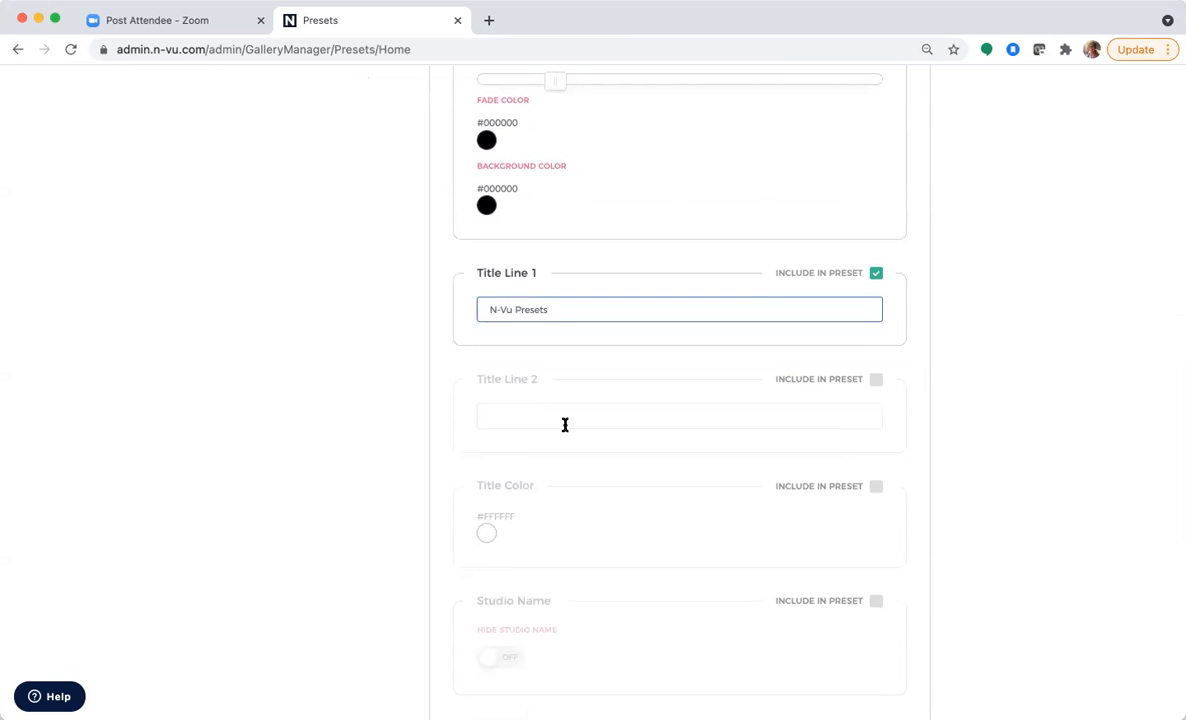
pyautogui.scroll(-2, 881, 388)
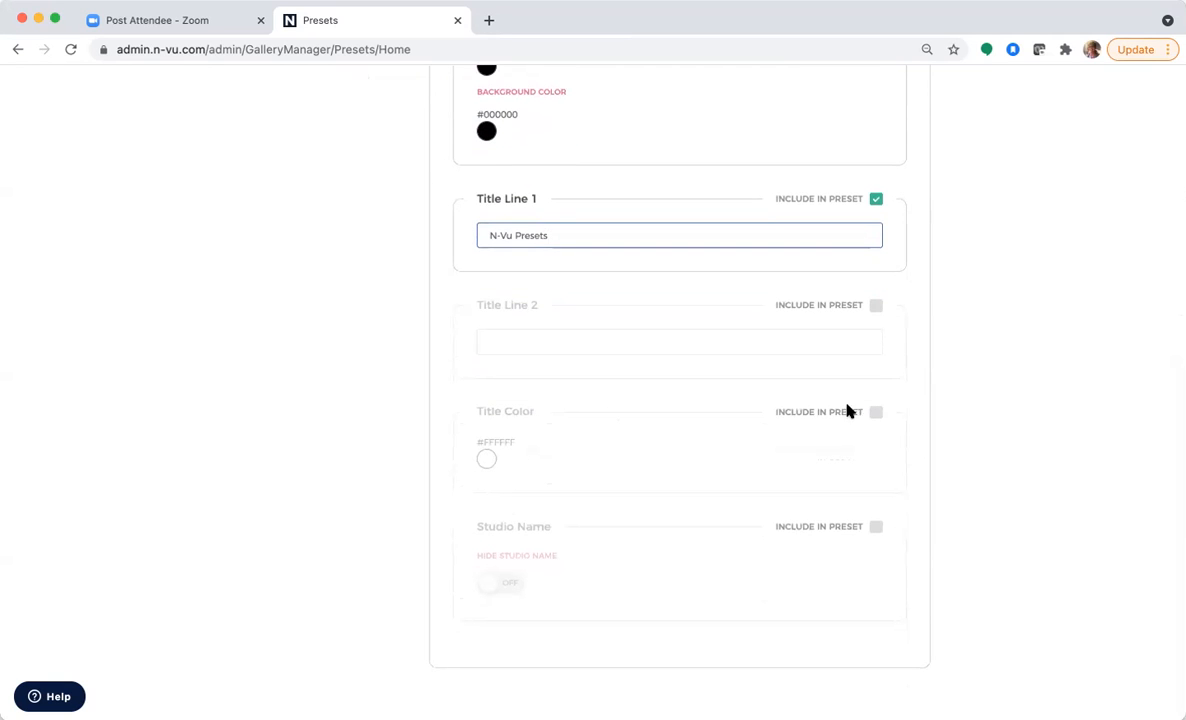
pyautogui.click(876, 412)
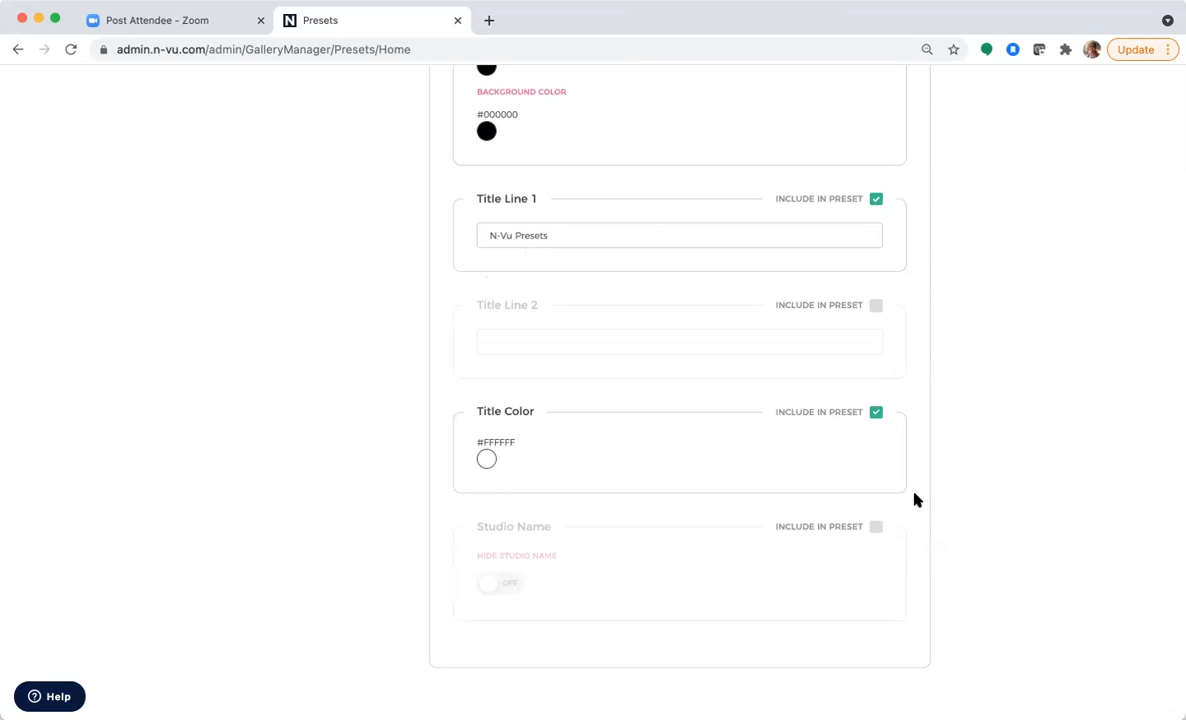
pyautogui.click(875, 527)
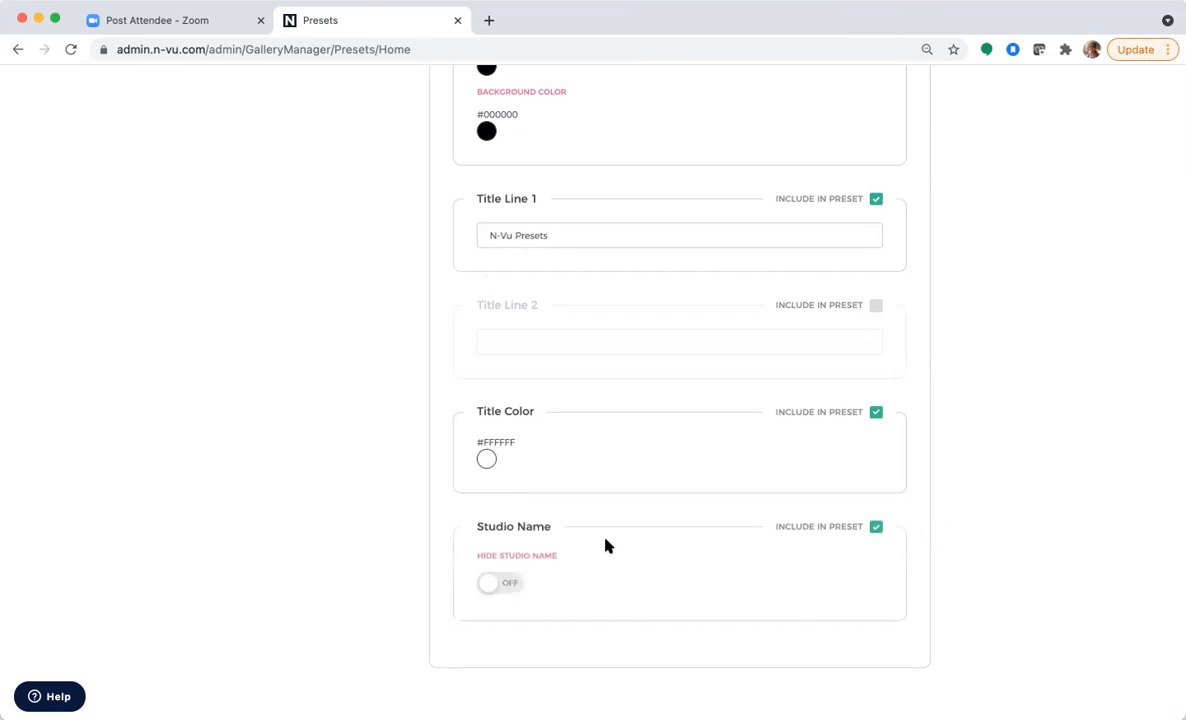
pyautogui.click(487, 589)
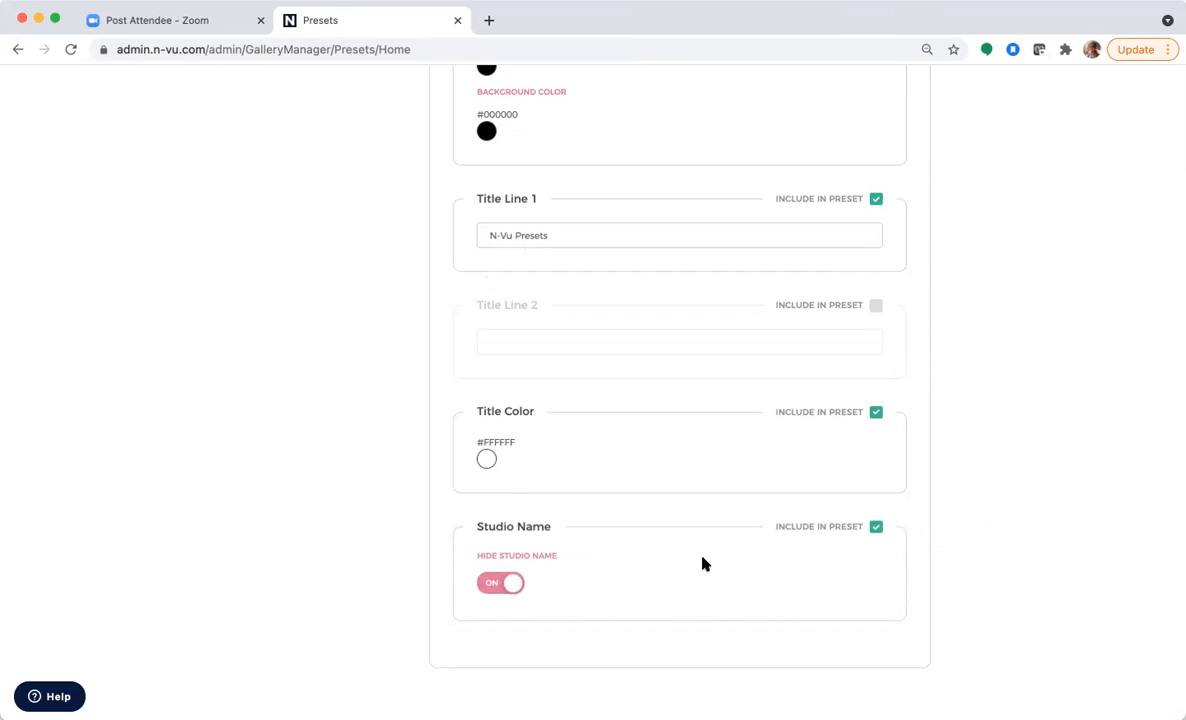
pyautogui.scroll(10, 703, 565)
pyautogui.click(288, 198)
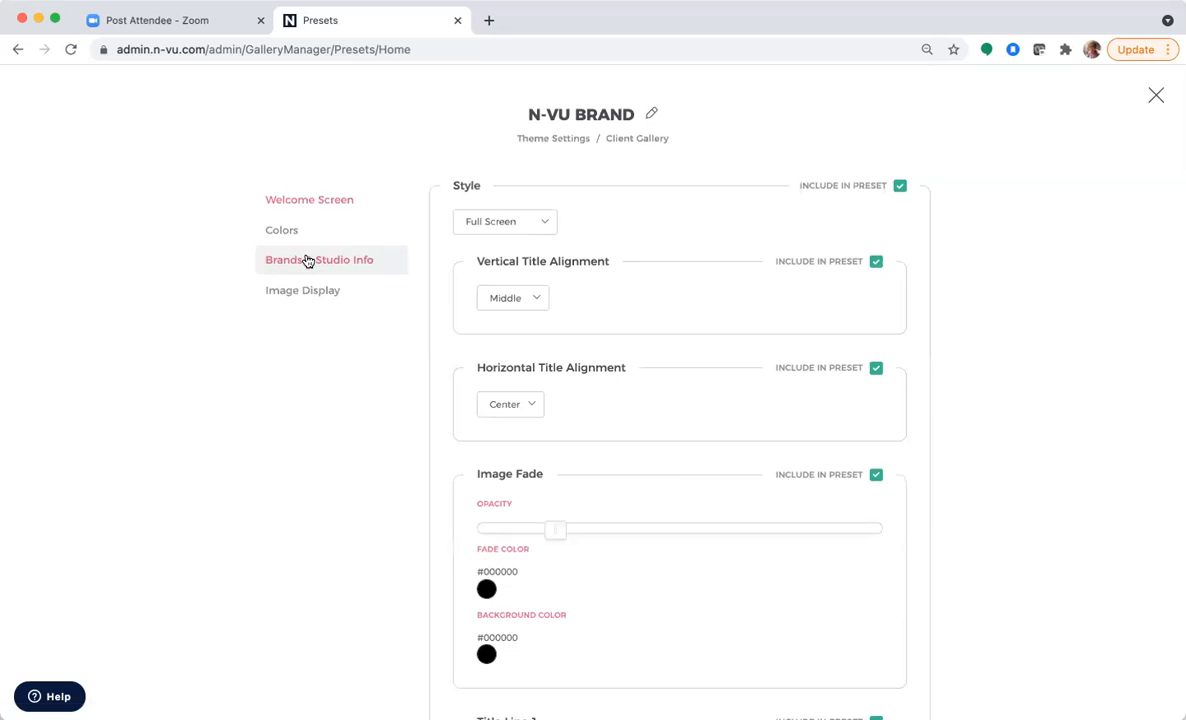
# Include the Colors settings in the preset, change the Accent Color to pink #EF85C4 and save
pyautogui.click(290, 231)
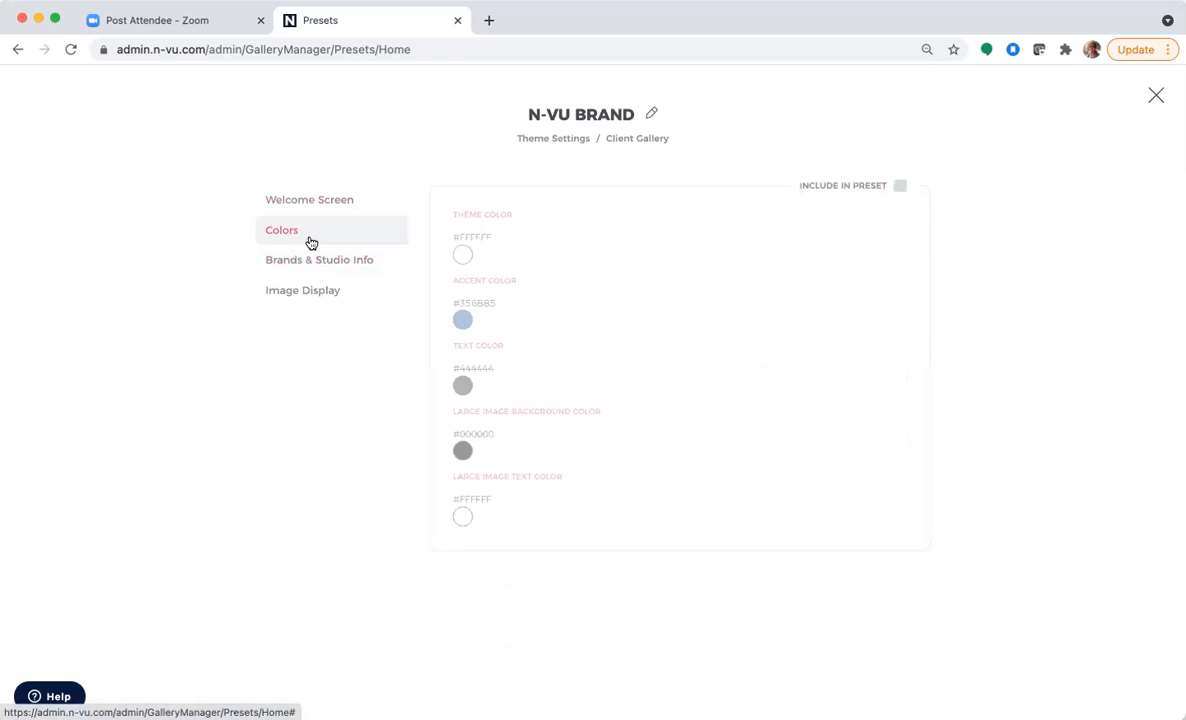
pyautogui.click(899, 186)
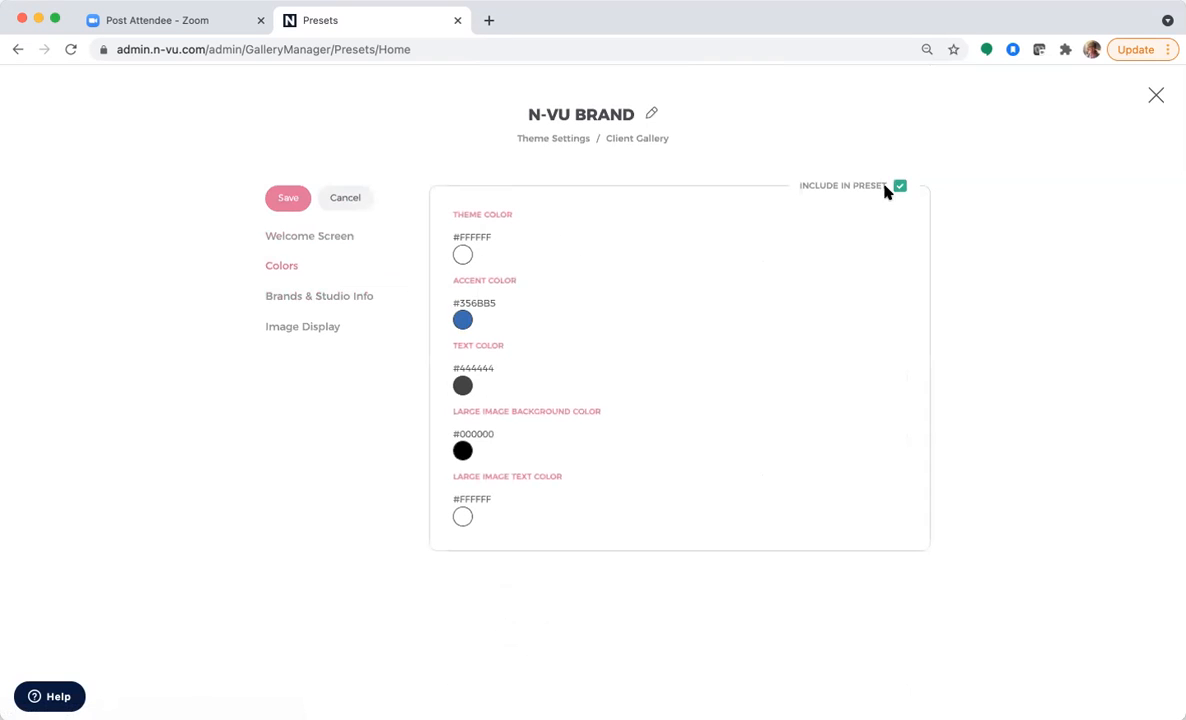
pyautogui.click(462, 318)
pyautogui.moveTo(497, 437); pyautogui.dragTo(459, 440)
pyautogui.click(497, 437)
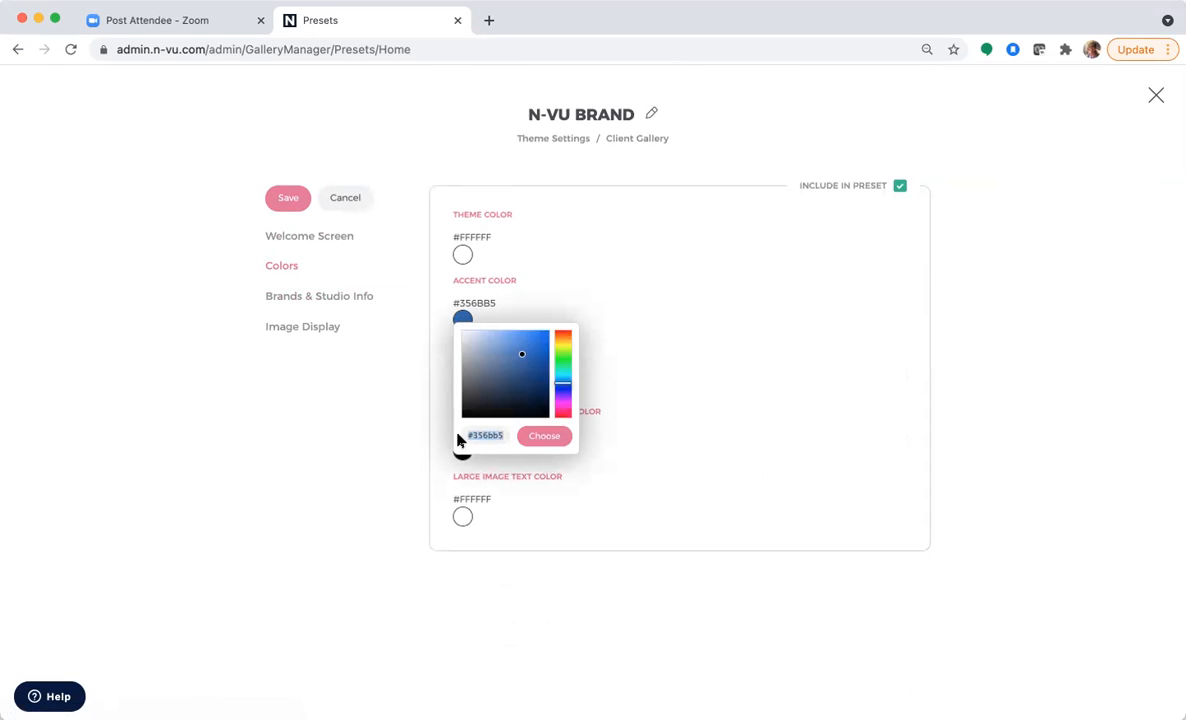
pyautogui.moveTo(560, 389); pyautogui.dragTo(558, 413)
pyautogui.moveTo(516, 352); pyautogui.dragTo(500, 340)
pyautogui.click(538, 436)
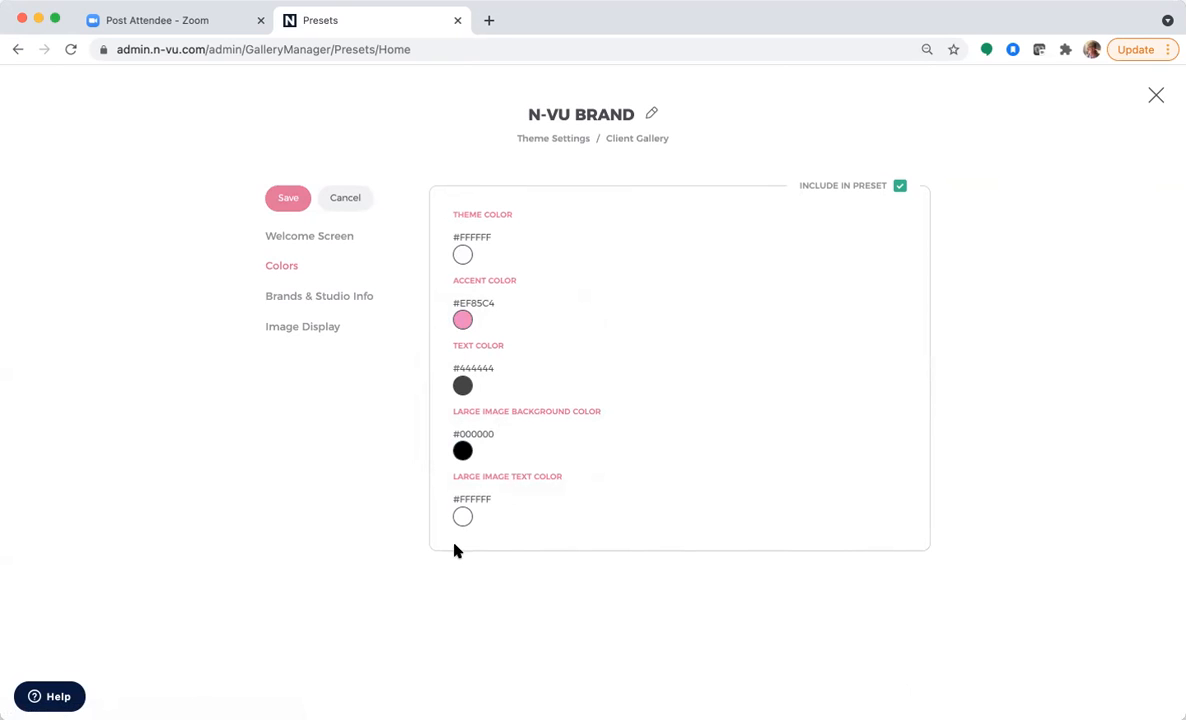
pyautogui.click(288, 201)
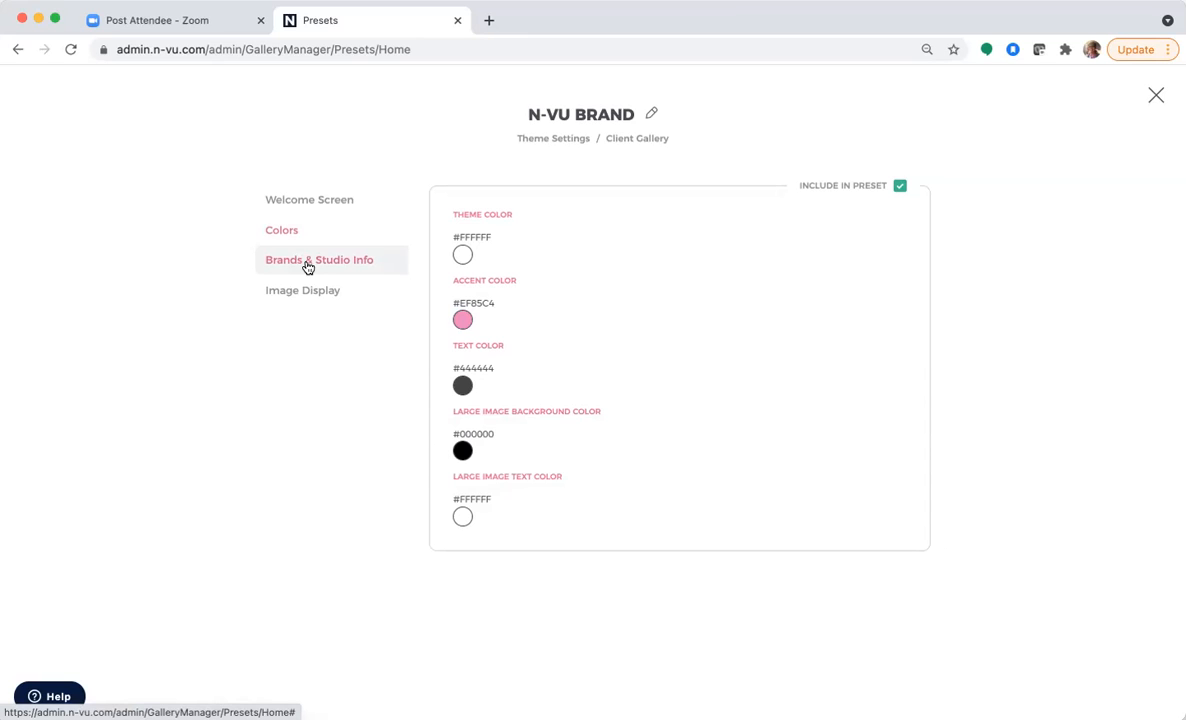
# Include Brands & Studio Info in the preset using Default Brand and save
pyautogui.click(308, 262)
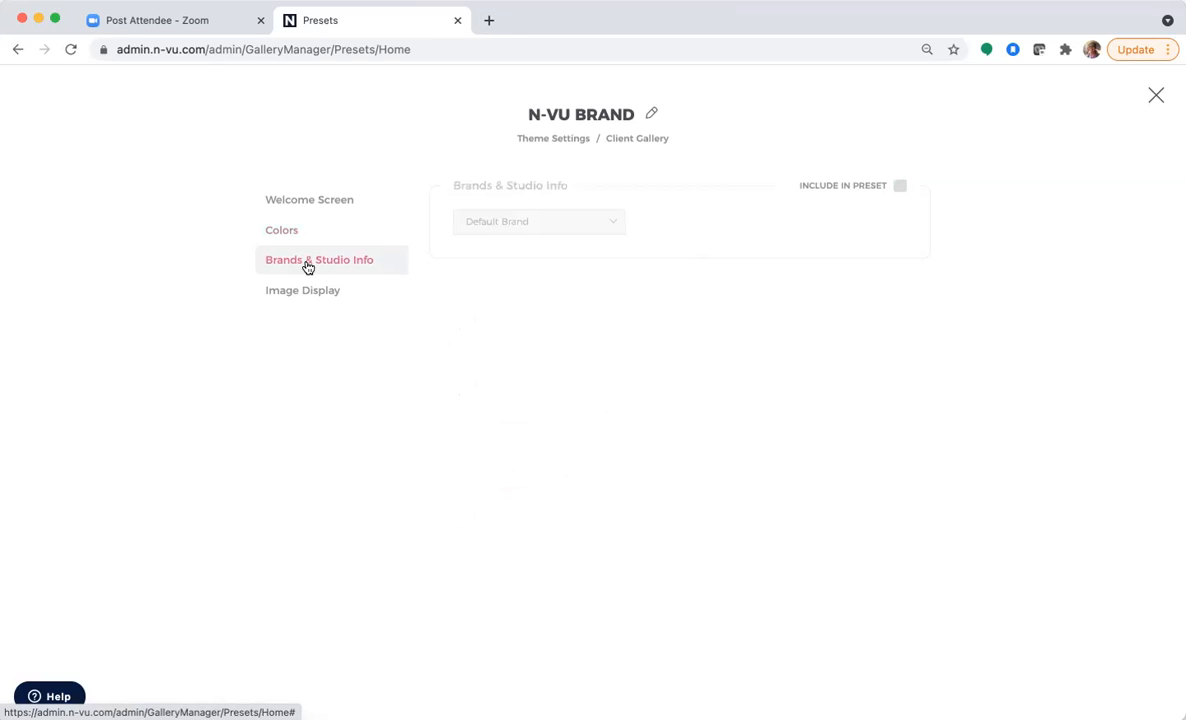
pyautogui.click(901, 188)
pyautogui.click(609, 221)
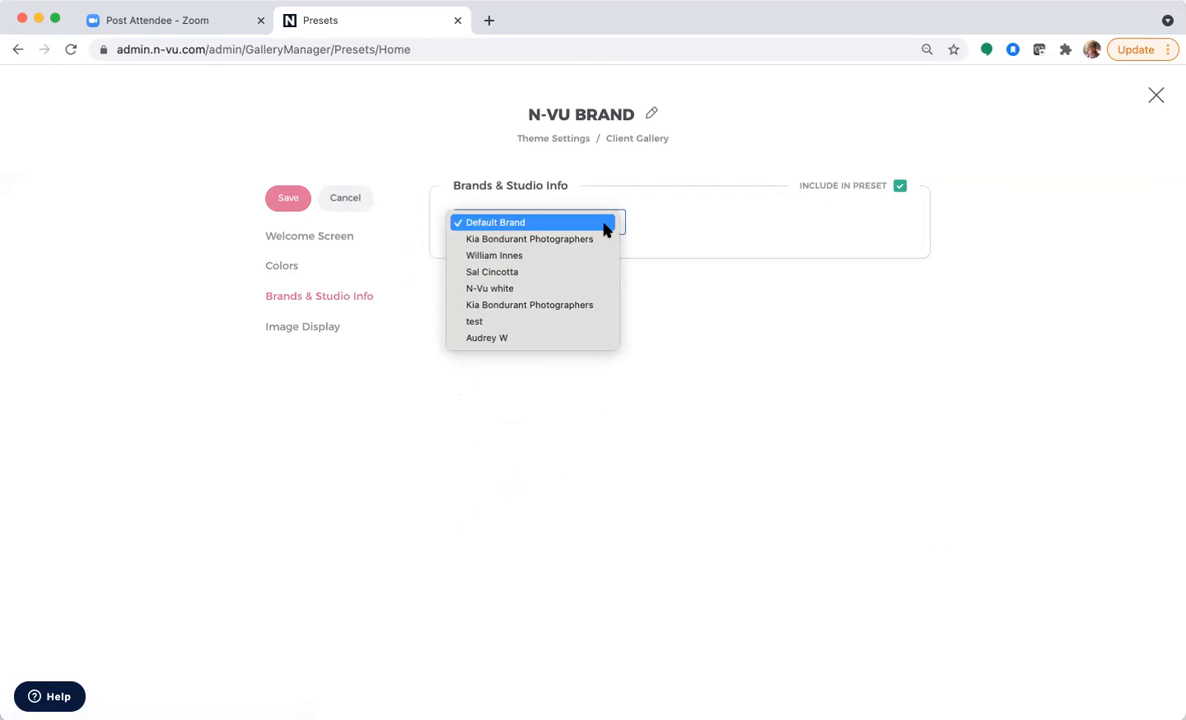
pyautogui.click(604, 229)
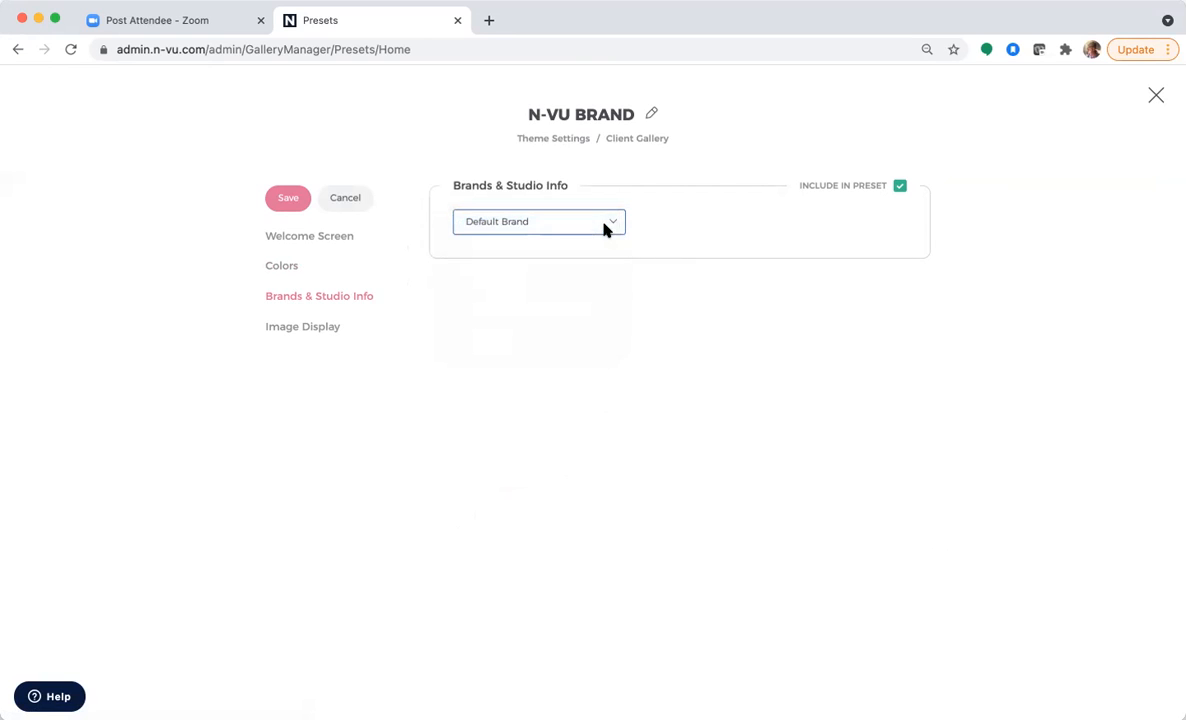
pyautogui.click(275, 199)
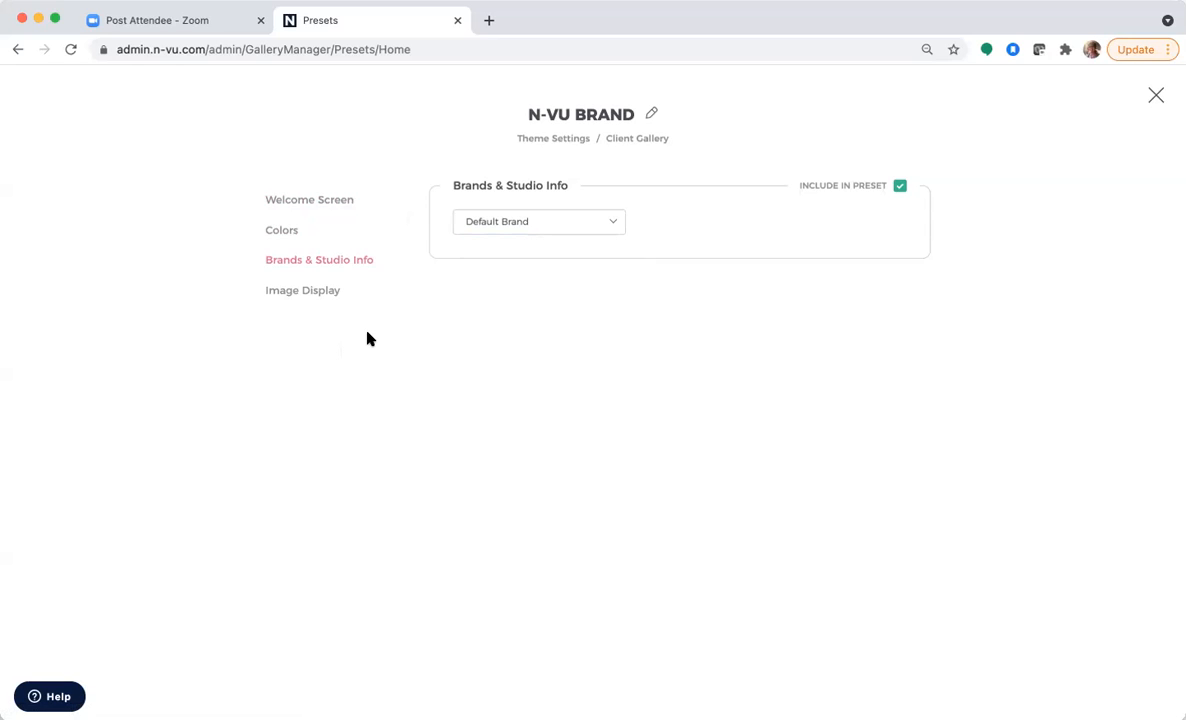
# Include all four Image Display settings, keeping Dynamic Rows, HD Images, Filenames on and First Category, and save
pyautogui.click(321, 294)
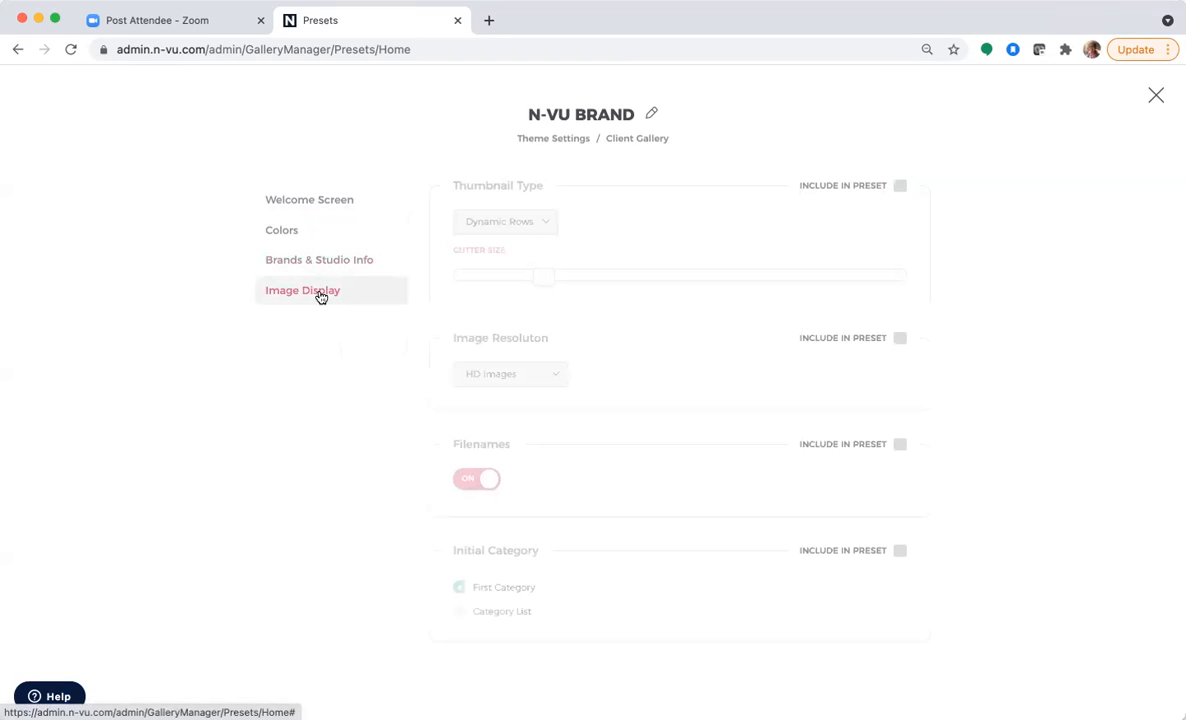
pyautogui.click(899, 188)
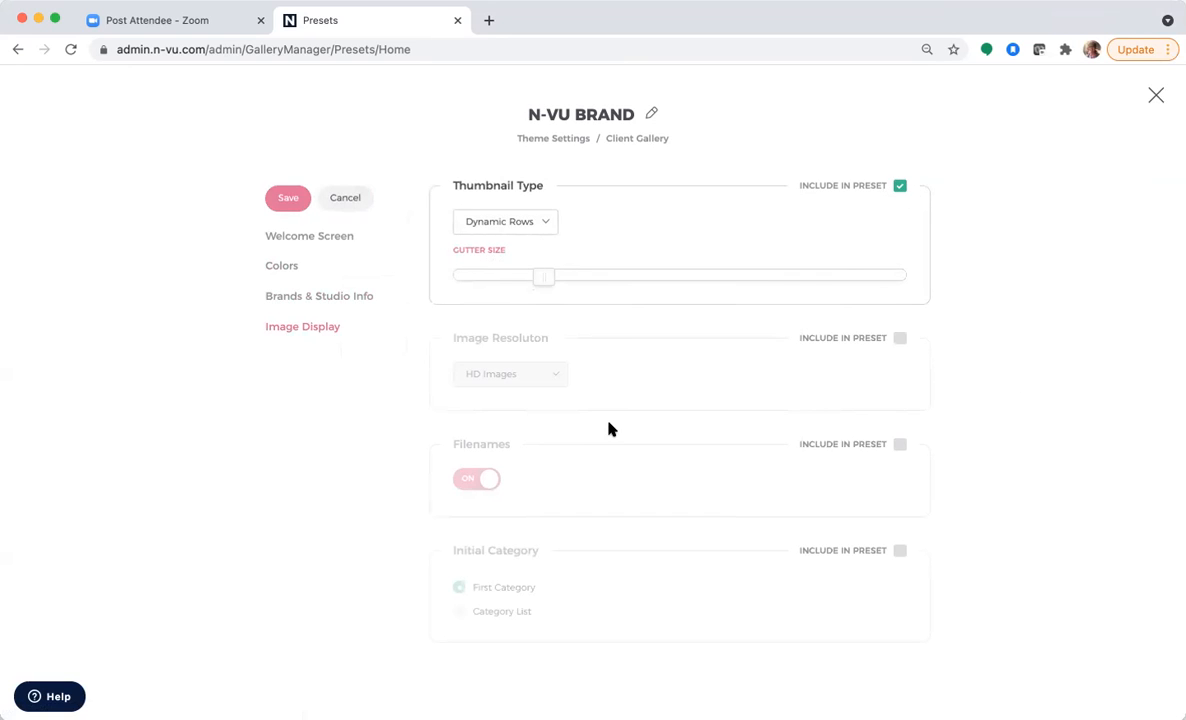
pyautogui.click(900, 339)
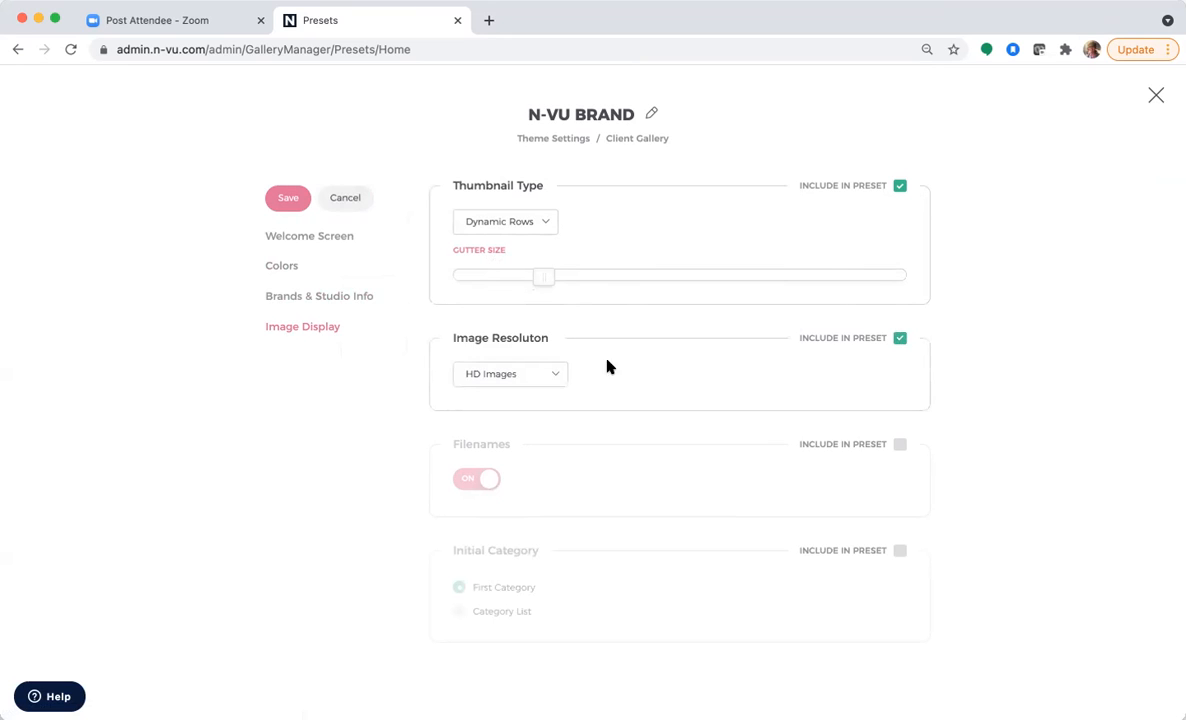
pyautogui.click(553, 374)
pyautogui.click(618, 369)
pyautogui.click(899, 446)
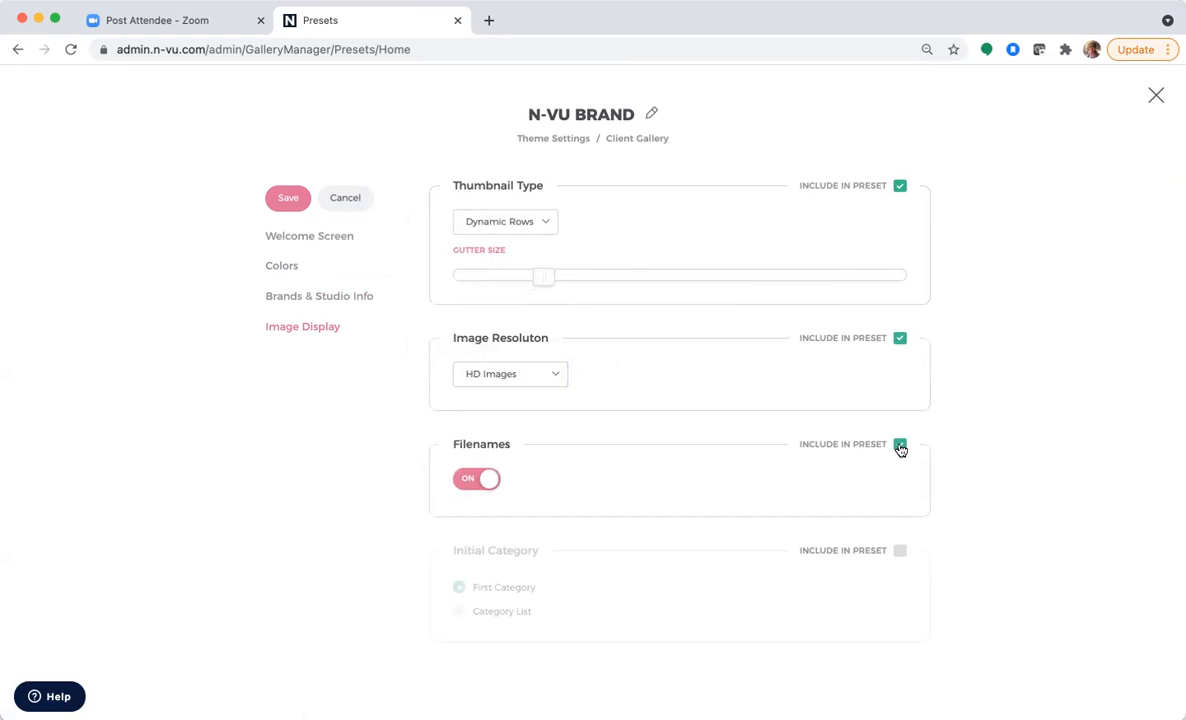
pyautogui.click(900, 551)
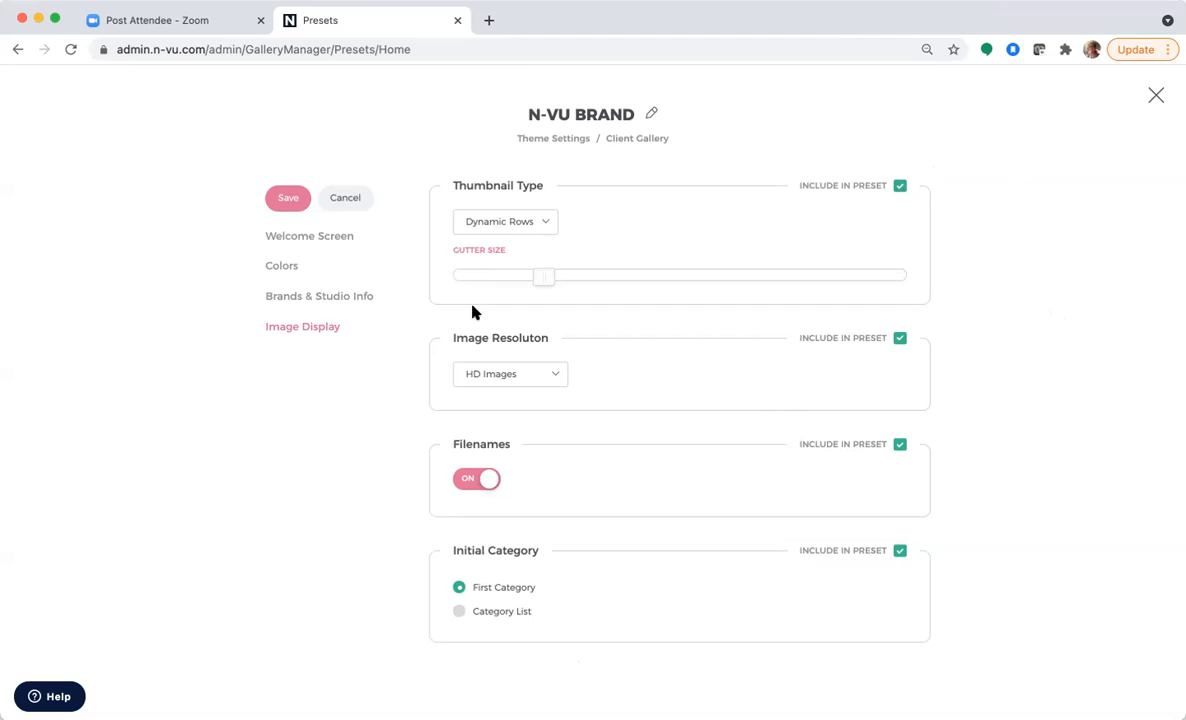
pyautogui.click(284, 199)
# Return to the Welcome Screen settings and include Title Line 2 in the preset
pyautogui.click(297, 205)
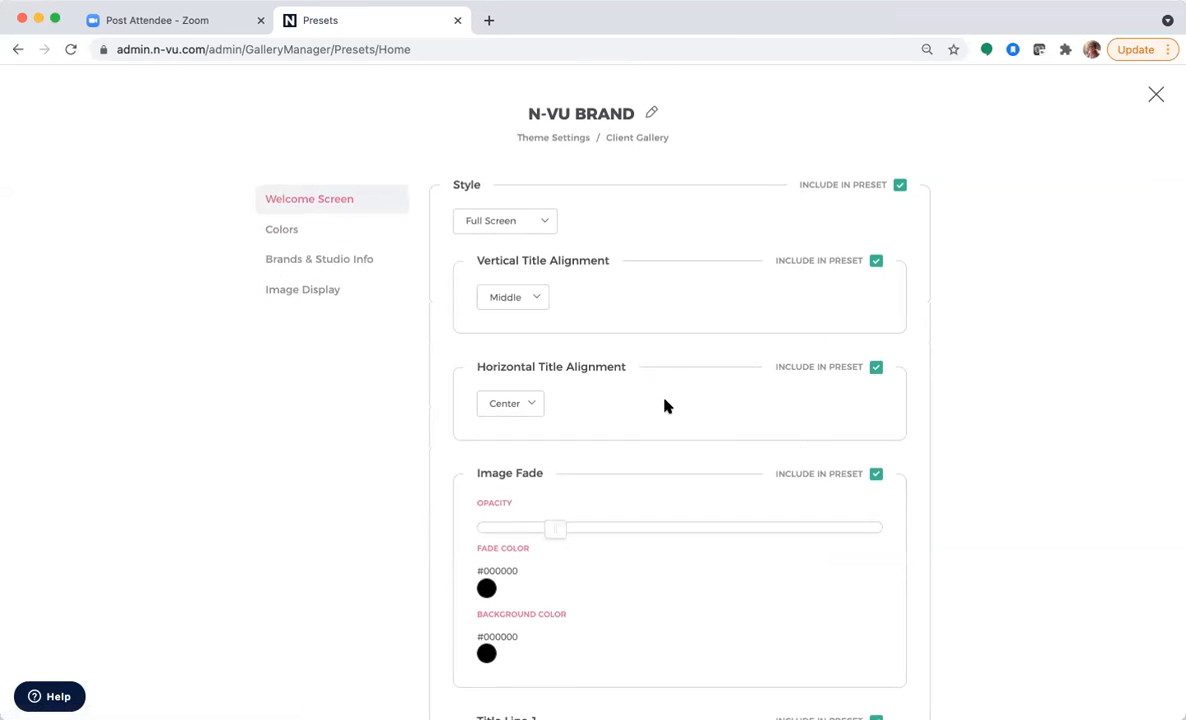
pyautogui.scroll(-5, 667, 405)
pyautogui.scroll(-2, 665, 405)
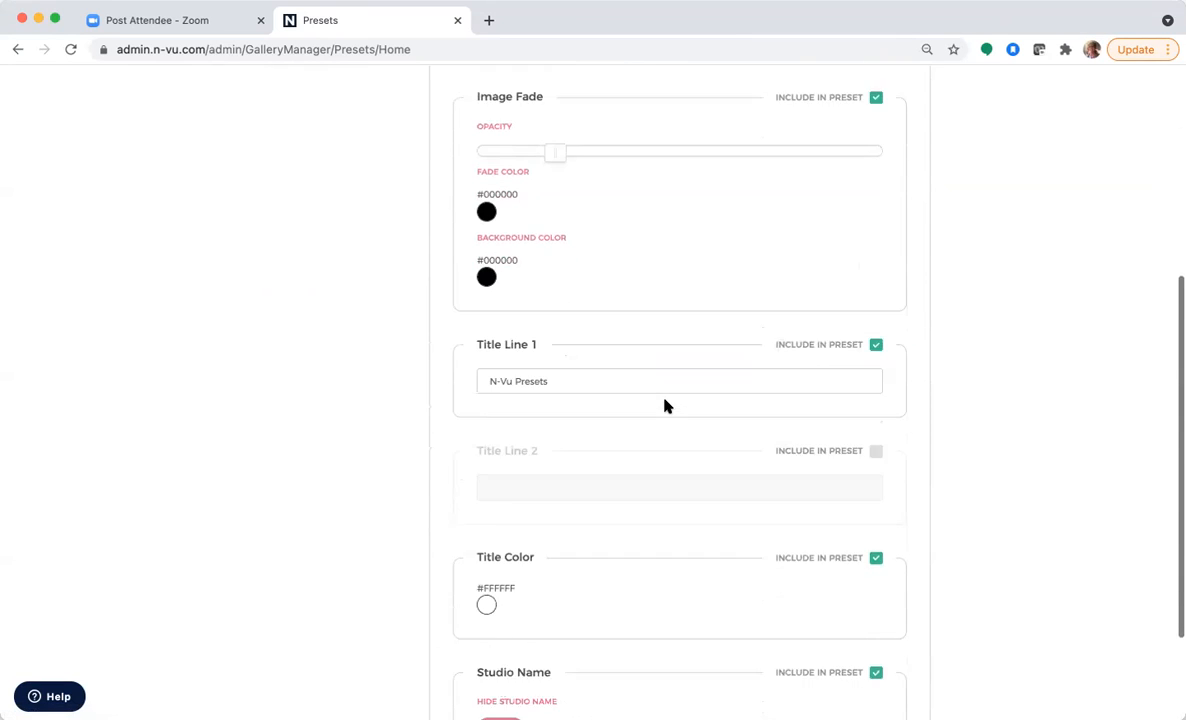
pyautogui.click(876, 417)
pyautogui.click(800, 452)
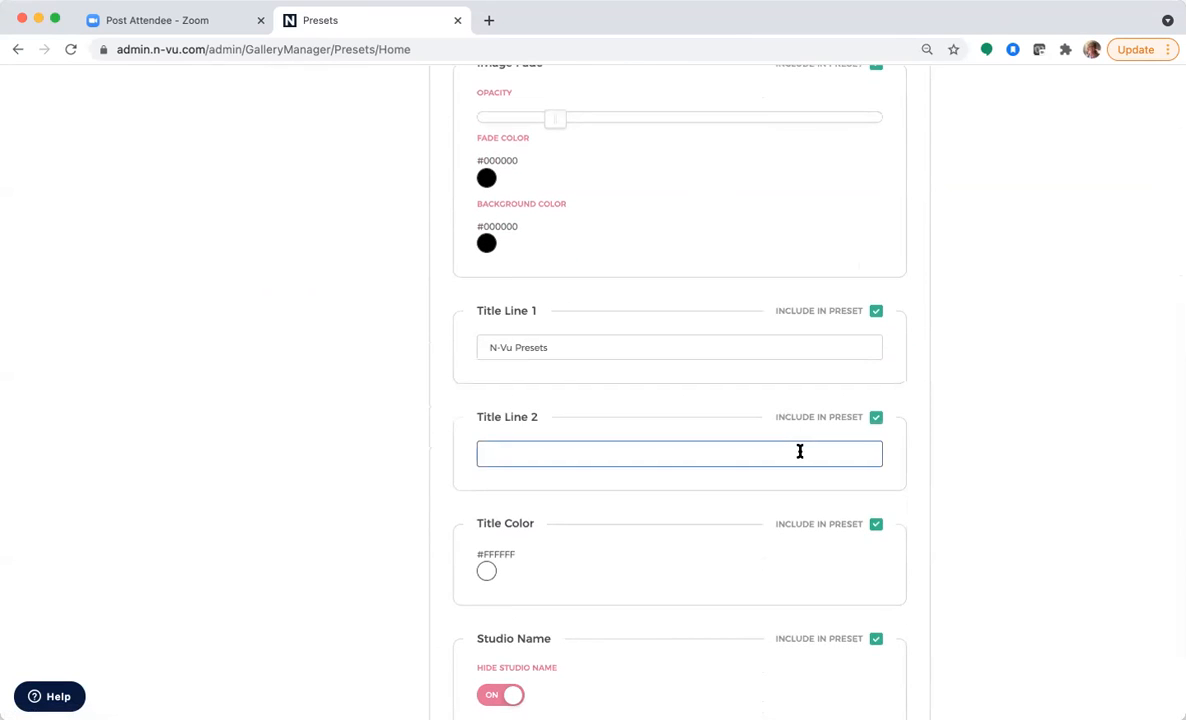
pyautogui.click(754, 347)
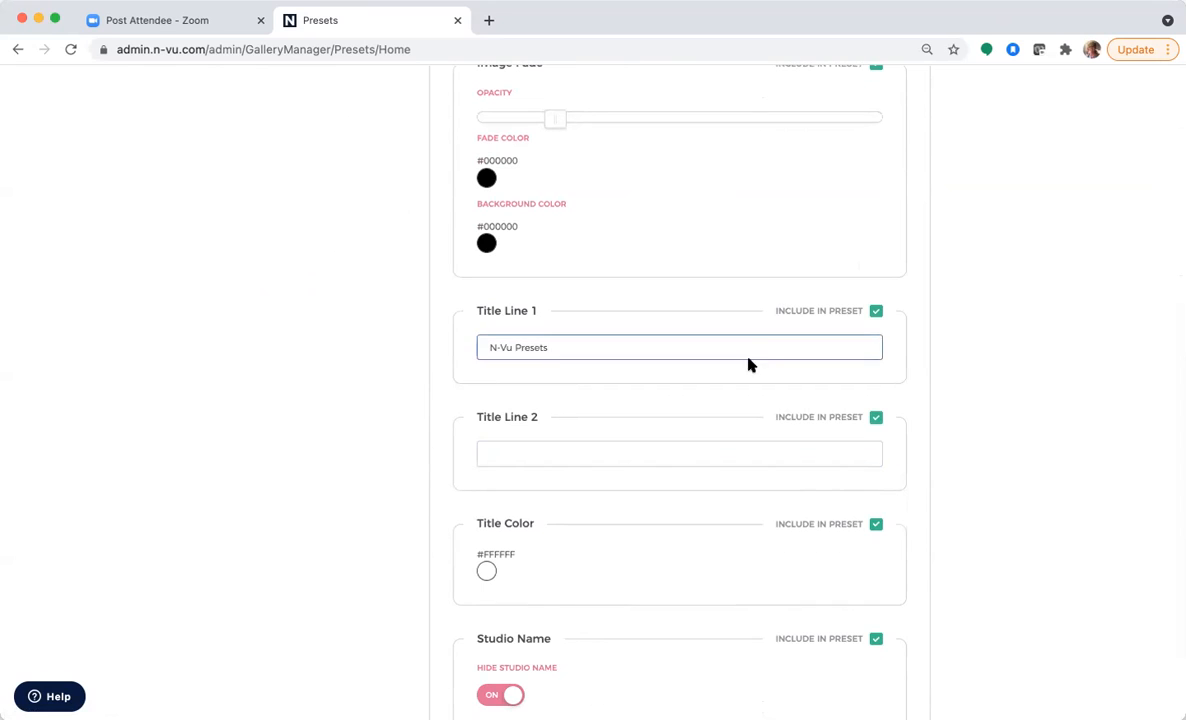
# Set Title Line 2 to "Preset demo" and save the Welcome Screen settings
pyautogui.click(633, 462)
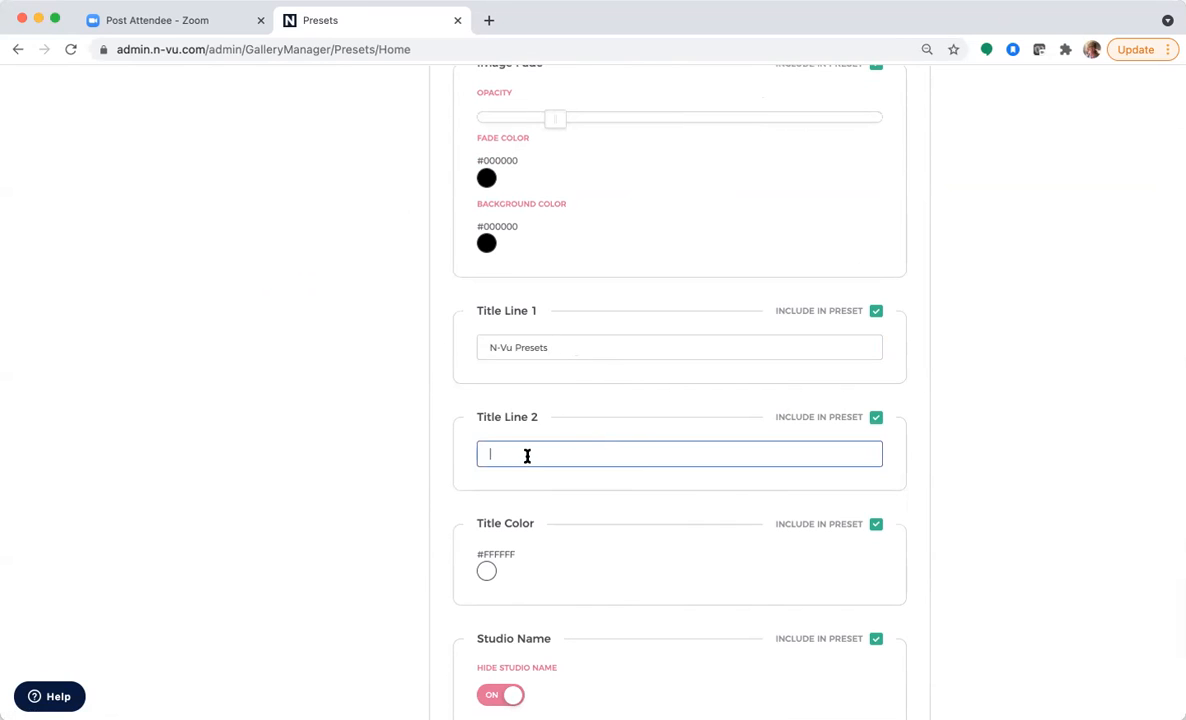
pyautogui.write('2')
pyautogui.press('BackSpace')
pyautogui.write('P')
pyautogui.press('BackSpace')
pyautogui.write('PRes')
pyautogui.press('BackSpace')
pyautogui.press('BackSpace')
pyautogui.press('BackSpace')
pyautogui.write('reset demo')
pyautogui.scroll(-2, 611, 524)
pyautogui.scroll(10, 611, 524)
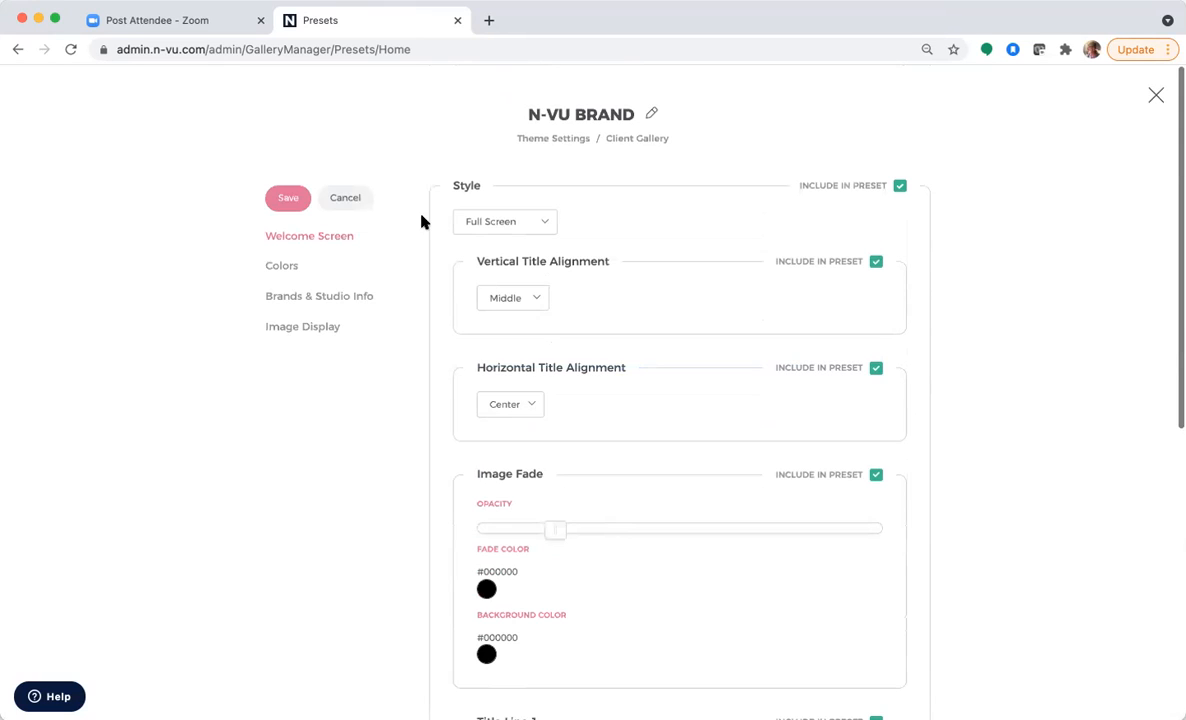
pyautogui.click(287, 197)
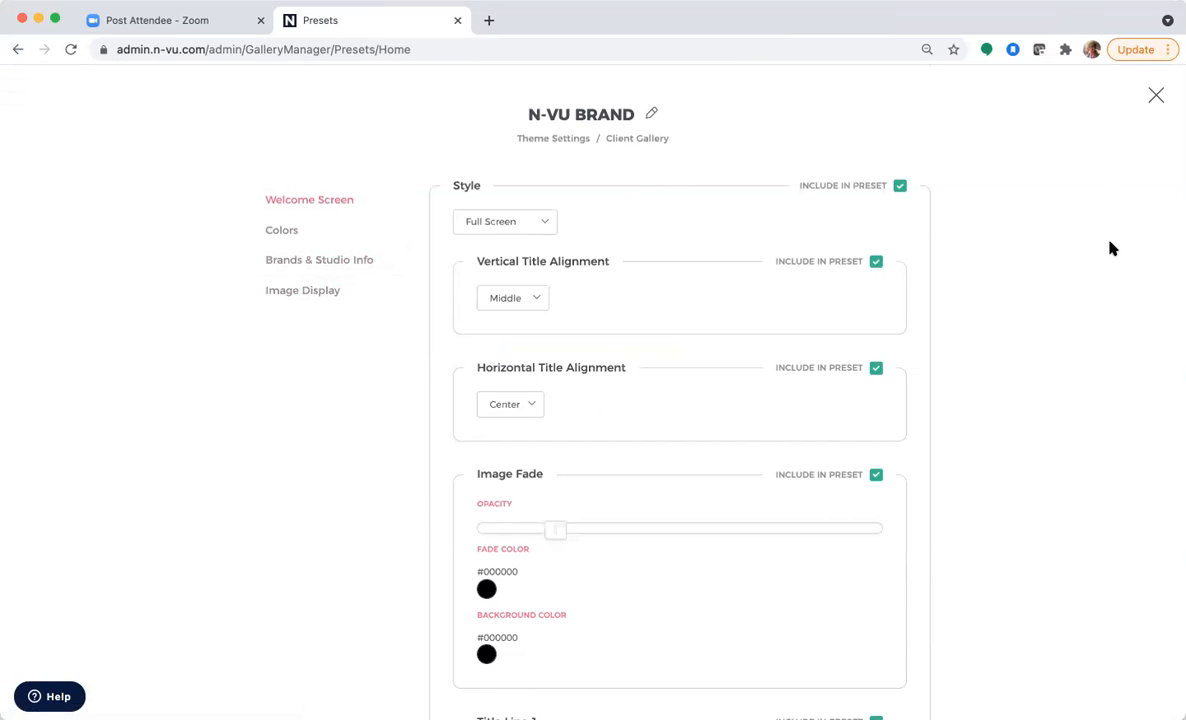
# Look over the saved Welcome Screen settings and close the N-Vu Brand theme preset
pyautogui.scroll(-3, 1096, 328)
pyautogui.scroll(3, 1096, 328)
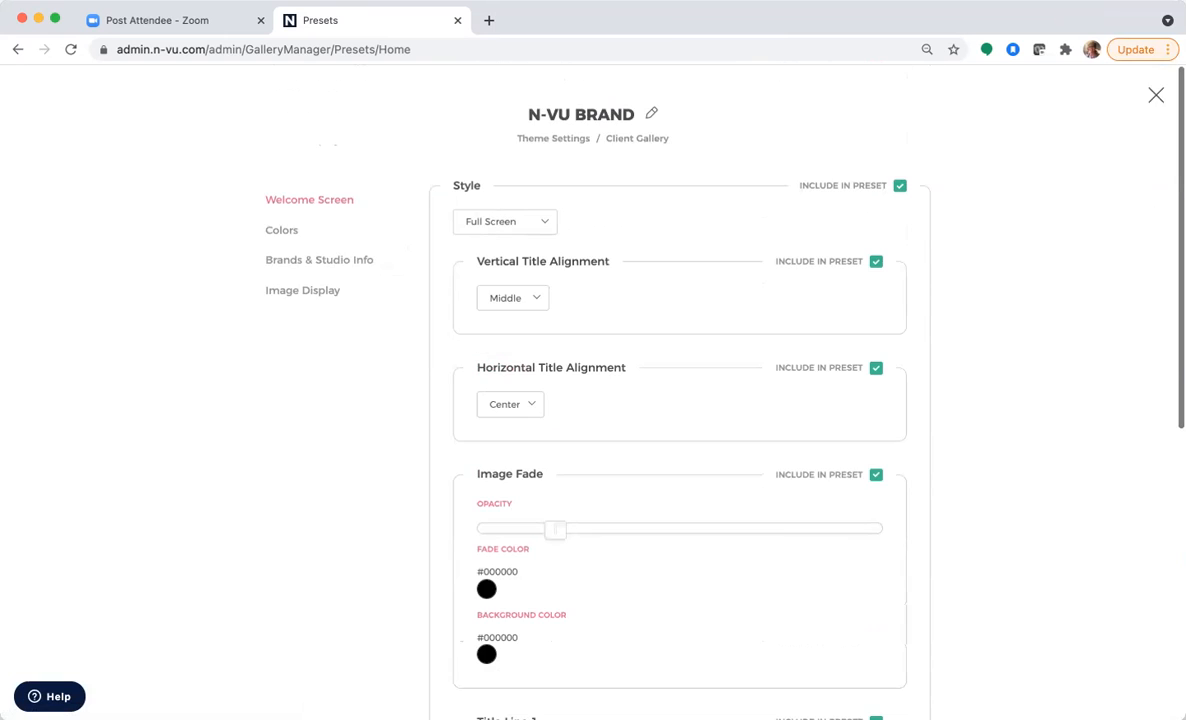
pyautogui.click(1155, 96)
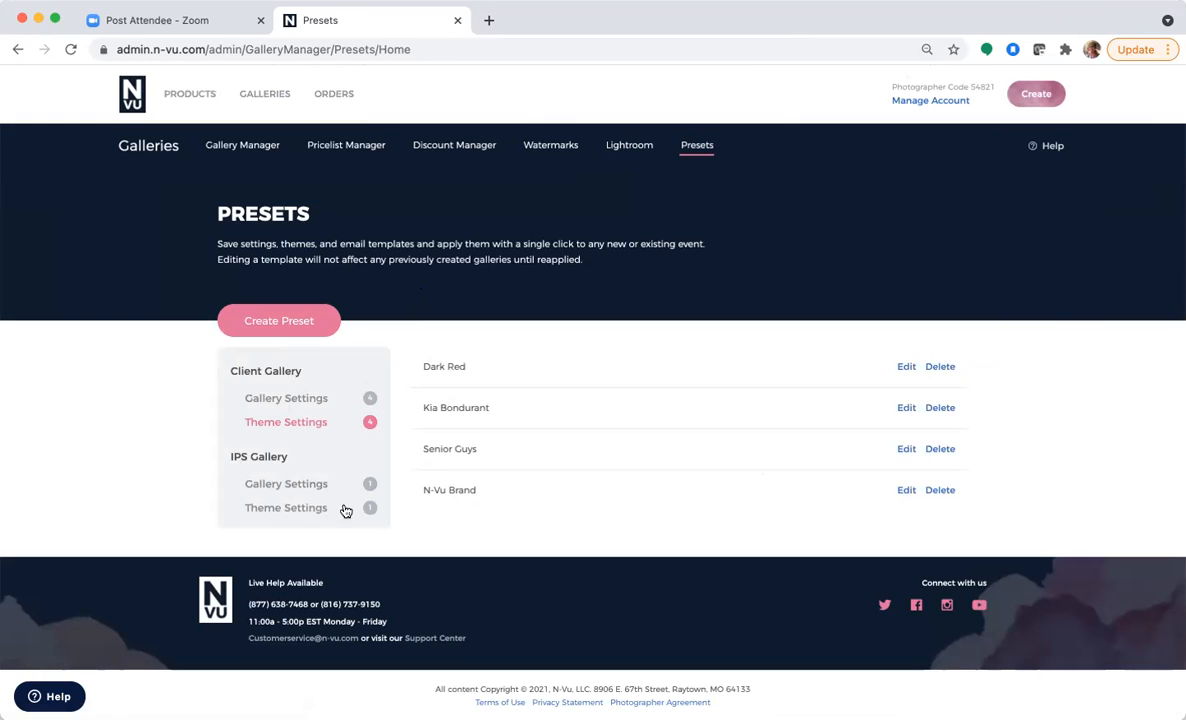
# Create a Gallery Settings preset for the In-Person Sales Gallery named "N-Vu Brand"
pyautogui.click(290, 486)
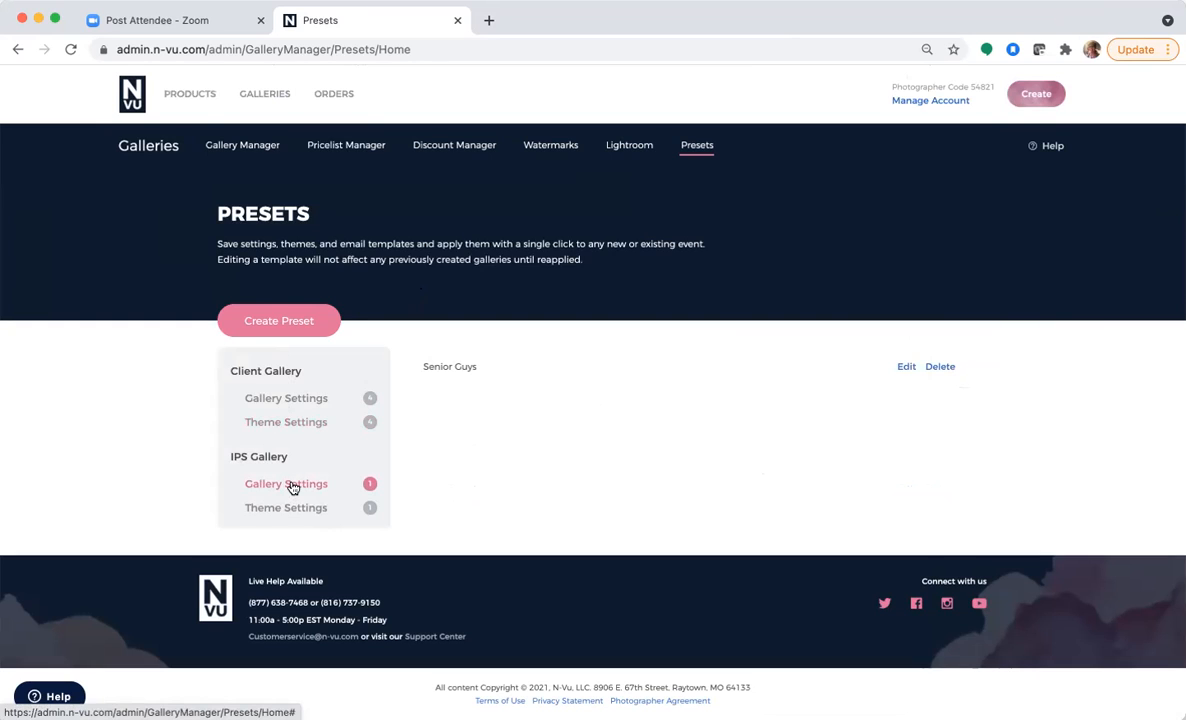
pyautogui.click(265, 327)
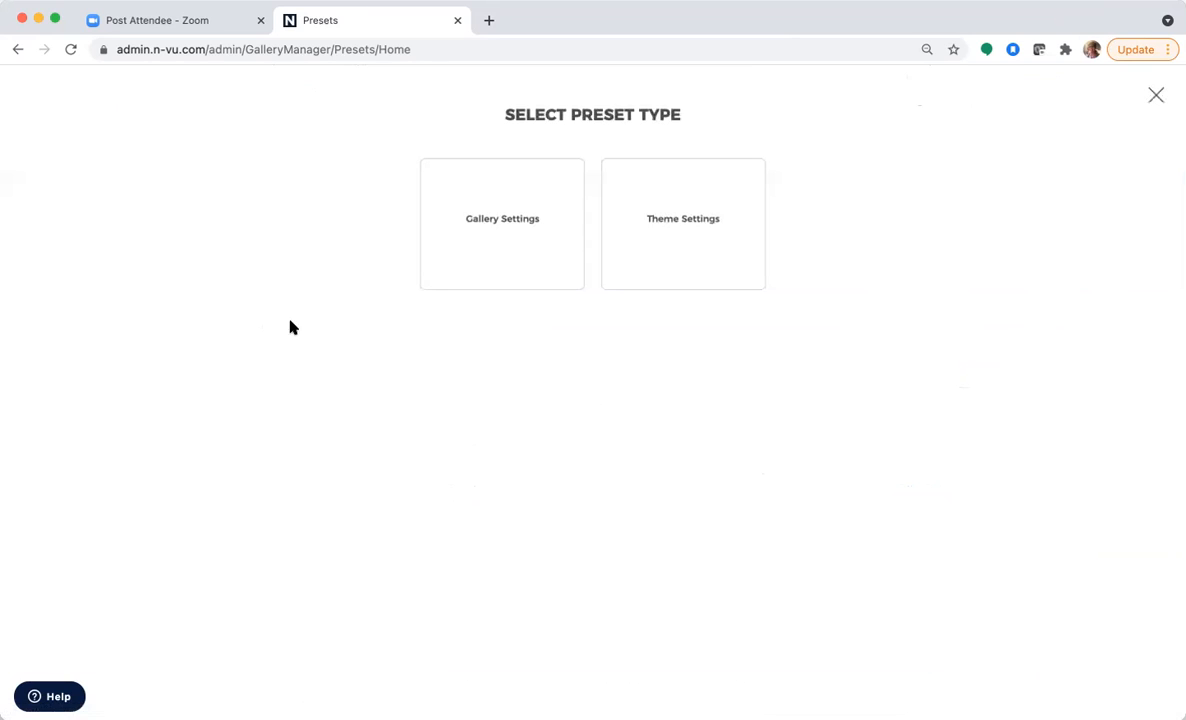
pyautogui.click(512, 219)
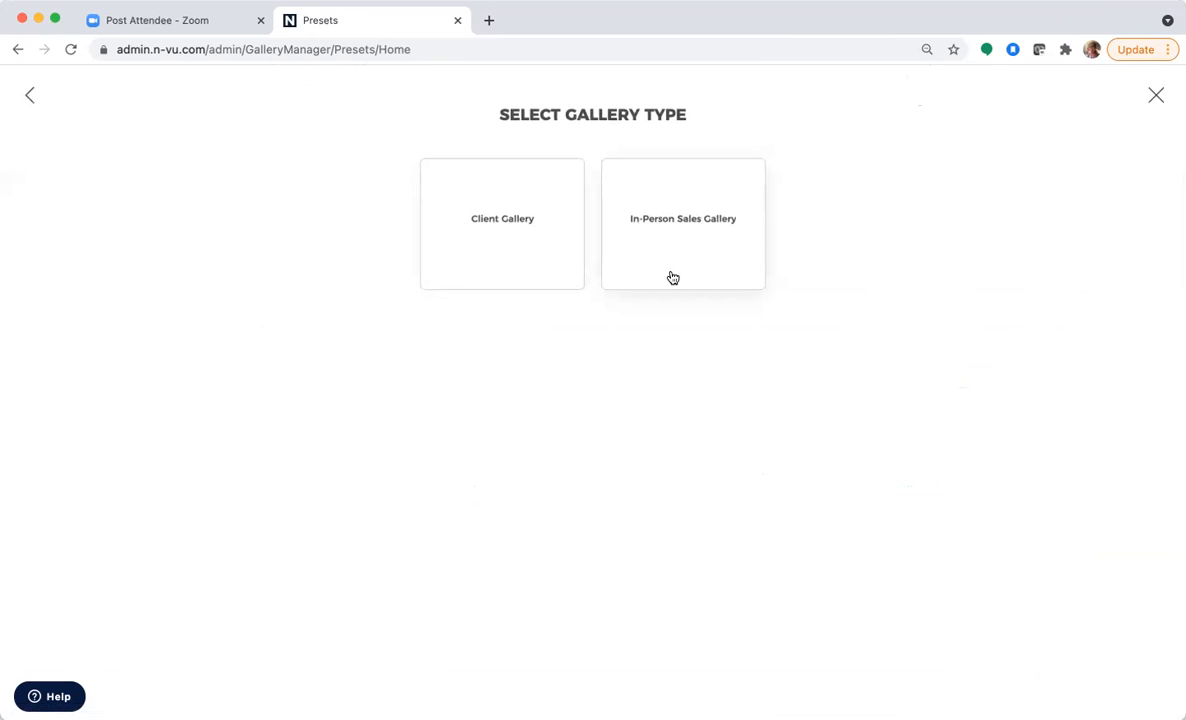
pyautogui.click(699, 220)
pyautogui.click(611, 194)
pyautogui.write('N-Vu Brand')
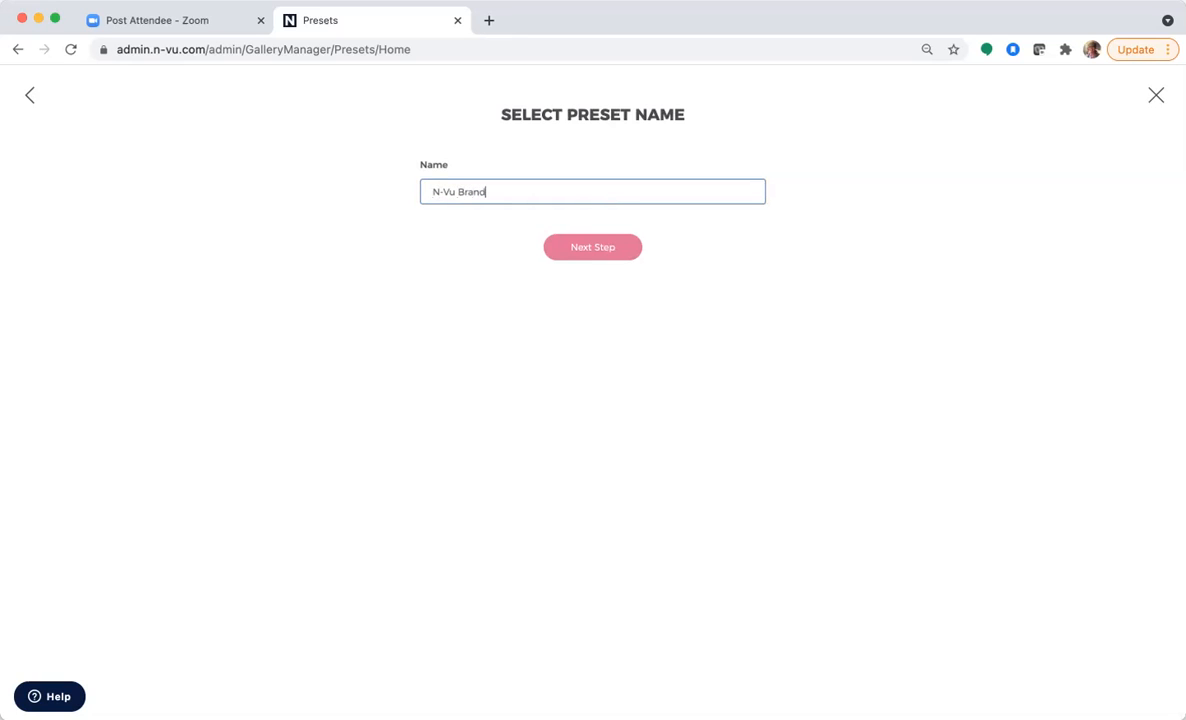
pyautogui.click(603, 246)
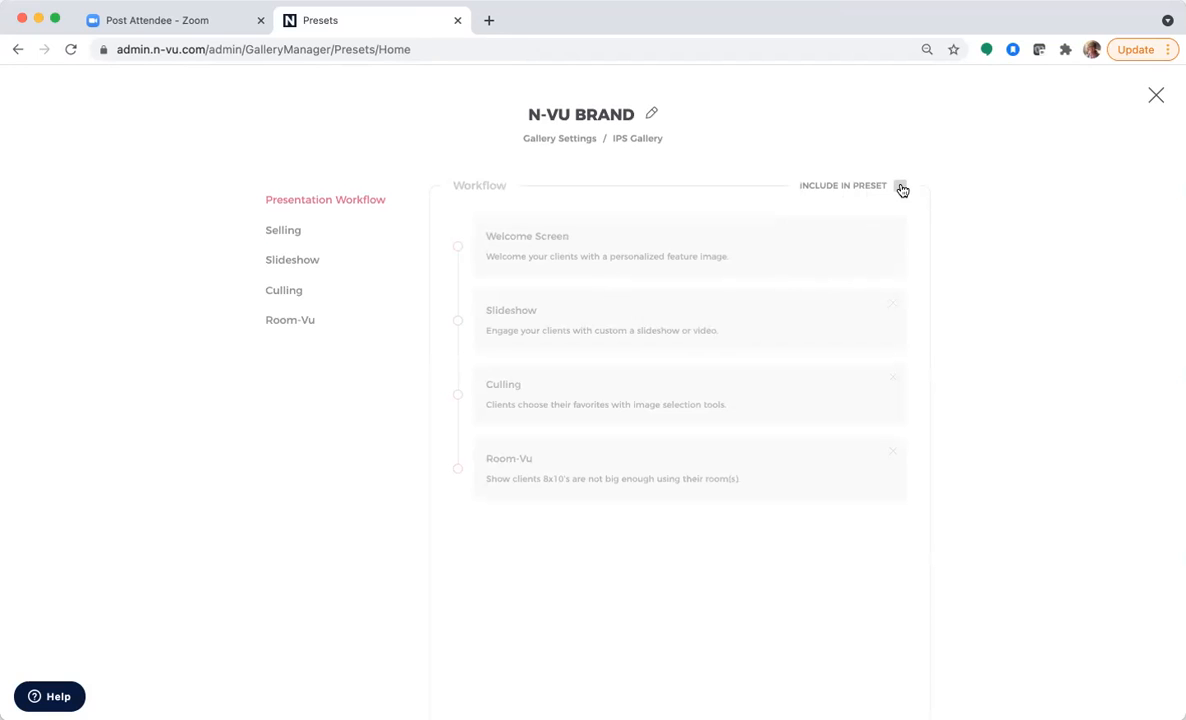
# Include the Workflow in the preset with all four presentation stages kept, and save the Presentation Workflow settings
pyautogui.click(900, 188)
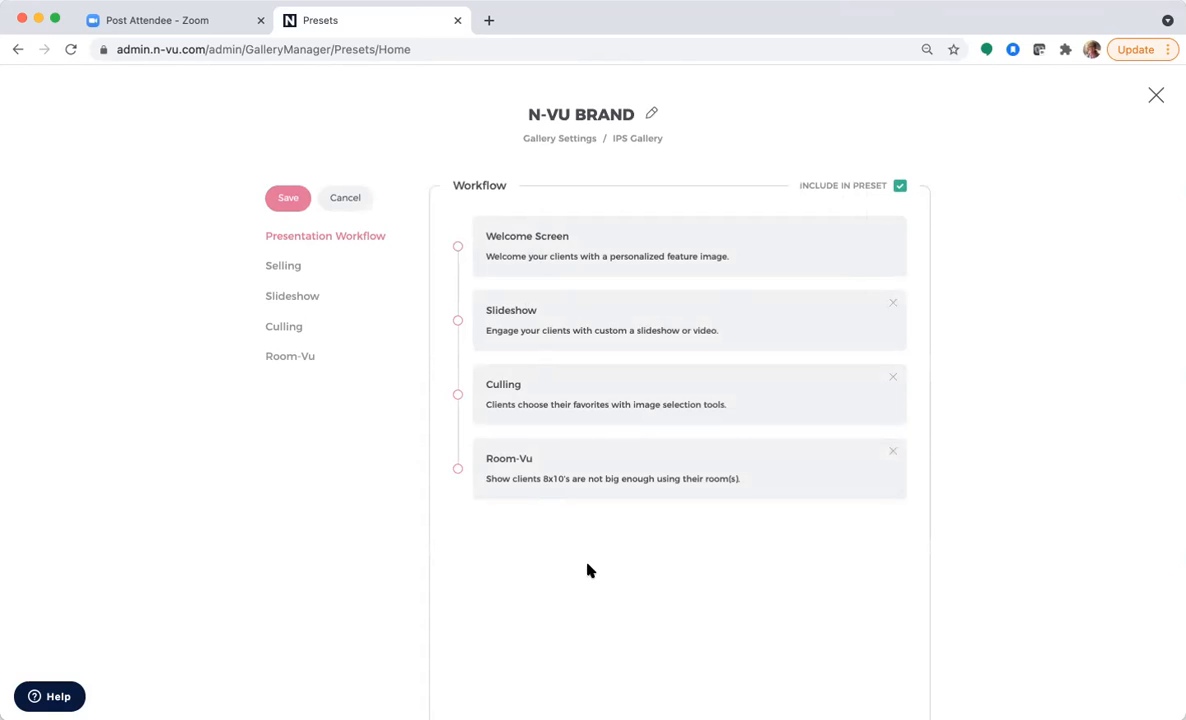
pyautogui.moveTo(752, 240); pyautogui.dragTo(744, 329)
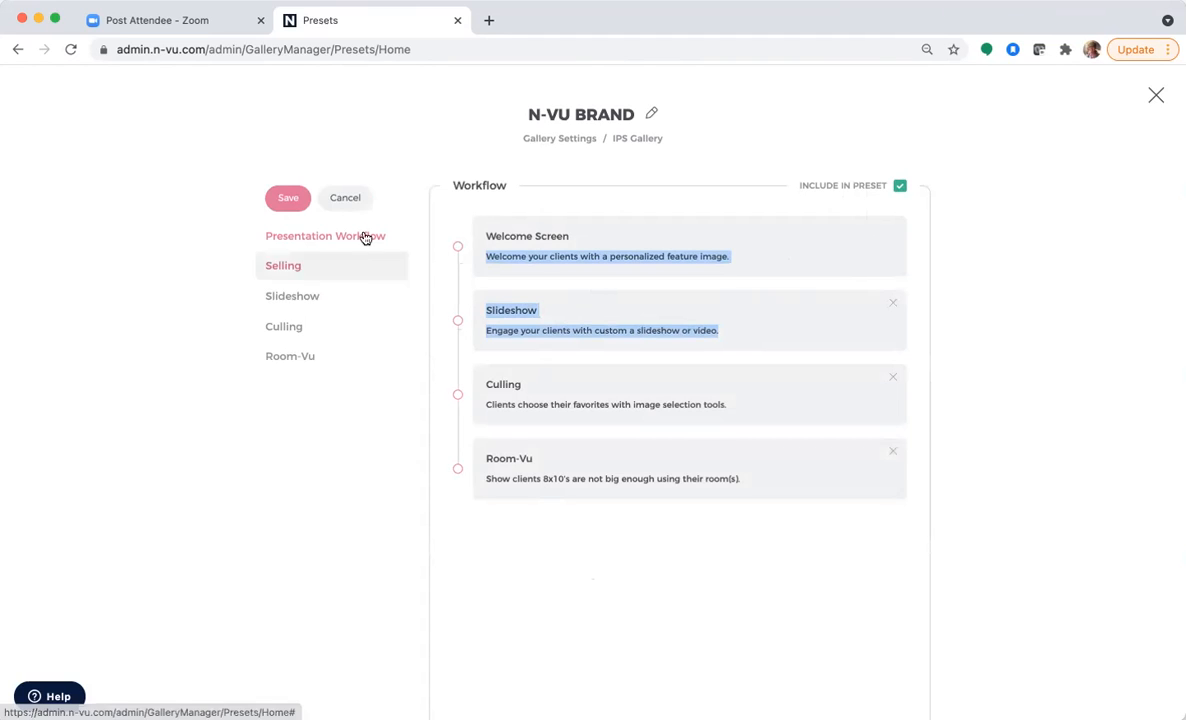
pyautogui.click(916, 230)
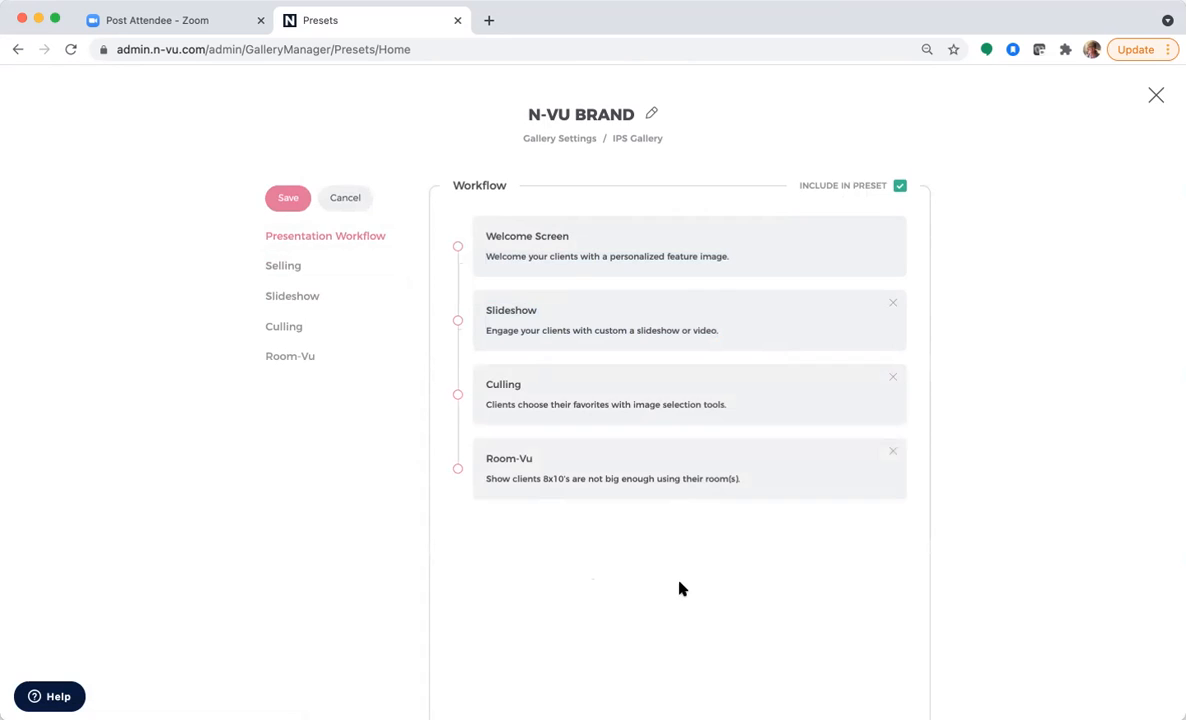
pyautogui.scroll(-3, 680, 588)
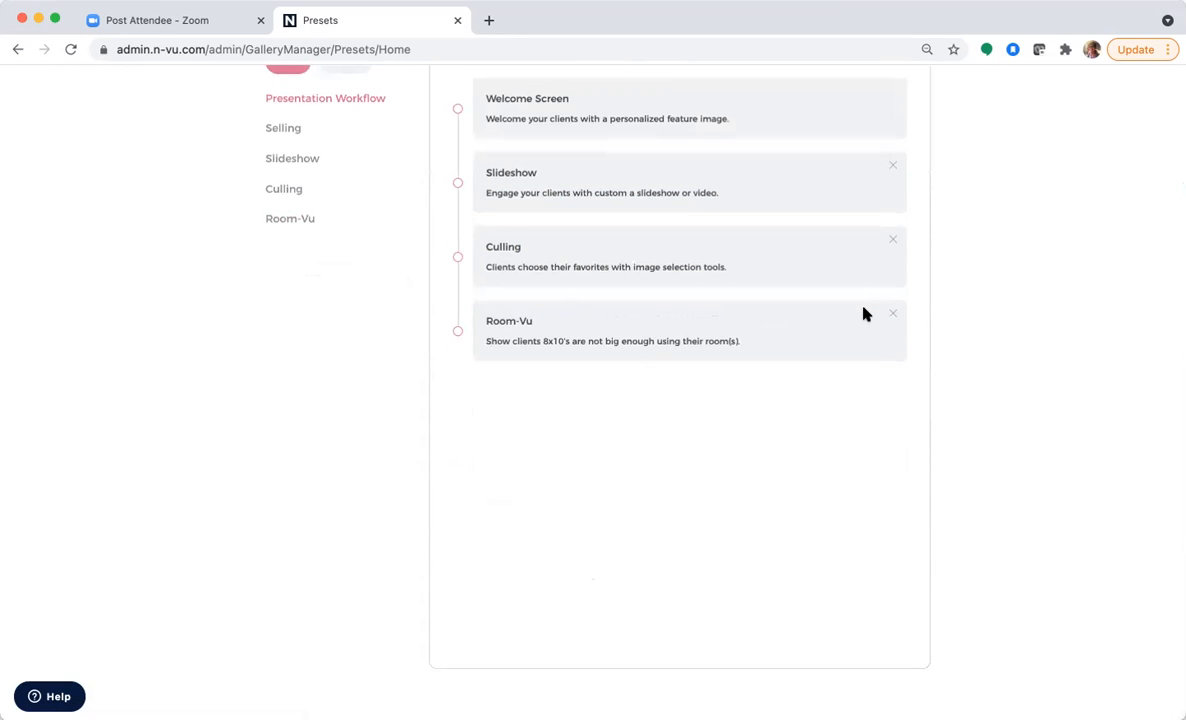
pyautogui.scroll(2, 863, 312)
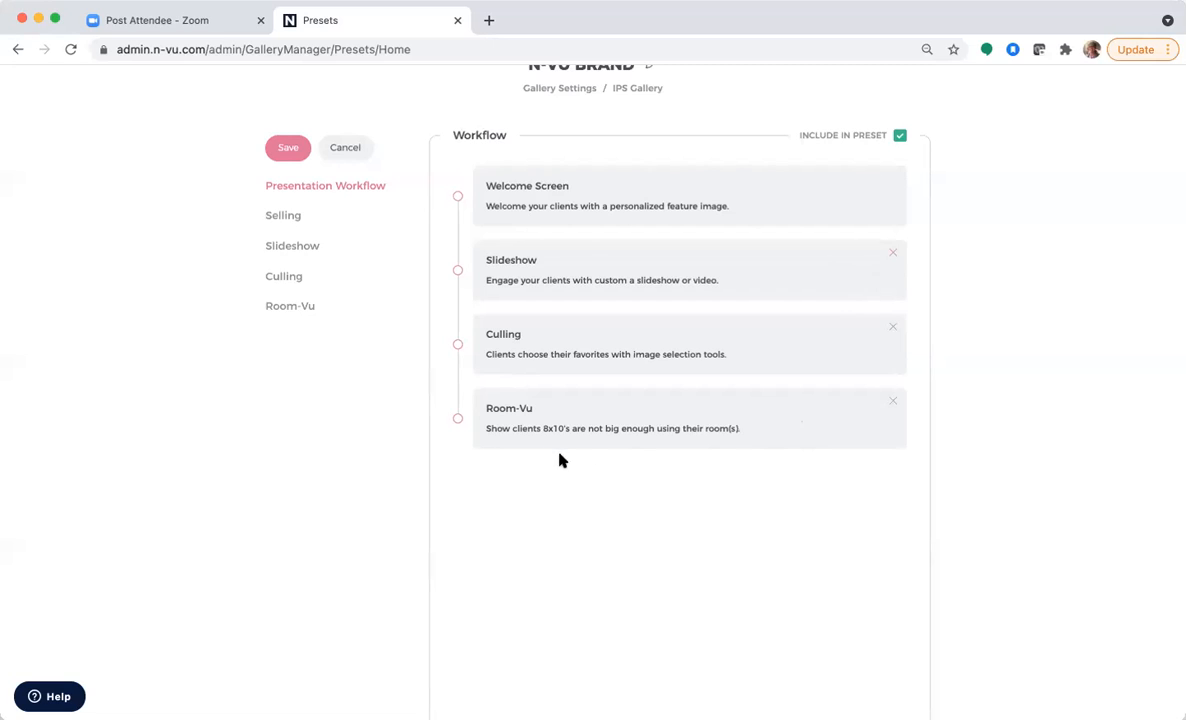
pyautogui.click(280, 148)
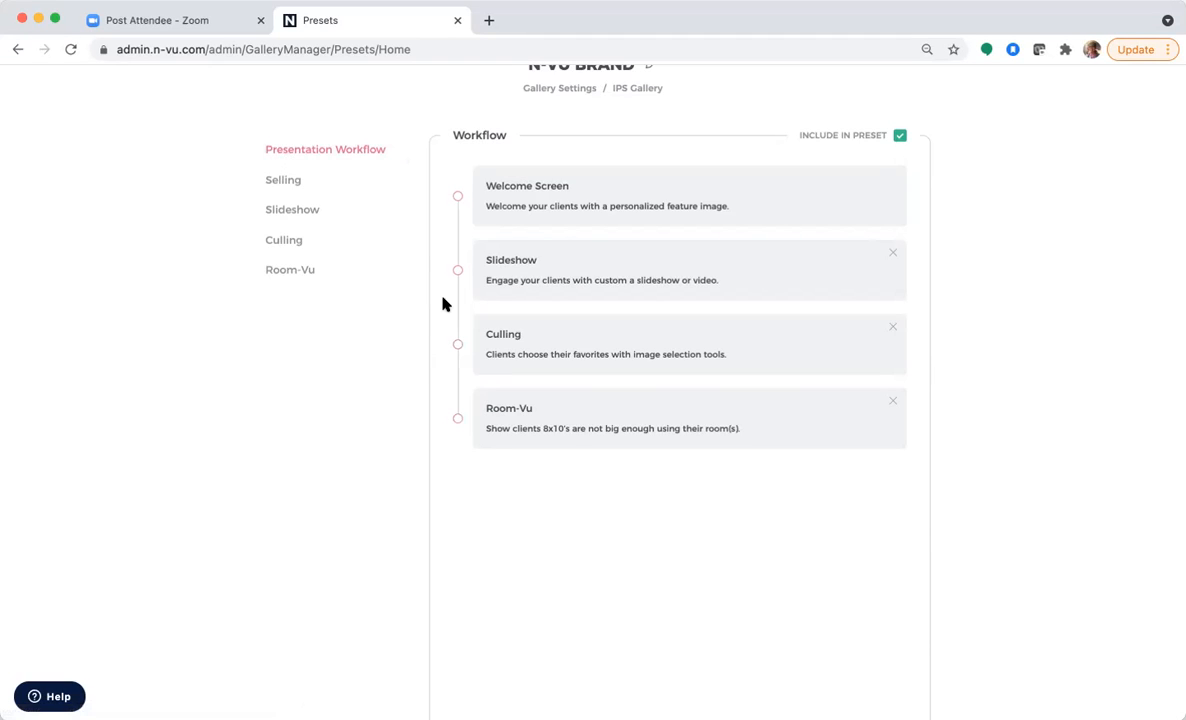
# Include Shopping Cart and Pricelist from the Selling settings in the preset and choose the N-Vu Suggested Portraits pricelist
pyautogui.click(302, 184)
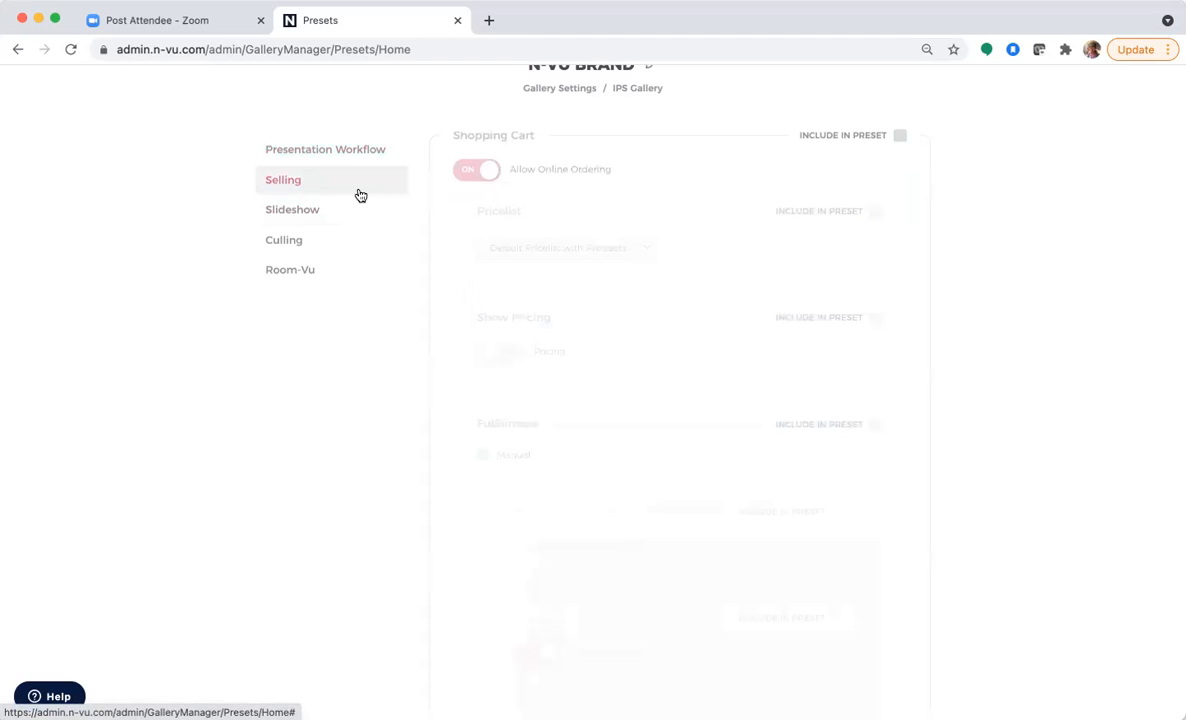
pyautogui.click(900, 135)
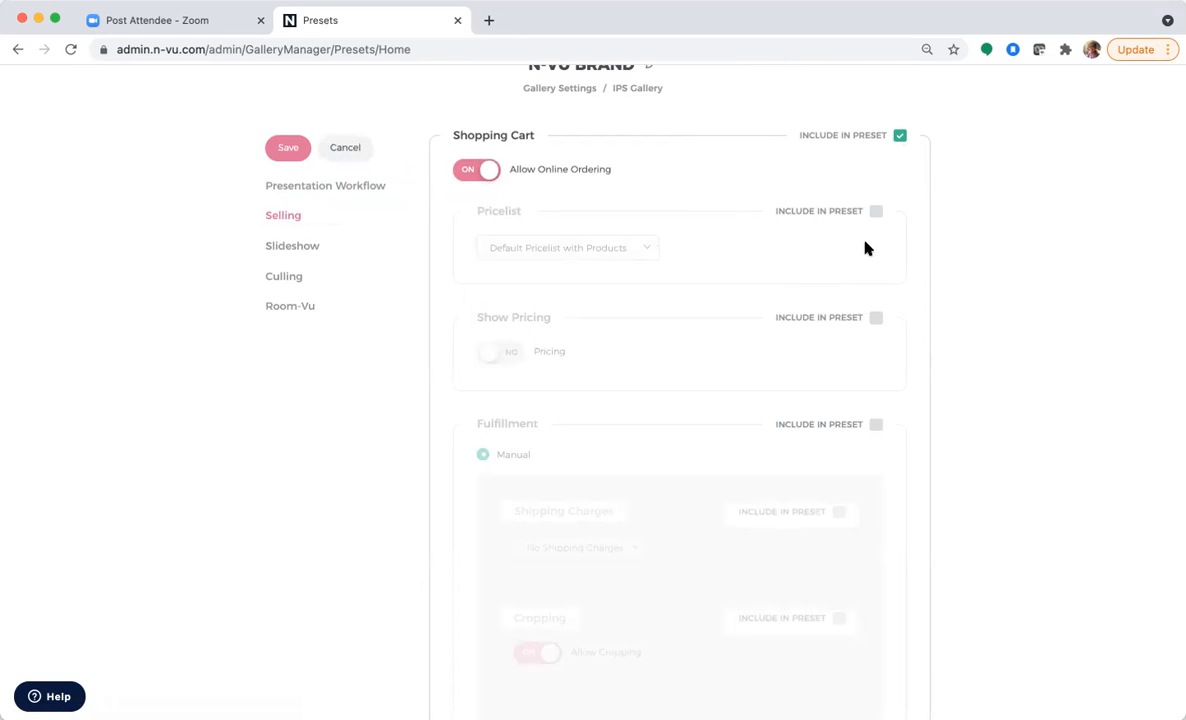
pyautogui.click(876, 211)
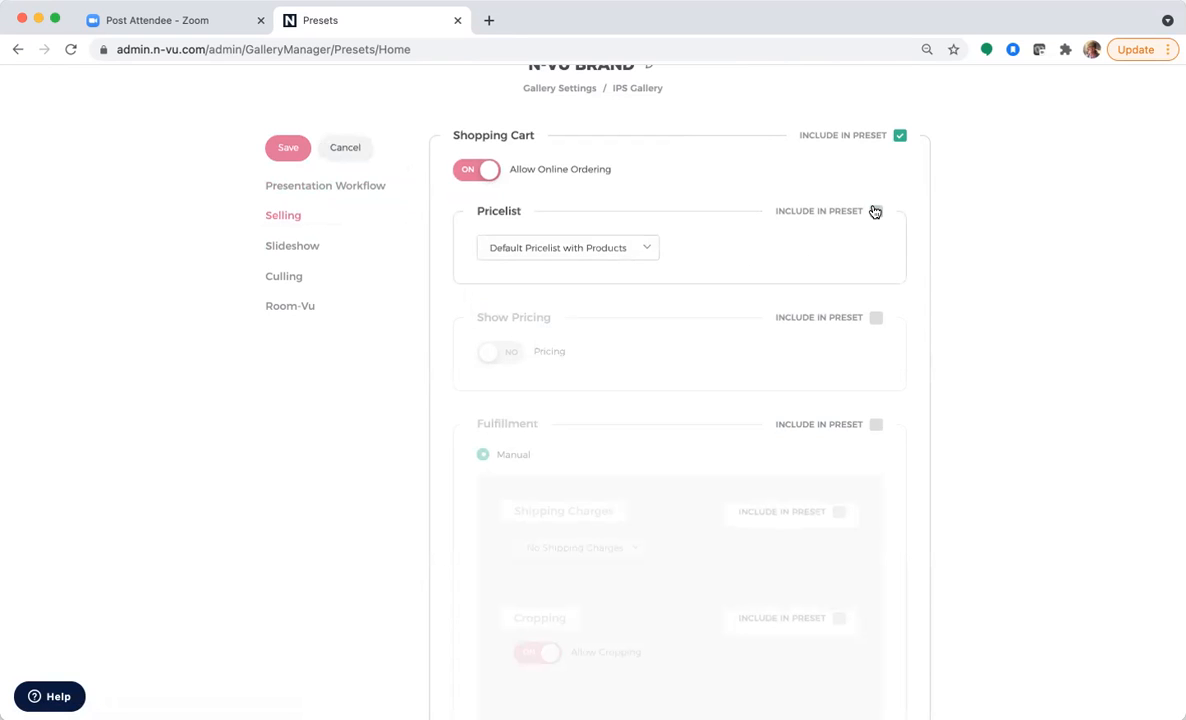
pyautogui.click(632, 250)
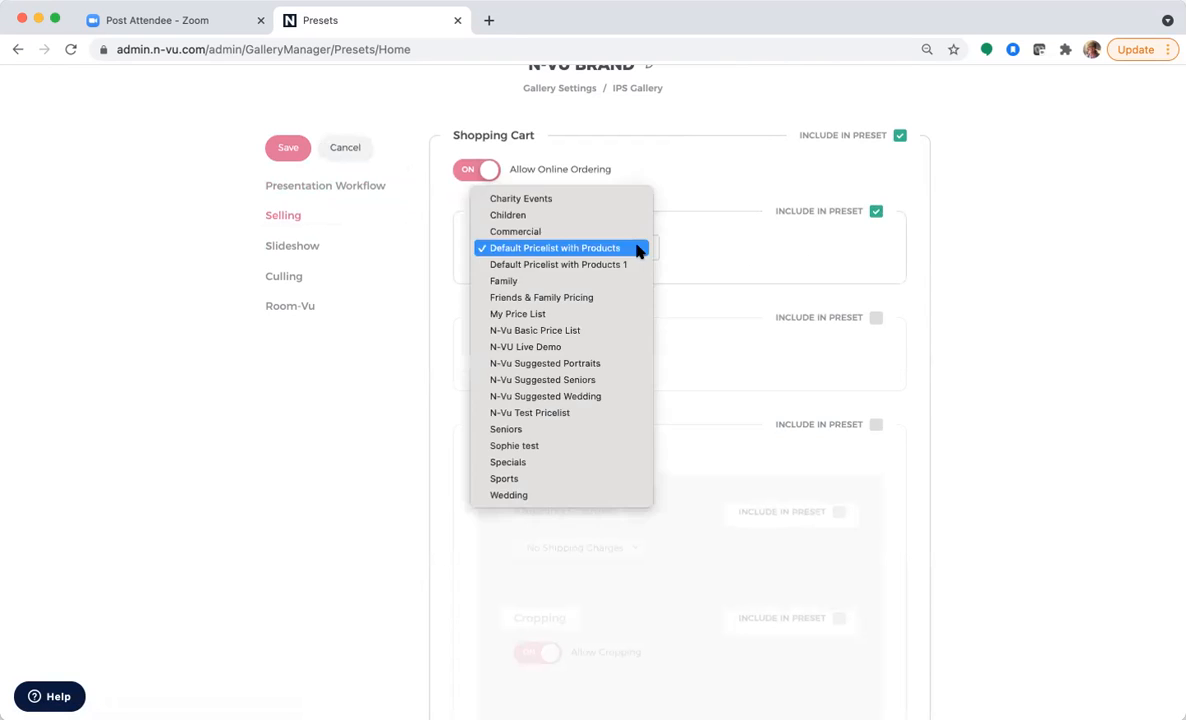
pyautogui.click(613, 371)
# Include Show Pricing in the preset and switch Pricing to Yes
pyautogui.scroll(-3, 702, 340)
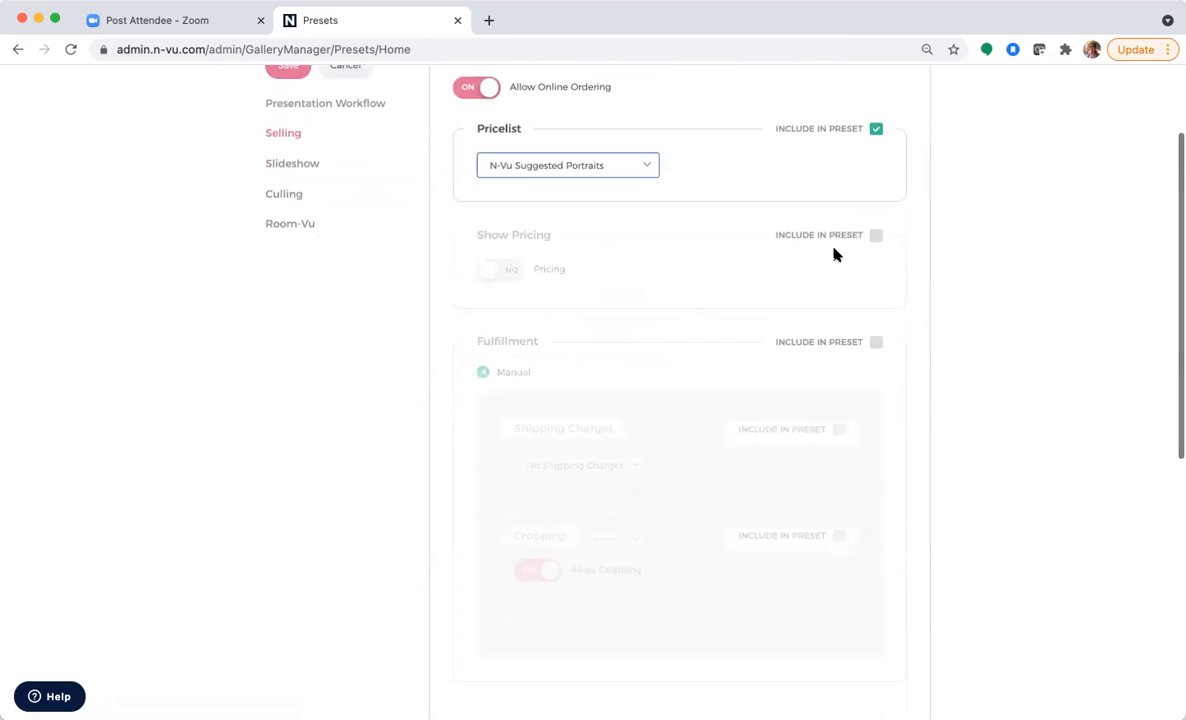
pyautogui.click(874, 238)
pyautogui.click(488, 270)
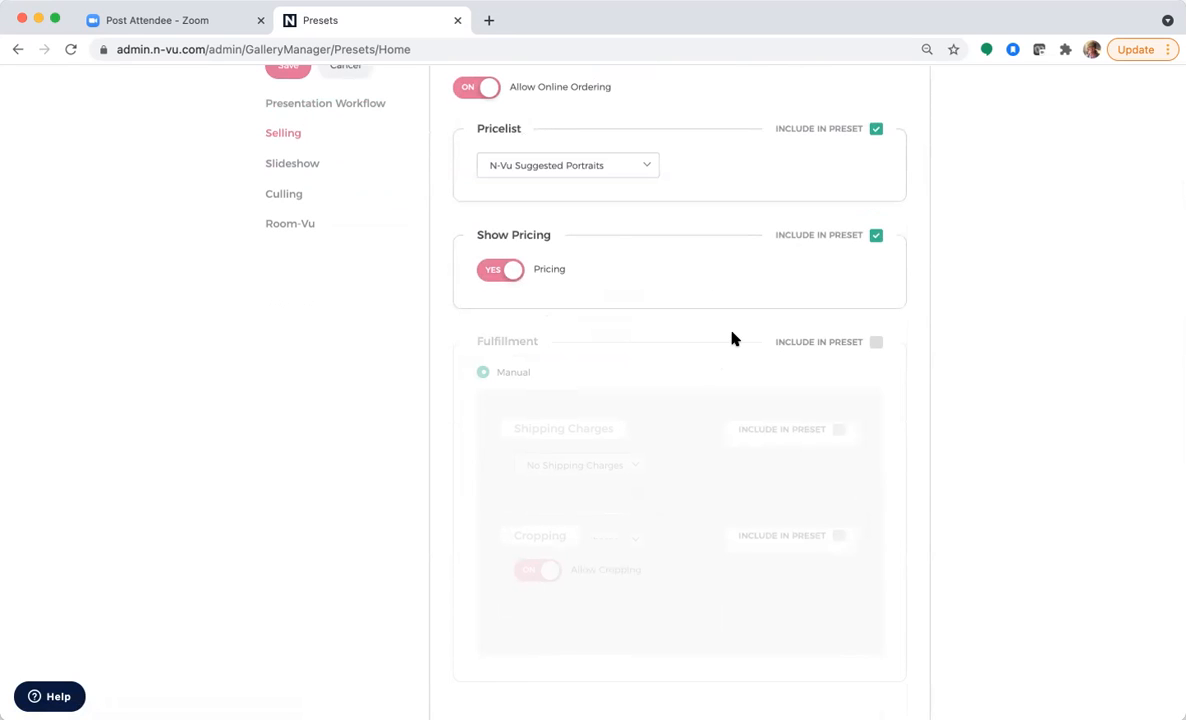
# Include manual Fulfillment, Shipping Charges and Cropping in the preset, with shipping charges set to N-Vu Calculated
pyautogui.click(877, 345)
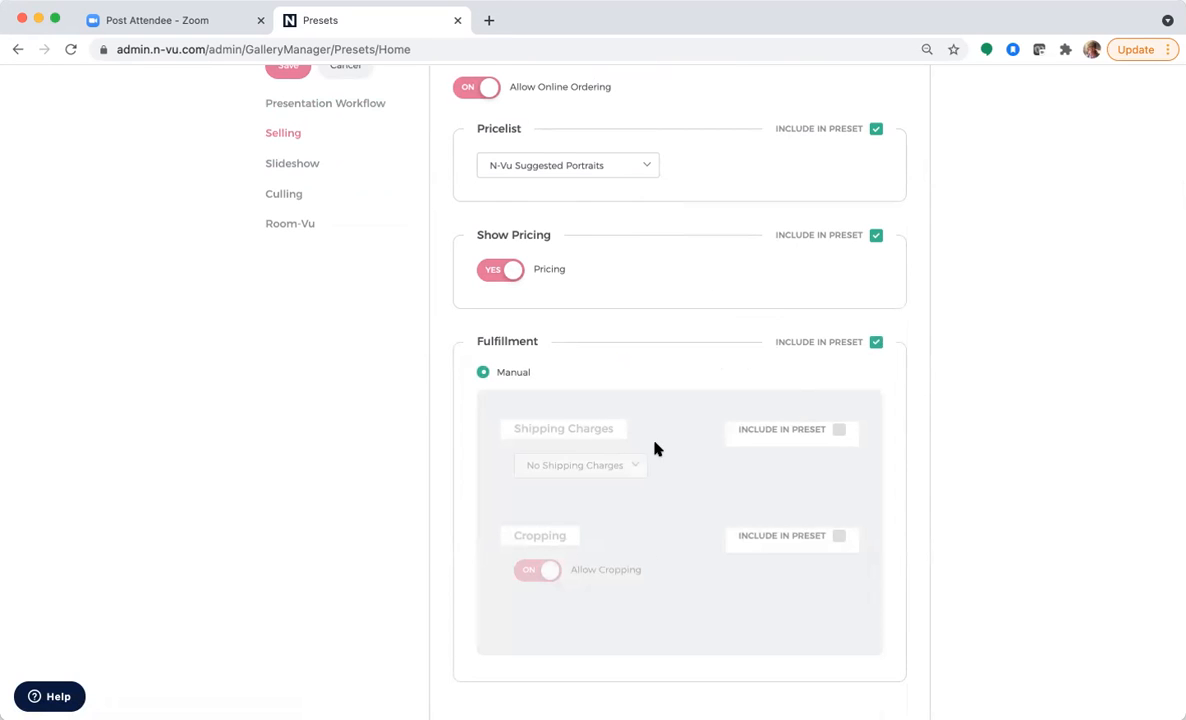
pyautogui.scroll(-3, 658, 452)
pyautogui.click(839, 340)
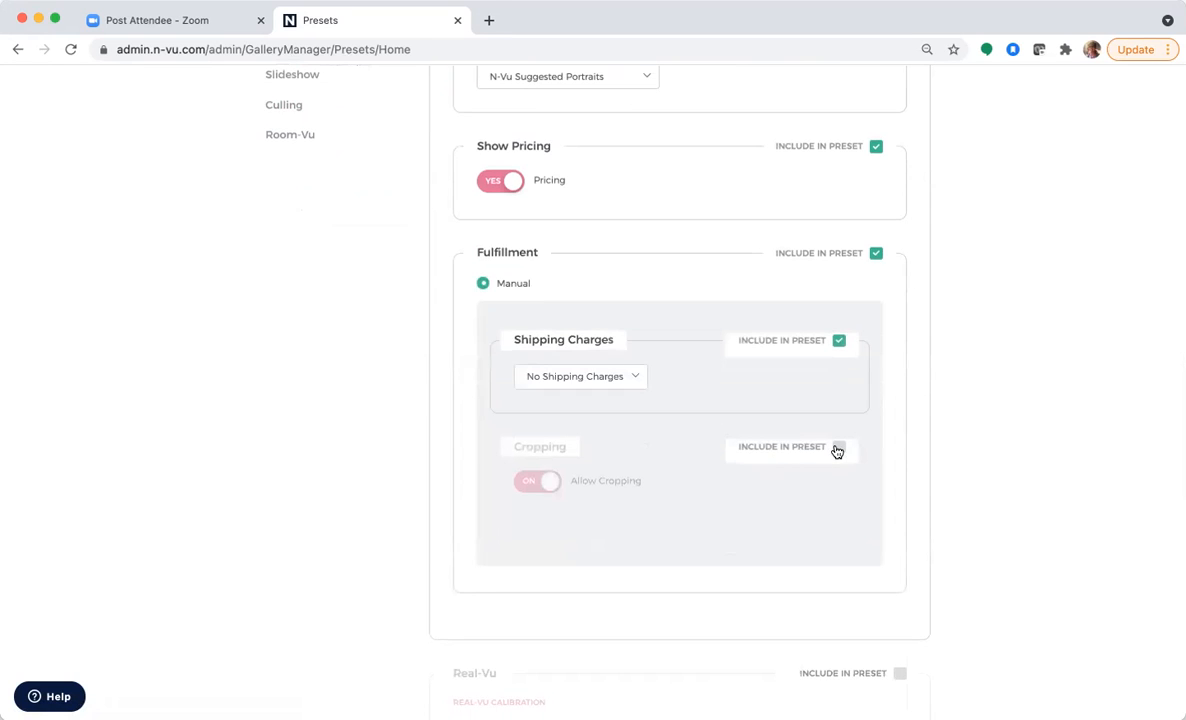
pyautogui.click(839, 447)
pyautogui.click(619, 378)
pyautogui.click(617, 362)
# Include Real-Vu in the preset and set the calibration line length to 30 inches
pyautogui.scroll(-3, 617, 604)
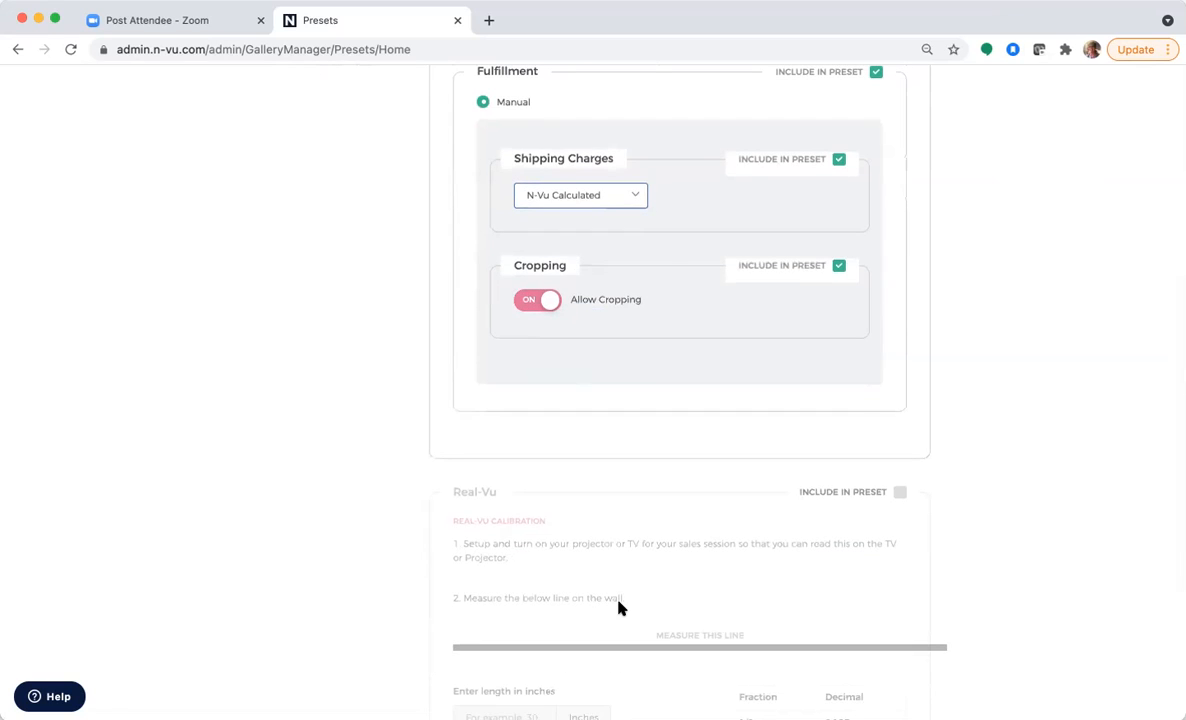
pyautogui.click(900, 492)
pyautogui.scroll(-4, 899, 492)
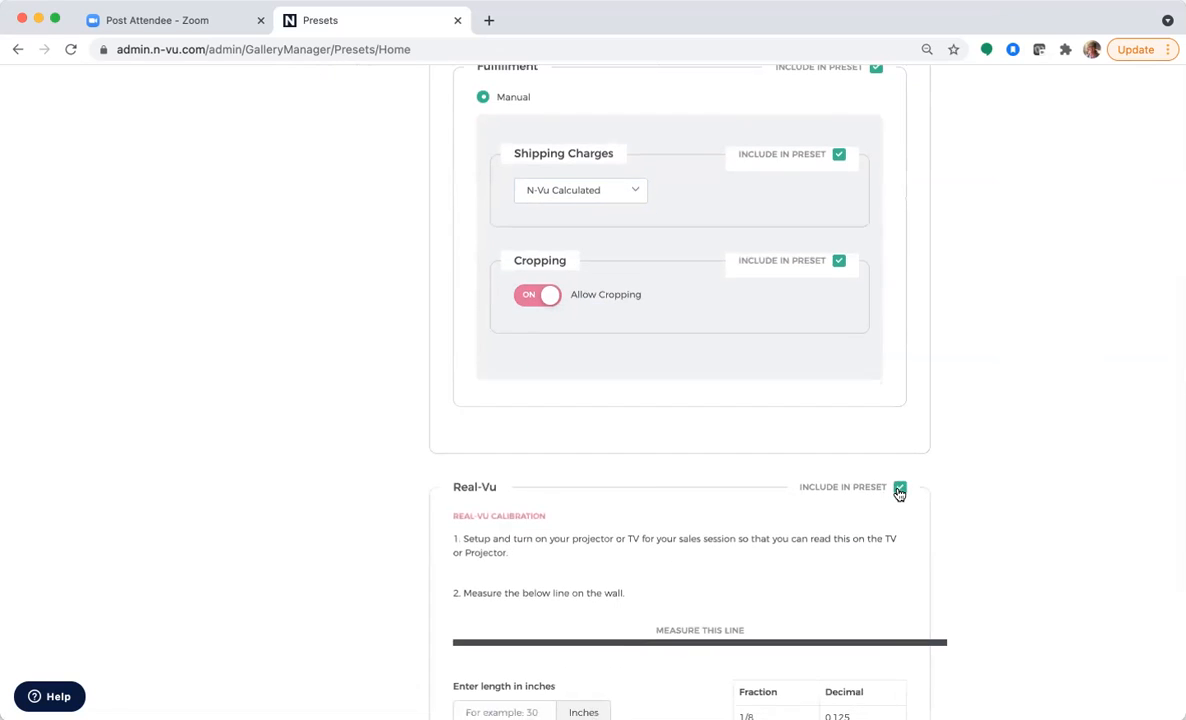
pyautogui.scroll(-1, 897, 492)
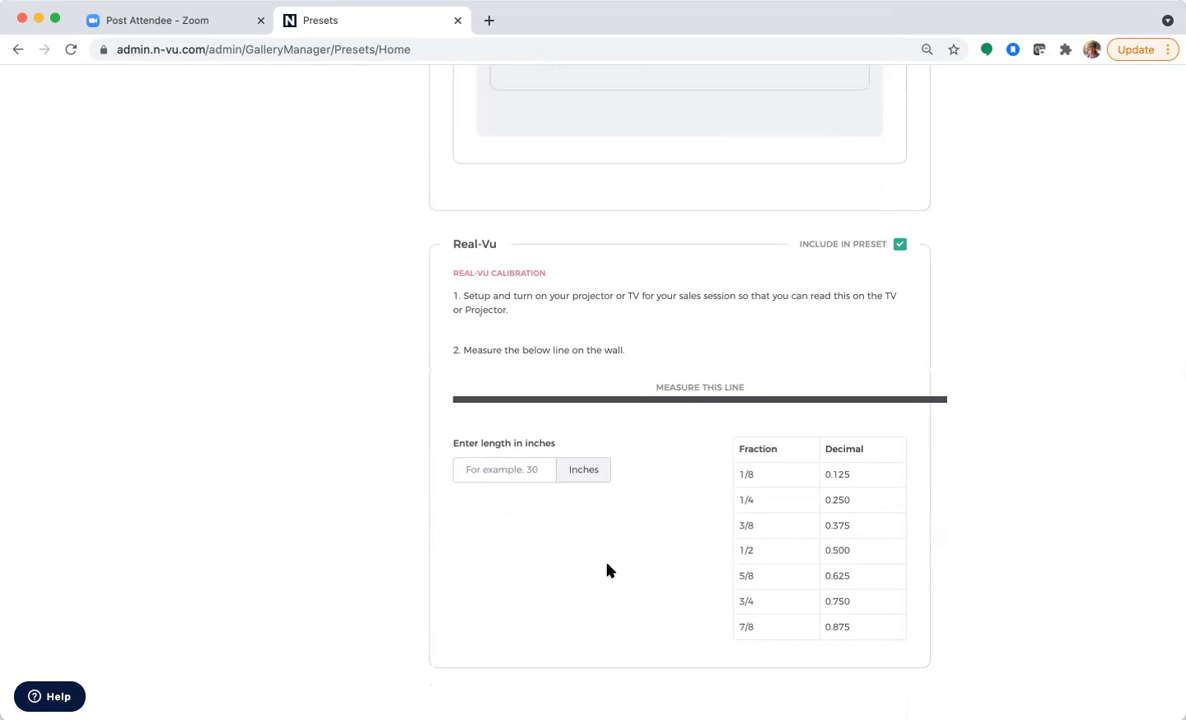
pyautogui.click(522, 468)
pyautogui.write('30')
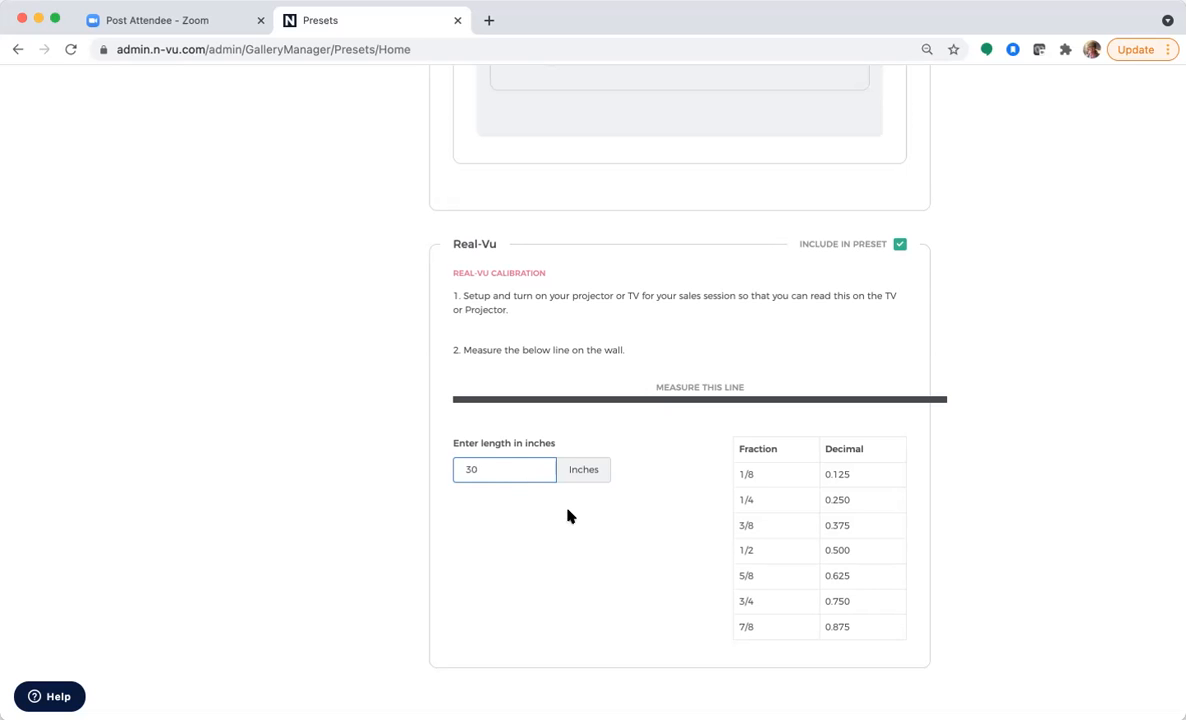
# Save the Selling settings and open the Slideshow settings of the preset
pyautogui.scroll(10, 932, 365)
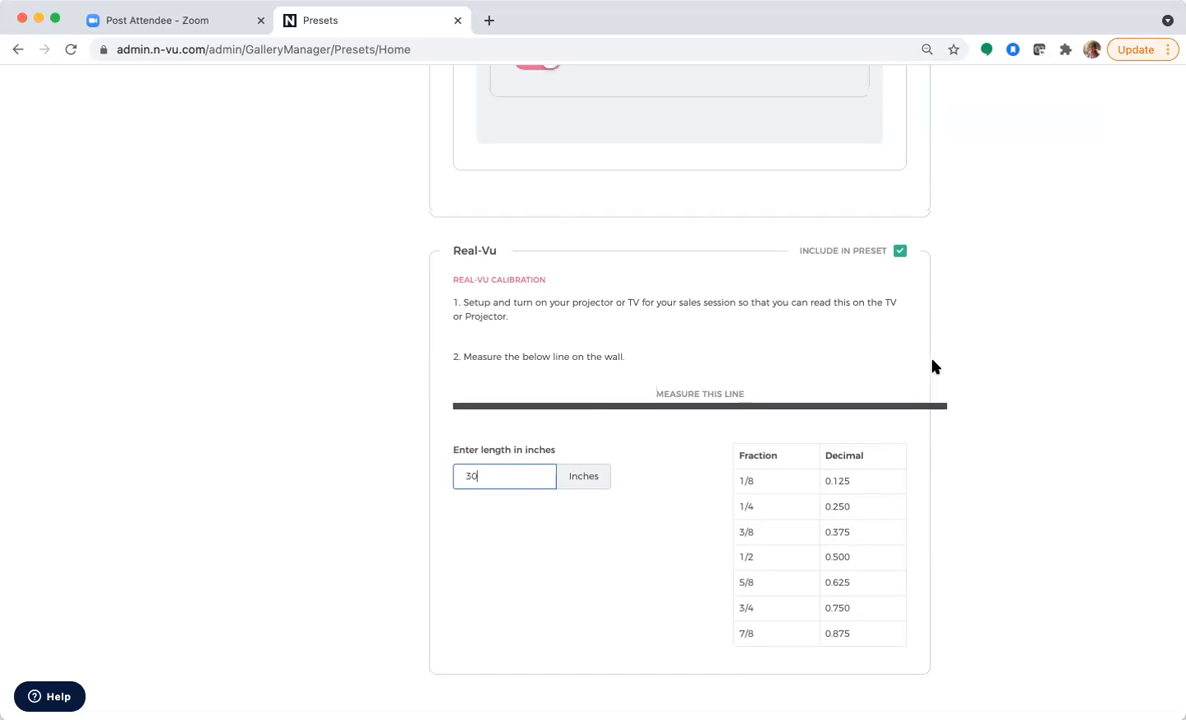
pyautogui.scroll(2, 932, 367)
pyautogui.click(286, 196)
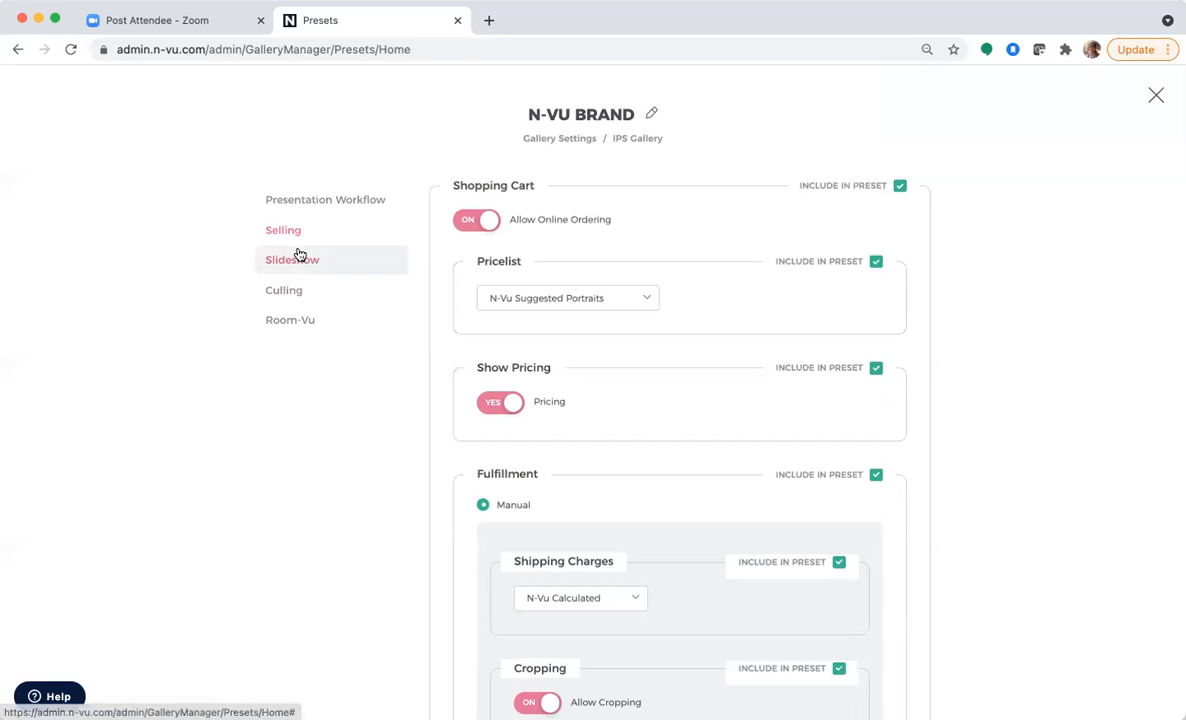
pyautogui.click(297, 258)
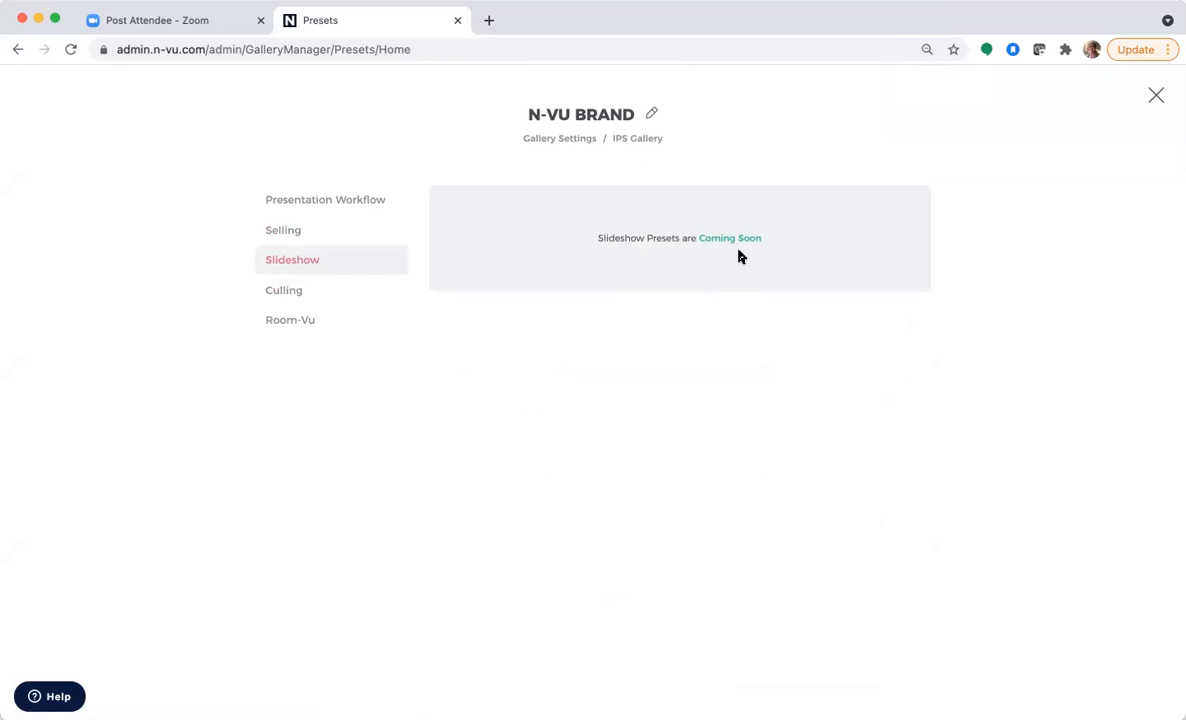
# Open the Culling settings and include the Rating System in the preset, set to Yes / Maybe / No
pyautogui.click(316, 291)
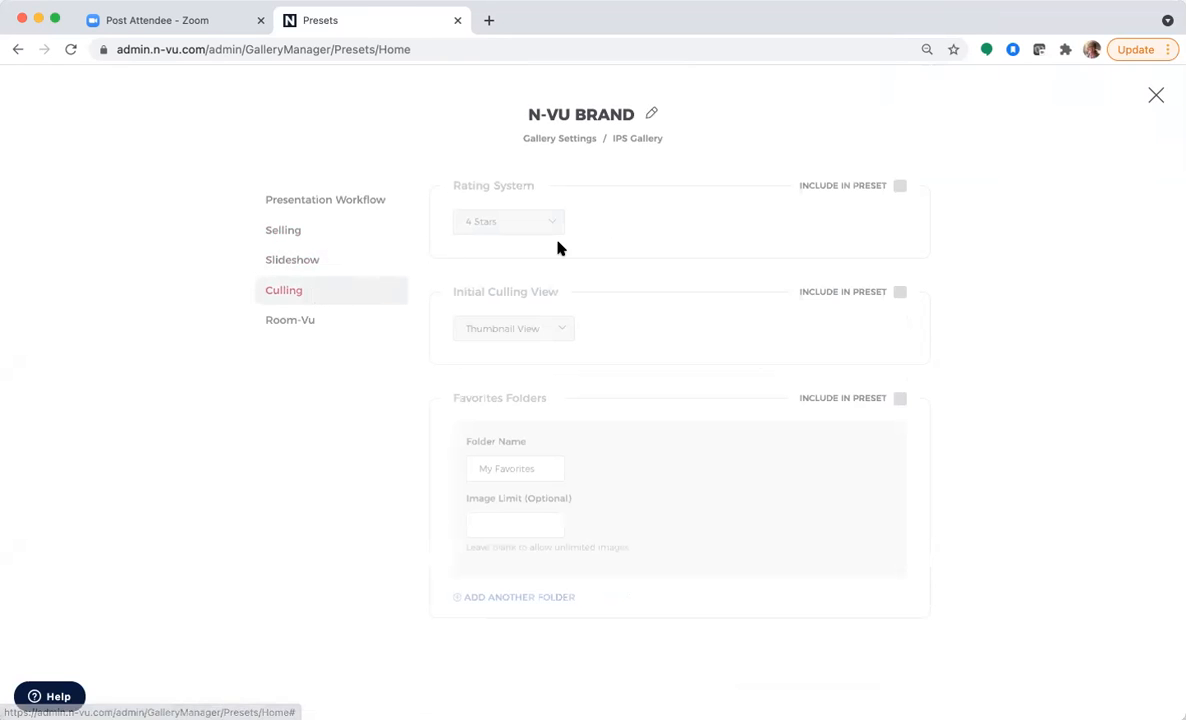
pyautogui.click(900, 185)
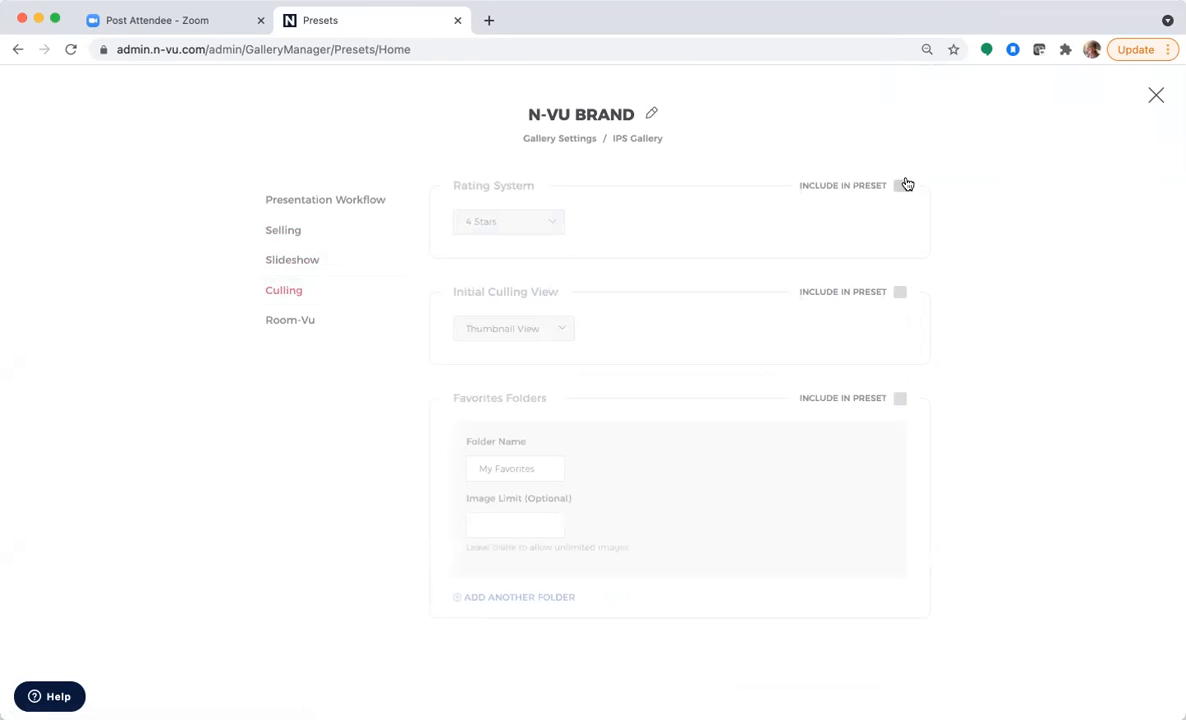
pyautogui.click(523, 226)
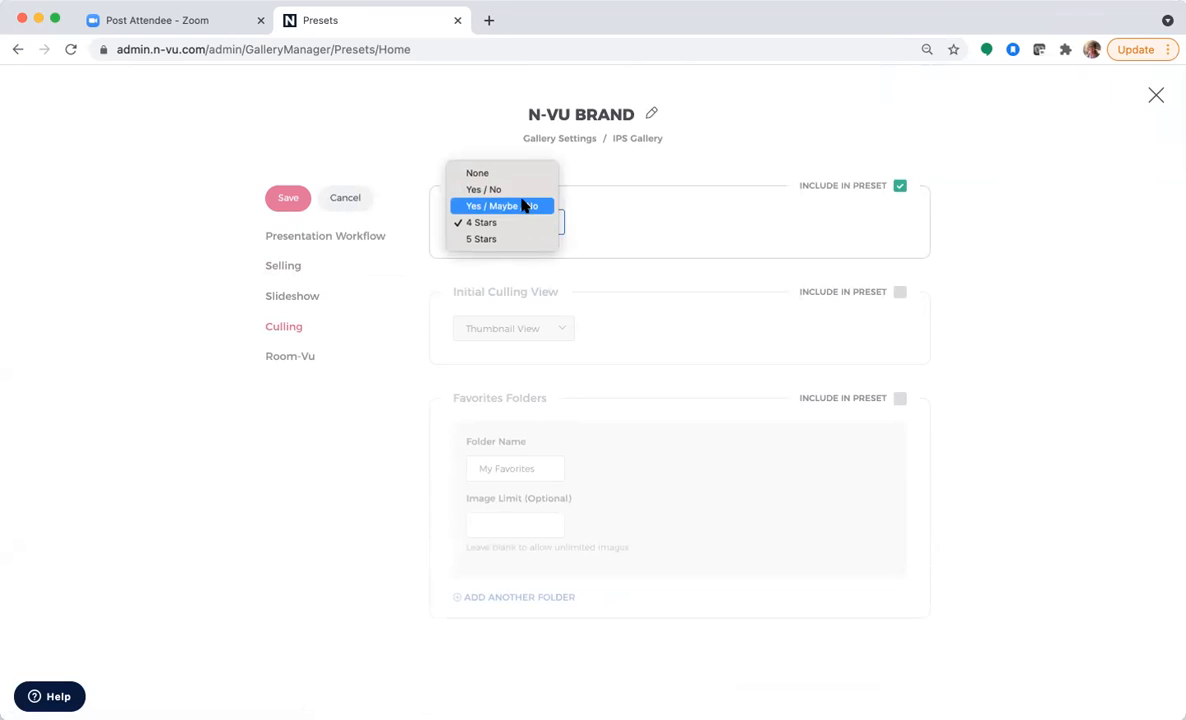
pyautogui.click(524, 206)
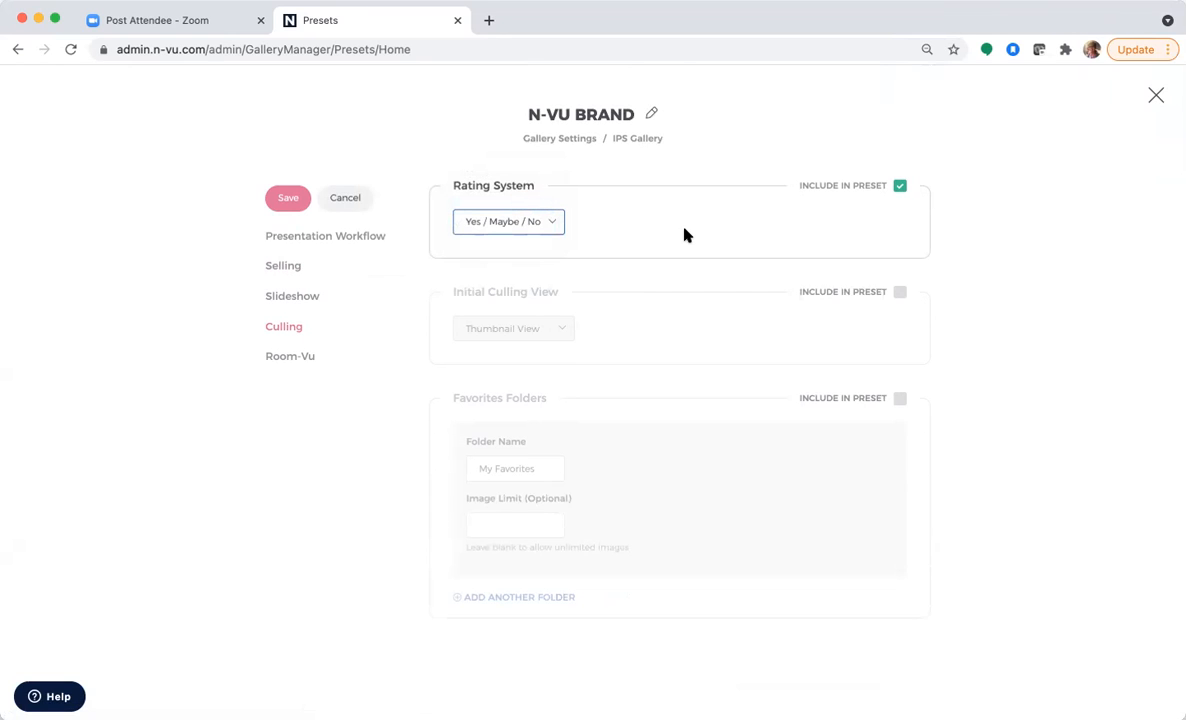
# Include the Initial Culling View in the preset, keeping Thumbnail View
pyautogui.click(899, 293)
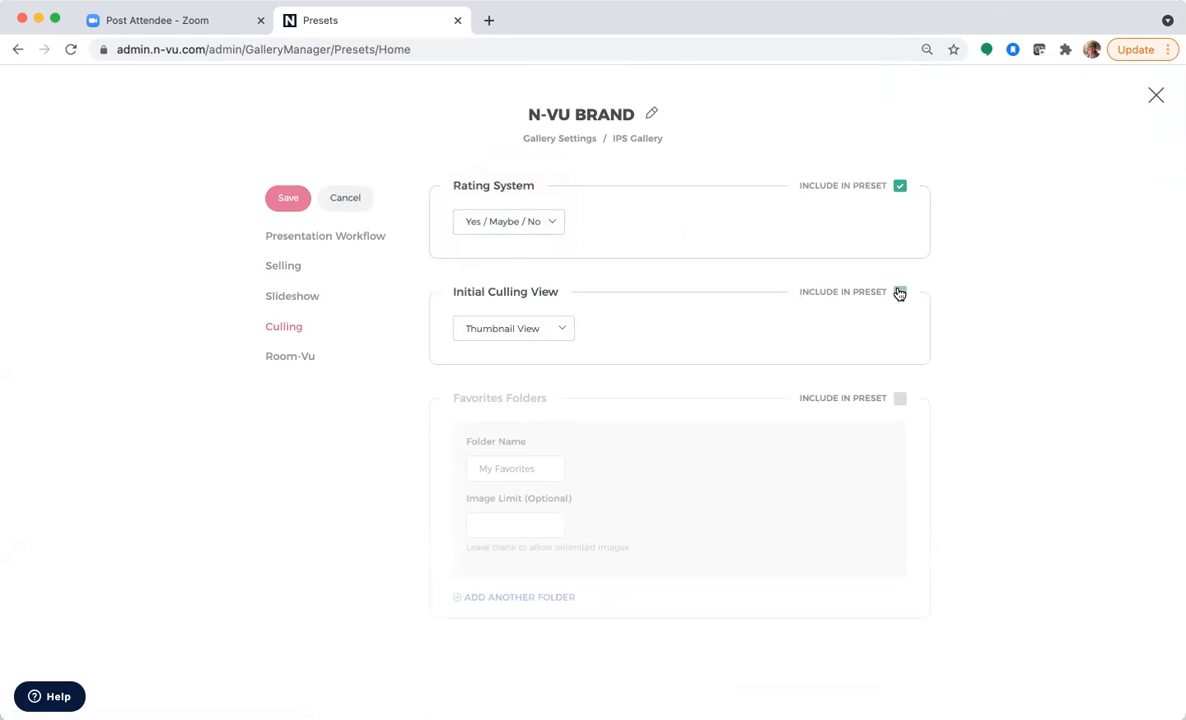
pyautogui.click(557, 329)
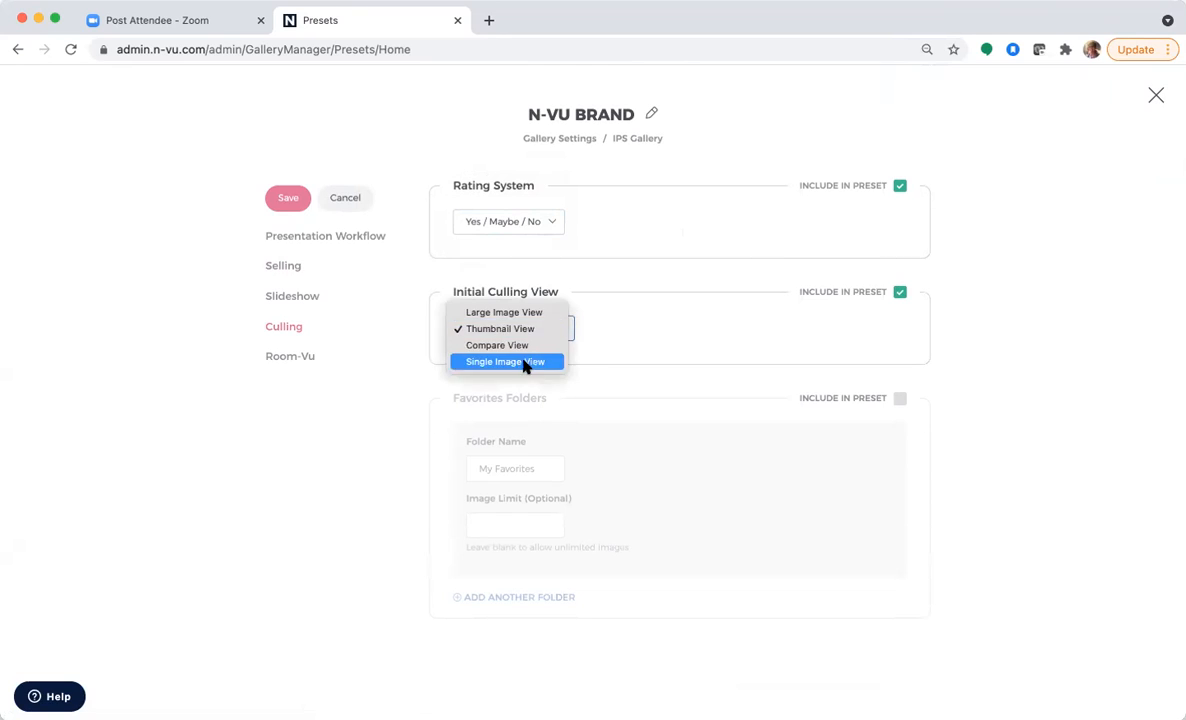
pyautogui.click(635, 328)
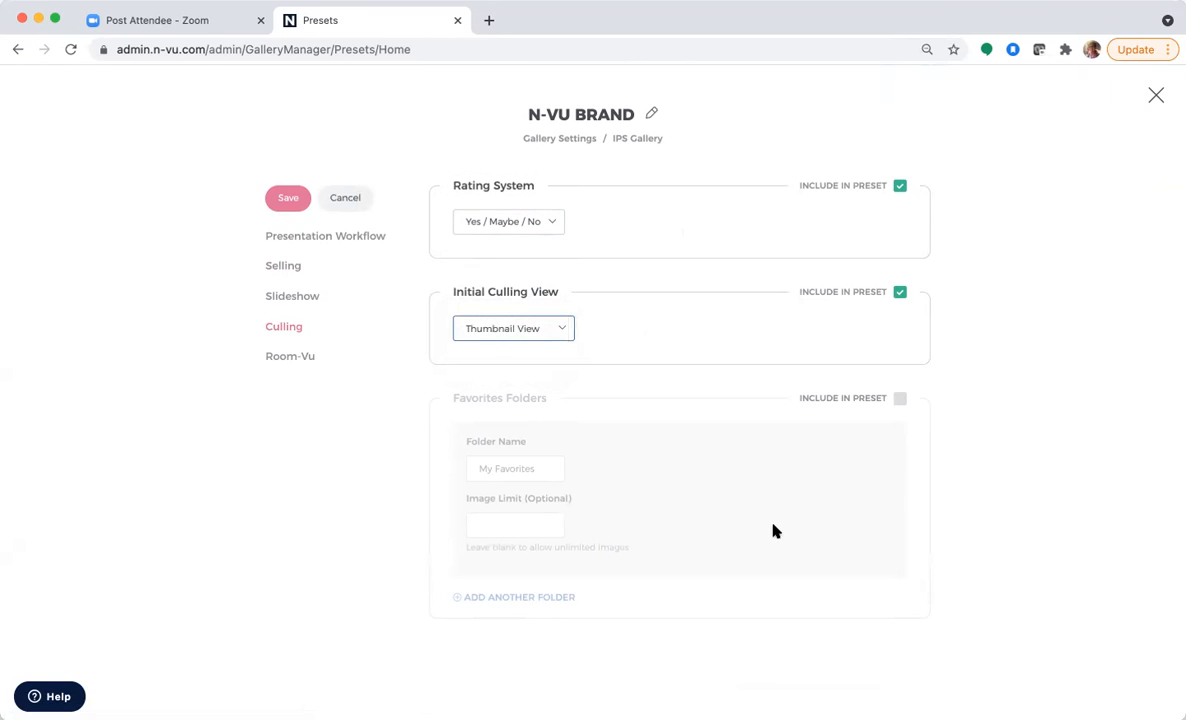
# Include Favorites Folders in the preset and add a second folder named Wall Art
pyautogui.click(900, 397)
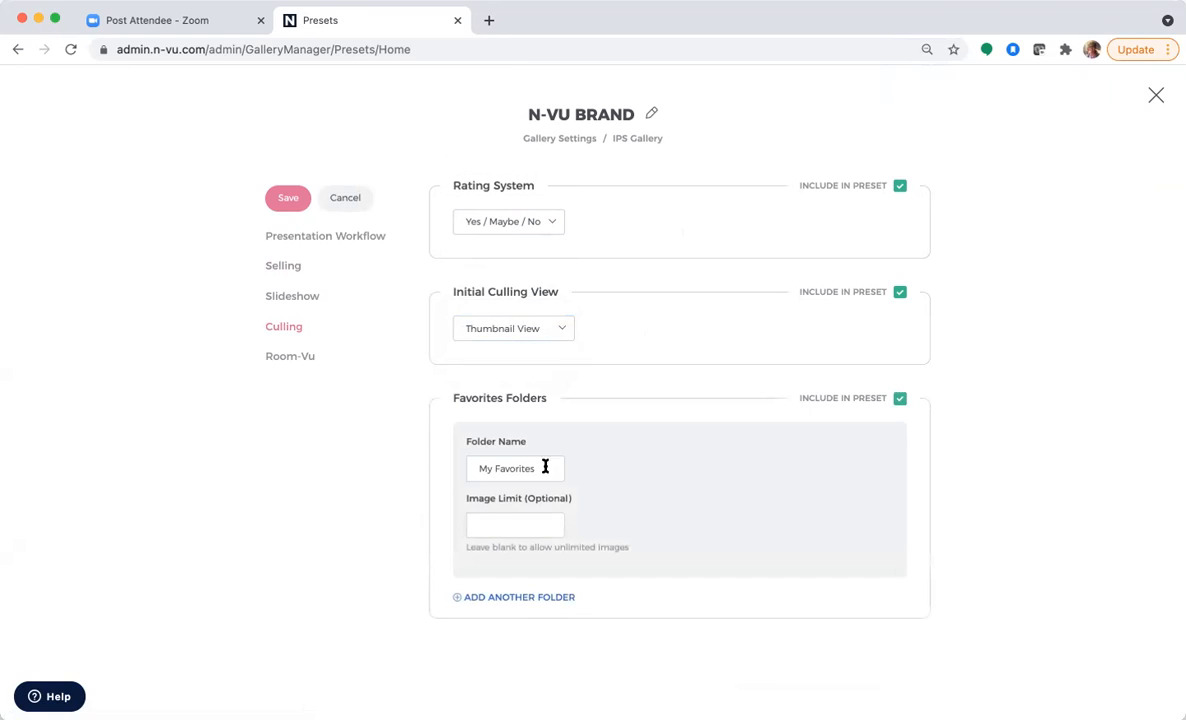
pyautogui.click(522, 597)
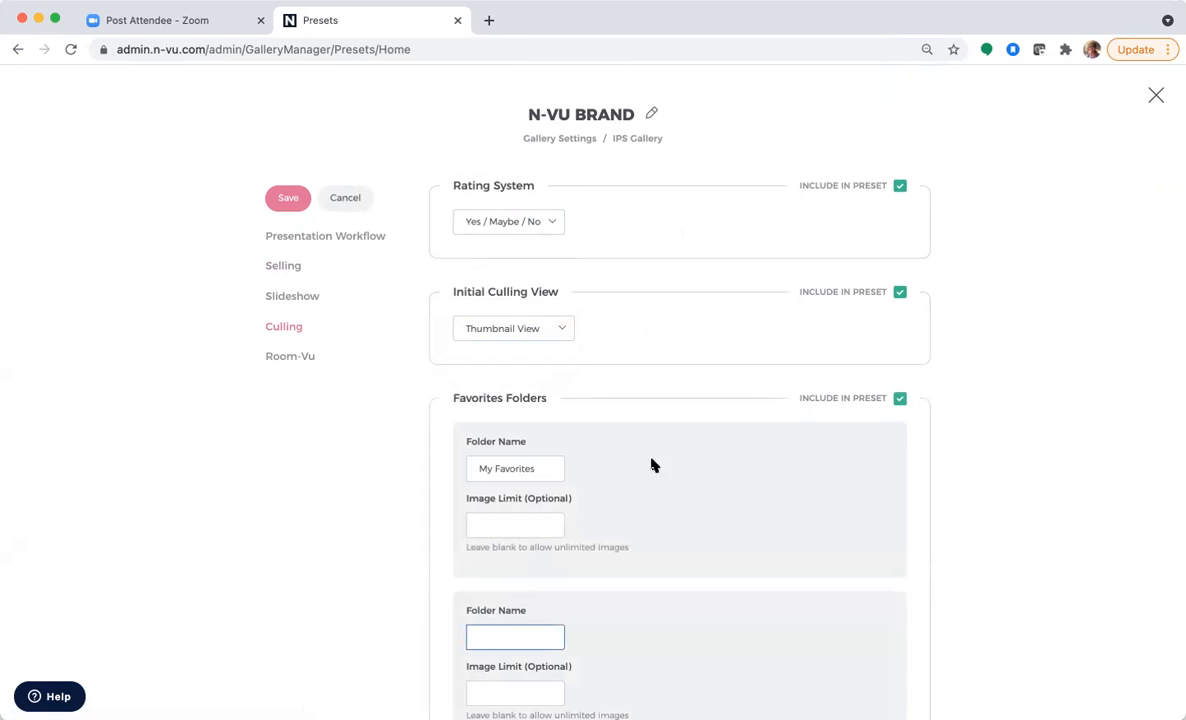
pyautogui.scroll(-3, 651, 465)
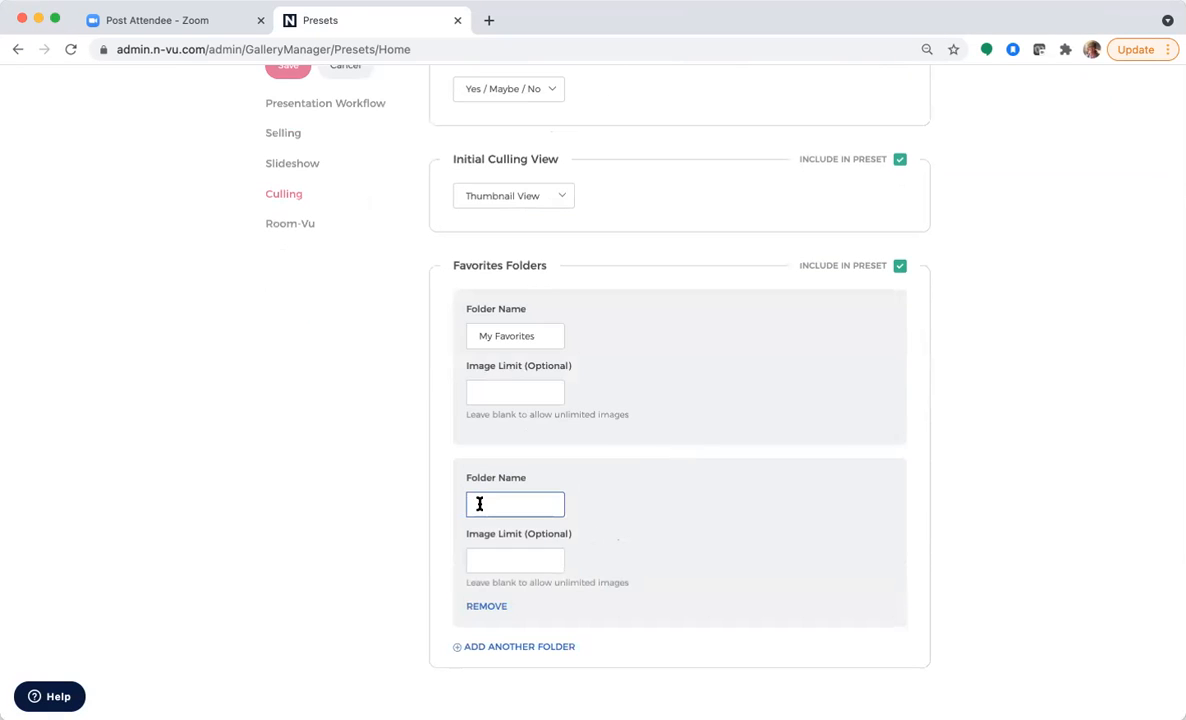
pyautogui.write('Wall Art')
# Add a third favorites folder named Gift Prints
pyautogui.click(495, 646)
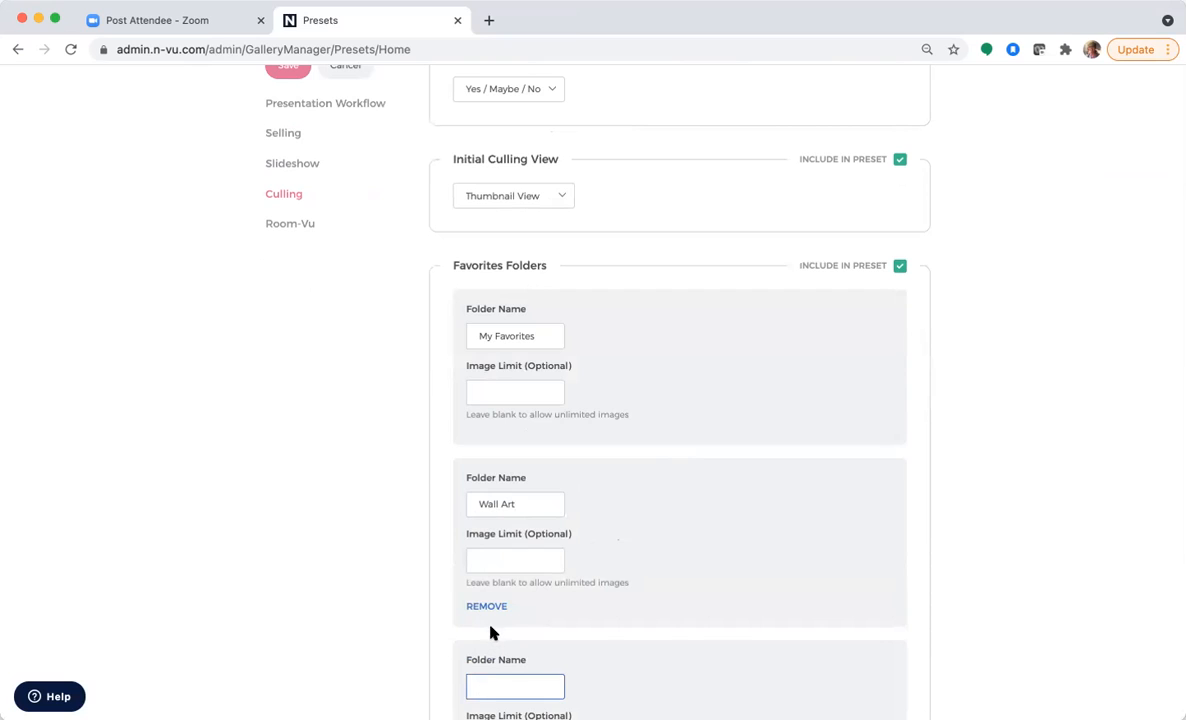
pyautogui.write('Gift')
pyautogui.press('BackSpace')
pyautogui.press('BackSpace')
pyautogui.press('BackSpace')
pyautogui.write('ft Prin')
pyautogui.scroll(-3, 643, 571)
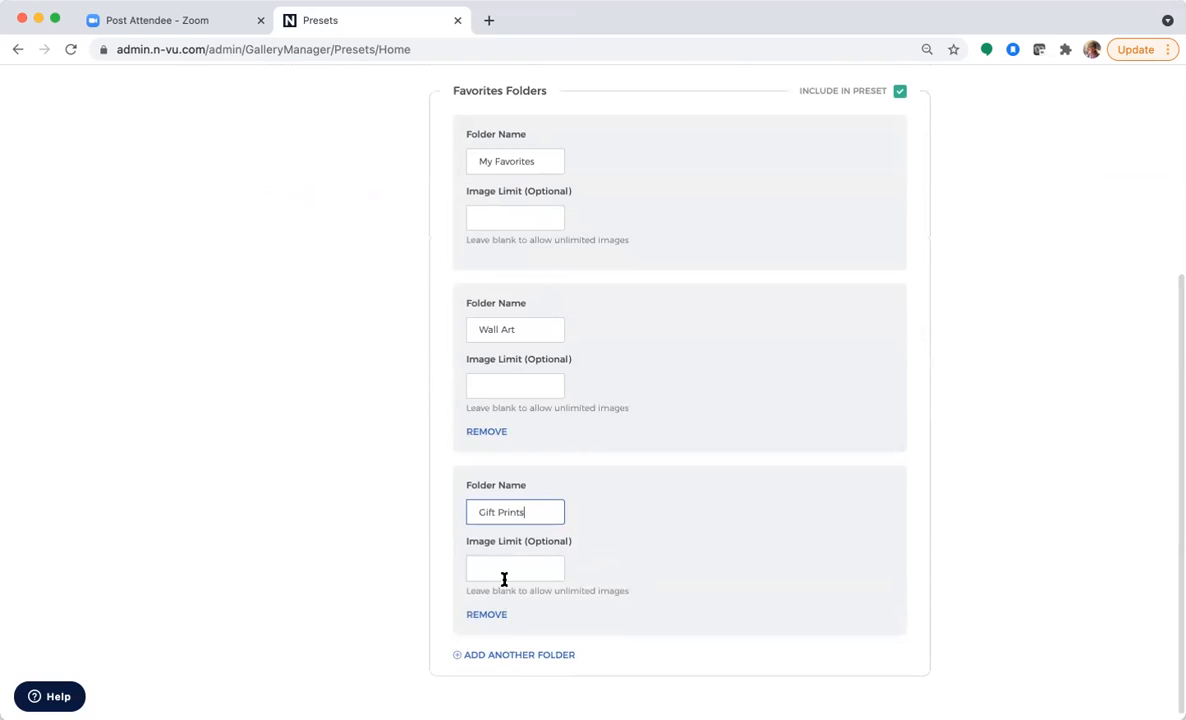
# Add a fourth favorites folder named Album and save the Culling settings
pyautogui.click(492, 655)
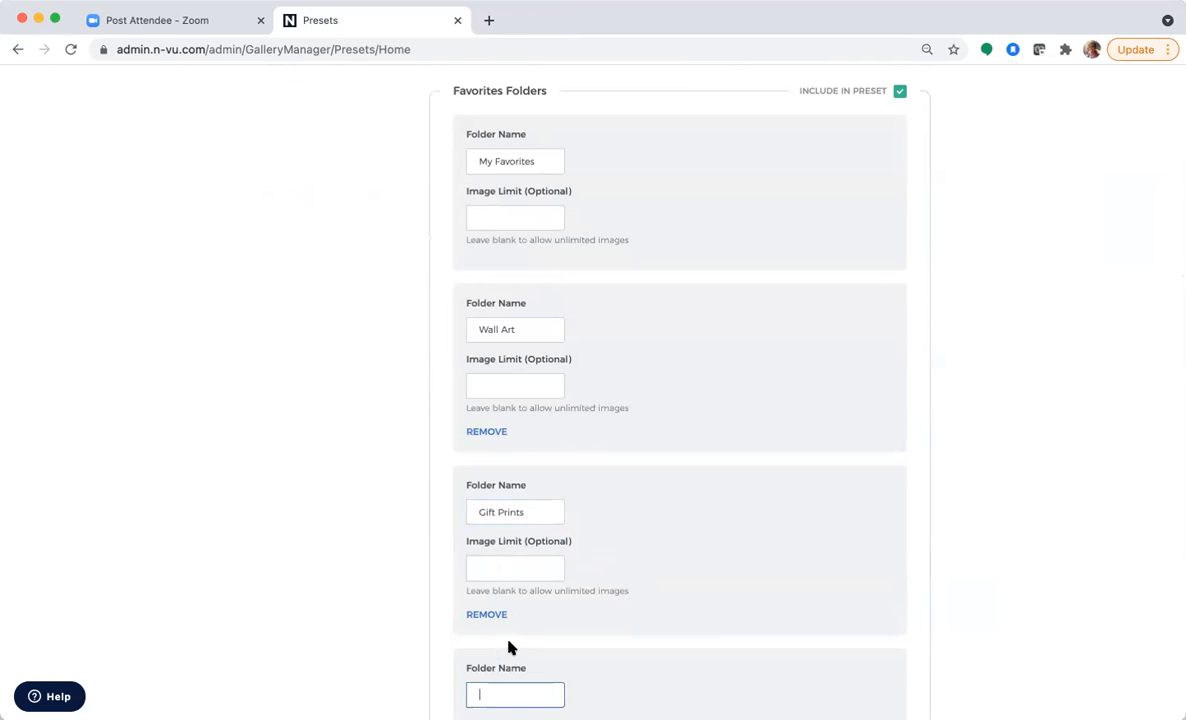
pyautogui.scroll(-2, 508, 648)
pyautogui.write('Album')
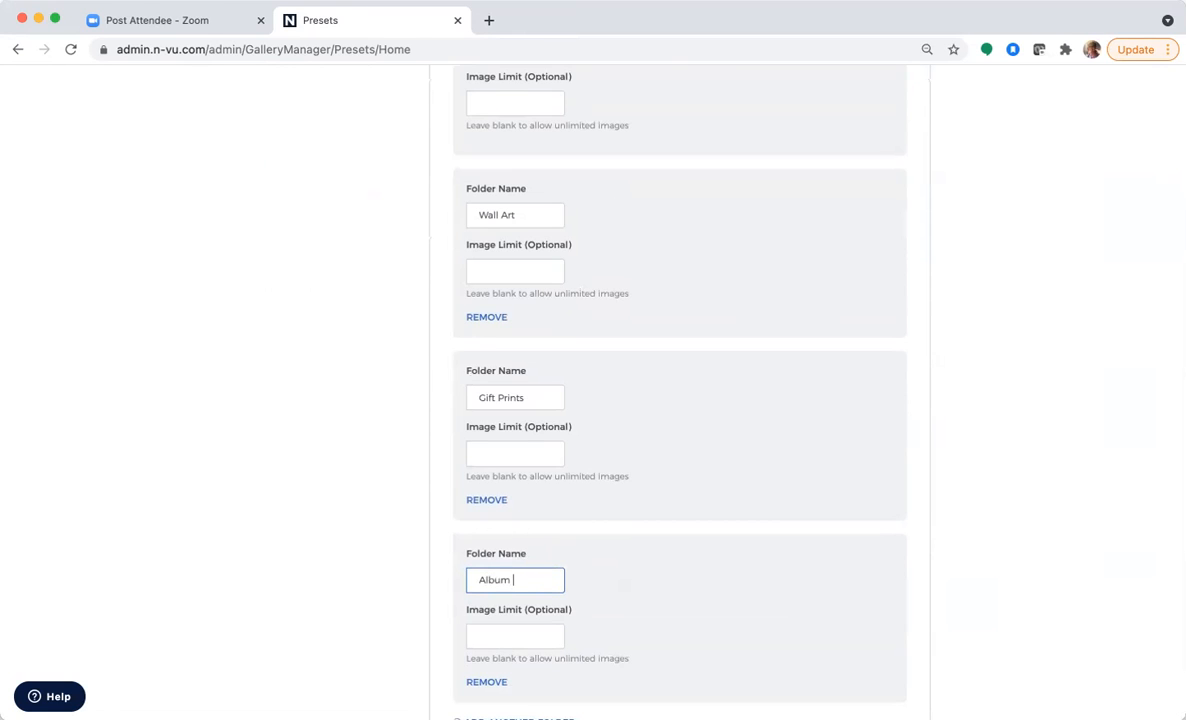
pyautogui.scroll(-2, 680, 400)
pyautogui.scroll(5, 680, 400)
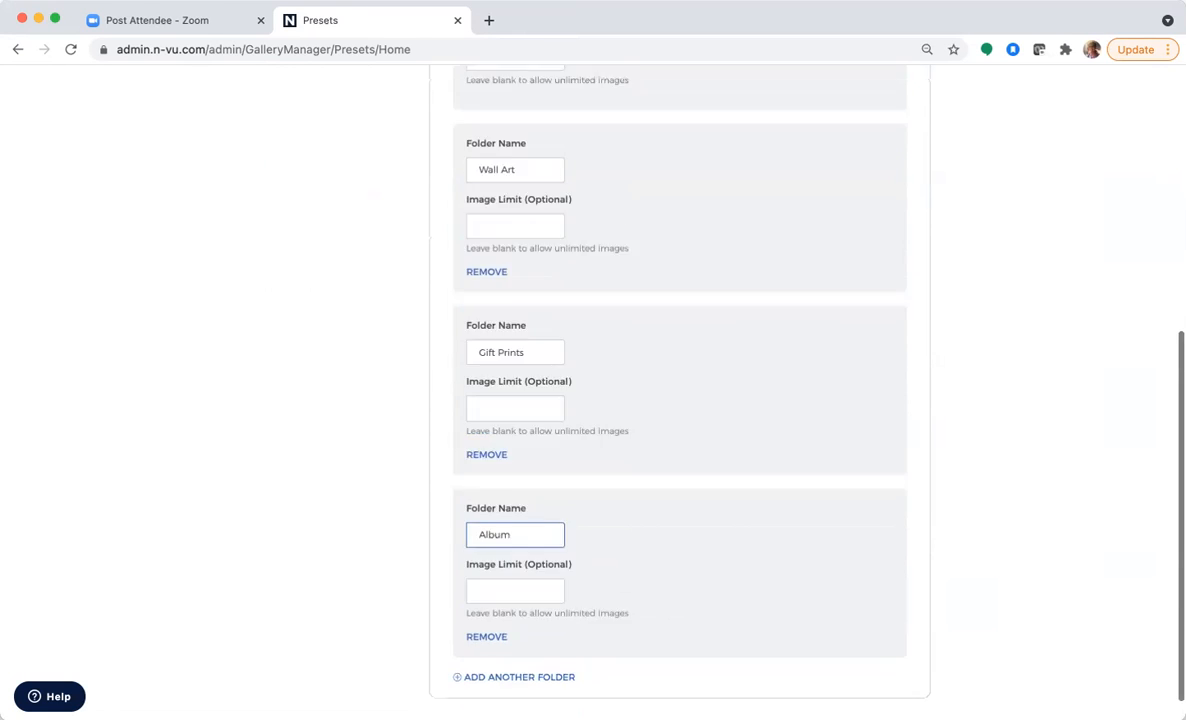
pyautogui.scroll(5, 680, 400)
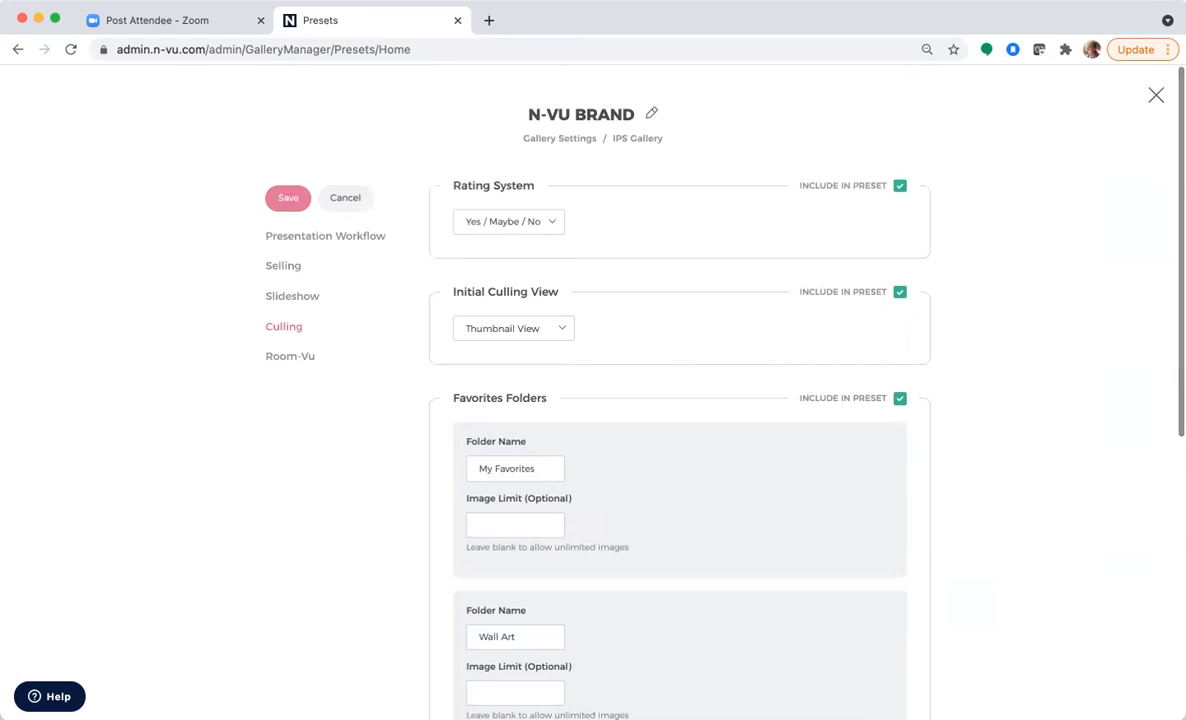
pyautogui.click(285, 199)
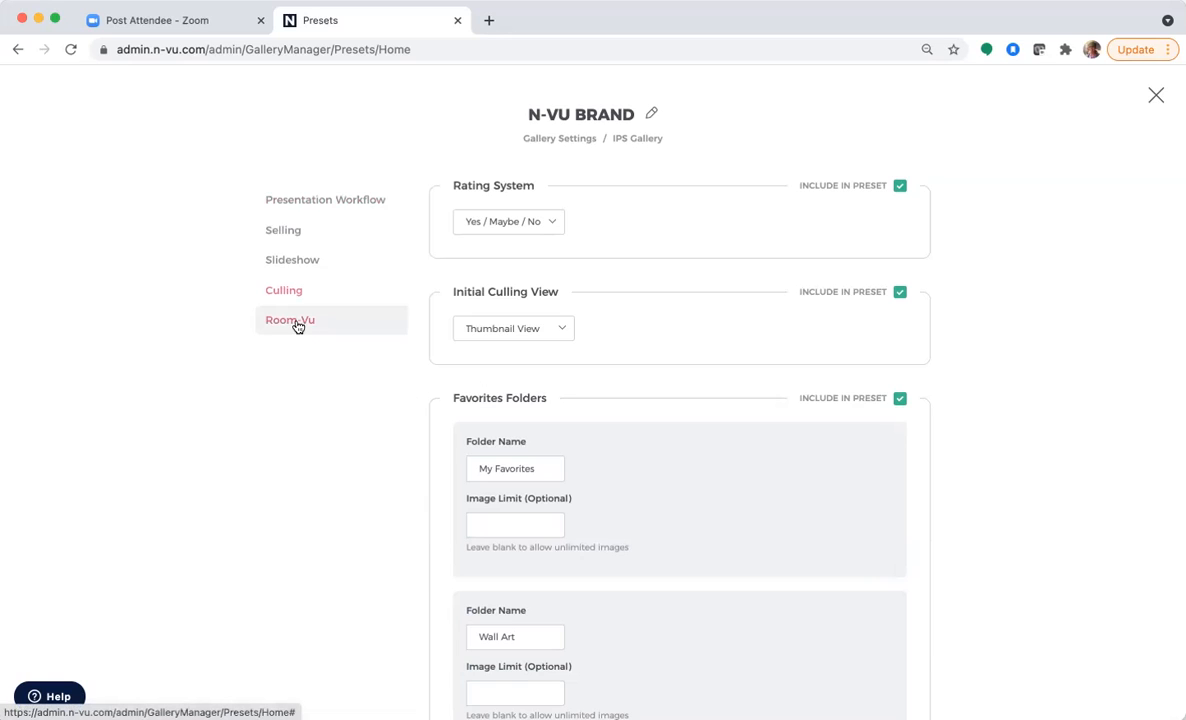
# Include Room-Vu, switched on, in the preset, then save and close the gallery settings preset
pyautogui.click(297, 323)
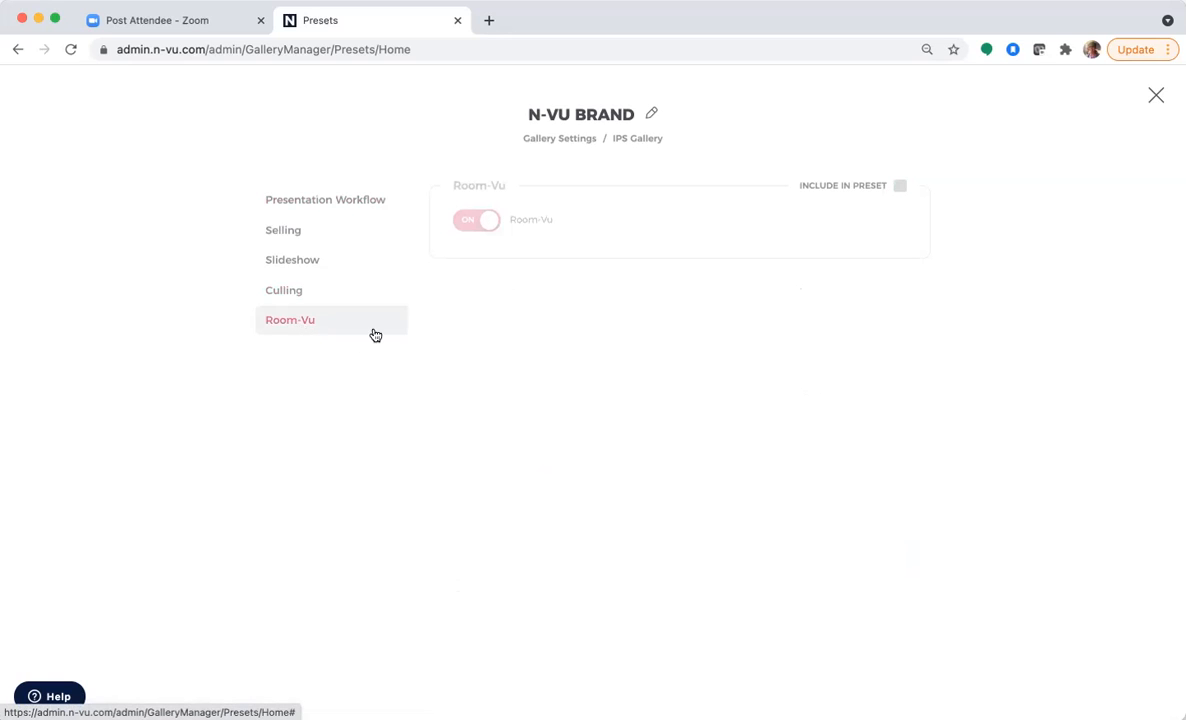
pyautogui.click(900, 186)
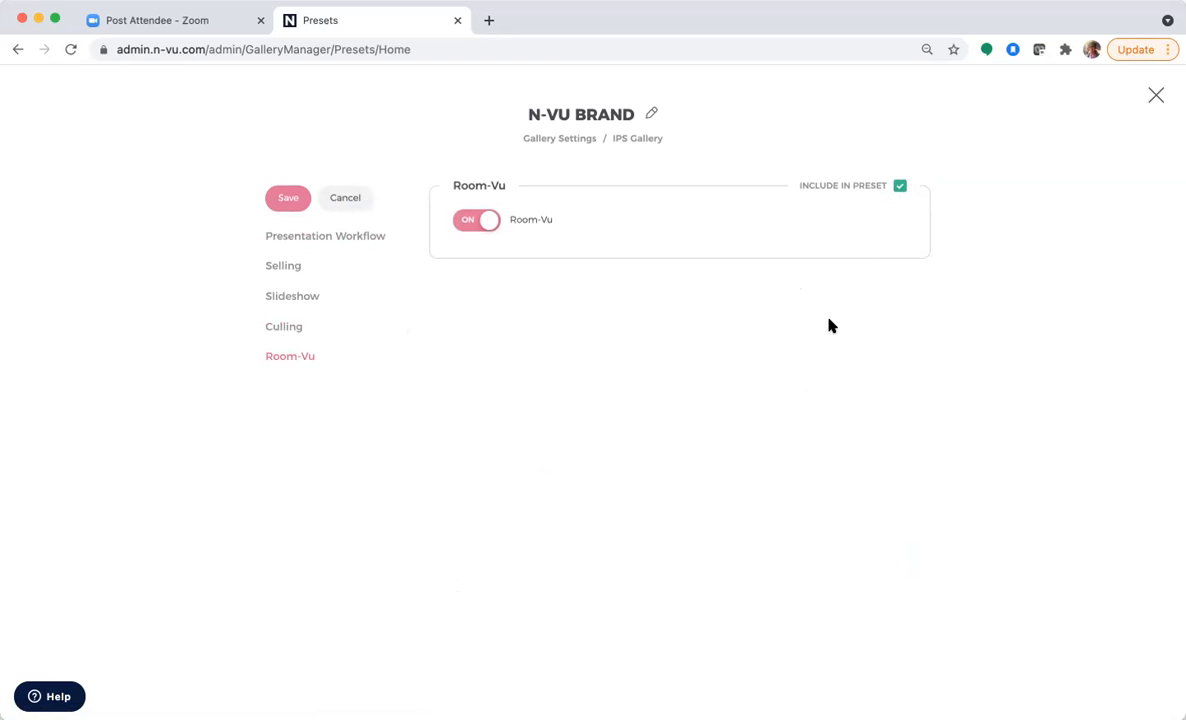
pyautogui.click(289, 200)
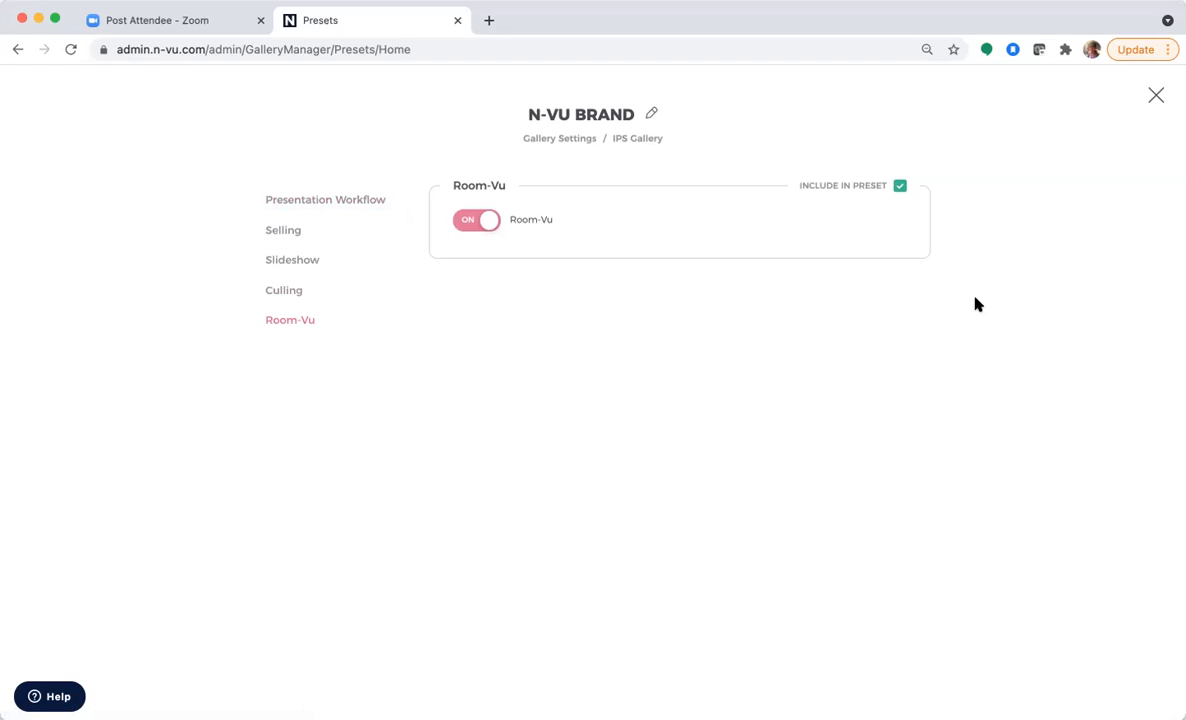
pyautogui.click(1156, 96)
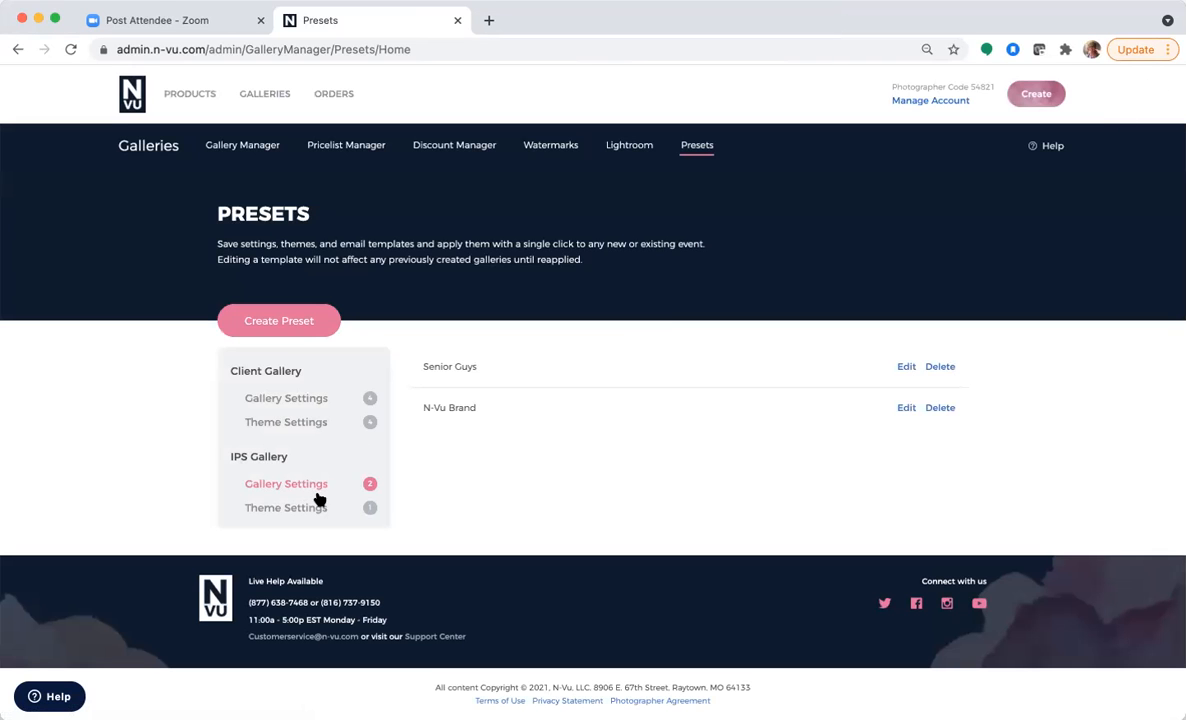
# Create a Theme Settings preset for the In-Person Sales Gallery named N-Vu Brand Preset
pyautogui.click(299, 327)
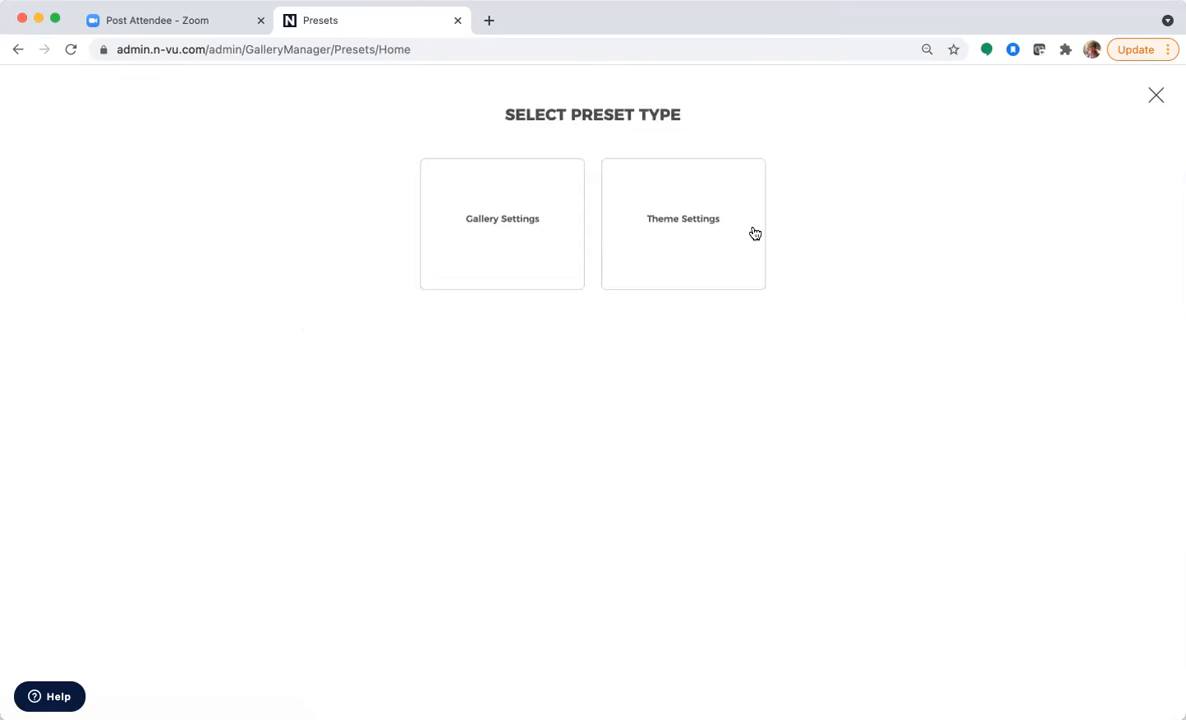
pyautogui.click(688, 238)
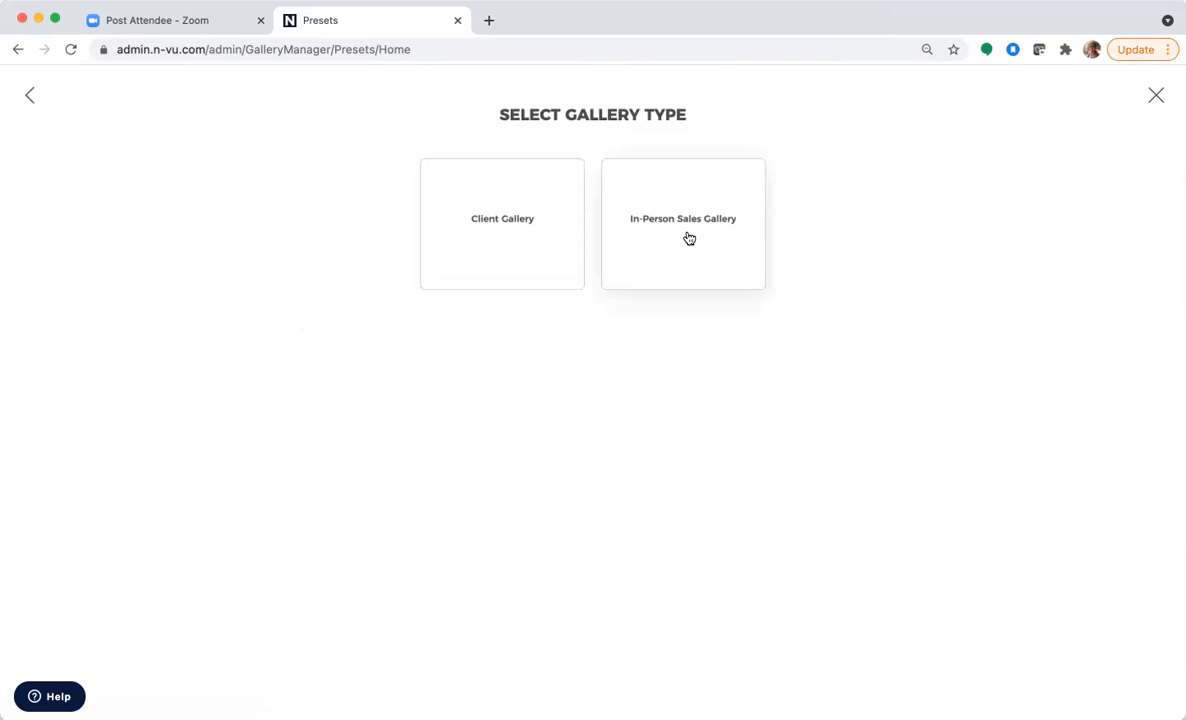
pyautogui.click(688, 238)
pyautogui.click(622, 192)
pyautogui.write('N-Vu Brand Preset')
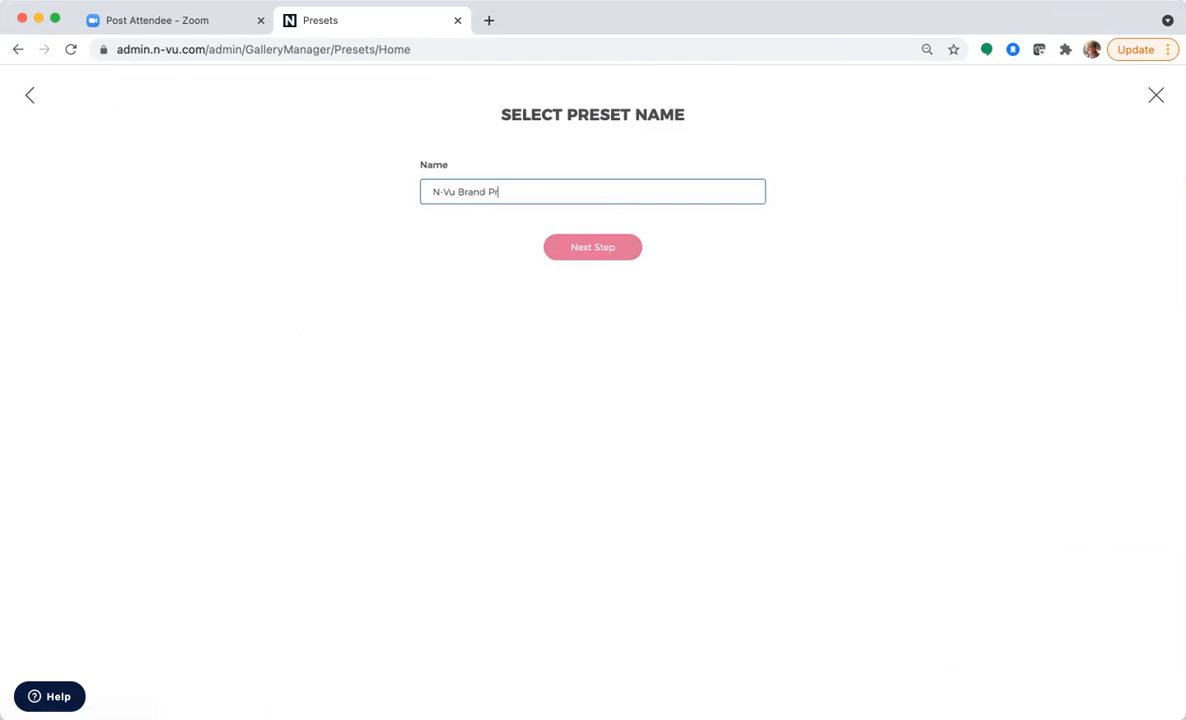
pyautogui.click(616, 251)
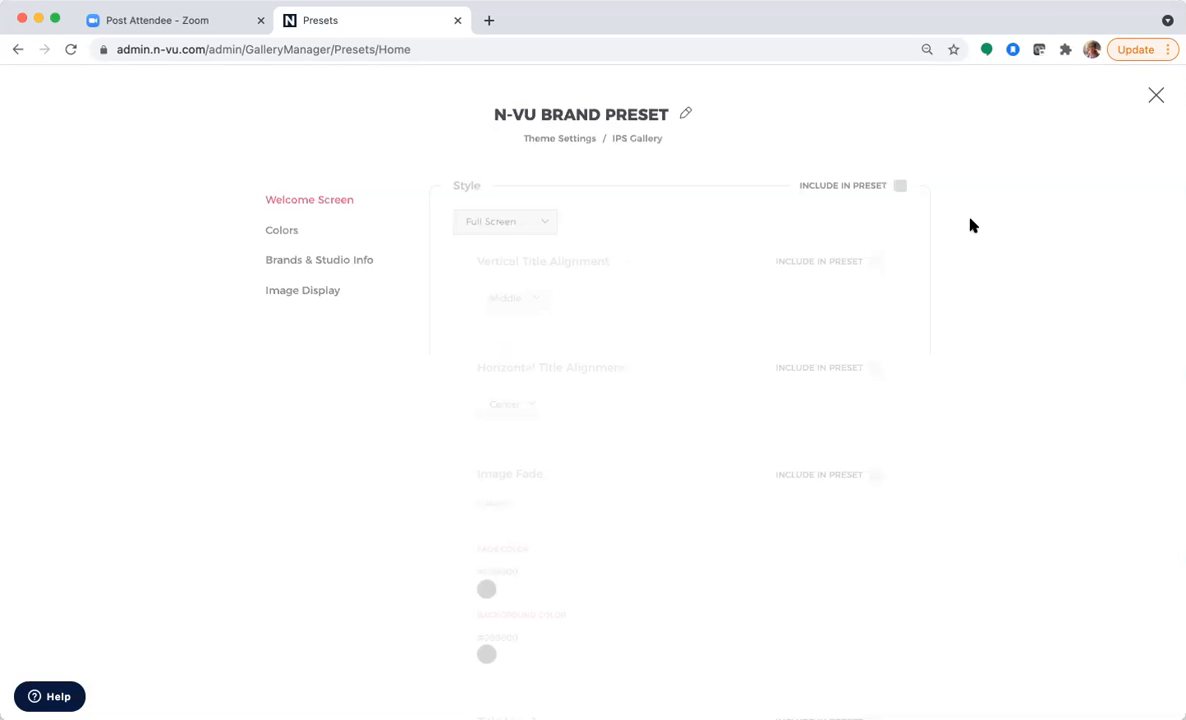
# Include the Full Screen style, Middle vertical and Center horizontal title alignment, and Image Fade in the welcome screen preset
pyautogui.click(899, 186)
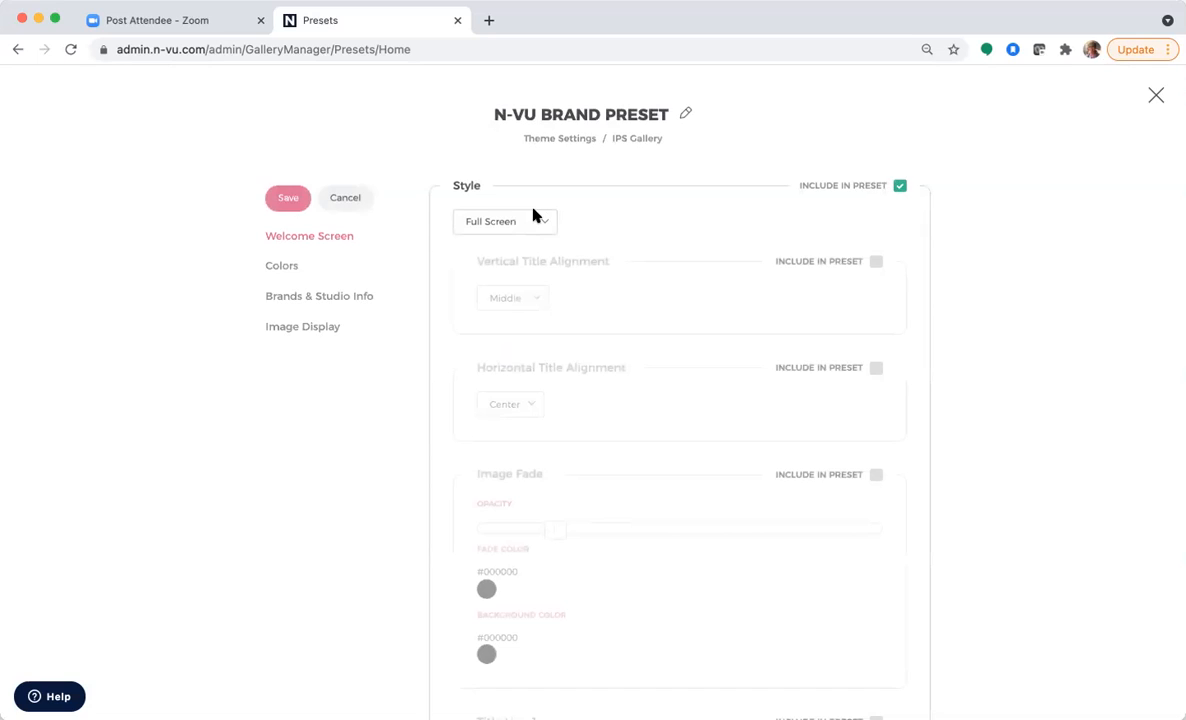
pyautogui.click(875, 261)
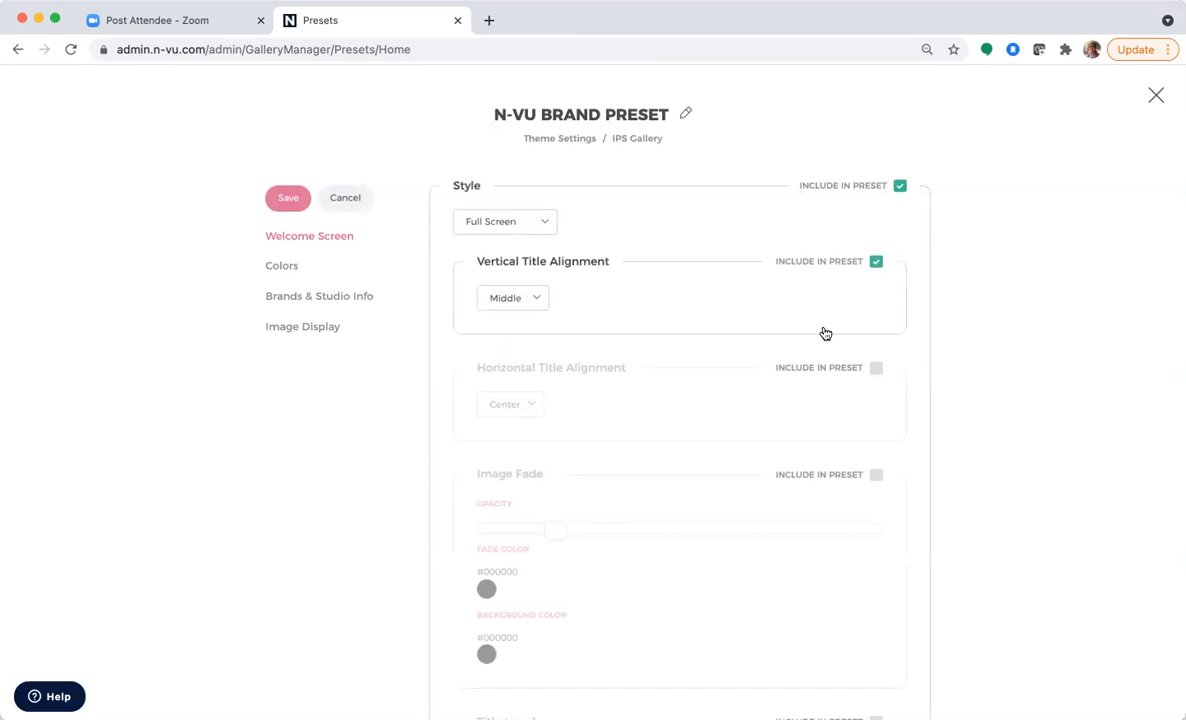
pyautogui.click(876, 369)
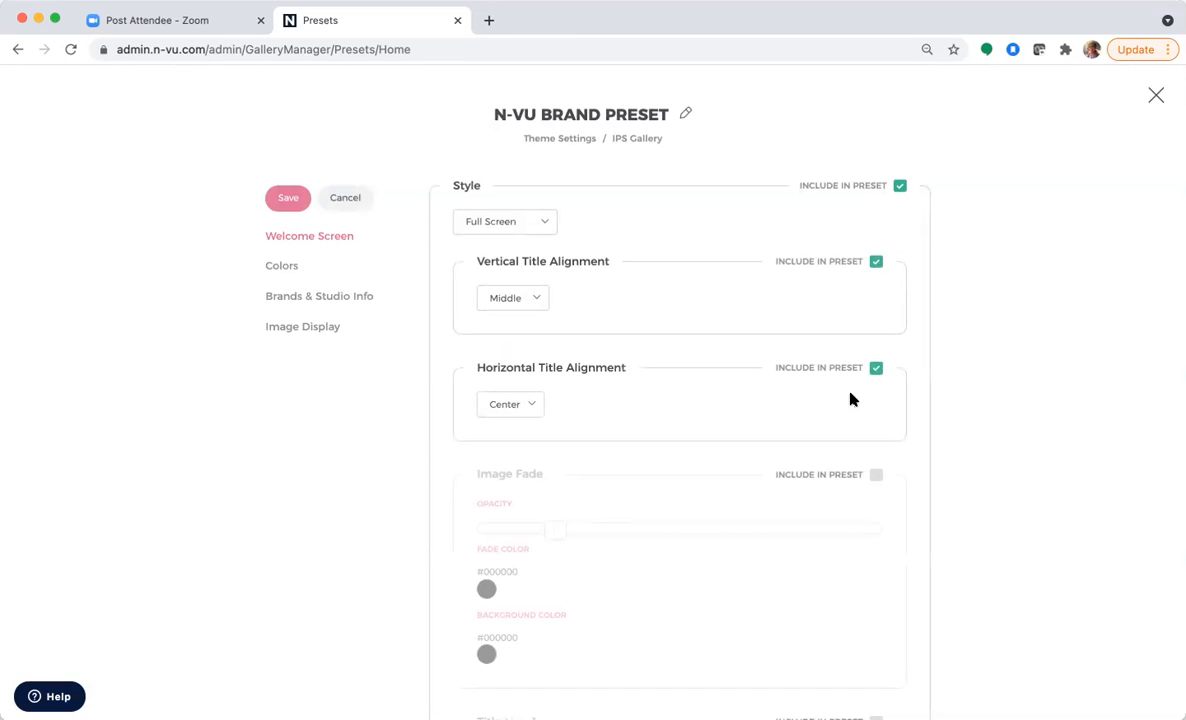
pyautogui.scroll(-2, 808, 440)
pyautogui.click(876, 393)
# Include Studio Name in the preset with Hide Studio Name switched on, leaving Title Line 1 out, and save the Welcome Screen settings
pyautogui.scroll(-5, 808, 513)
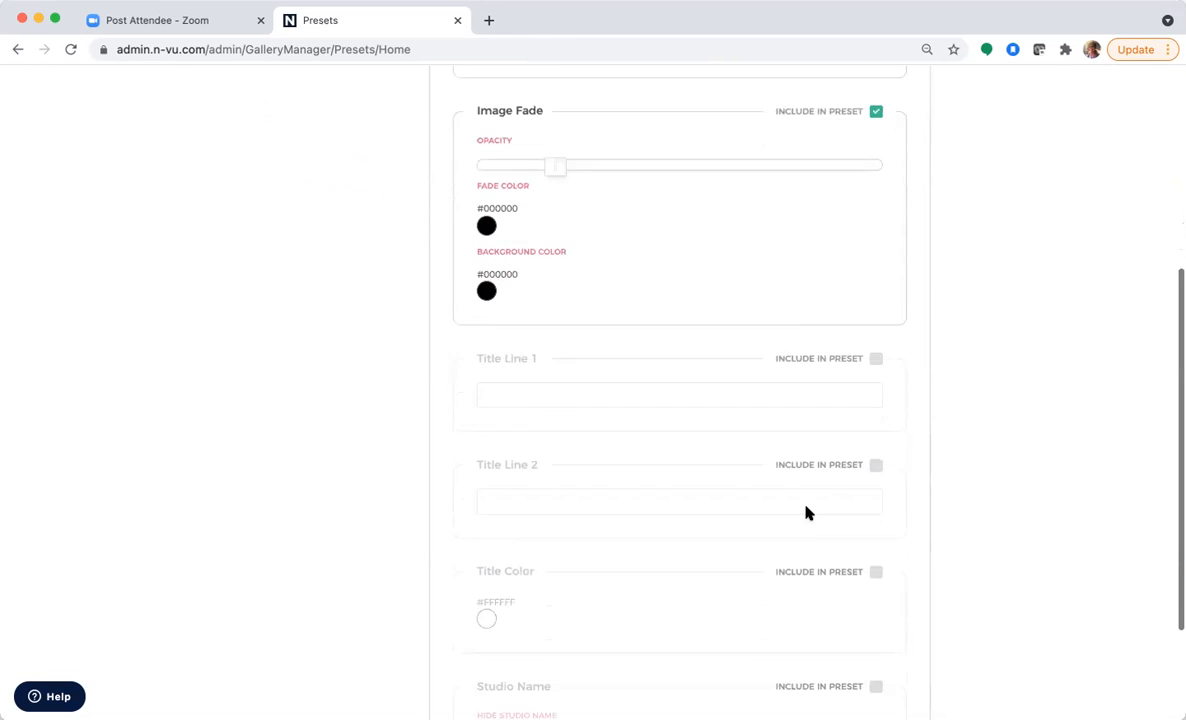
pyautogui.scroll(-1, 808, 513)
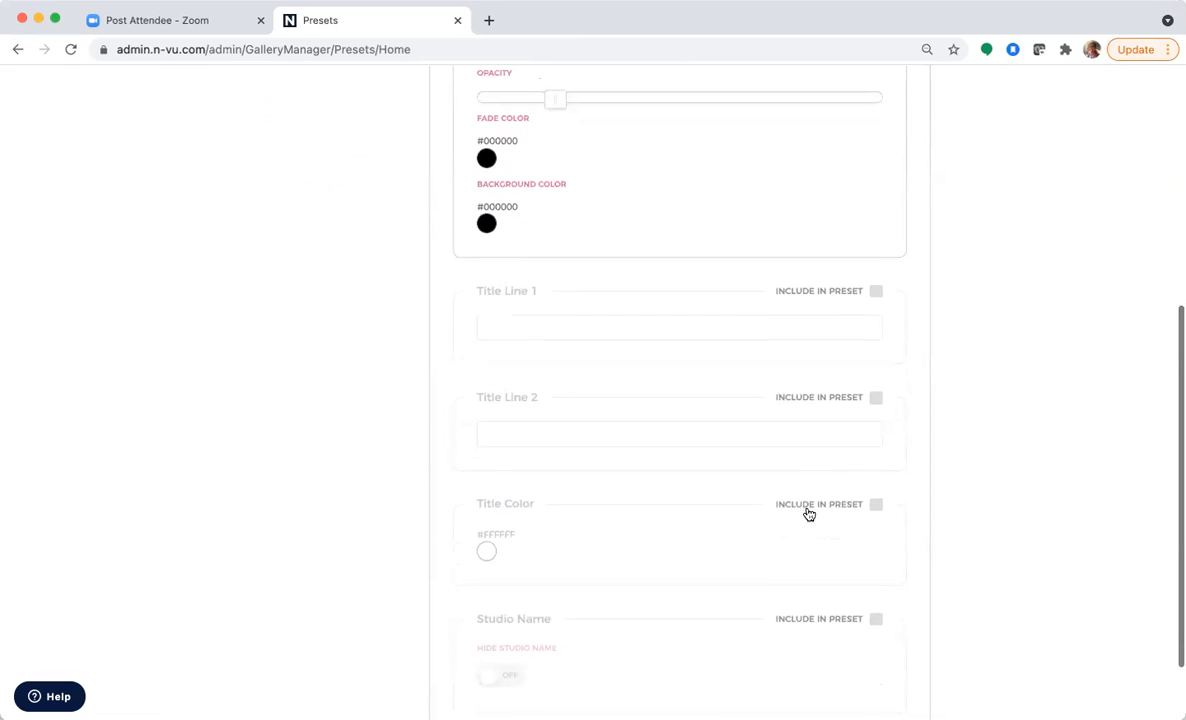
pyautogui.click(876, 292)
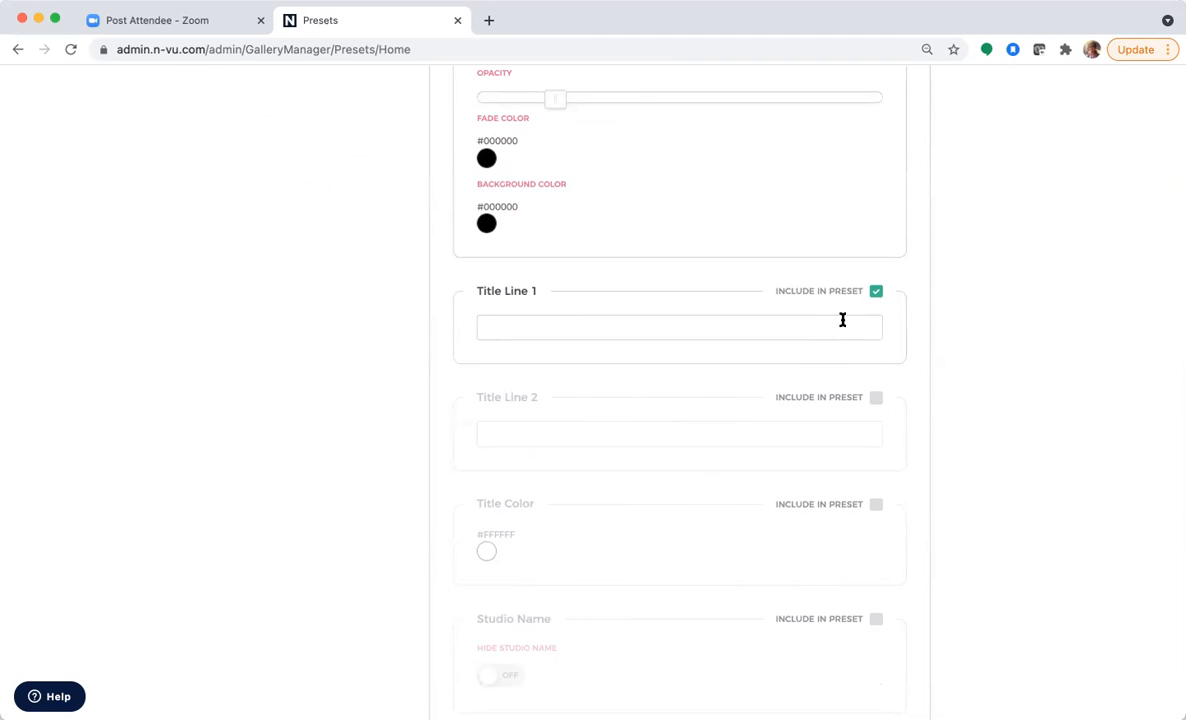
pyautogui.click(876, 292)
pyautogui.scroll(-2, 909, 344)
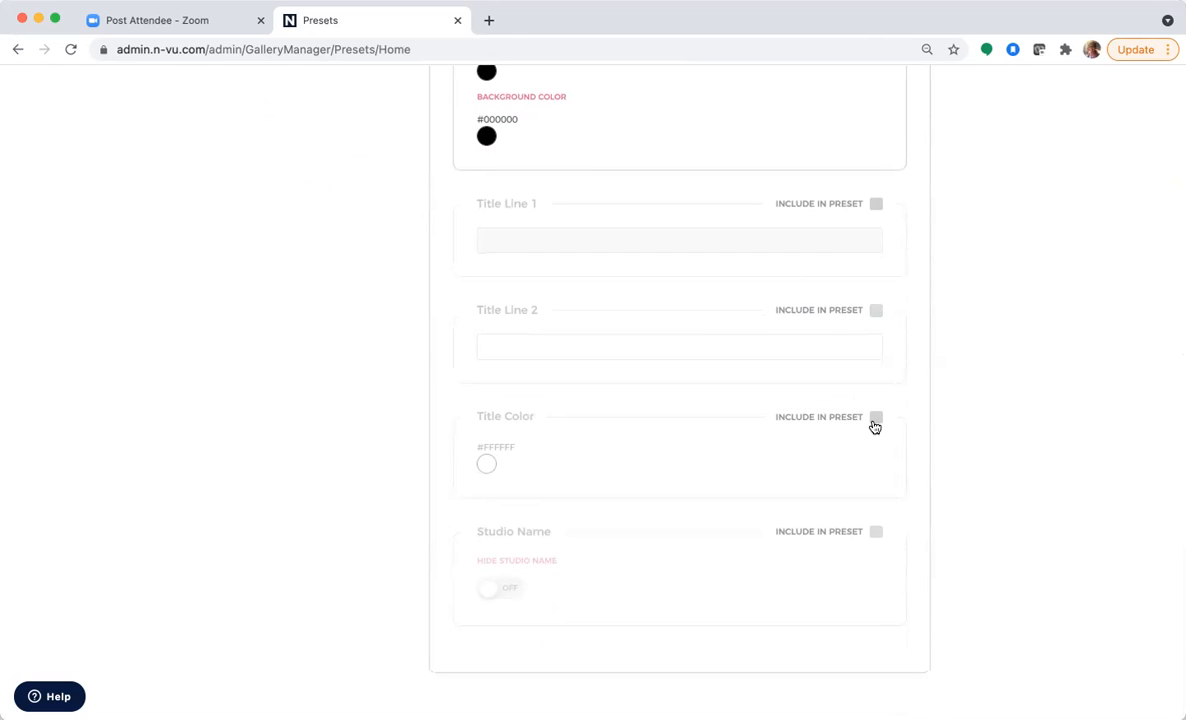
pyautogui.scroll(-1, 875, 424)
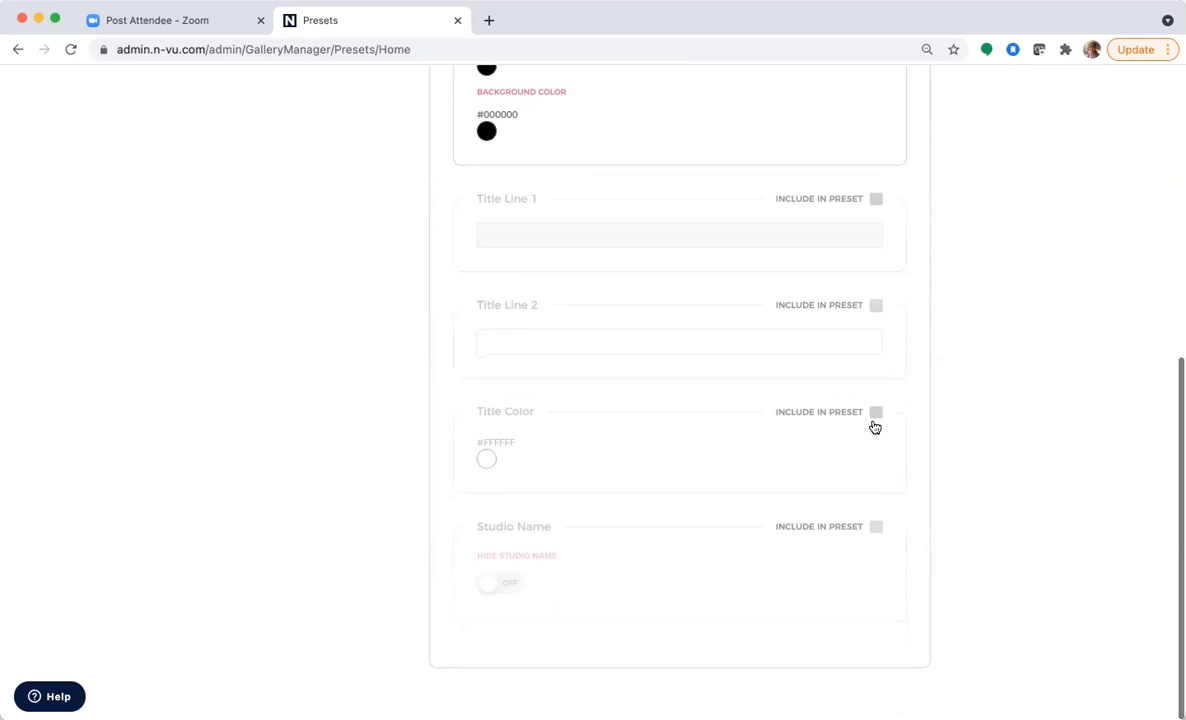
pyautogui.click(875, 528)
pyautogui.click(495, 583)
pyautogui.scroll(7, 609, 461)
pyautogui.scroll(5, 609, 461)
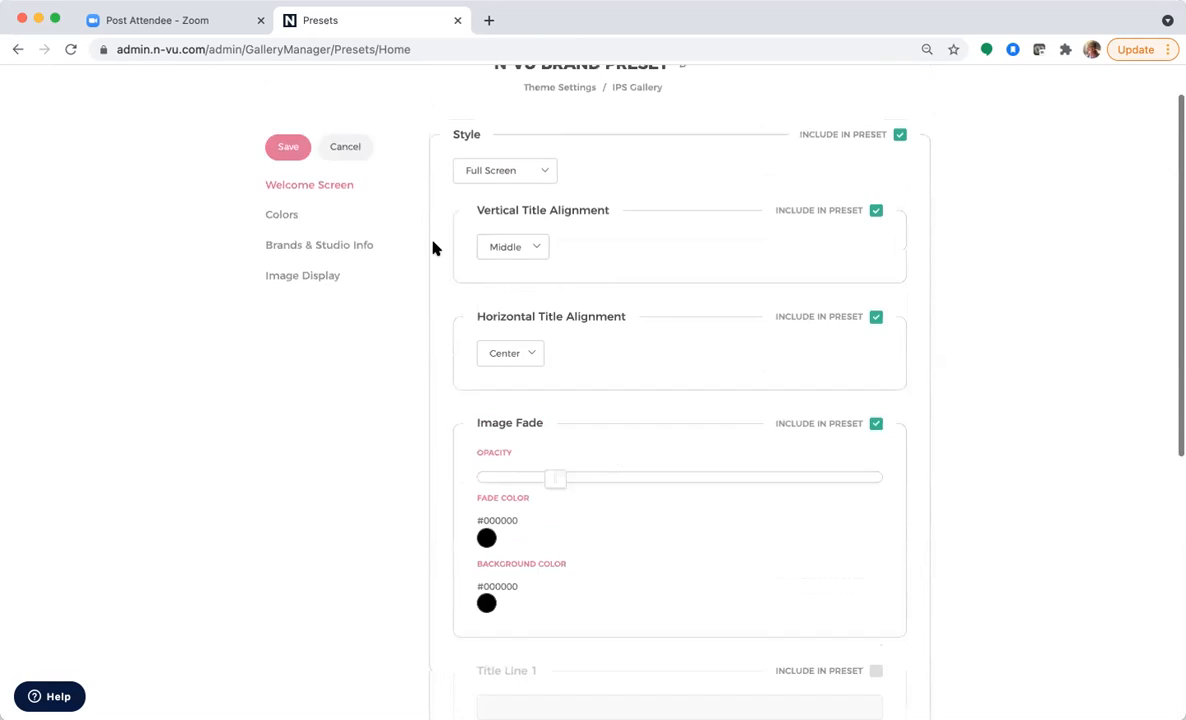
pyautogui.click(286, 198)
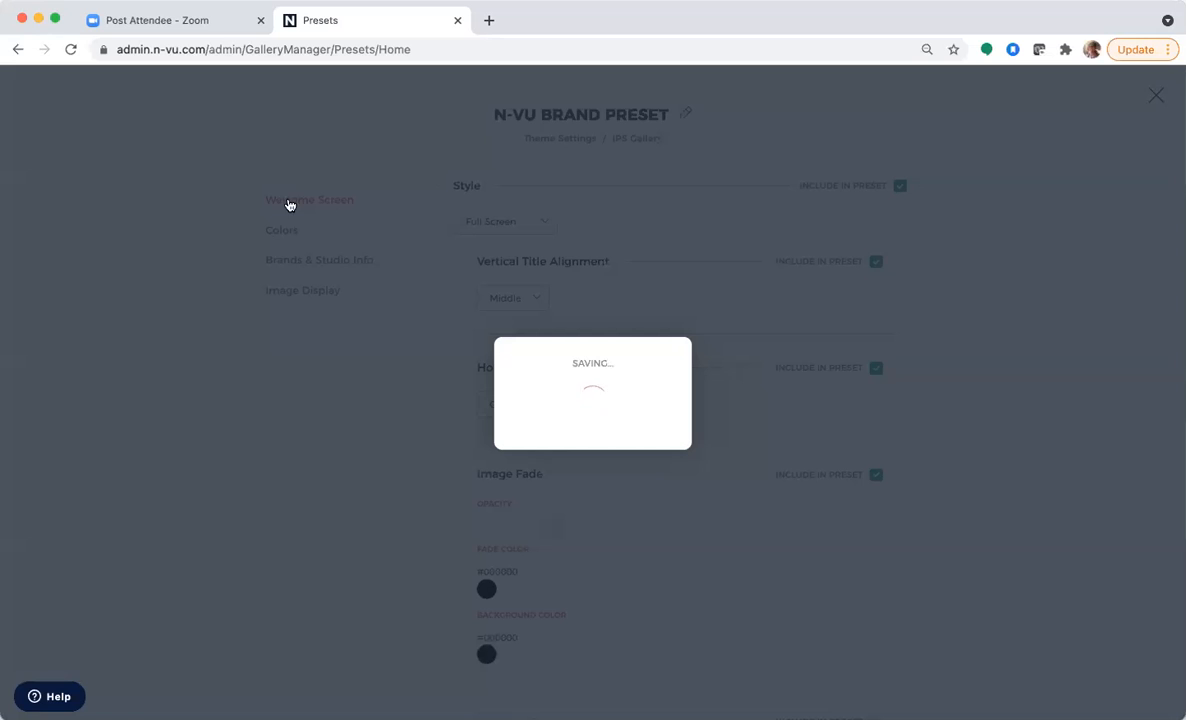
# Include Colors in the theme preset with the accent color set to pink #E574BC, and save the section
pyautogui.click(300, 237)
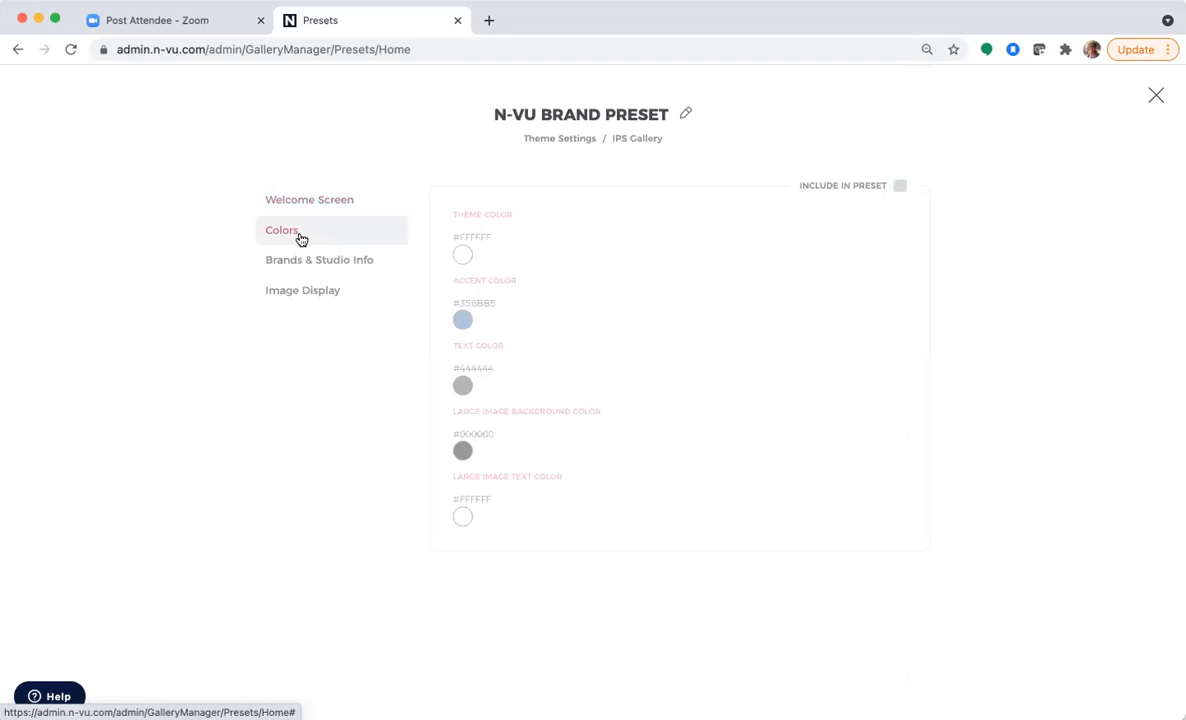
pyautogui.click(898, 188)
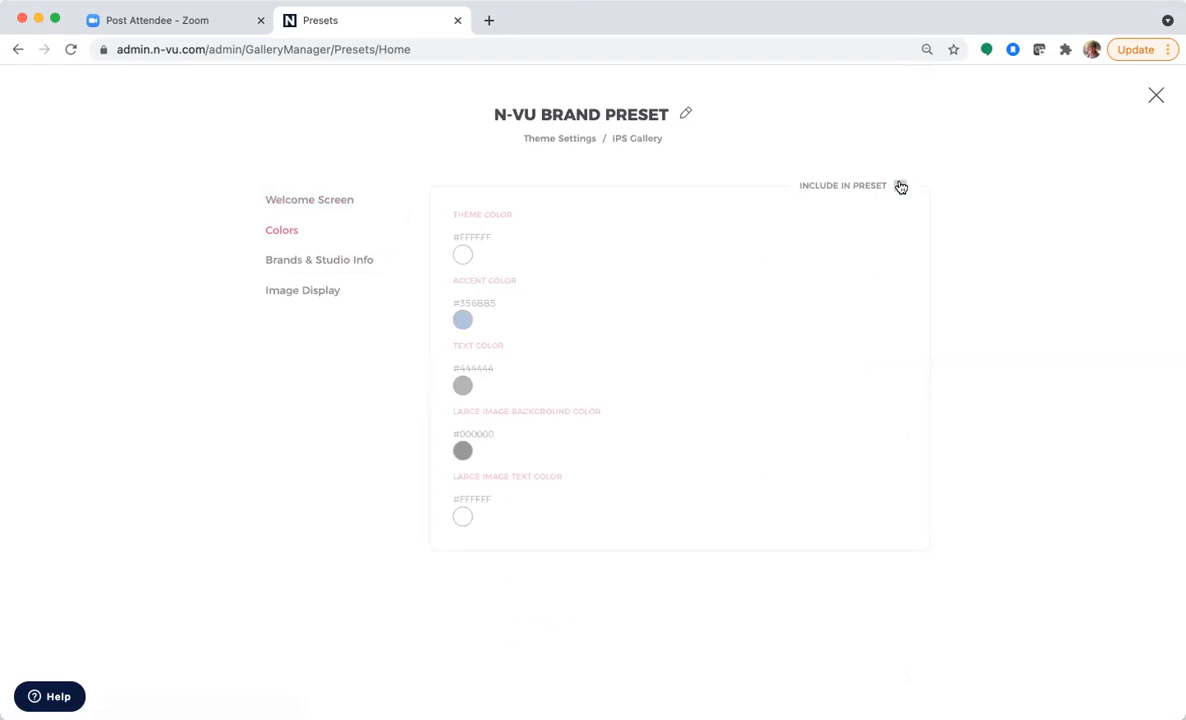
pyautogui.click(462, 319)
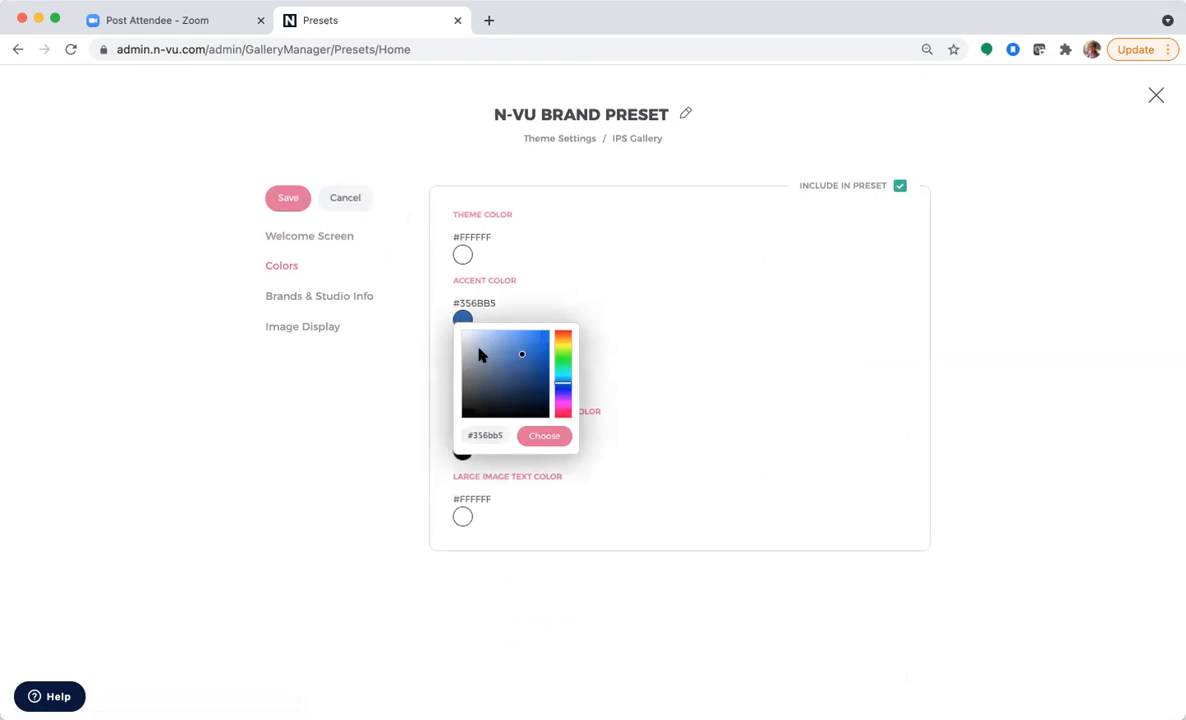
pyautogui.moveTo(561, 386); pyautogui.dragTo(560, 412)
pyautogui.moveTo(493, 339); pyautogui.dragTo(505, 342)
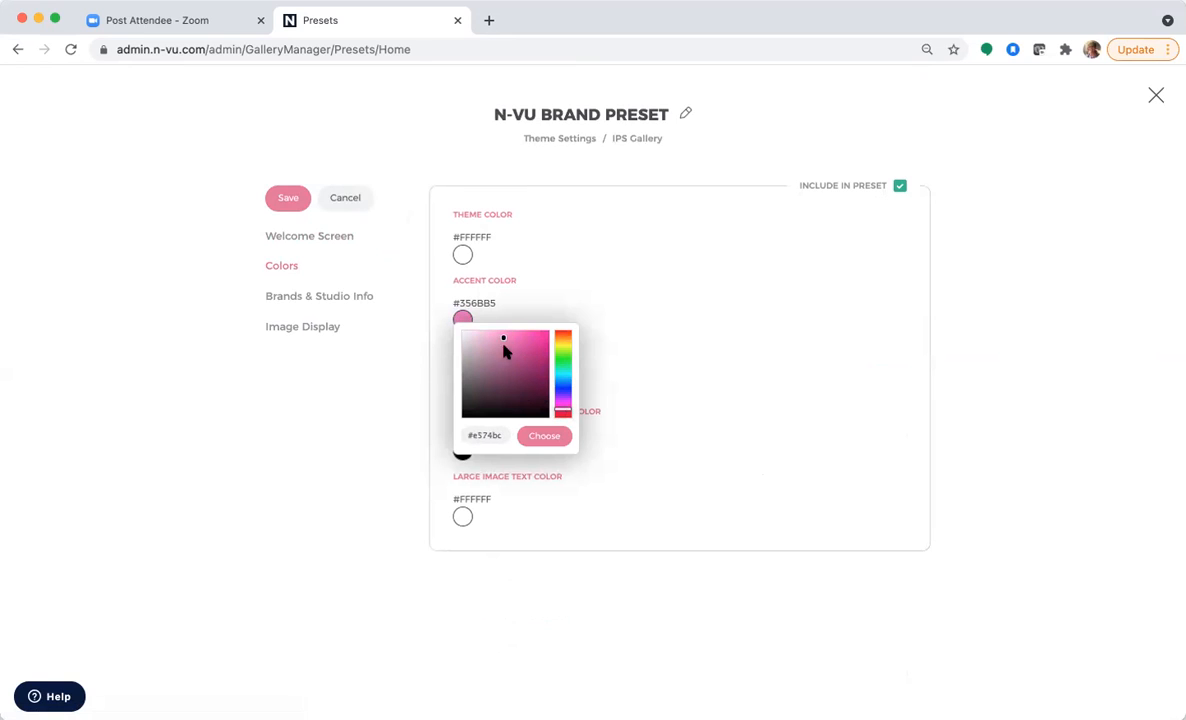
pyautogui.click(541, 440)
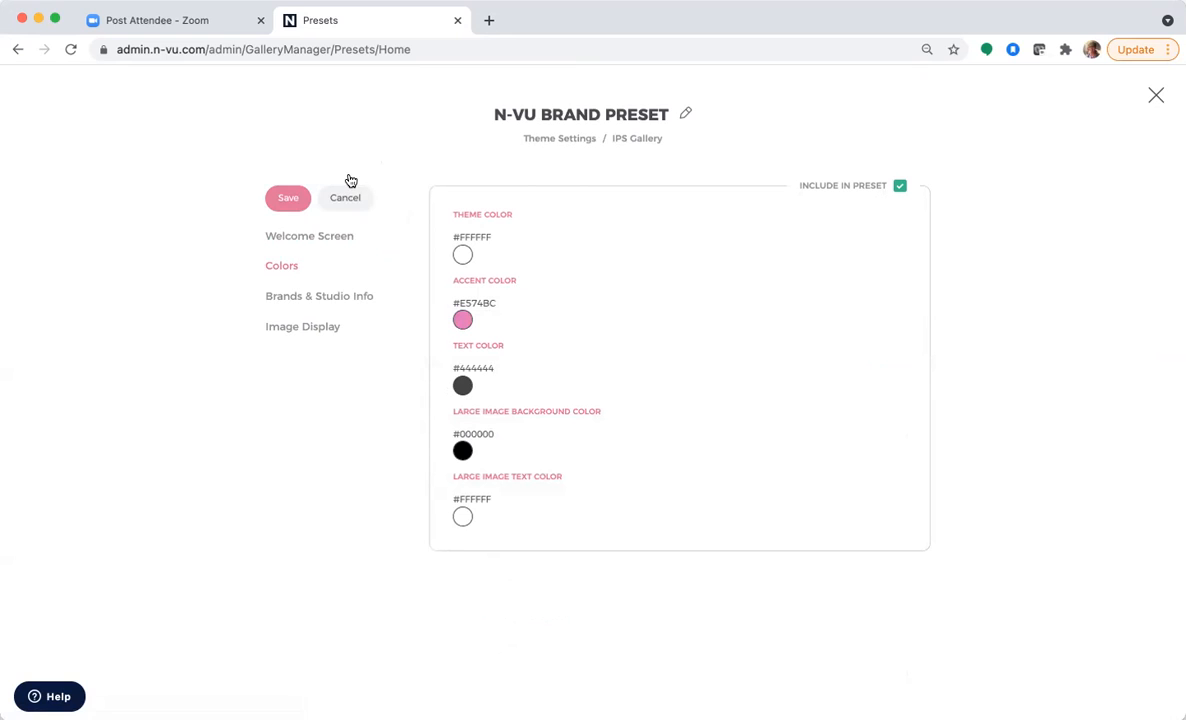
pyautogui.click(288, 204)
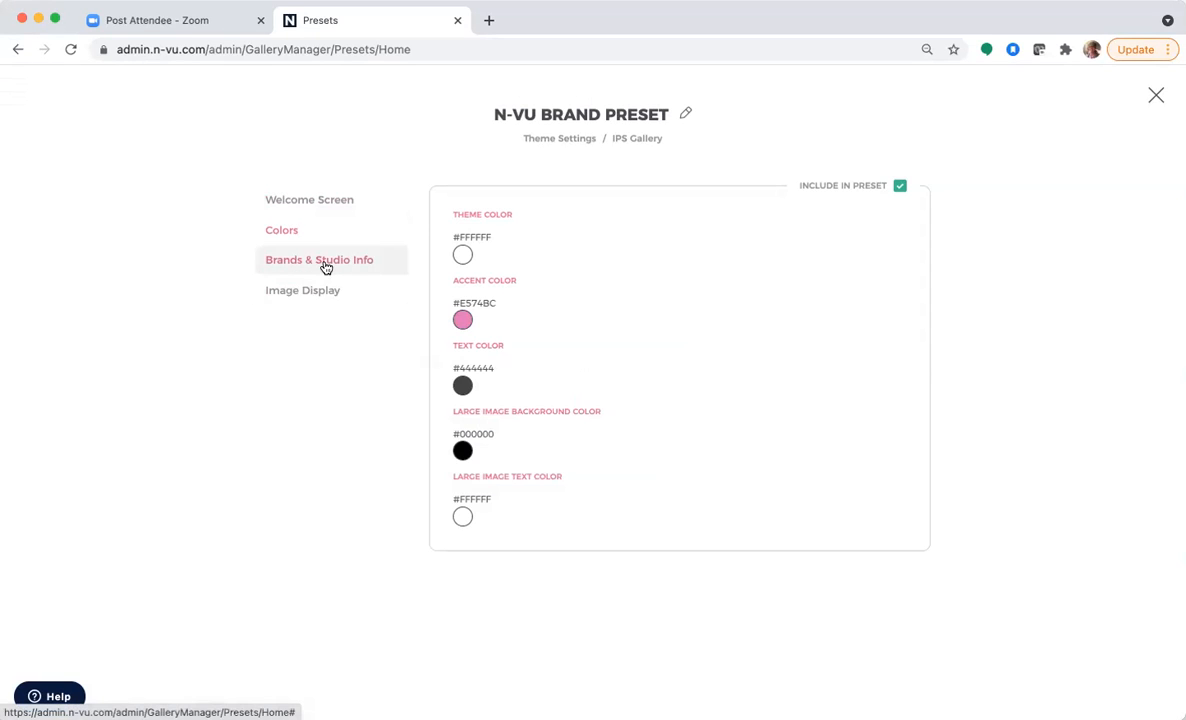
# Include Brands & Studio Info in the preset with Default Brand selected, and save the section
pyautogui.click(326, 266)
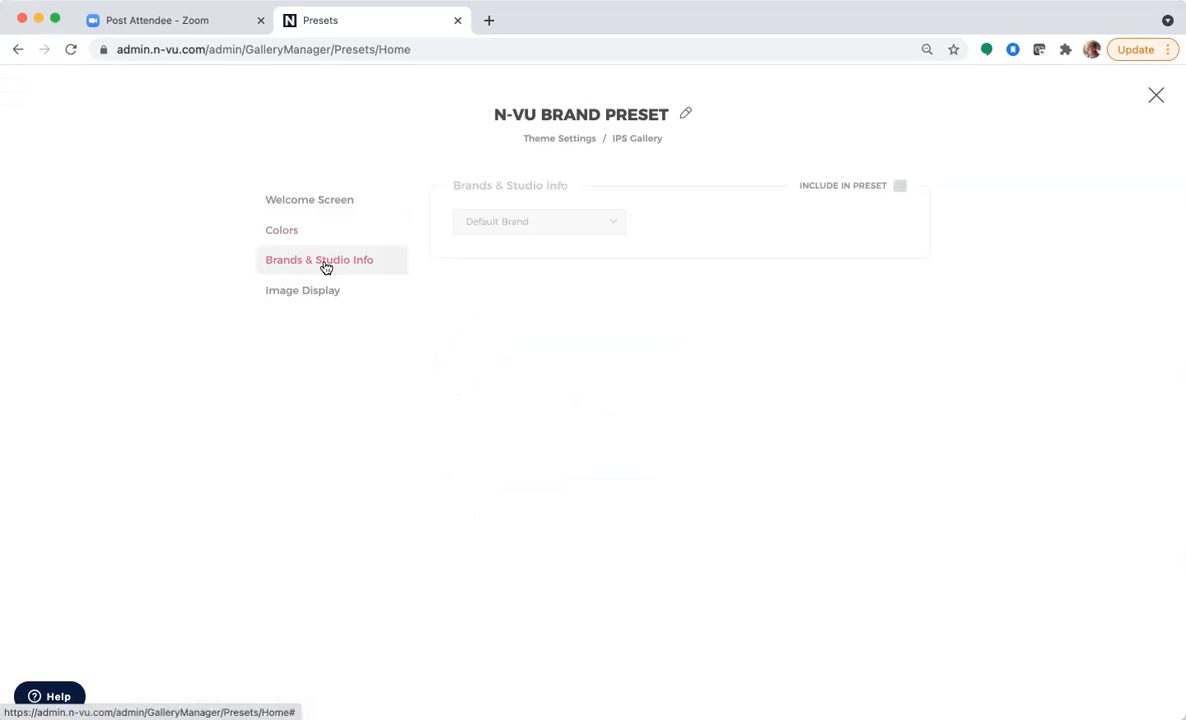
pyautogui.click(899, 186)
pyautogui.click(611, 222)
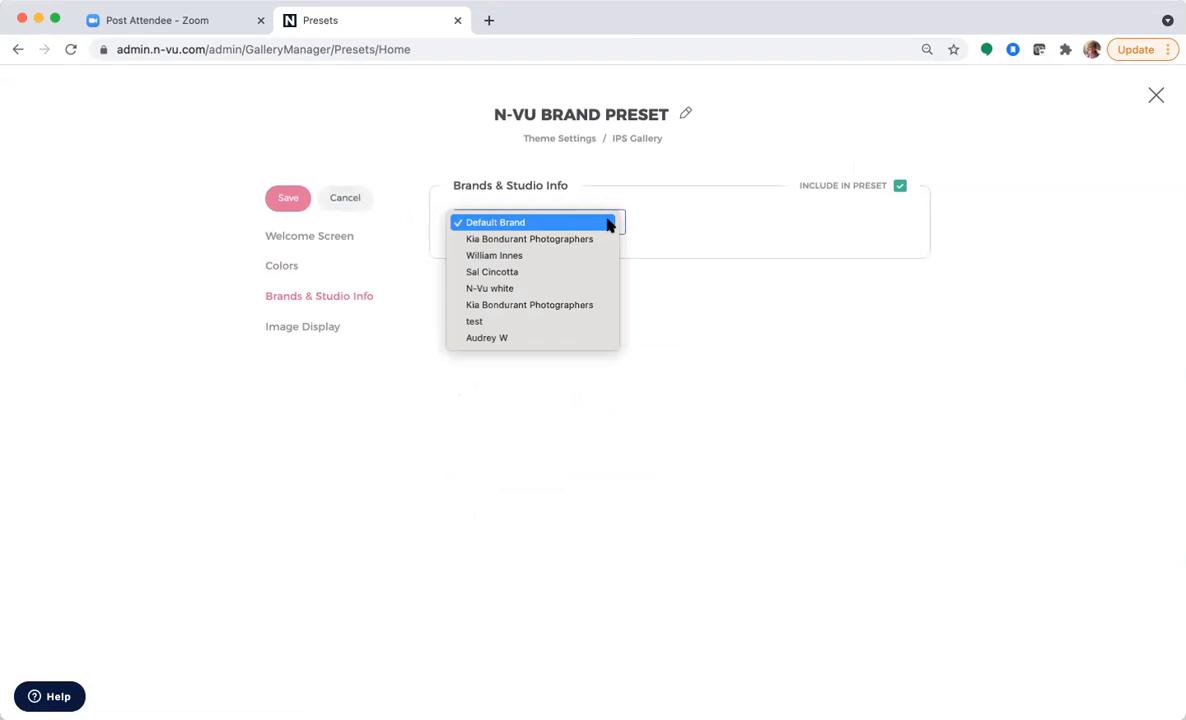
pyautogui.click(609, 224)
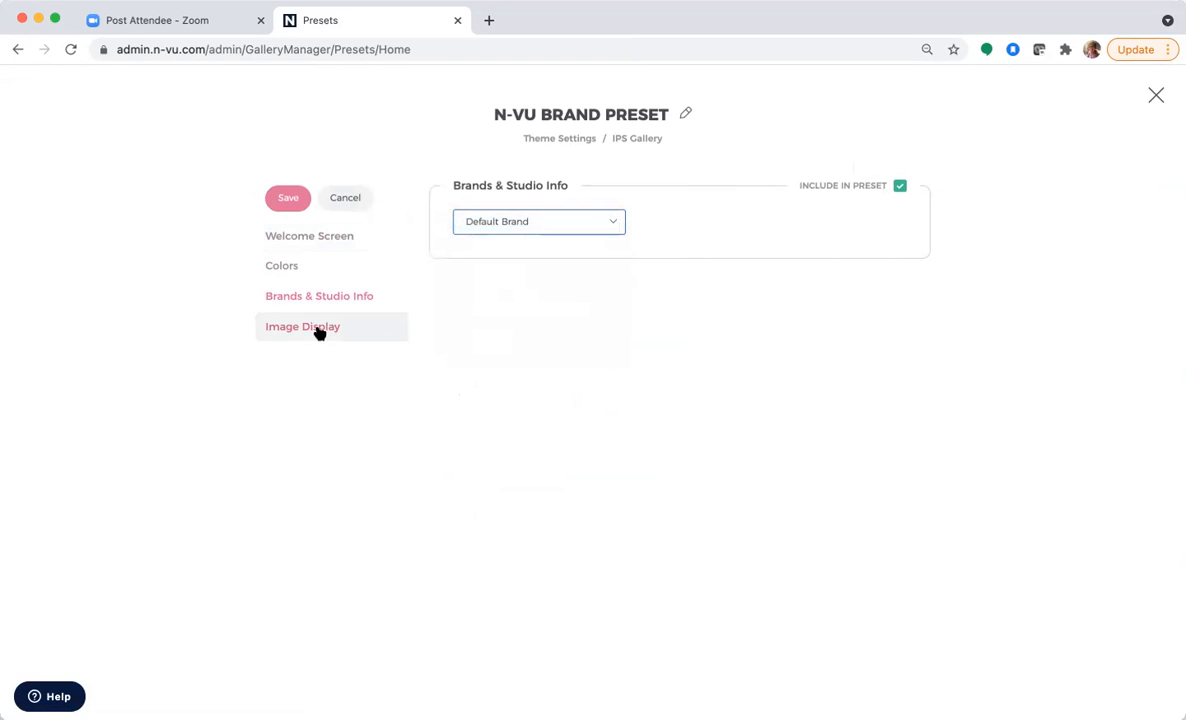
pyautogui.click(288, 199)
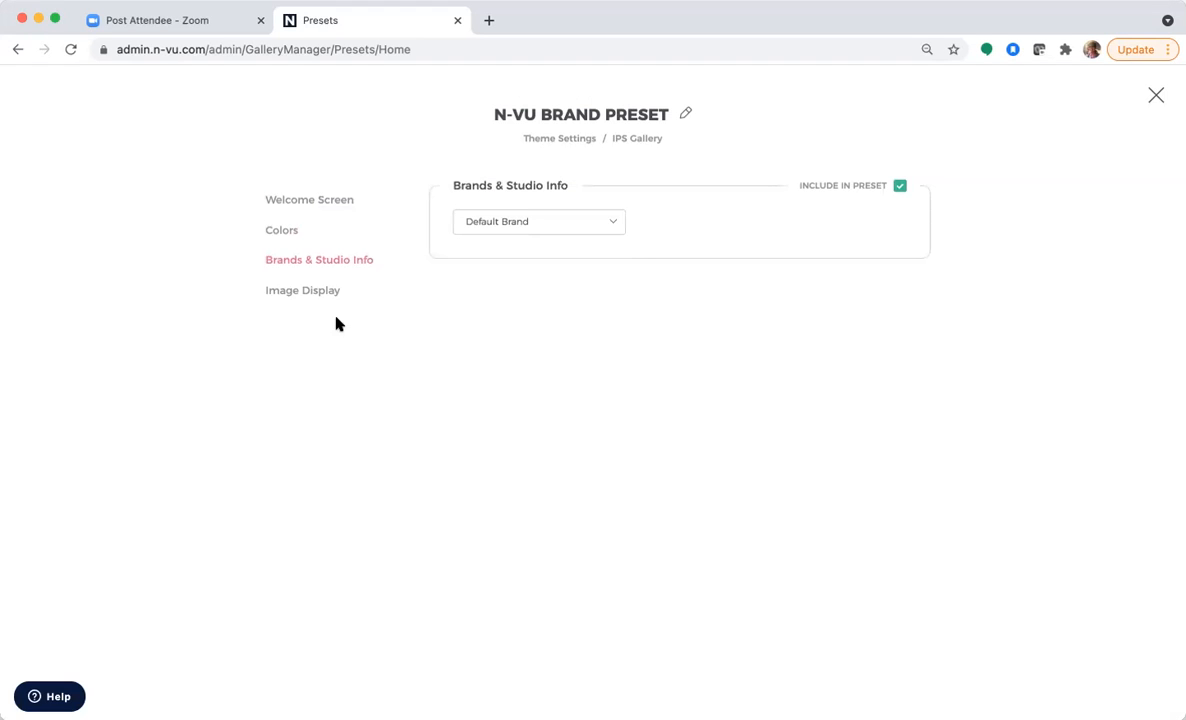
# Include Filenames, switched on, from Image Display in the preset, then save and close the theme settings preset
pyautogui.click(310, 292)
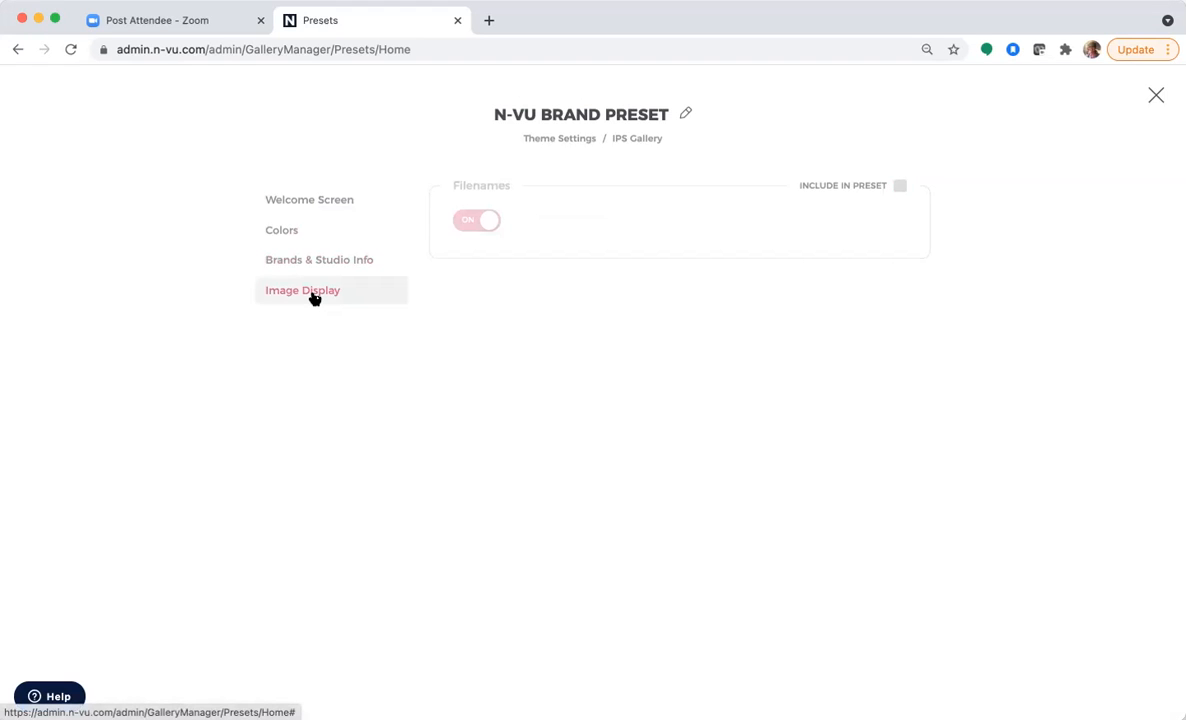
pyautogui.click(900, 187)
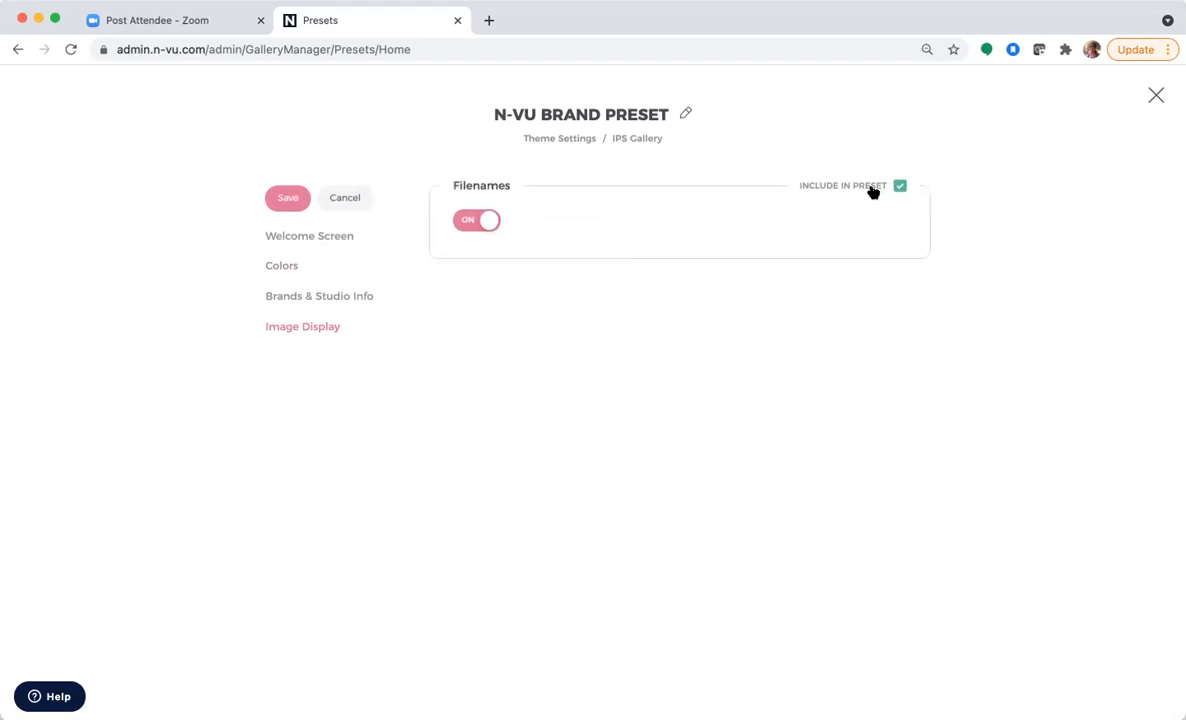
pyautogui.click(286, 199)
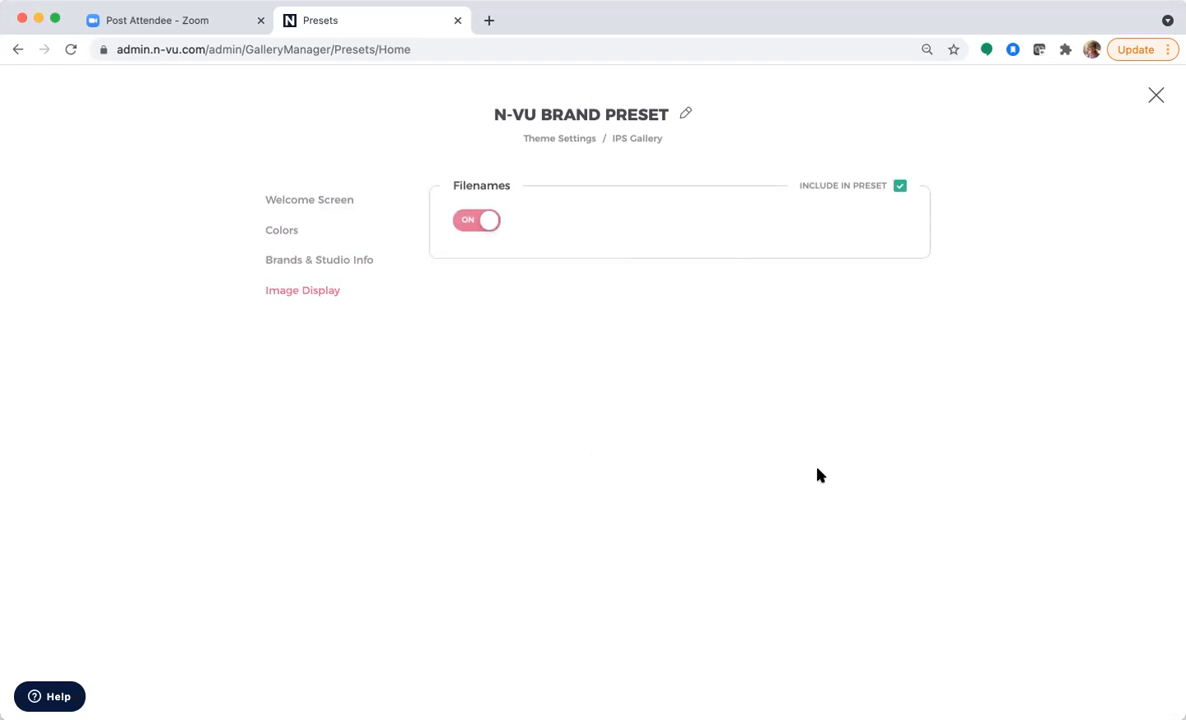
pyautogui.click(1156, 96)
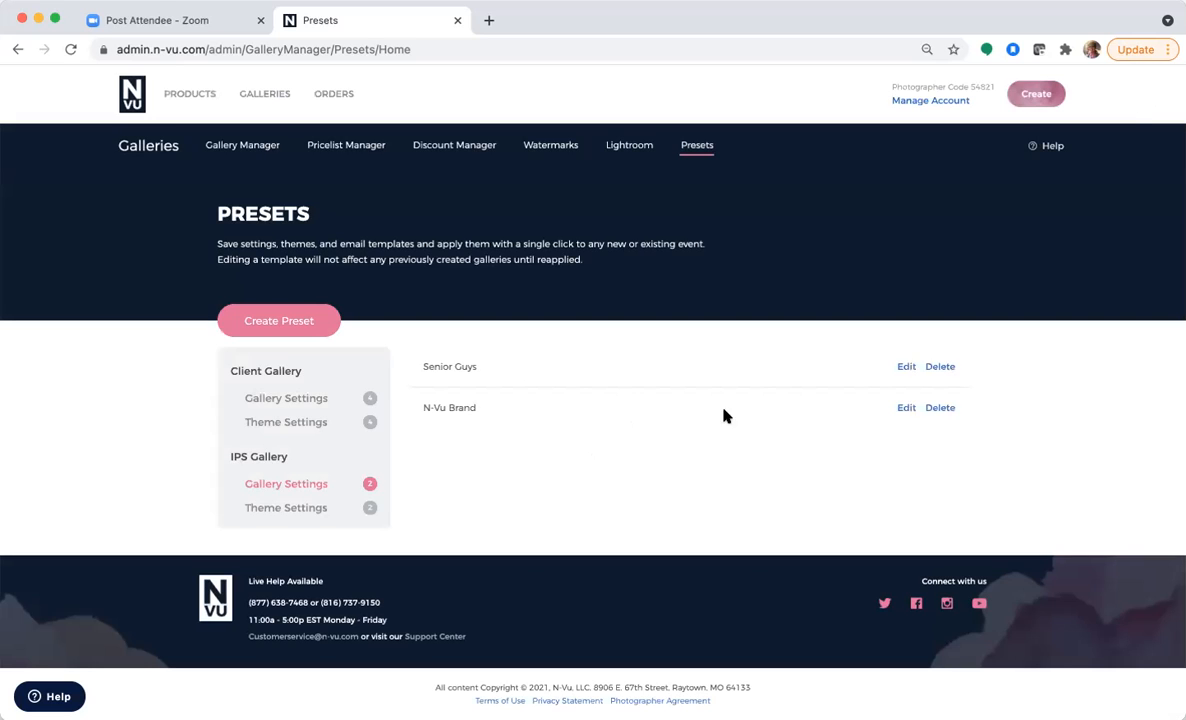
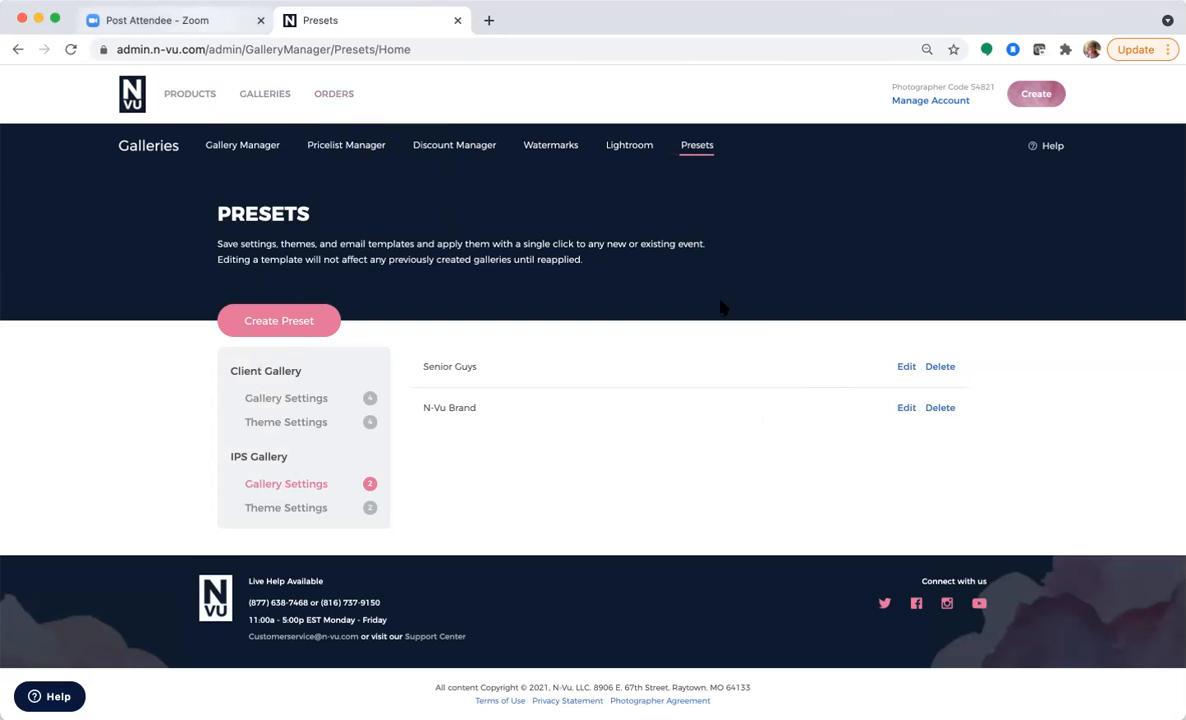
# Create a new In-Person Sales Session event named N-Vu Presets
pyautogui.click(1036, 93)
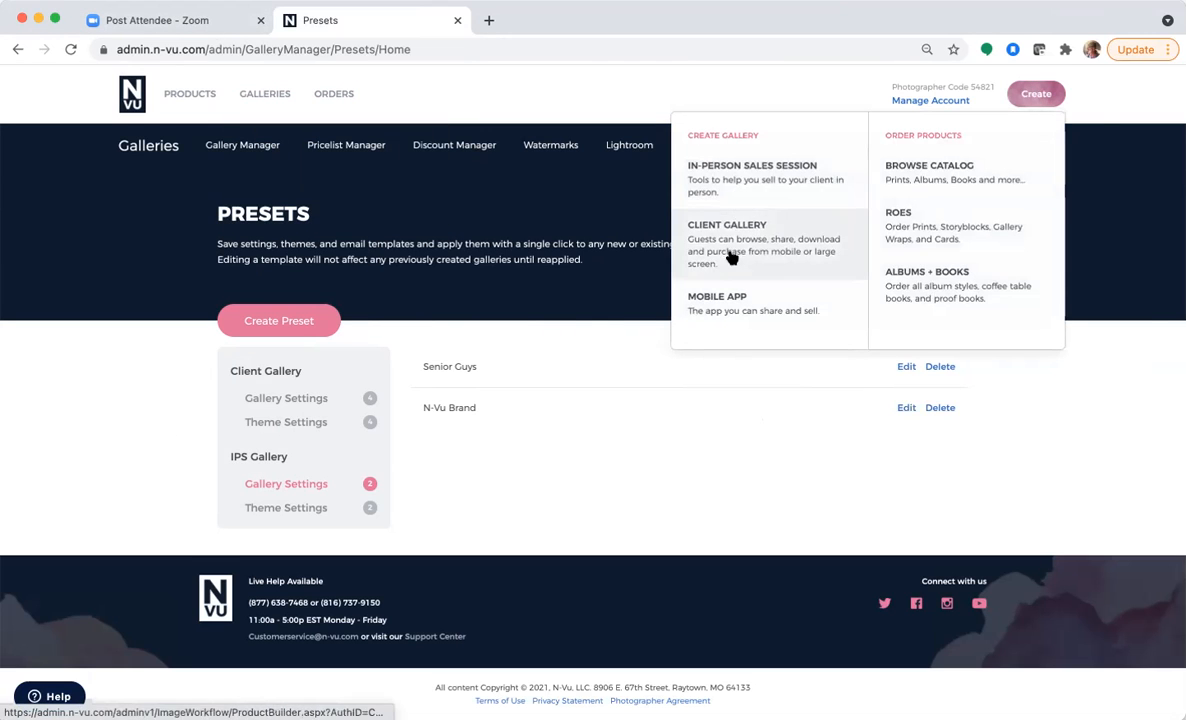
pyautogui.click(729, 187)
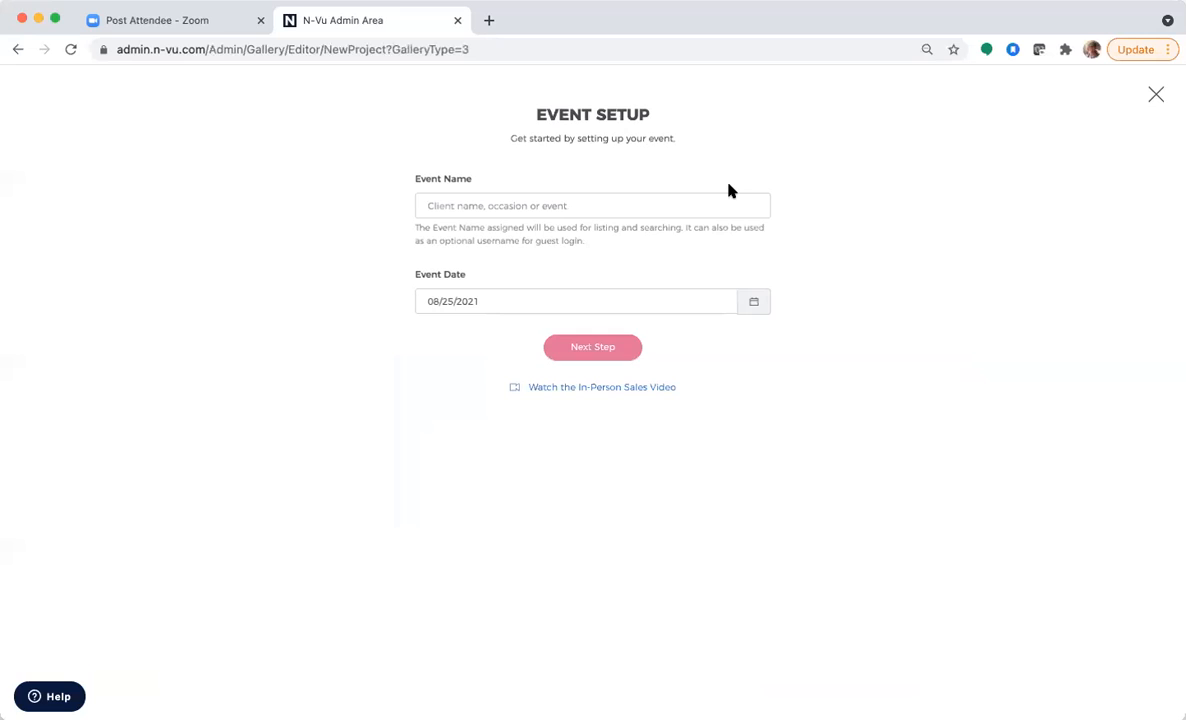
pyautogui.click(607, 203)
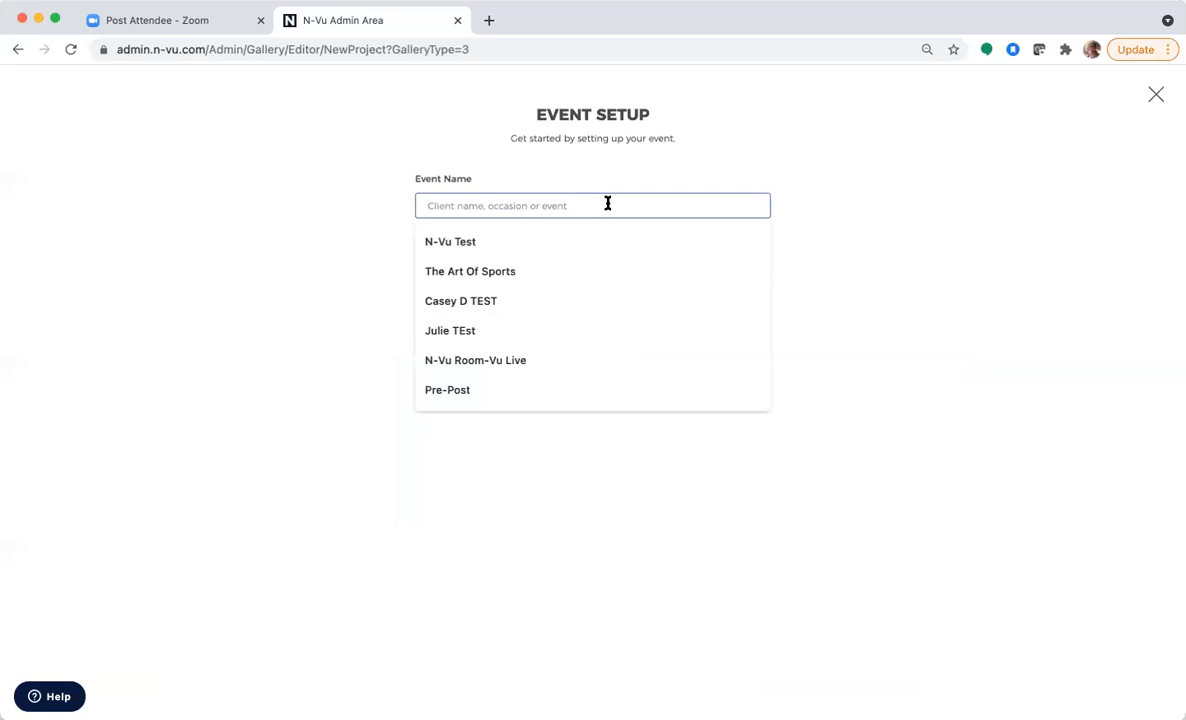
pyautogui.write('N-Vu Presets')
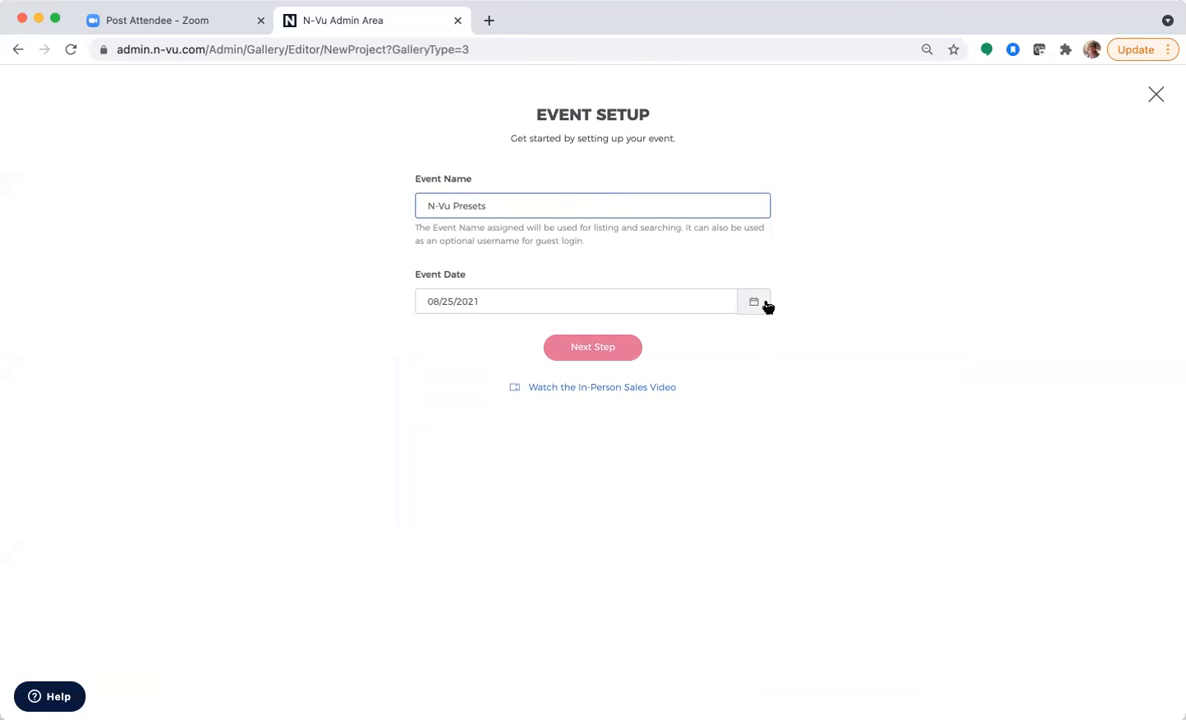
pyautogui.click(604, 358)
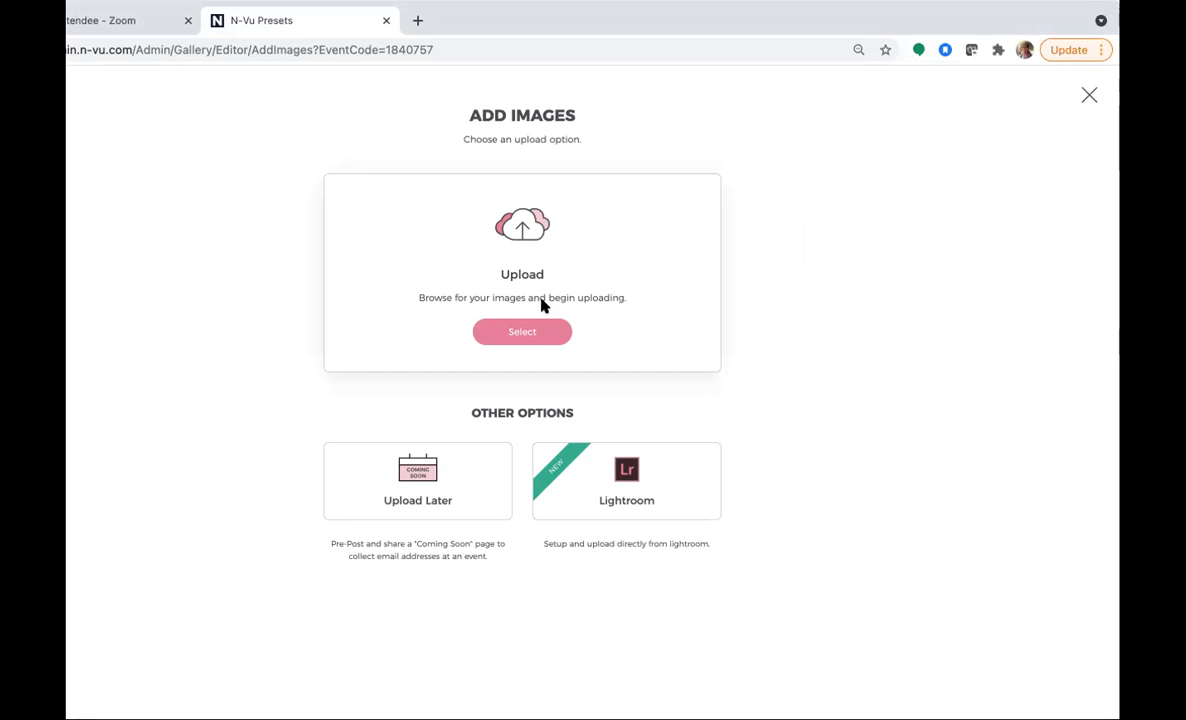
# Upload the images to the new event at Original Resolution
pyautogui.click(535, 334)
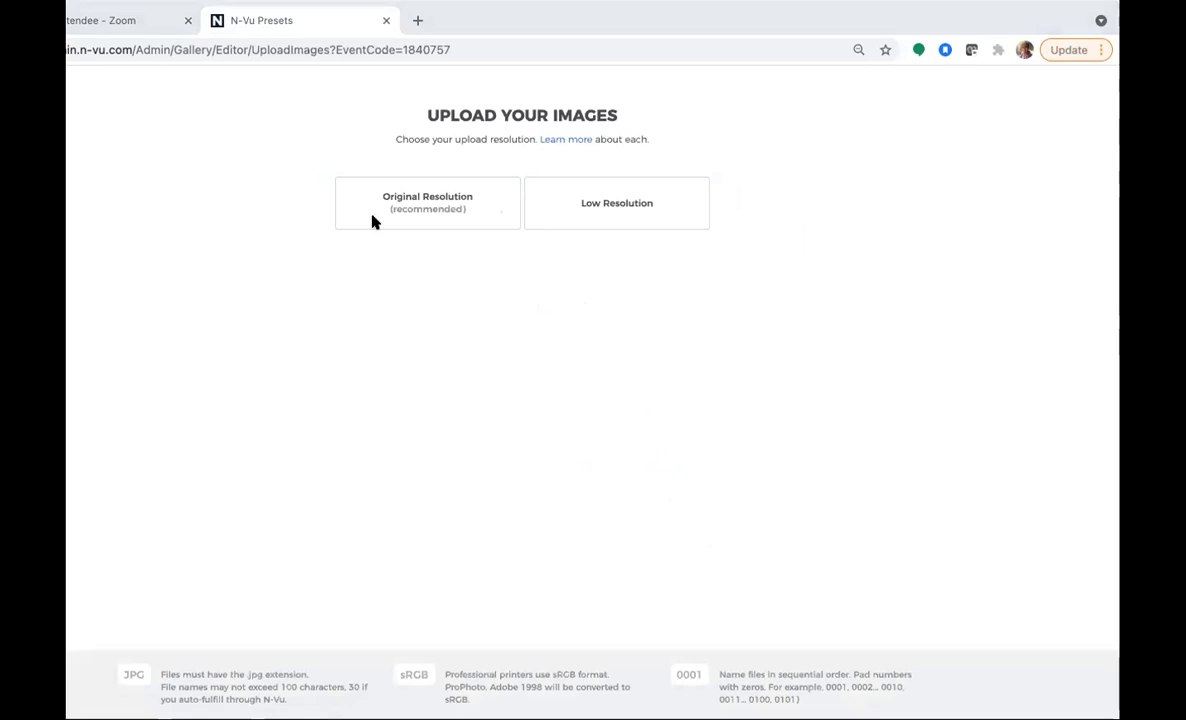
pyautogui.click(418, 204)
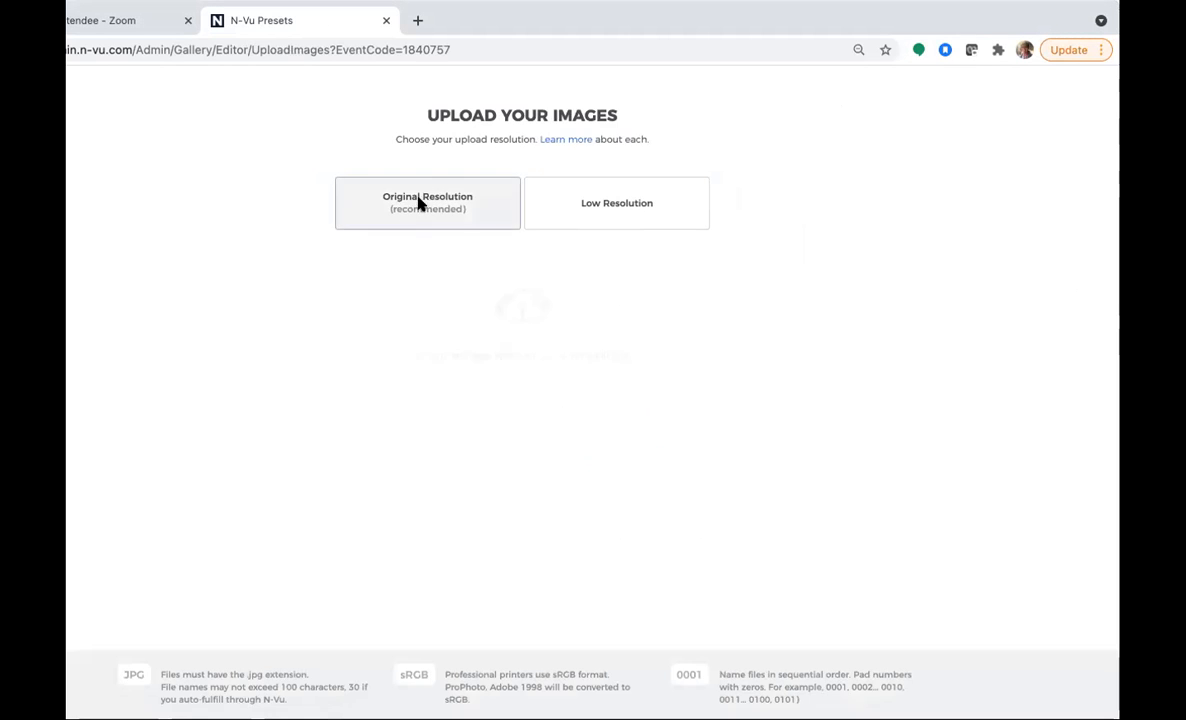
pyautogui.moveTo(908, 252); pyautogui.dragTo(522, 296)
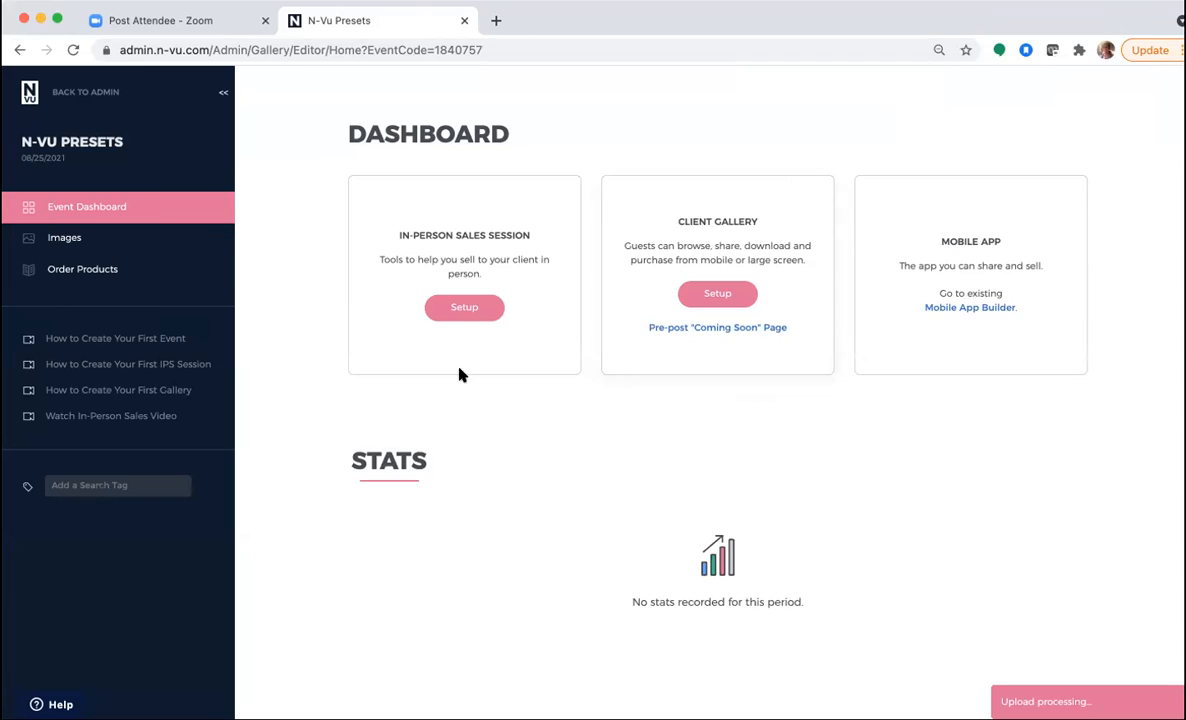
# Set up the In-Person Sales Session by entering the client's first name, last name and email, and continue to the presets
pyautogui.click(461, 310)
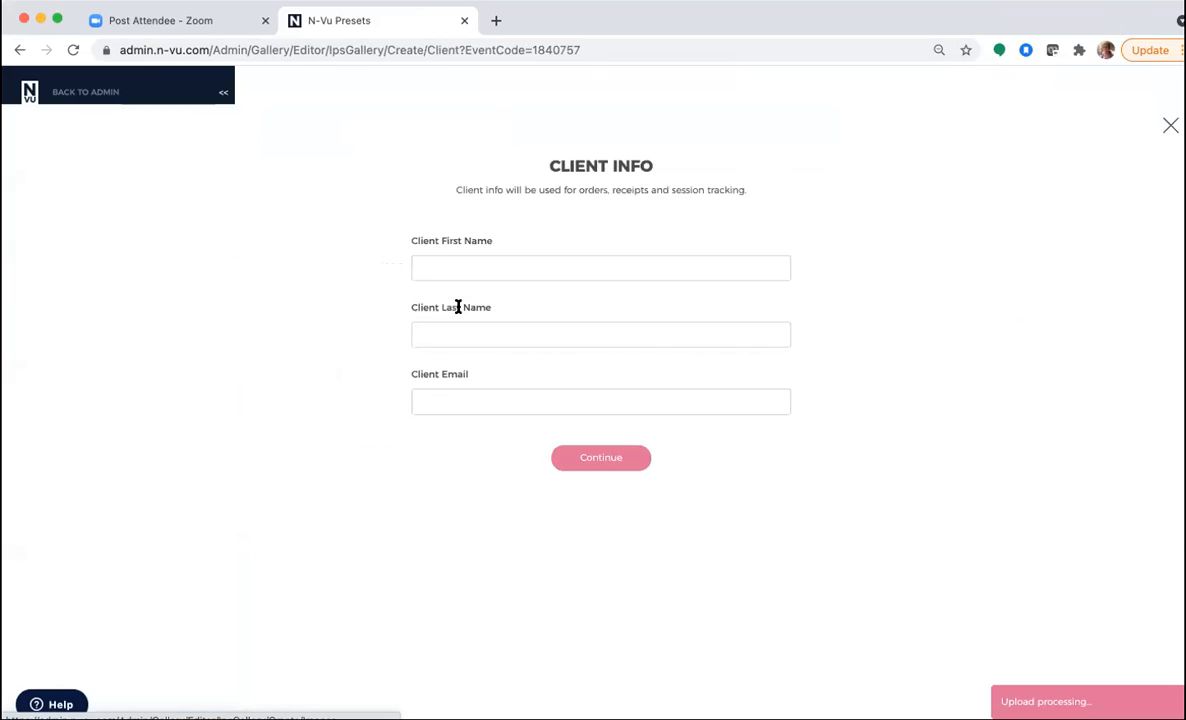
pyautogui.click(473, 236)
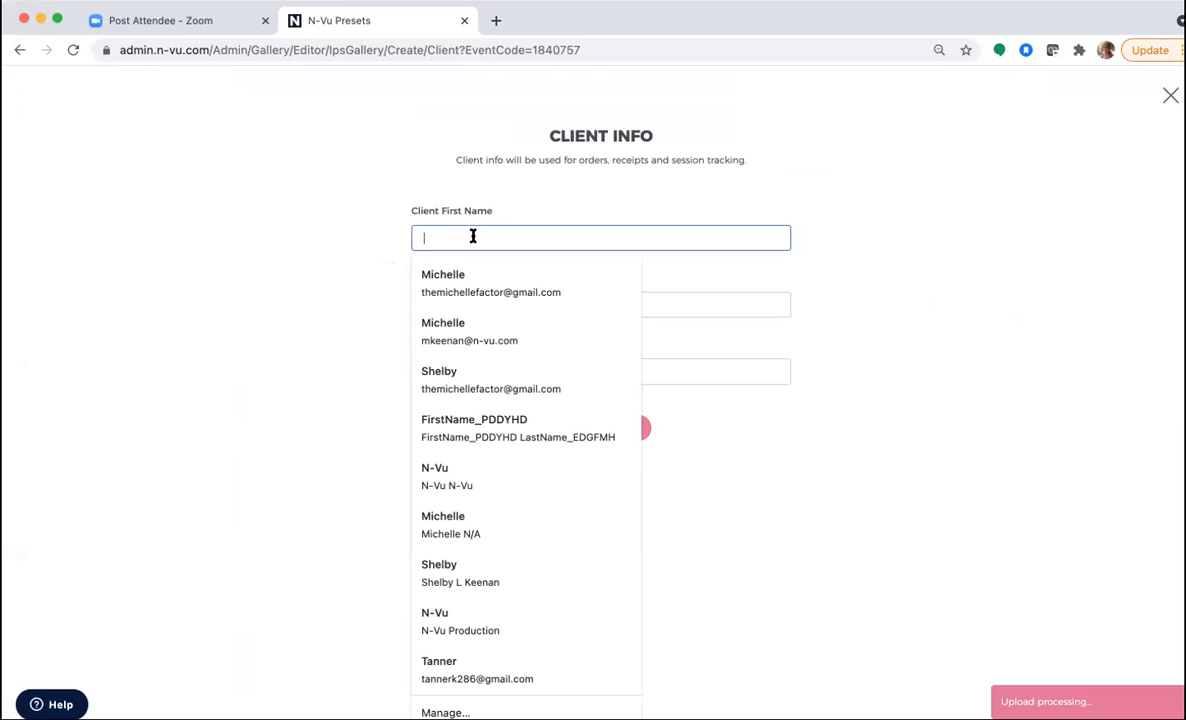
pyautogui.write('Michelle')
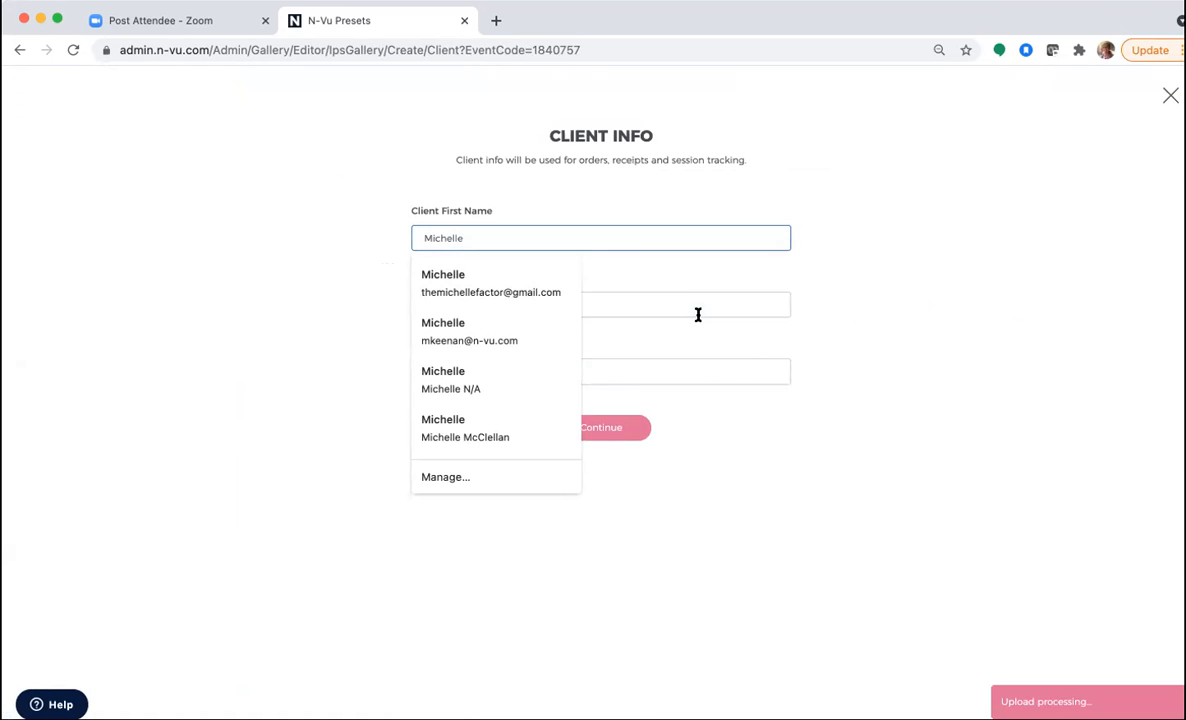
pyautogui.click(698, 310)
pyautogui.write('K')
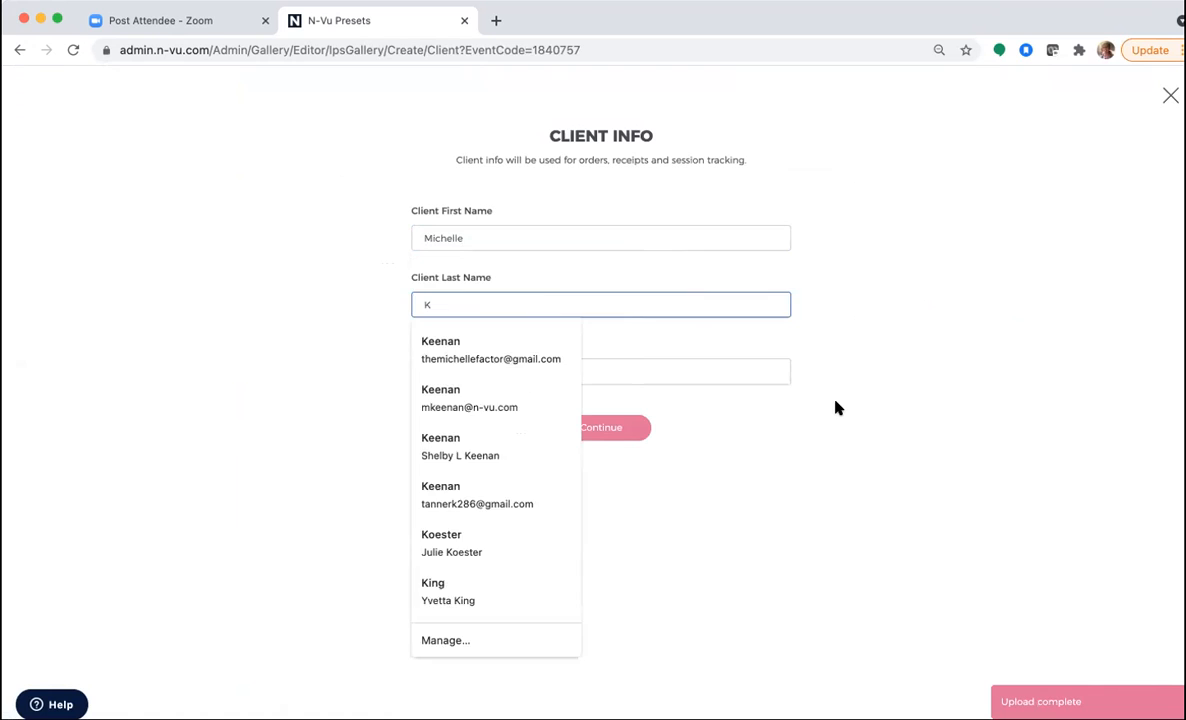
pyautogui.click(603, 371)
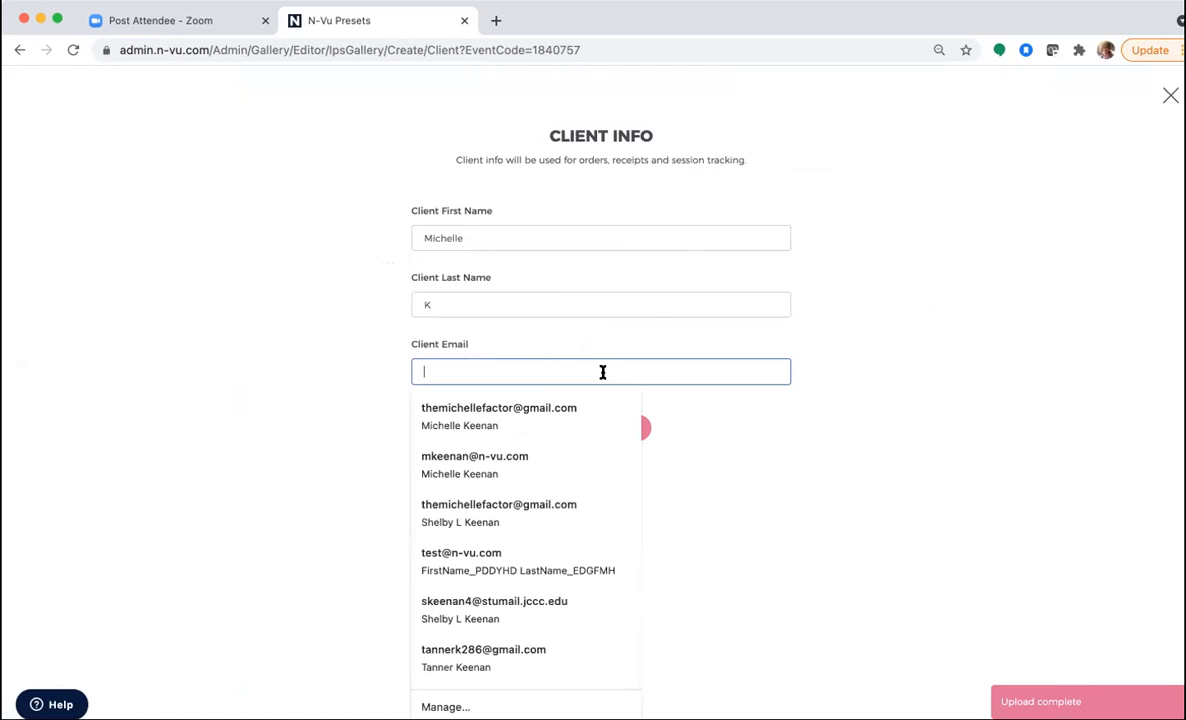
pyautogui.click(582, 466)
pyautogui.click(603, 429)
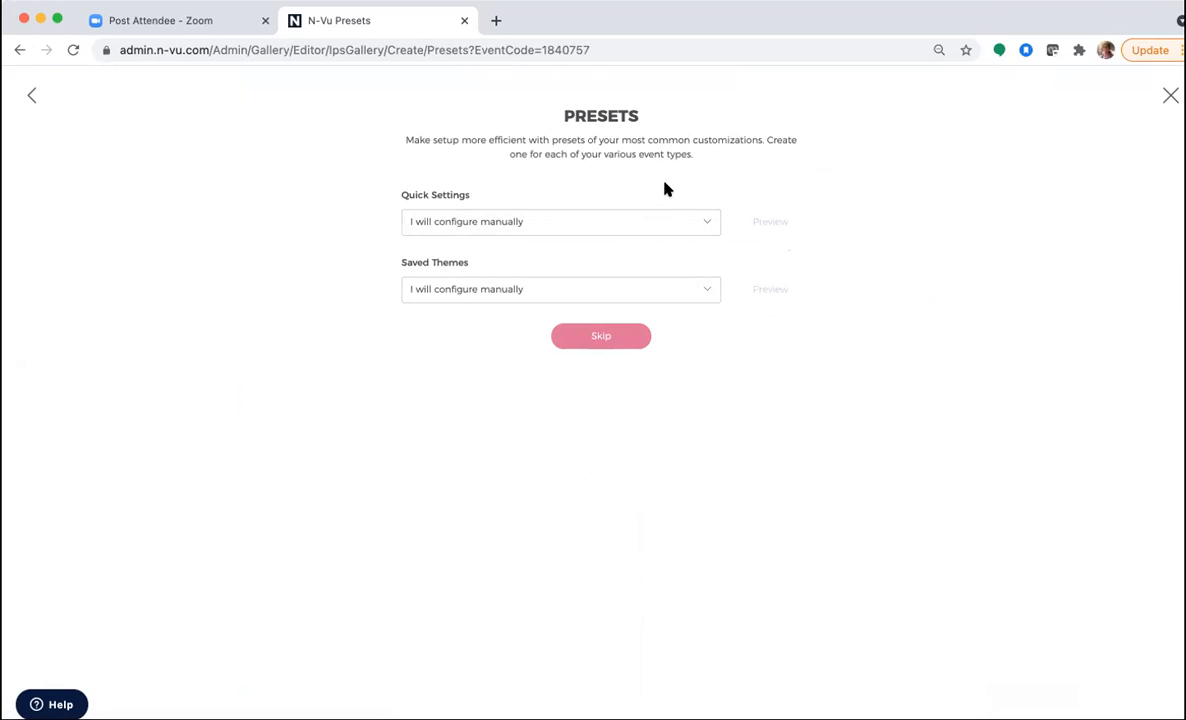
# Apply the N-Vu Brand quick settings and the N-Vu Brand Preset saved theme to the session, and finish the setup
pyautogui.click(708, 226)
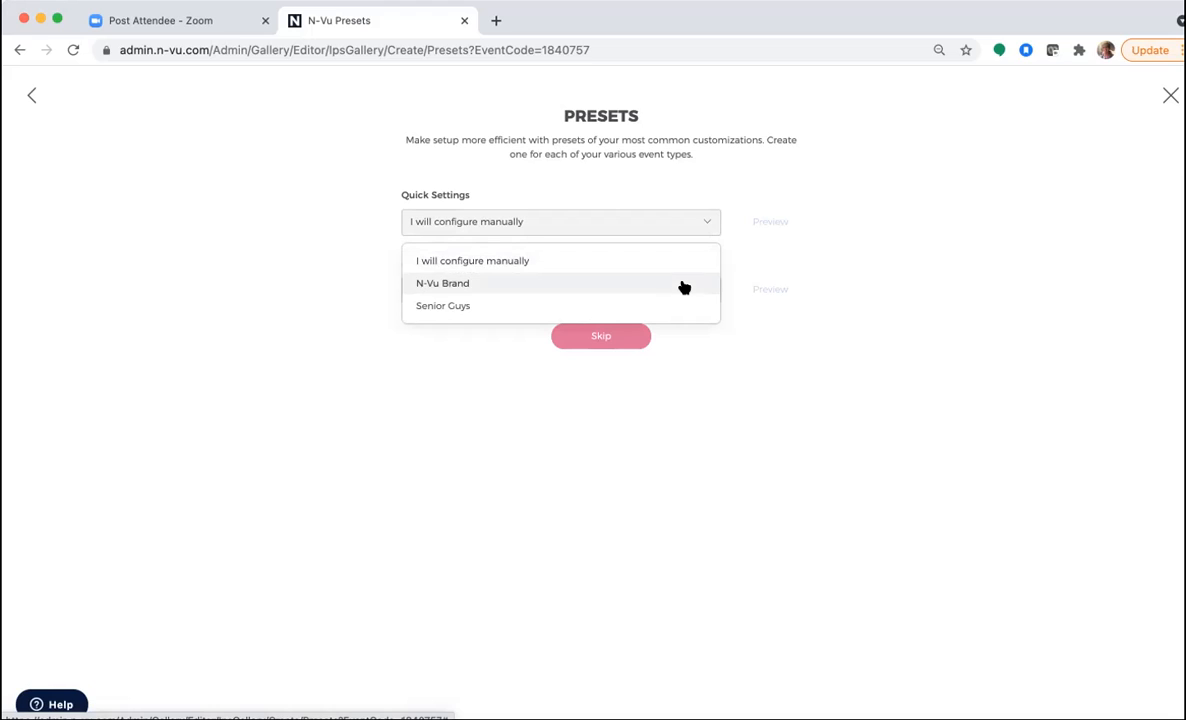
pyautogui.click(684, 288)
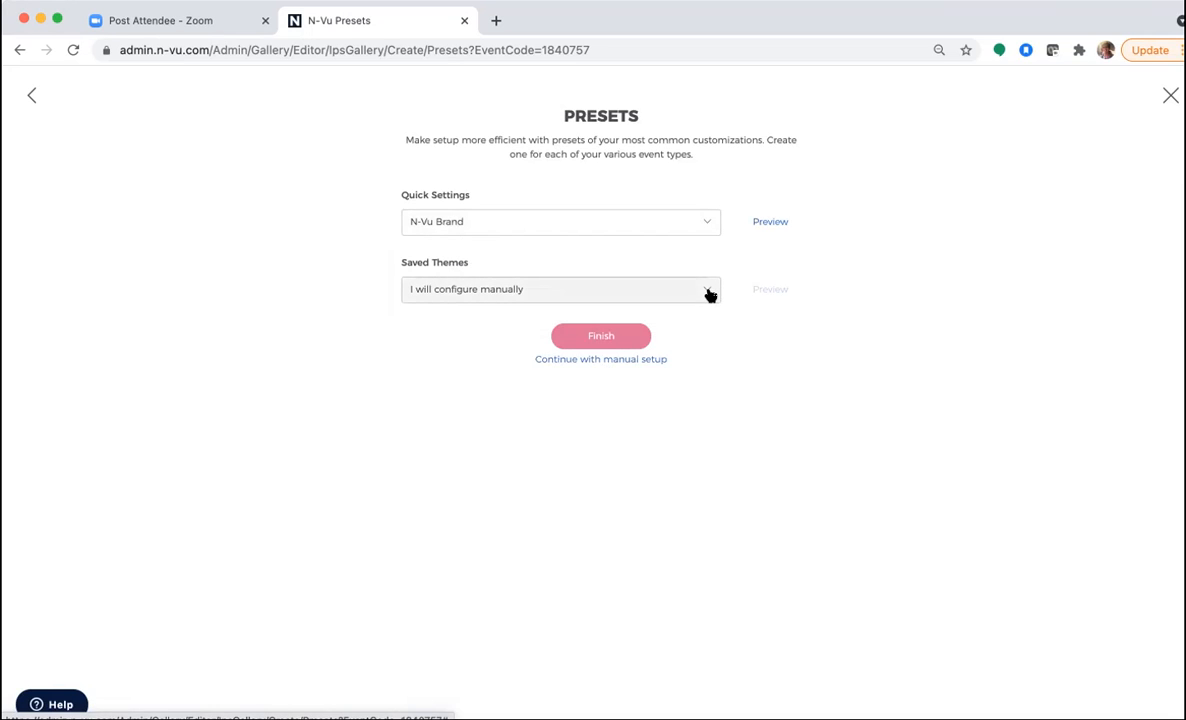
pyautogui.click(709, 294)
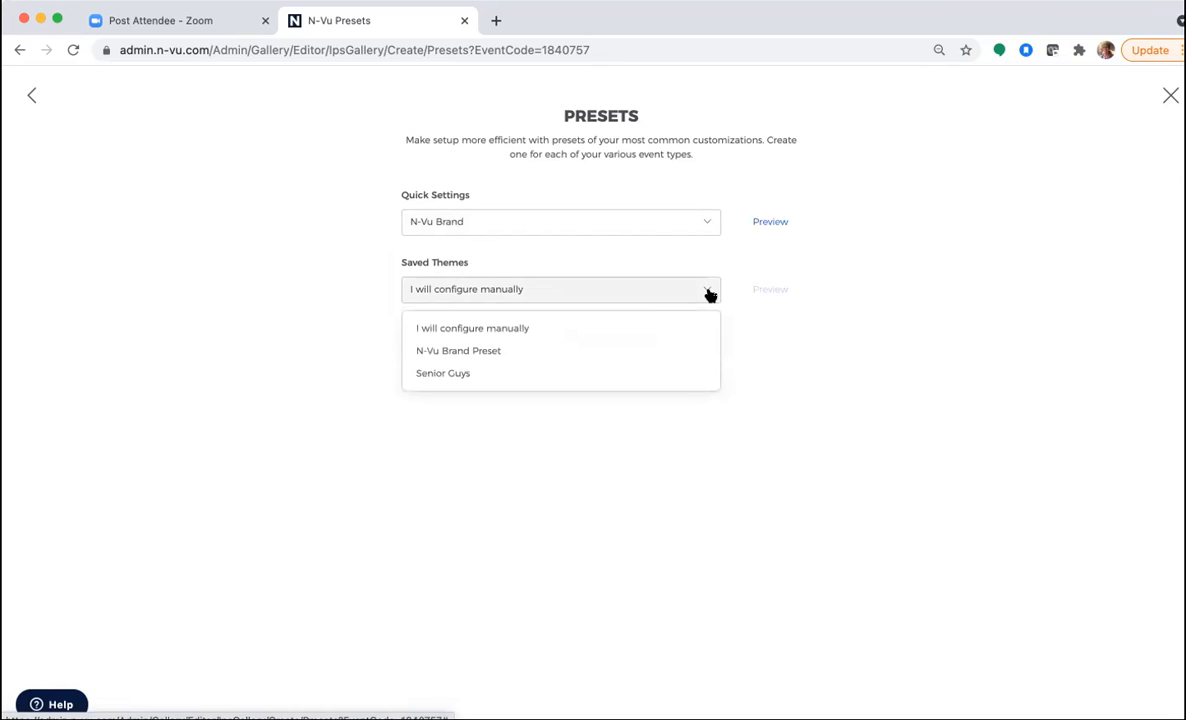
pyautogui.click(655, 352)
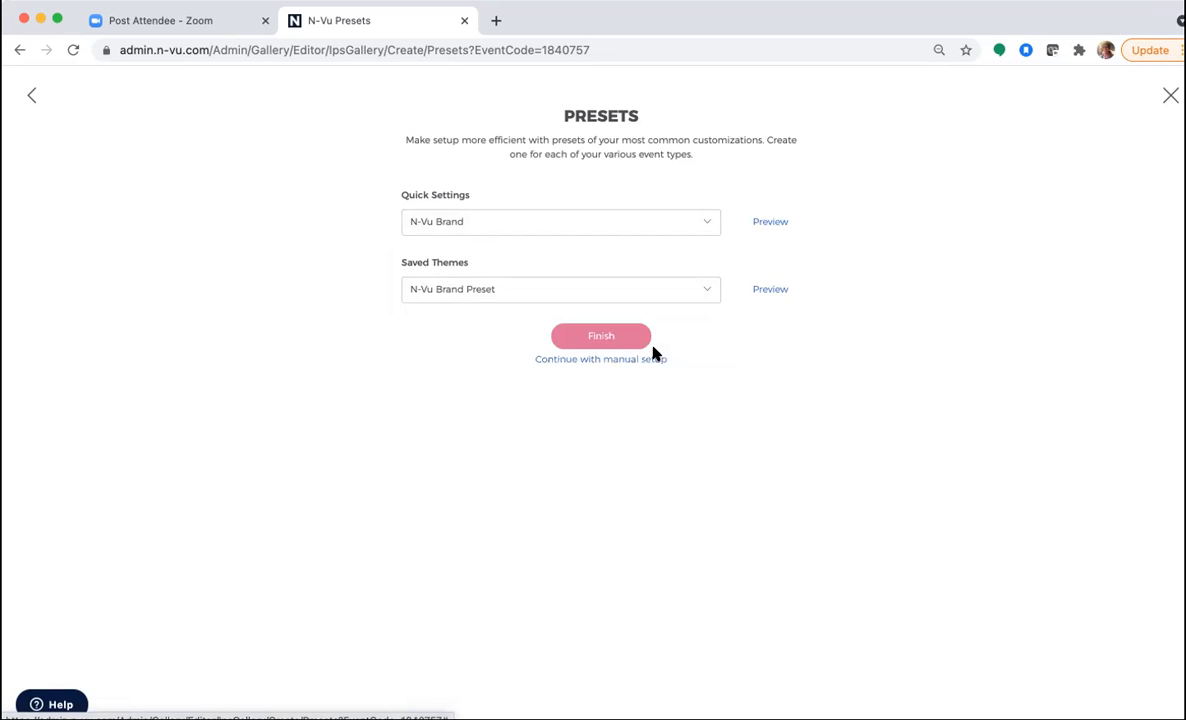
pyautogui.click(593, 337)
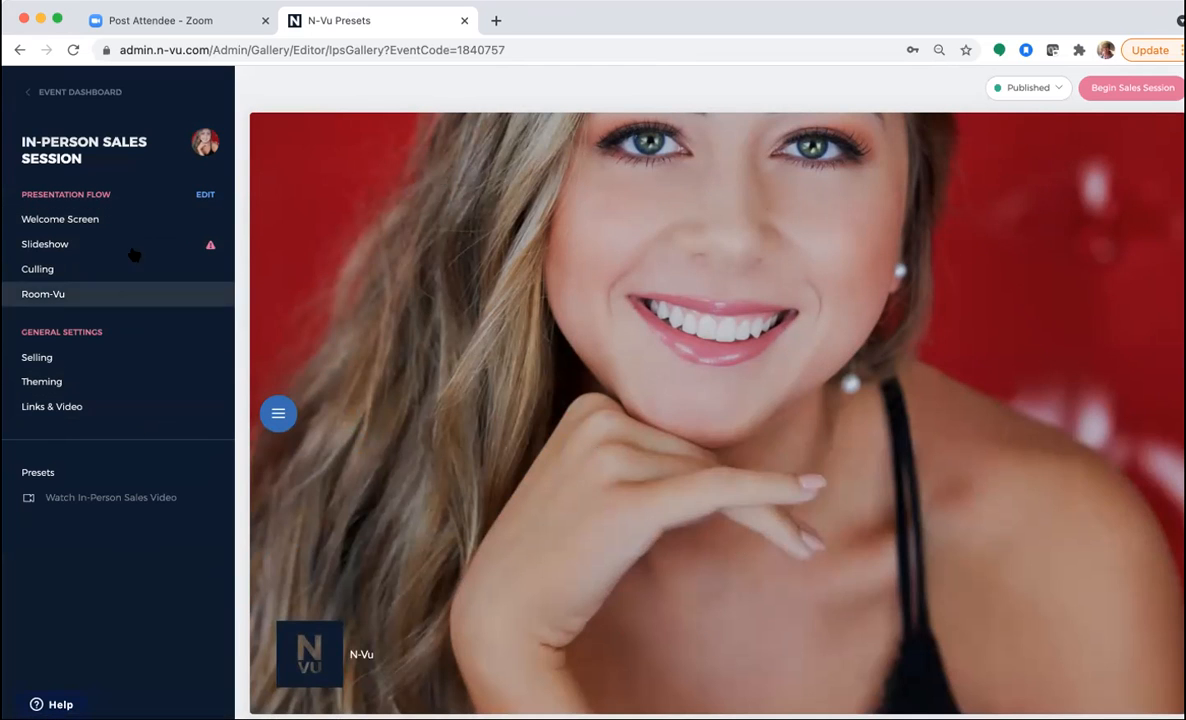
# Set the focal point of the Welcome Screen's feature photo on the subject's face and save it
pyautogui.click(158, 222)
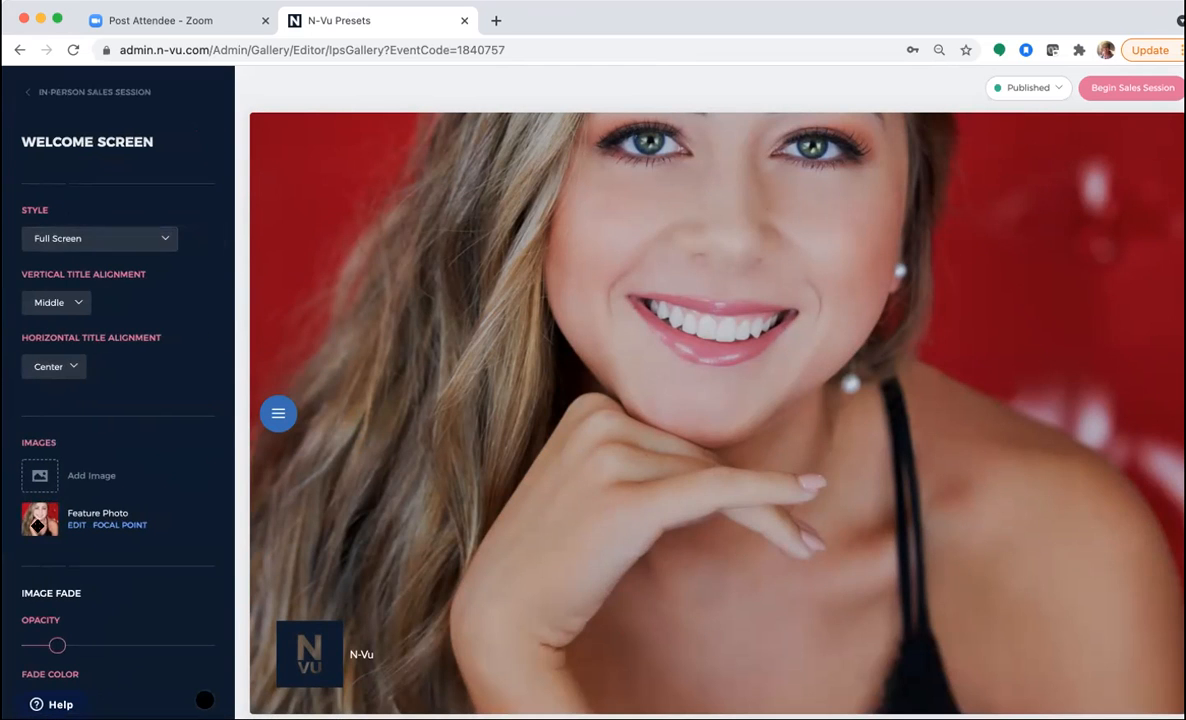
pyautogui.click(112, 525)
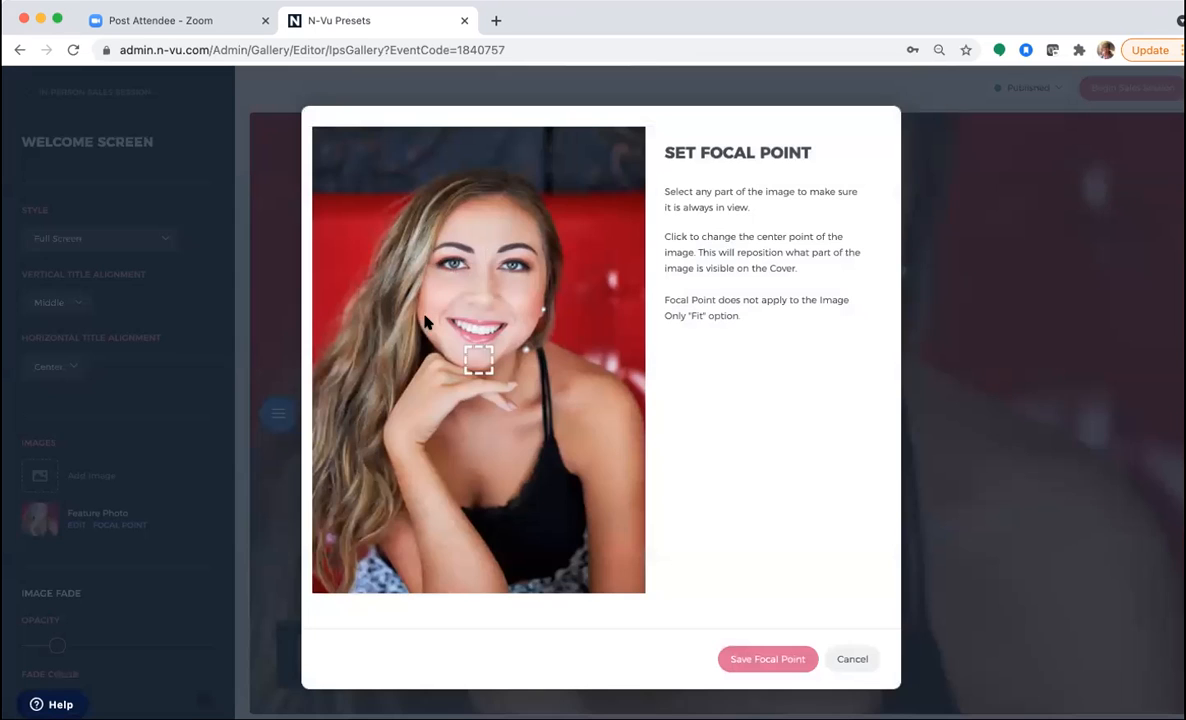
pyautogui.click(473, 287)
pyautogui.click(771, 659)
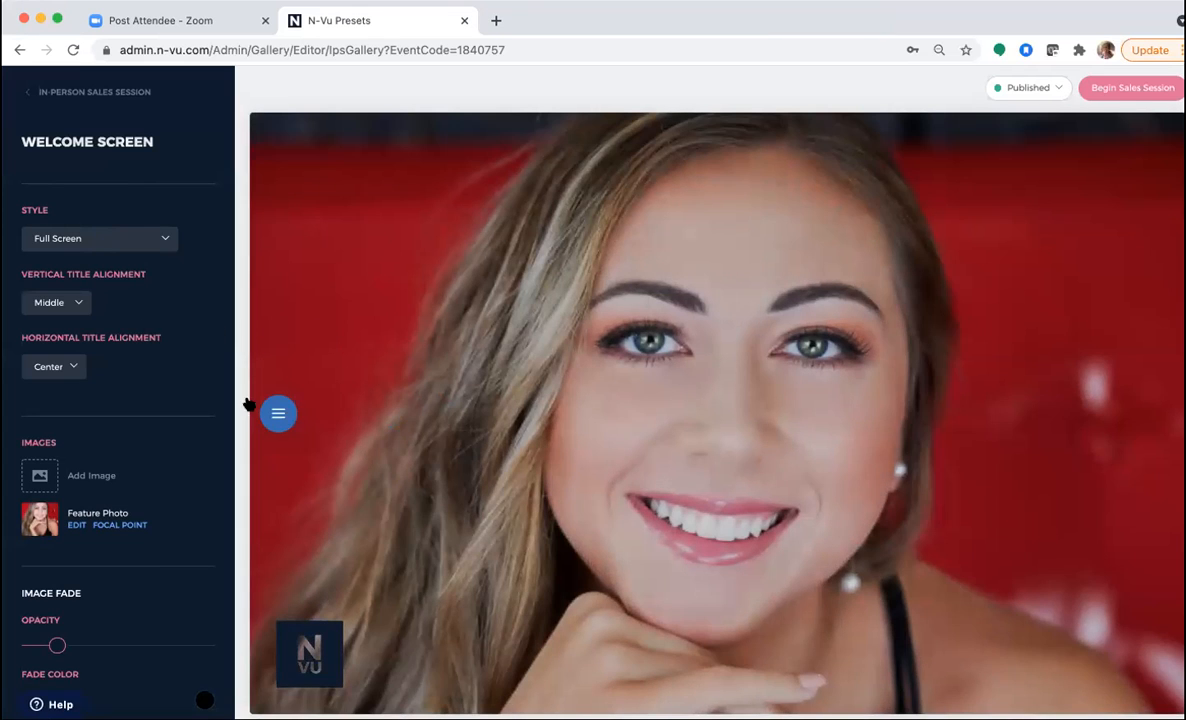
# Enter N-Vu Presets as the first title line of the Welcome Screen and enlarge its Lato font
pyautogui.scroll(-2, 118, 470)
pyautogui.scroll(-5, 120, 491)
pyautogui.click(121, 459)
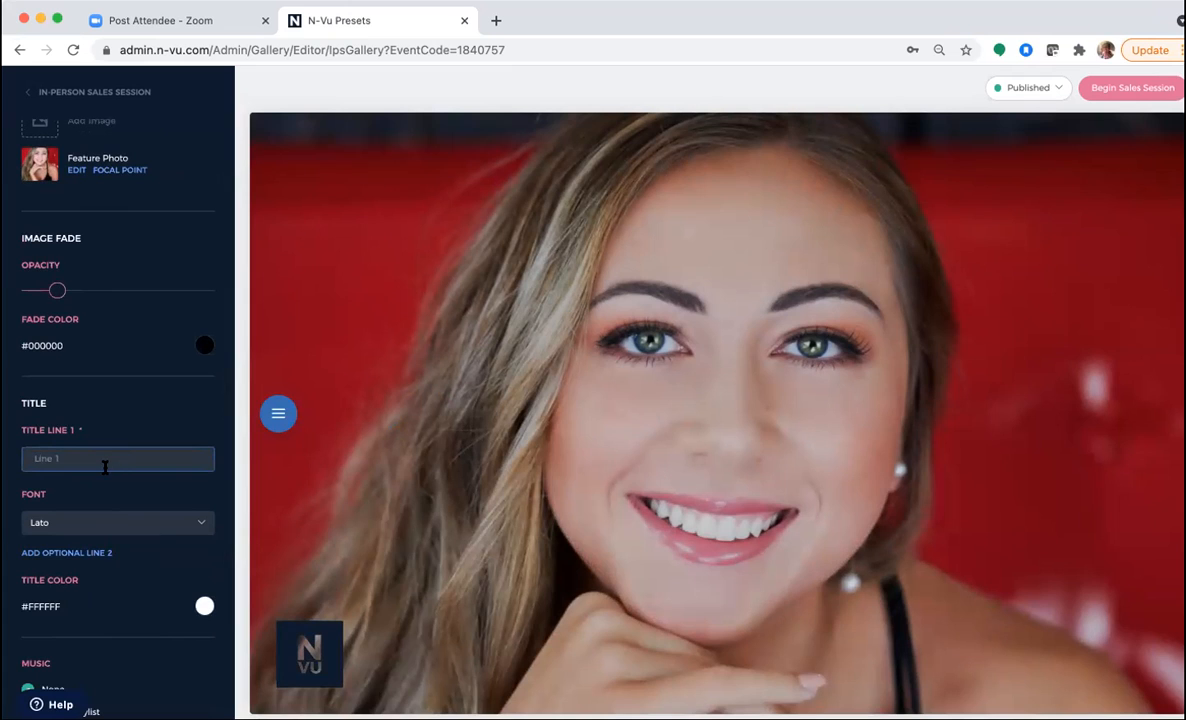
pyautogui.write('N-')
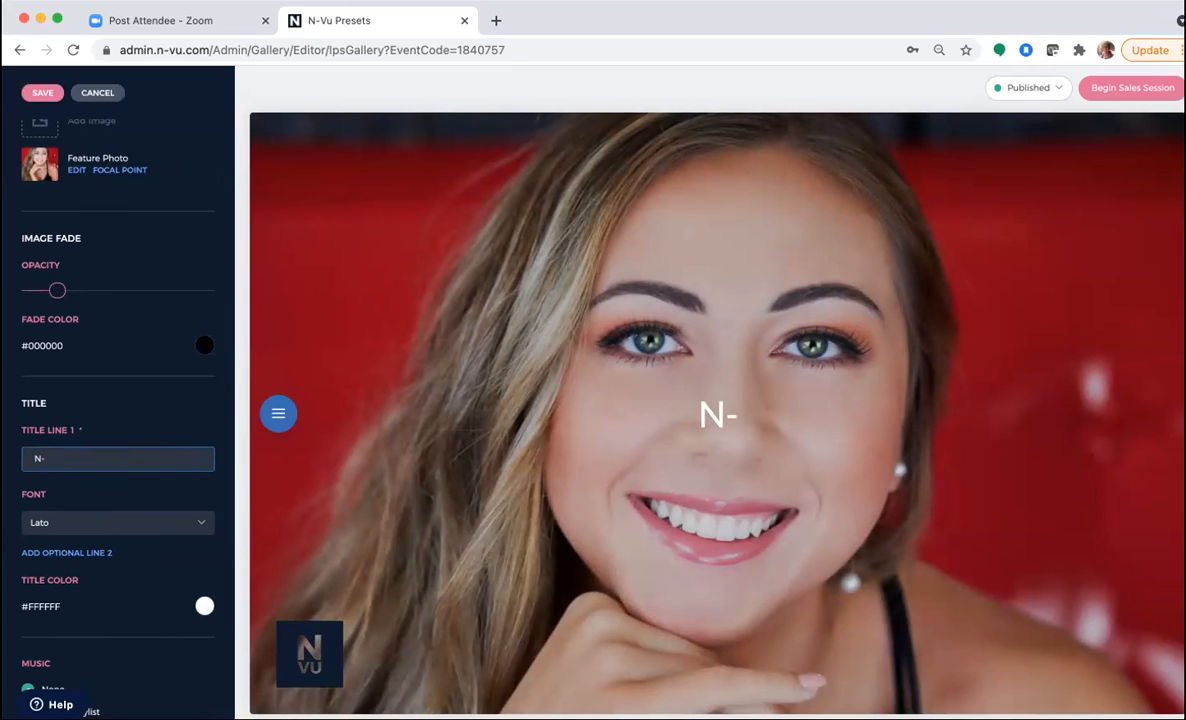
pyautogui.write('Vu Presets')
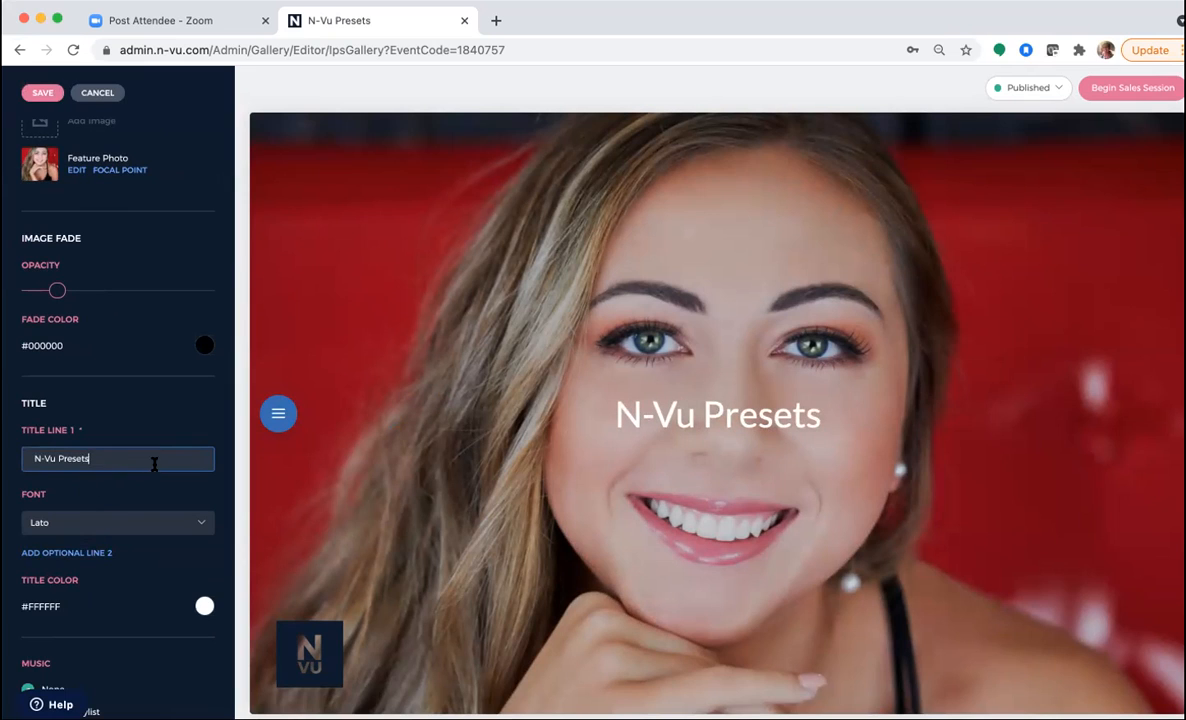
pyautogui.click(42, 494)
pyautogui.click(150, 533)
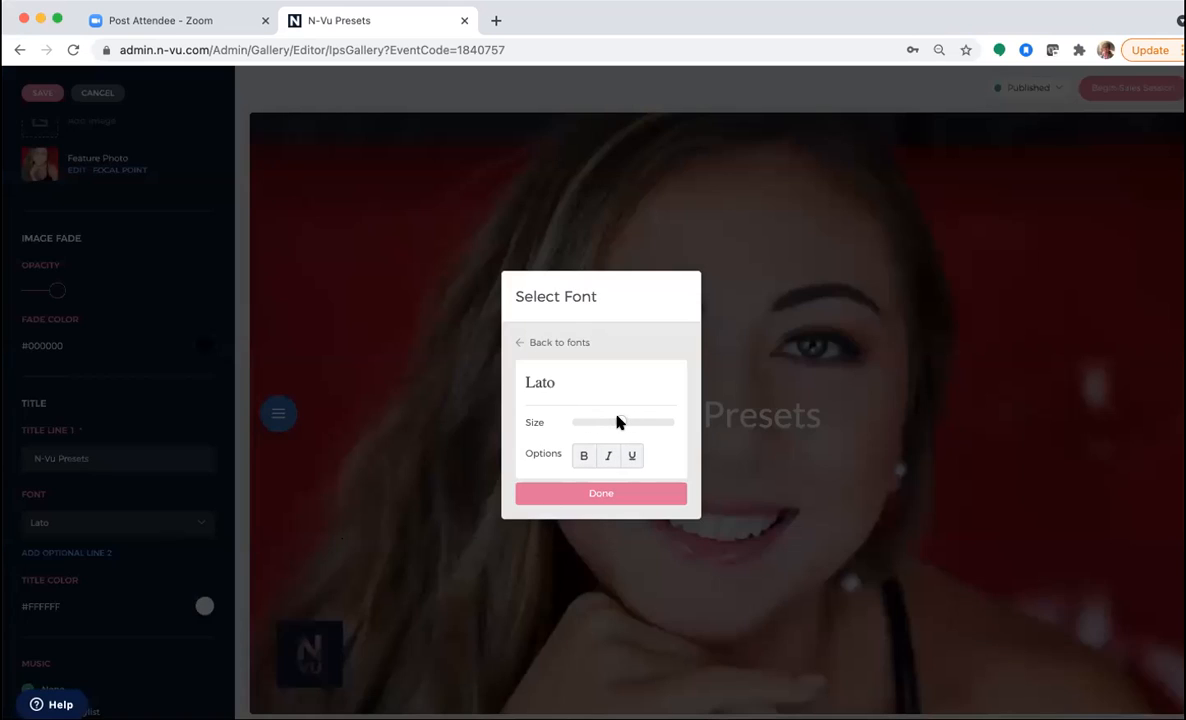
pyautogui.click(601, 495)
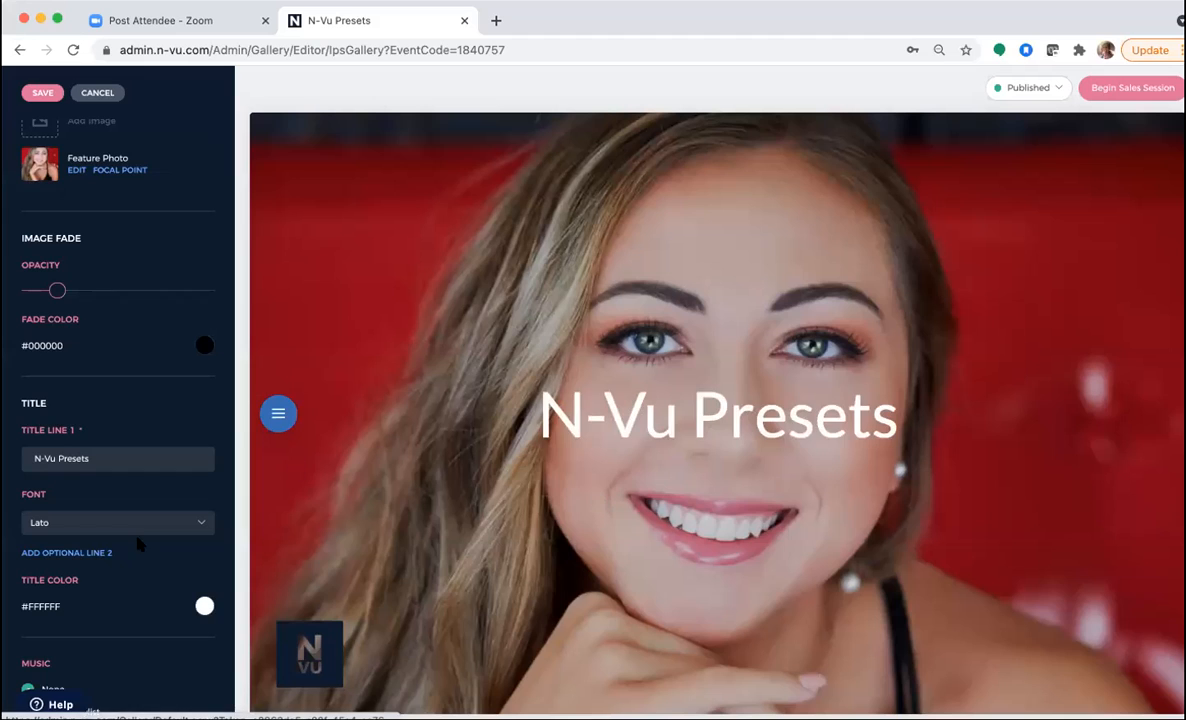
# Add 2021 as the optional second title line with slightly larger Lato text, and save the Welcome Screen
pyautogui.click(92, 550)
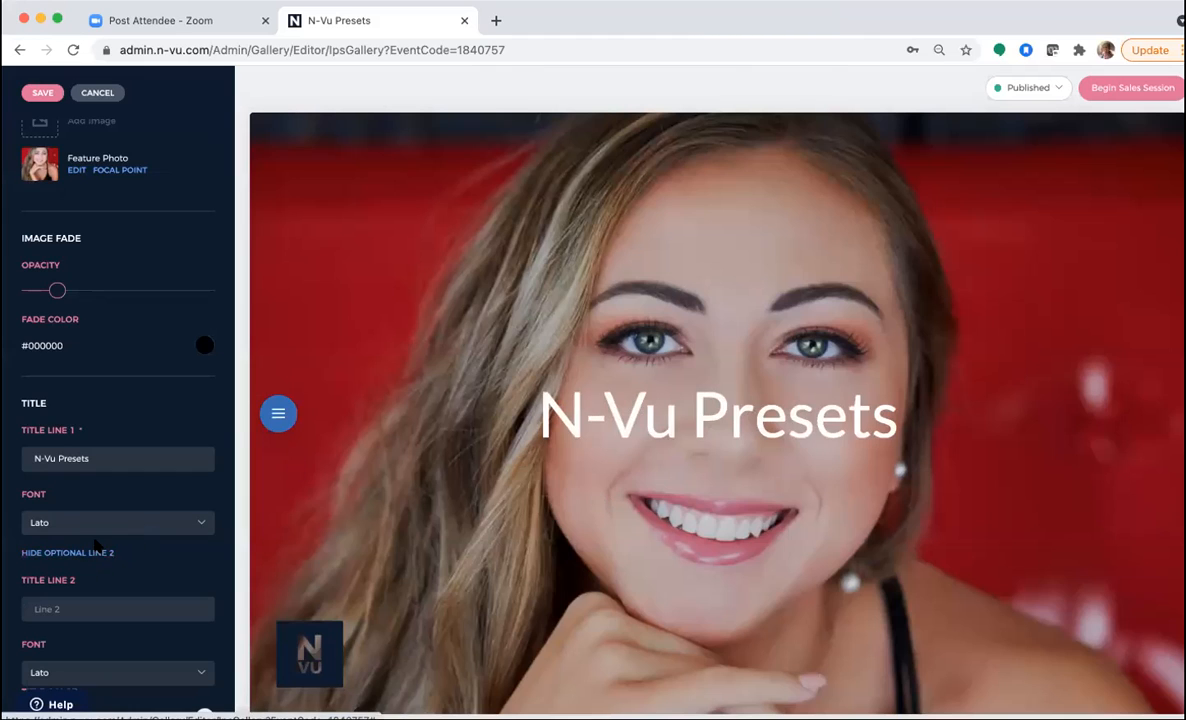
pyautogui.click(88, 609)
pyautogui.write('2')
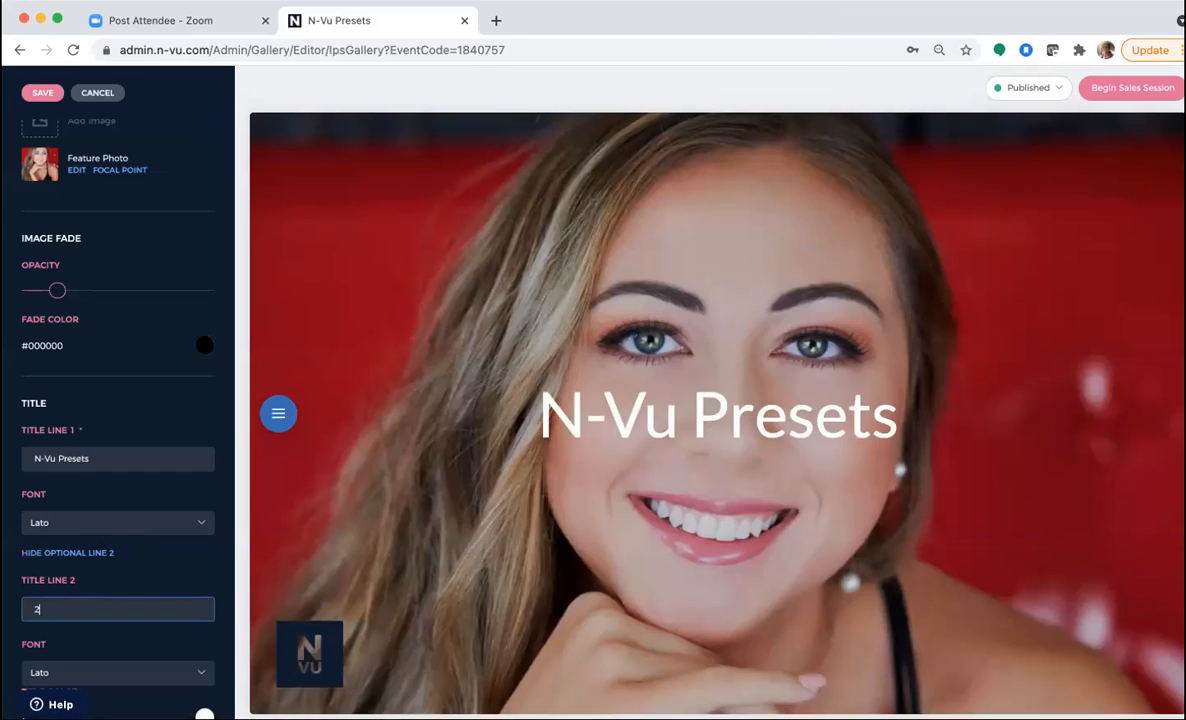
pyautogui.write('021')
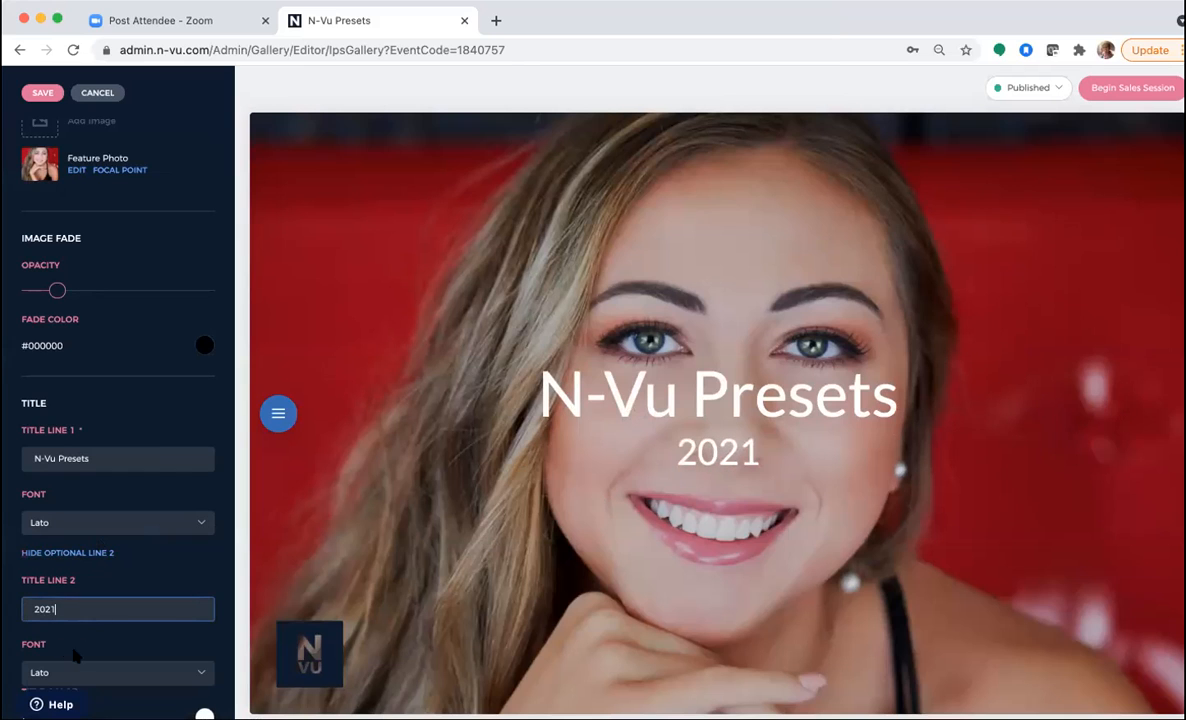
pyautogui.click(76, 670)
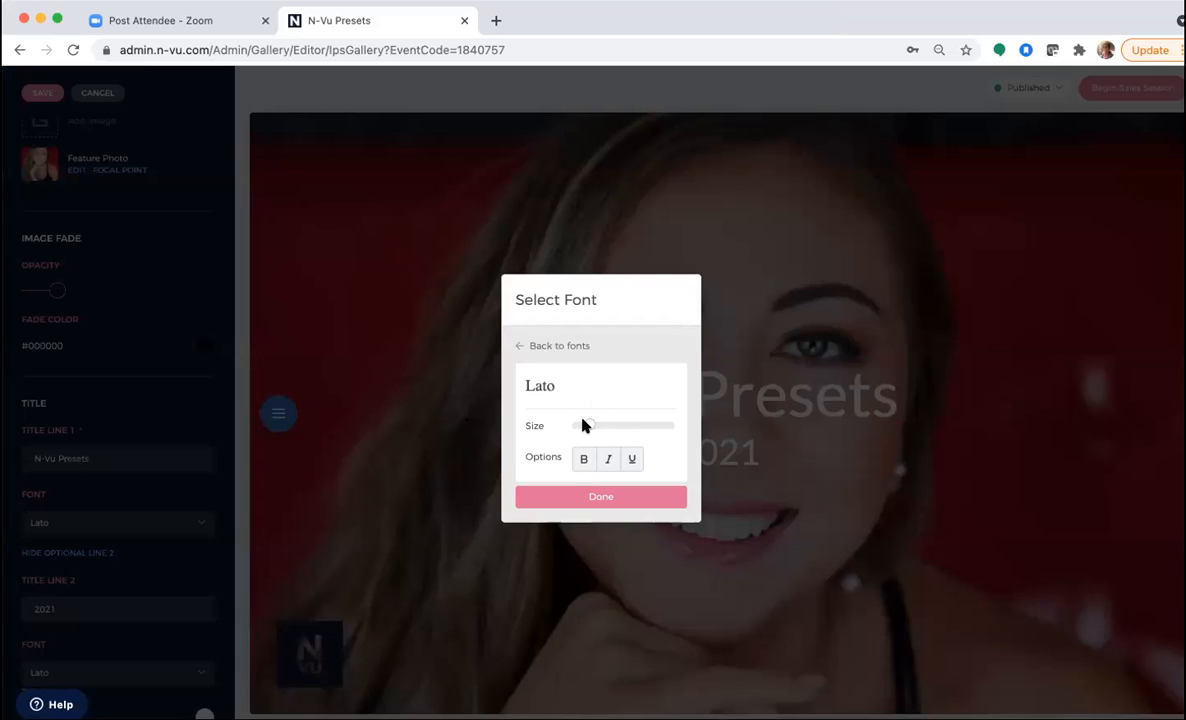
pyautogui.click(601, 497)
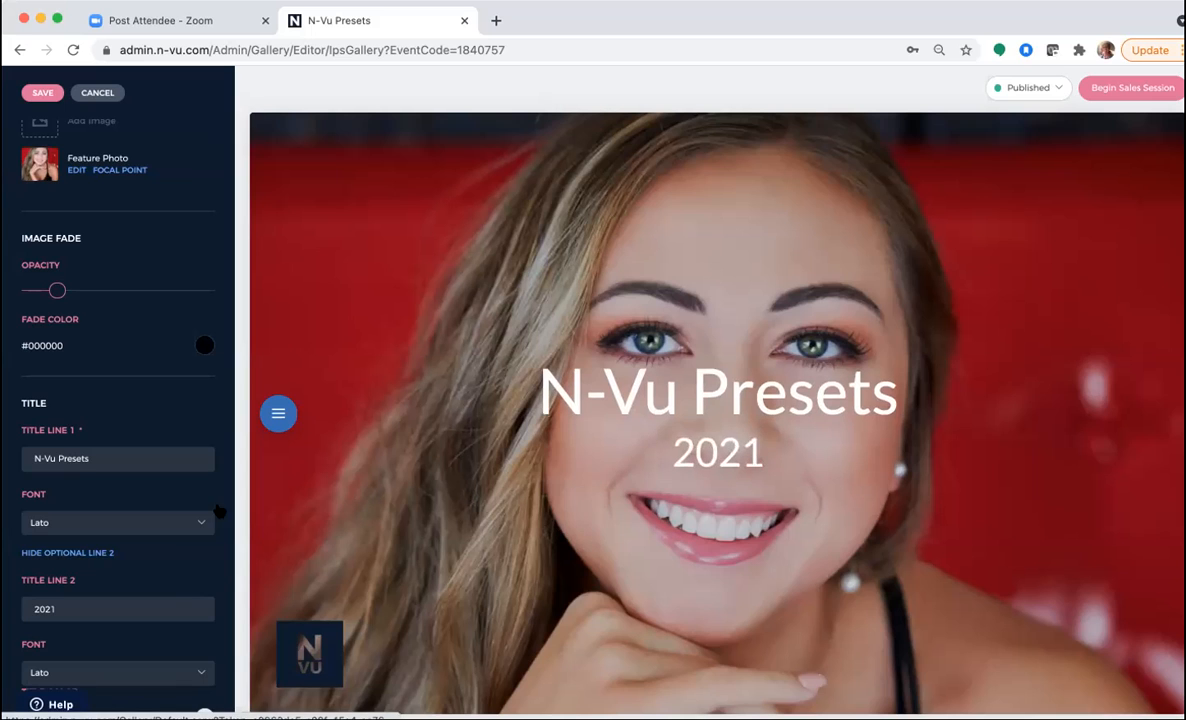
pyautogui.scroll(5, 105, 228)
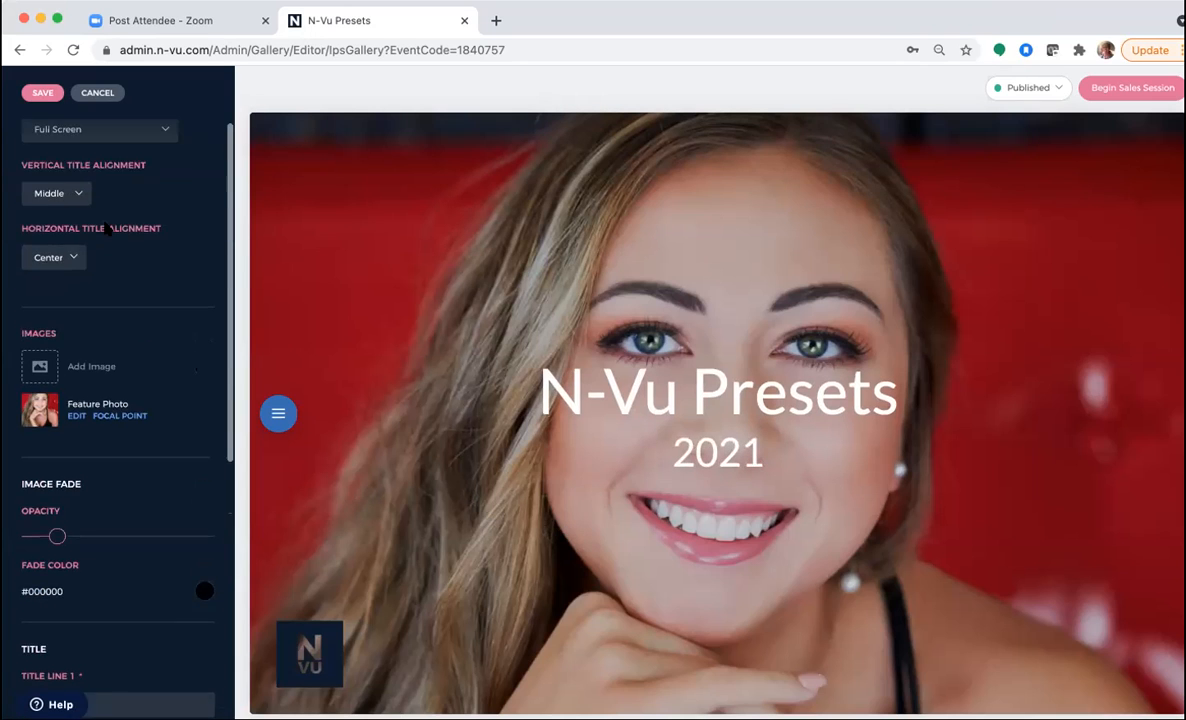
pyautogui.scroll(-3, 104, 224)
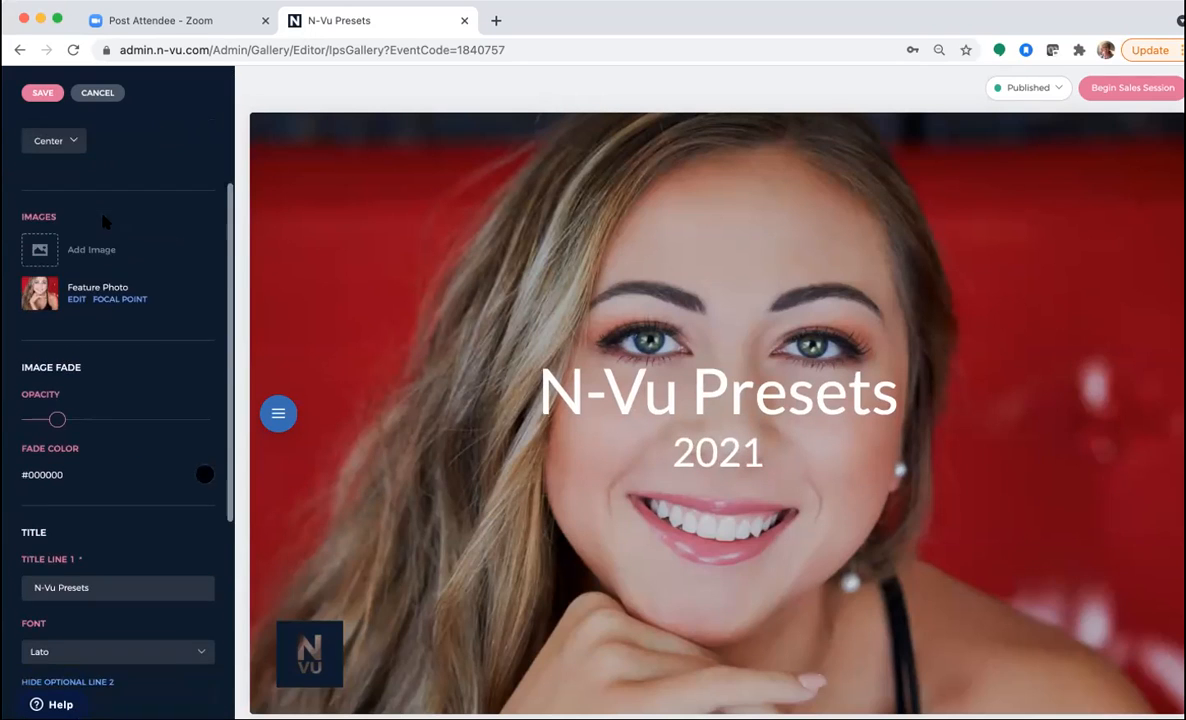
pyautogui.click(43, 92)
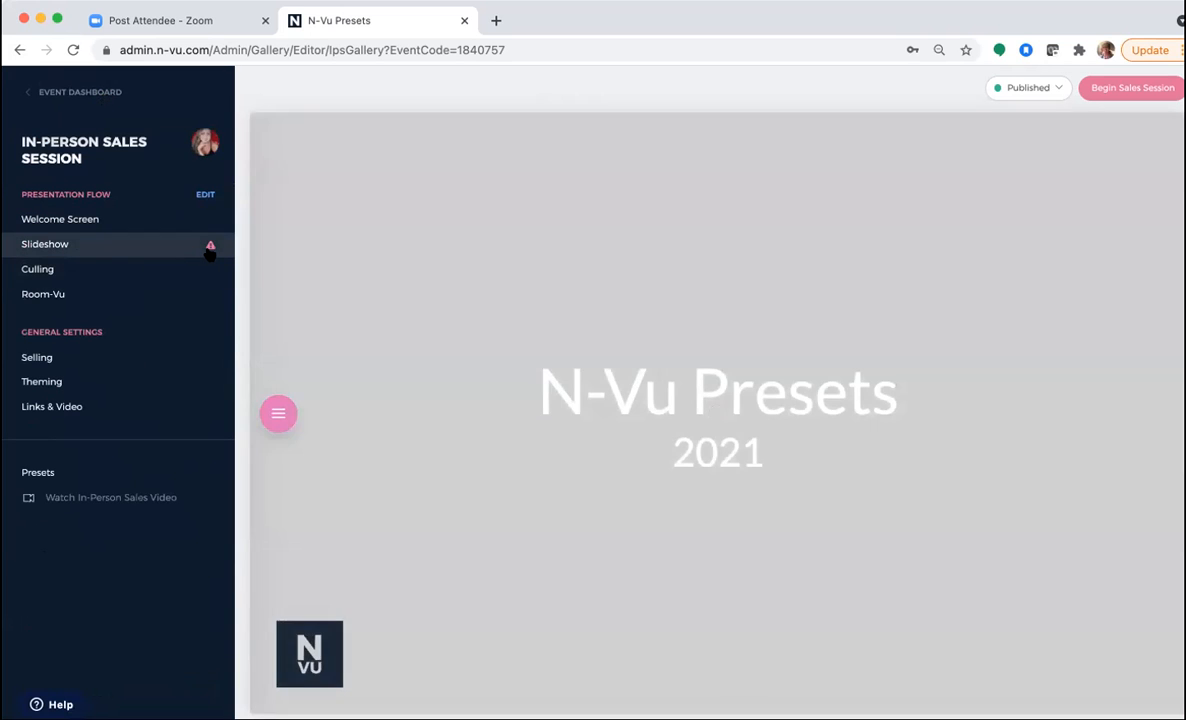
# Add all library images to the session's slideshow, save it, and return to the In-Person Sales Session overview
pyautogui.moveTo(210, 250)
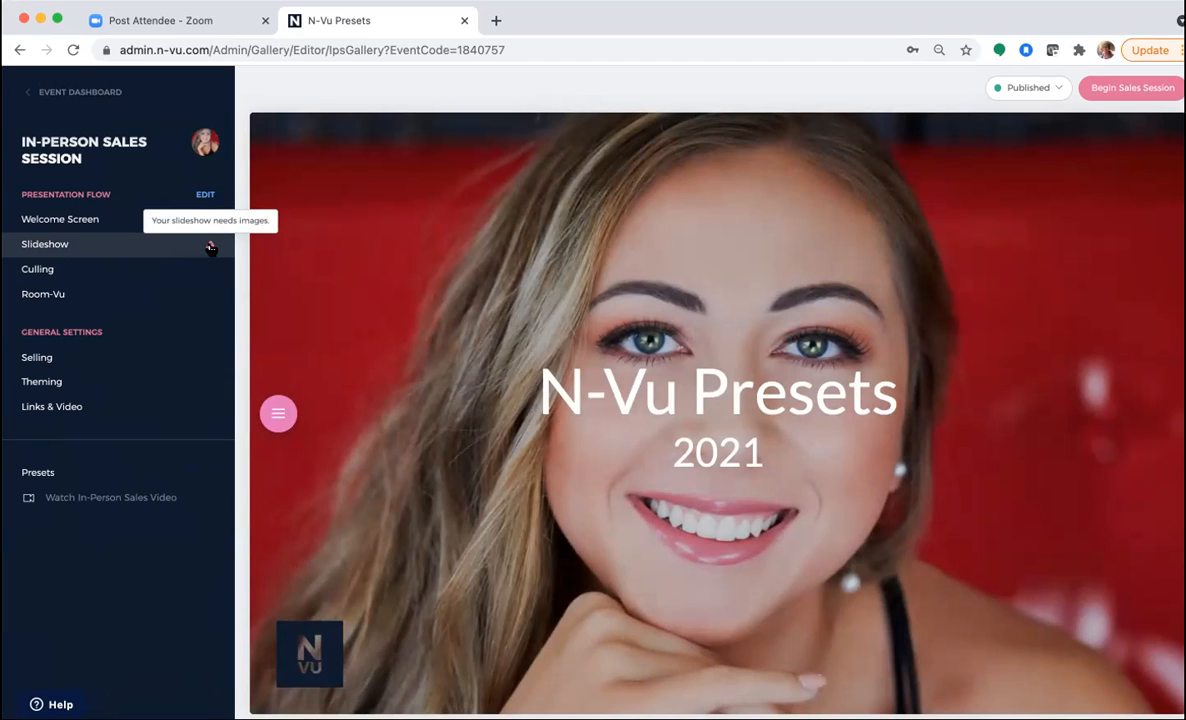
pyautogui.click(211, 246)
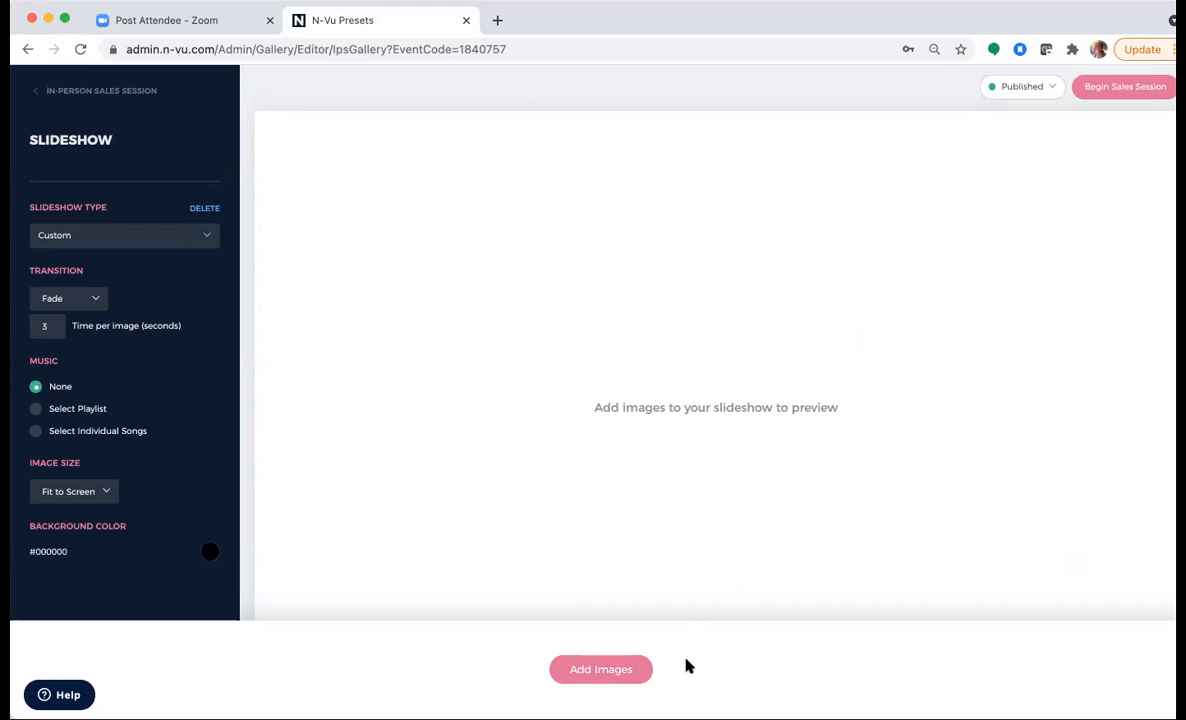
pyautogui.click(612, 671)
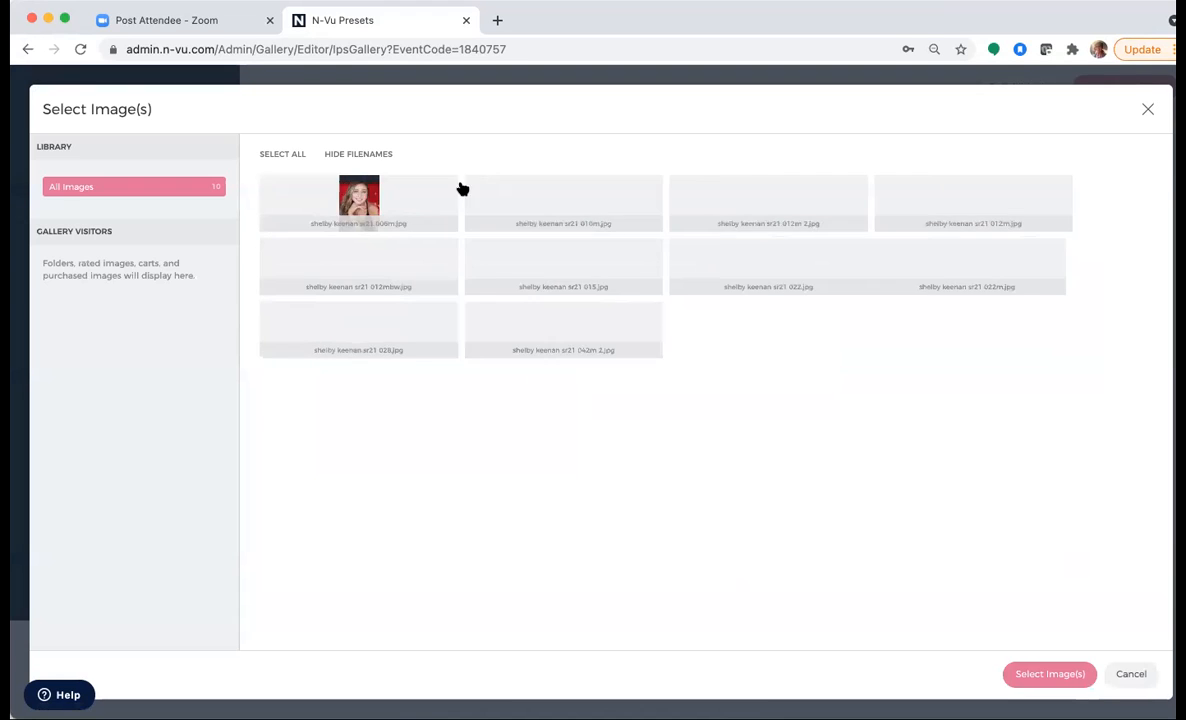
pyautogui.click(283, 153)
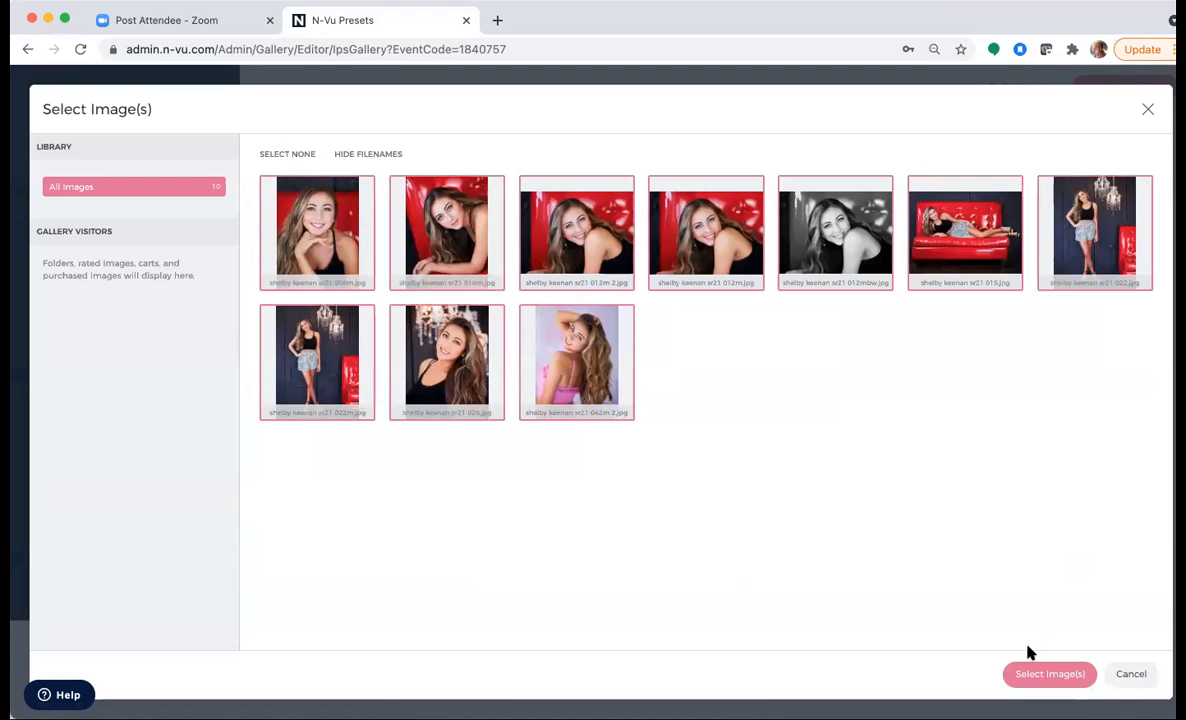
pyautogui.click(1034, 676)
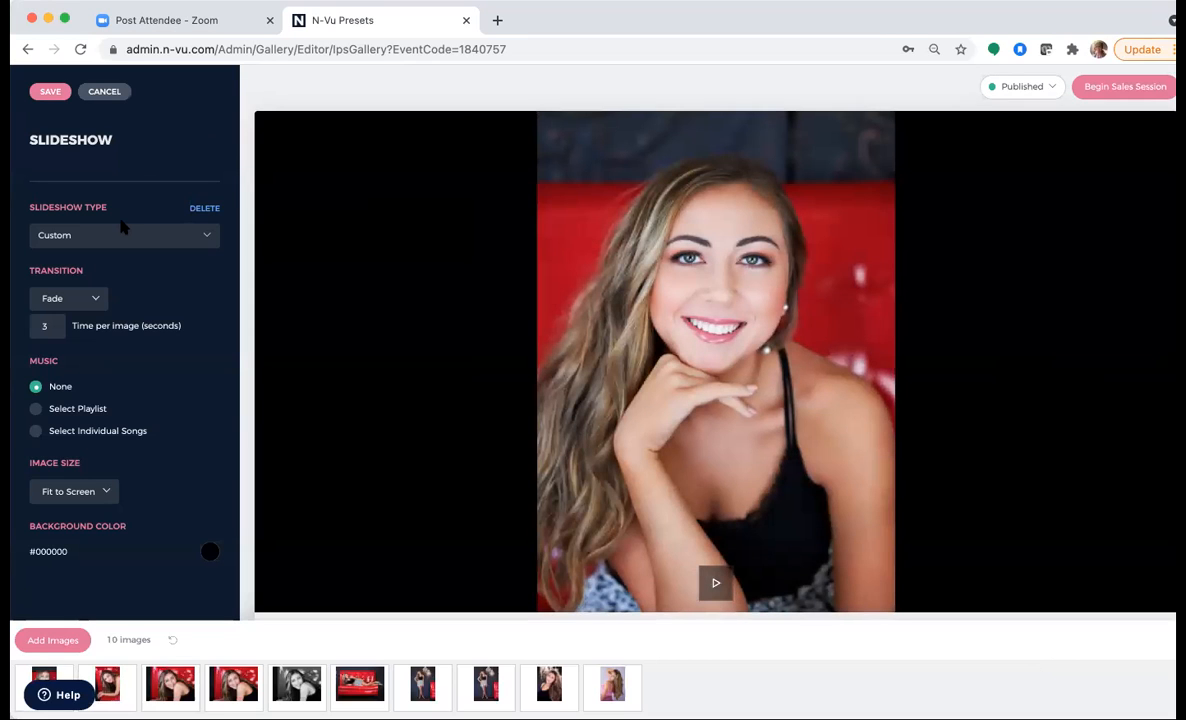
pyautogui.click(47, 90)
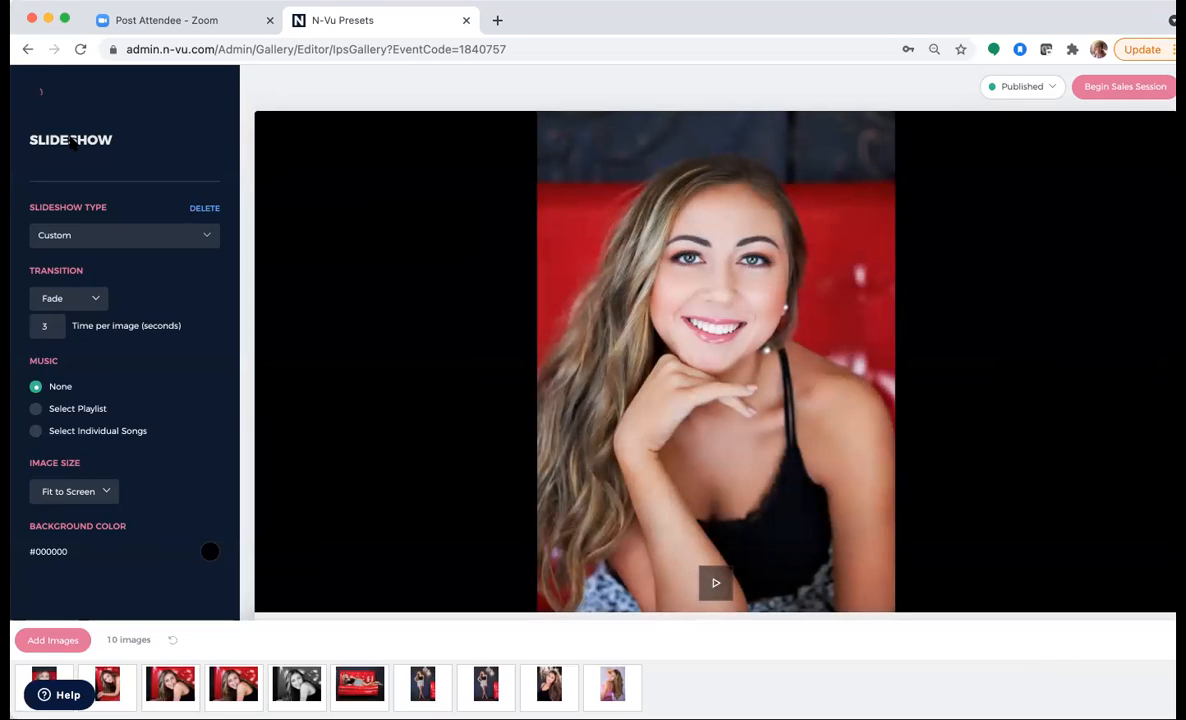
pyautogui.click(105, 91)
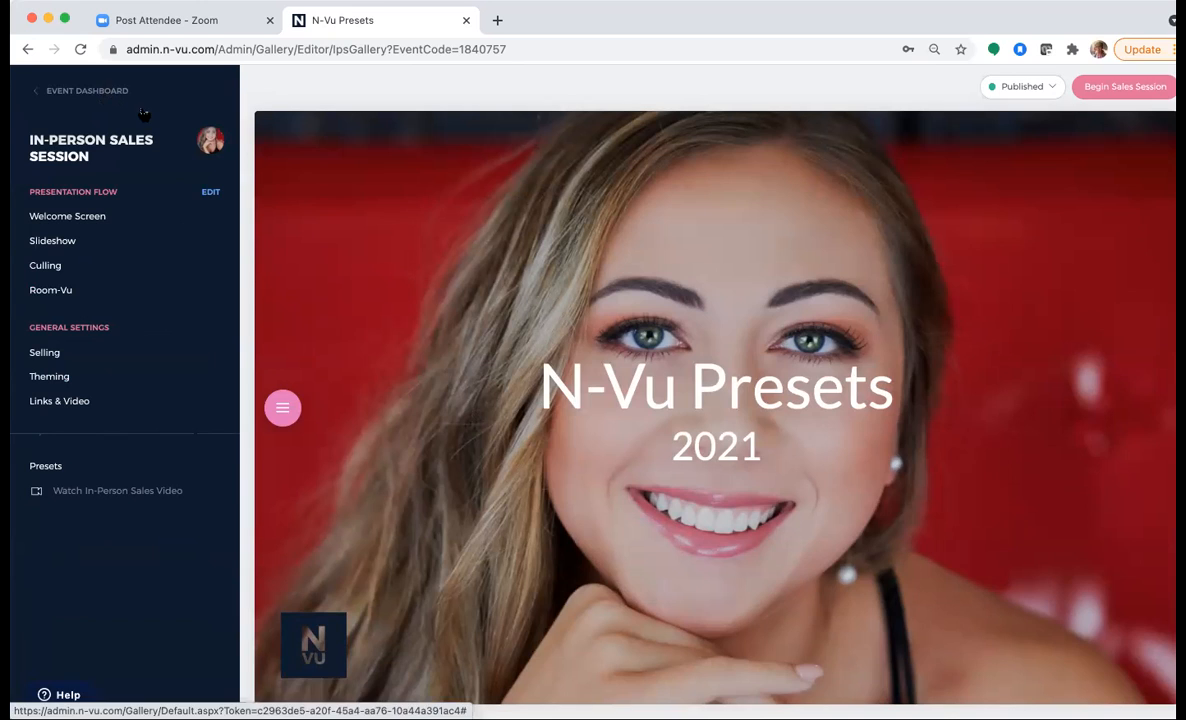
# Set up a Client Gallery for the event with the N-Vu Brand quick settings and the N-Vu Brand saved theme
pyautogui.click(100, 91)
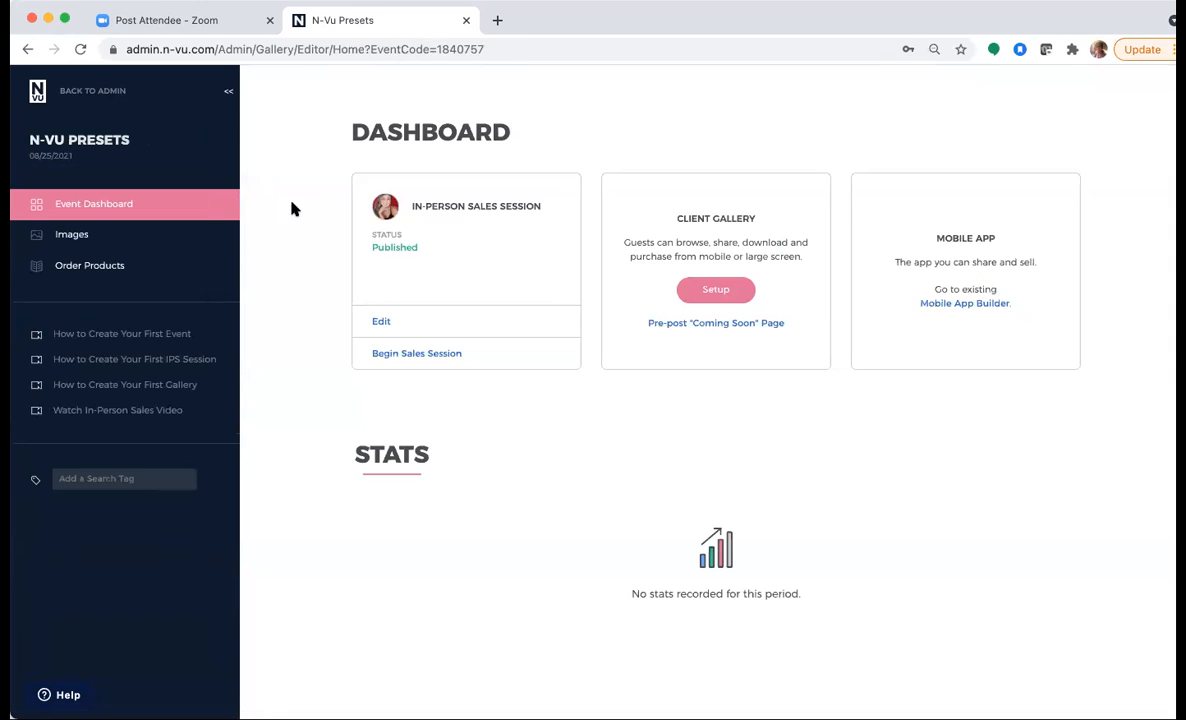
pyautogui.click(721, 298)
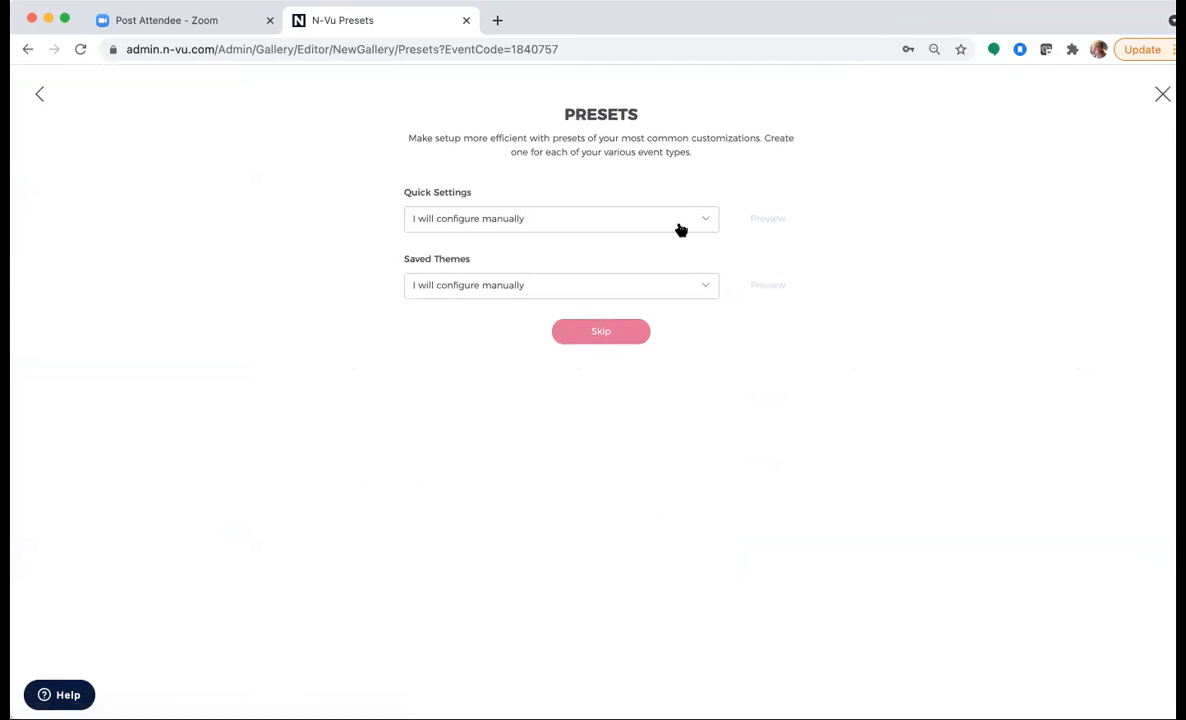
pyautogui.click(704, 226)
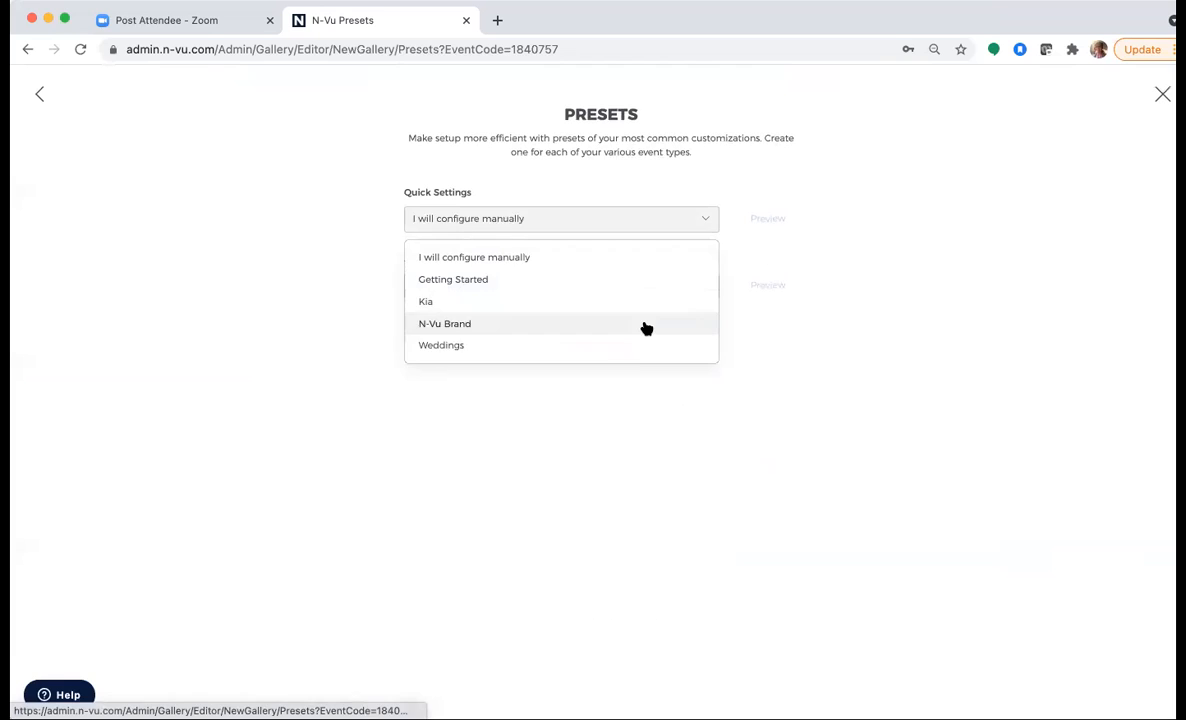
pyautogui.click(643, 324)
pyautogui.click(697, 288)
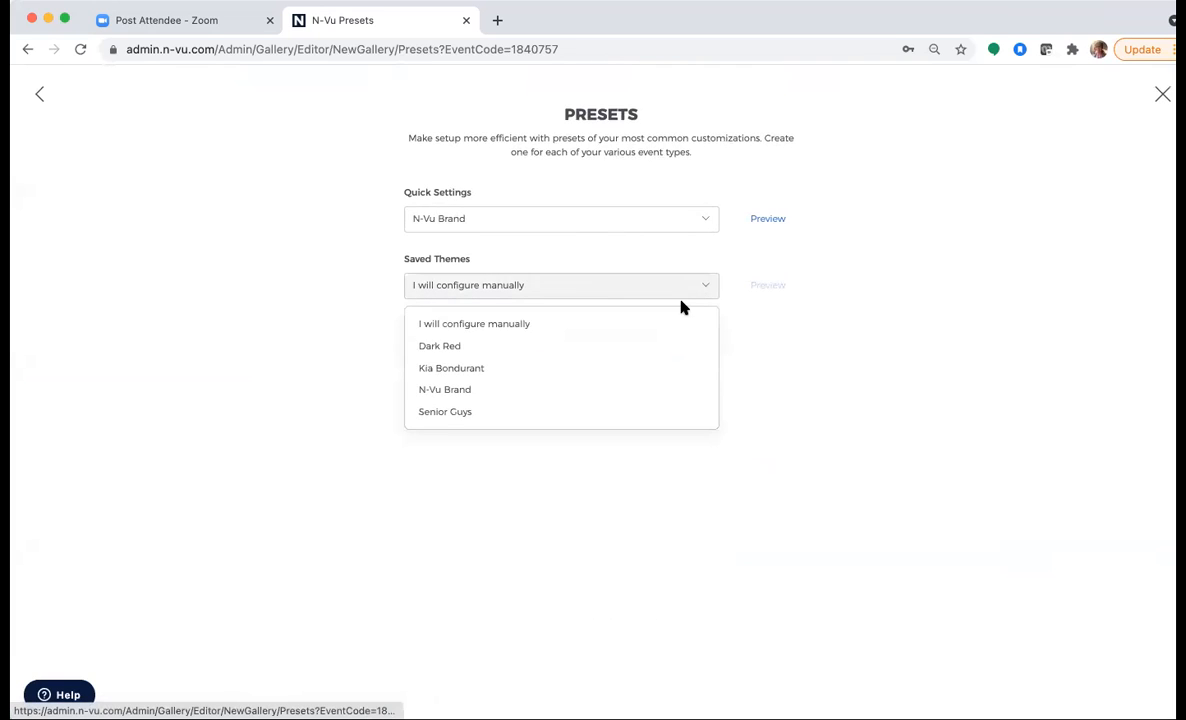
pyautogui.click(617, 388)
pyautogui.click(617, 331)
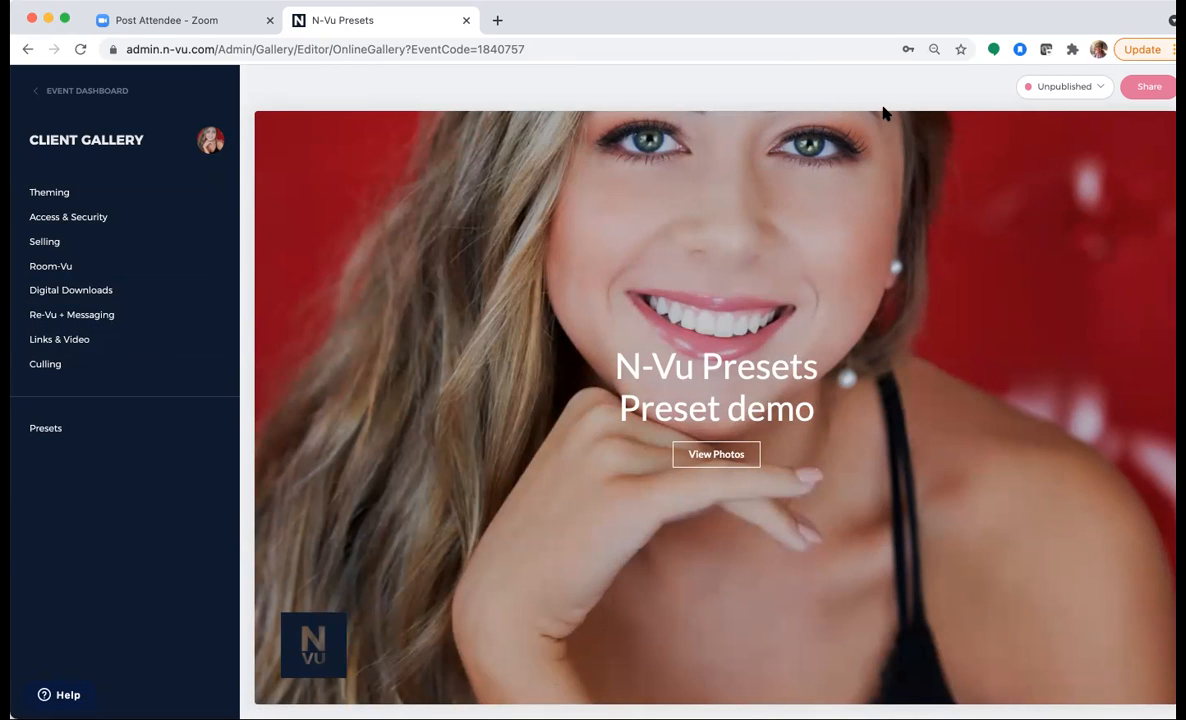
# Leave the event for the Gallery Manager and open the Presets page to review the saved gallery settings
pyautogui.click(94, 91)
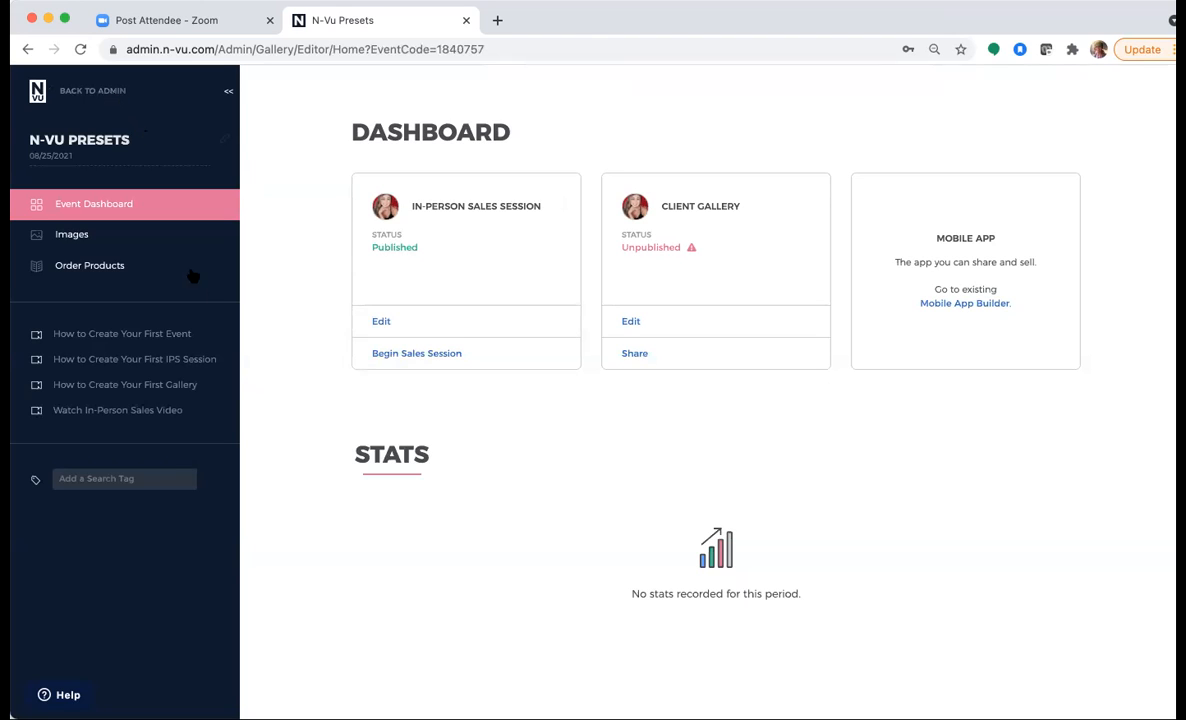
pyautogui.click(93, 91)
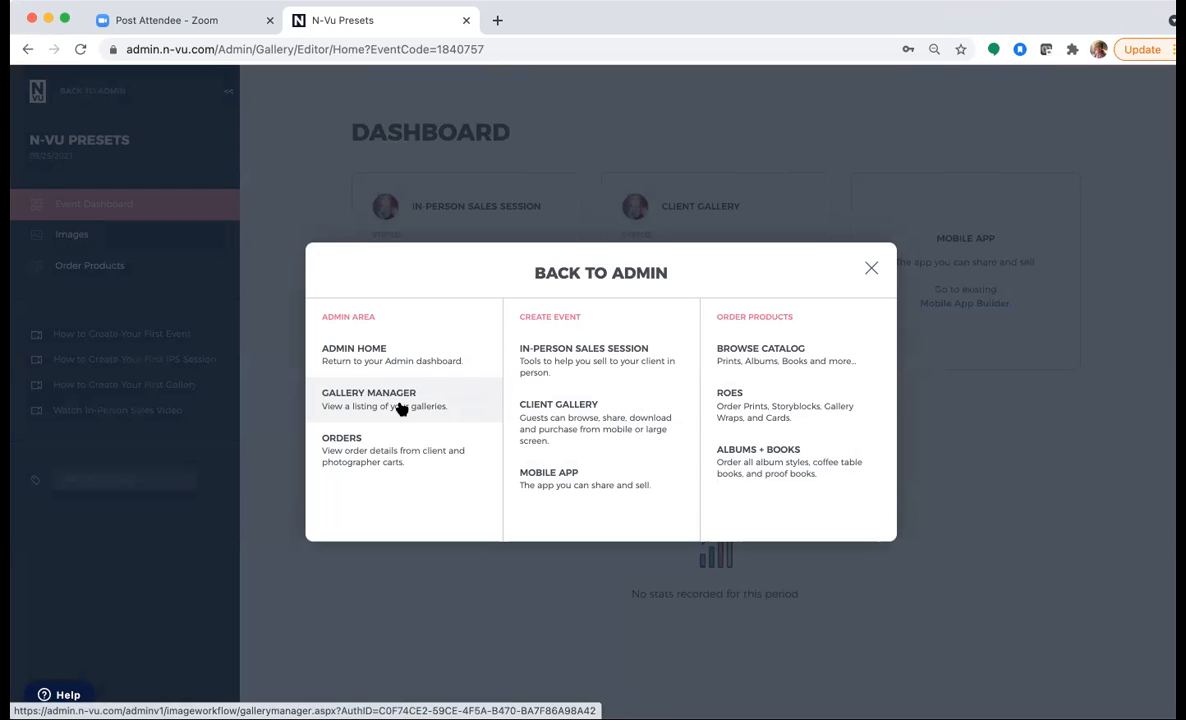
pyautogui.click(400, 408)
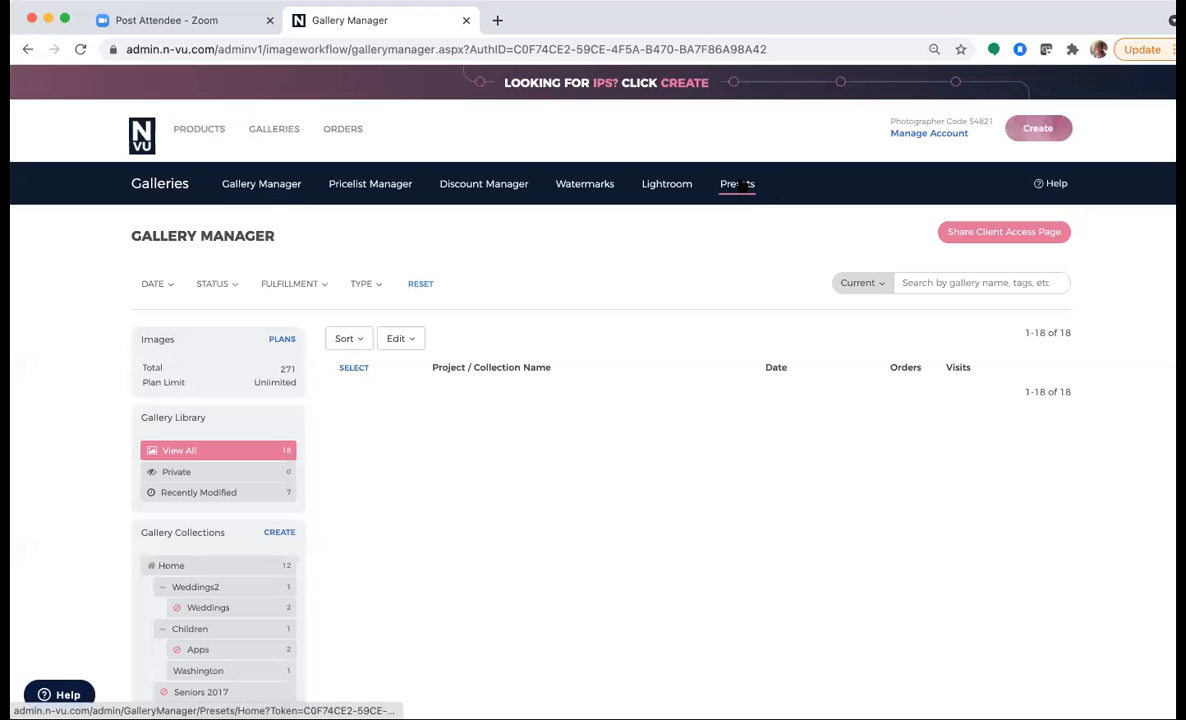
pyautogui.click(740, 185)
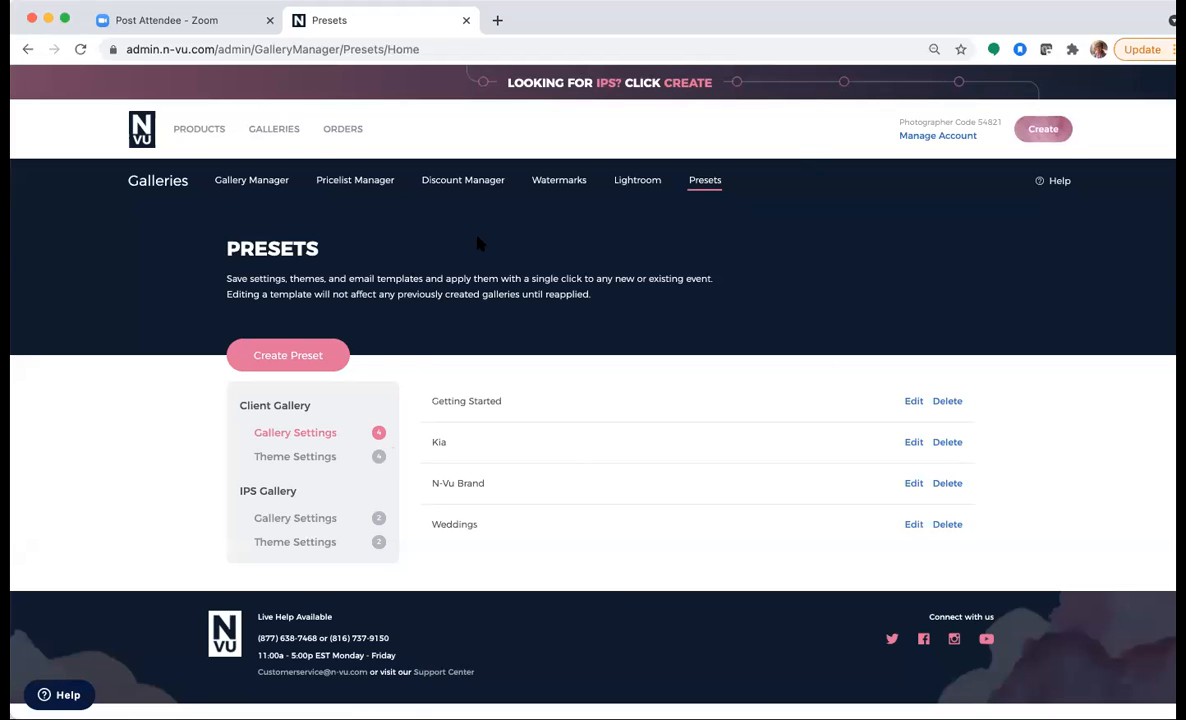
# Reopen the N-Vu Presets event from the Gallery Manager and open its In-Person Sales Session for editing
pyautogui.moveTo(266, 126)
pyautogui.click(275, 185)
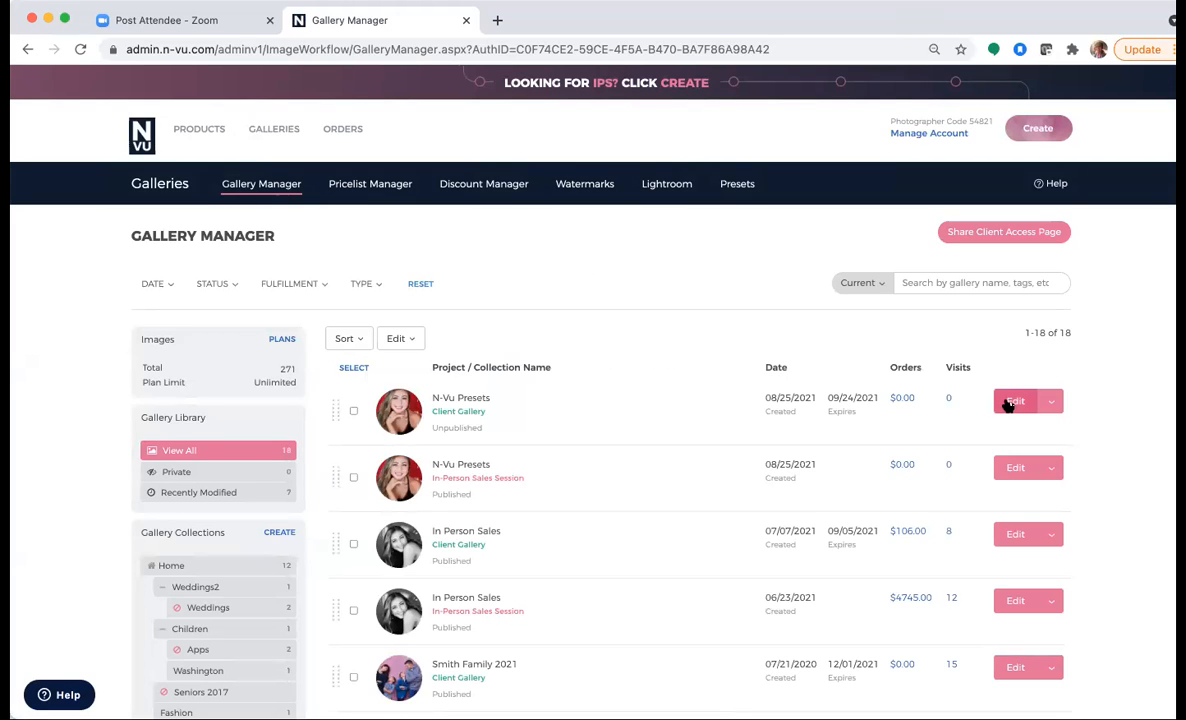
pyautogui.click(1012, 403)
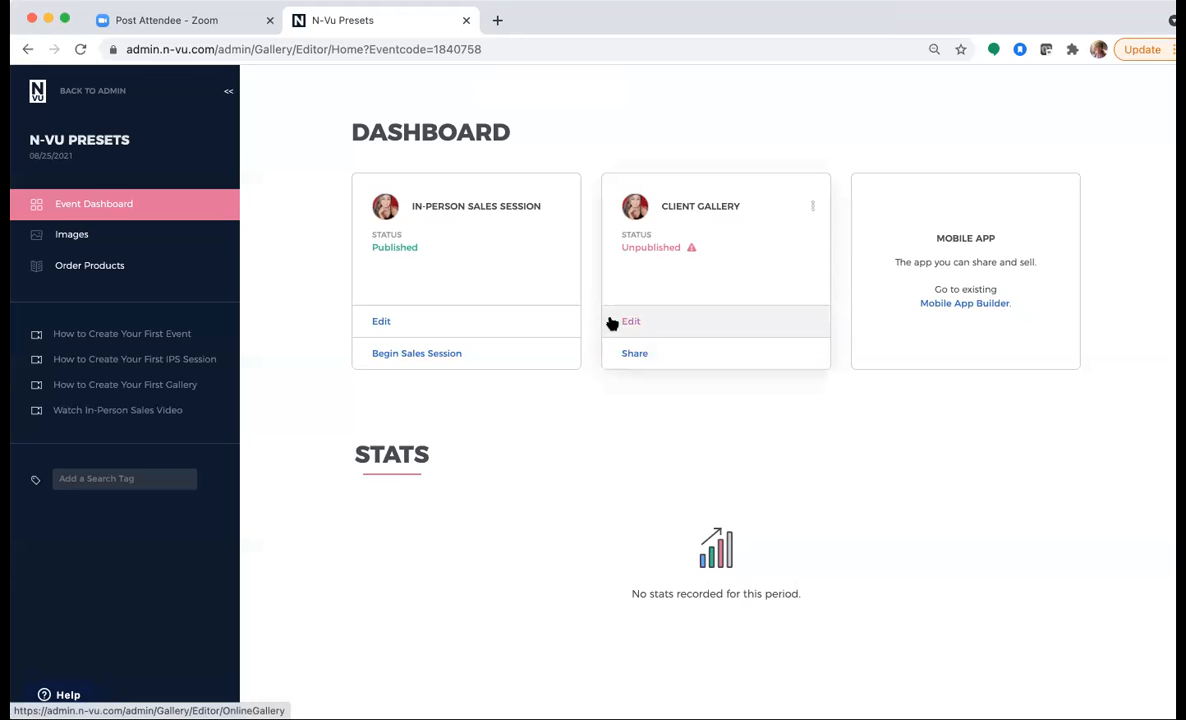
pyautogui.click(383, 323)
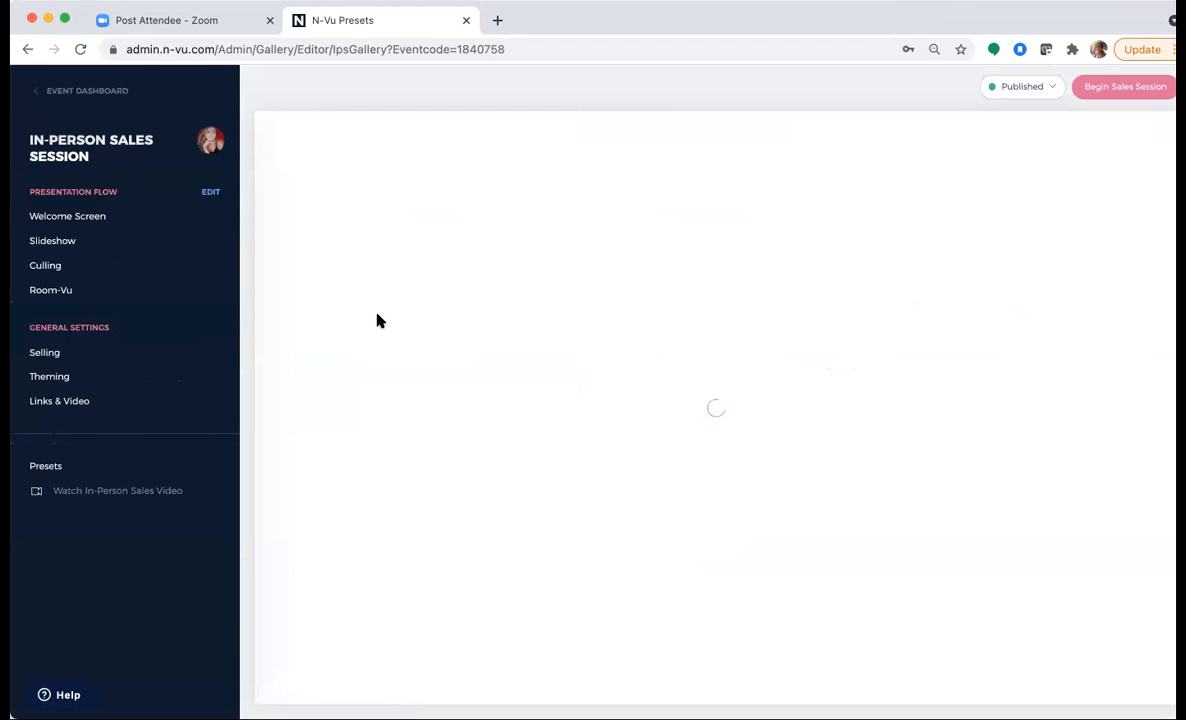
# Review the gallery settings and theme settings presets available for the In-Person Sales Session, without applying any, and return to the event dashboard
pyautogui.click(47, 467)
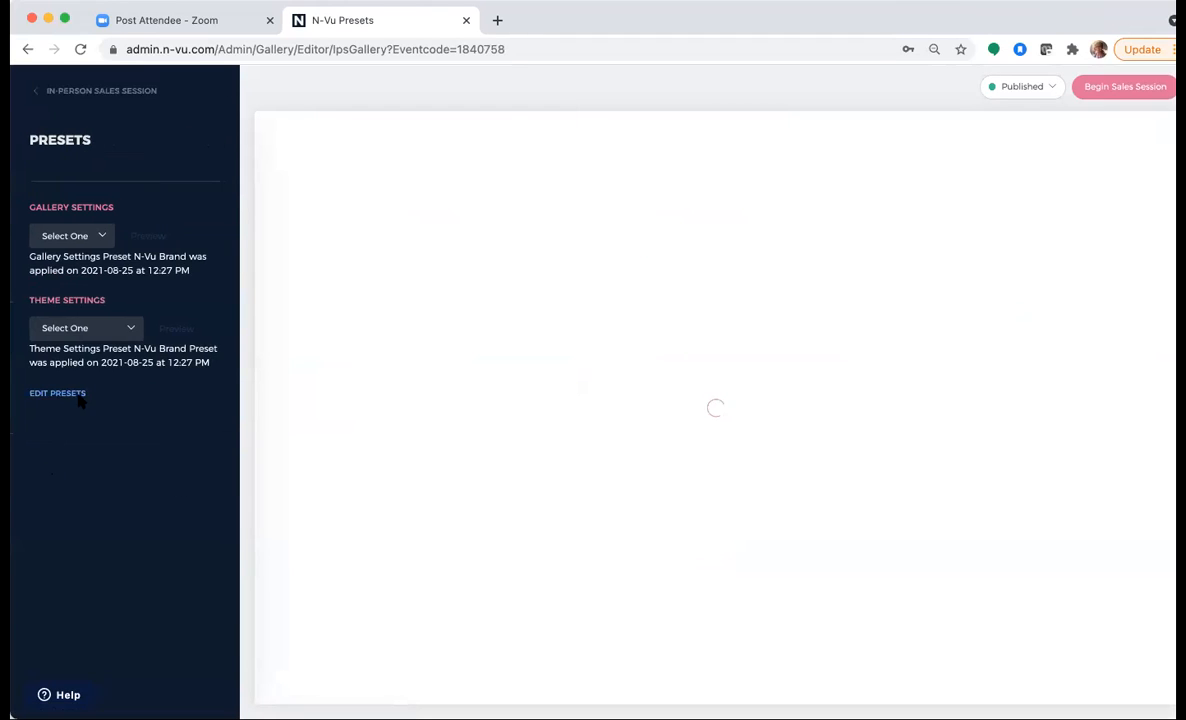
pyautogui.click(101, 237)
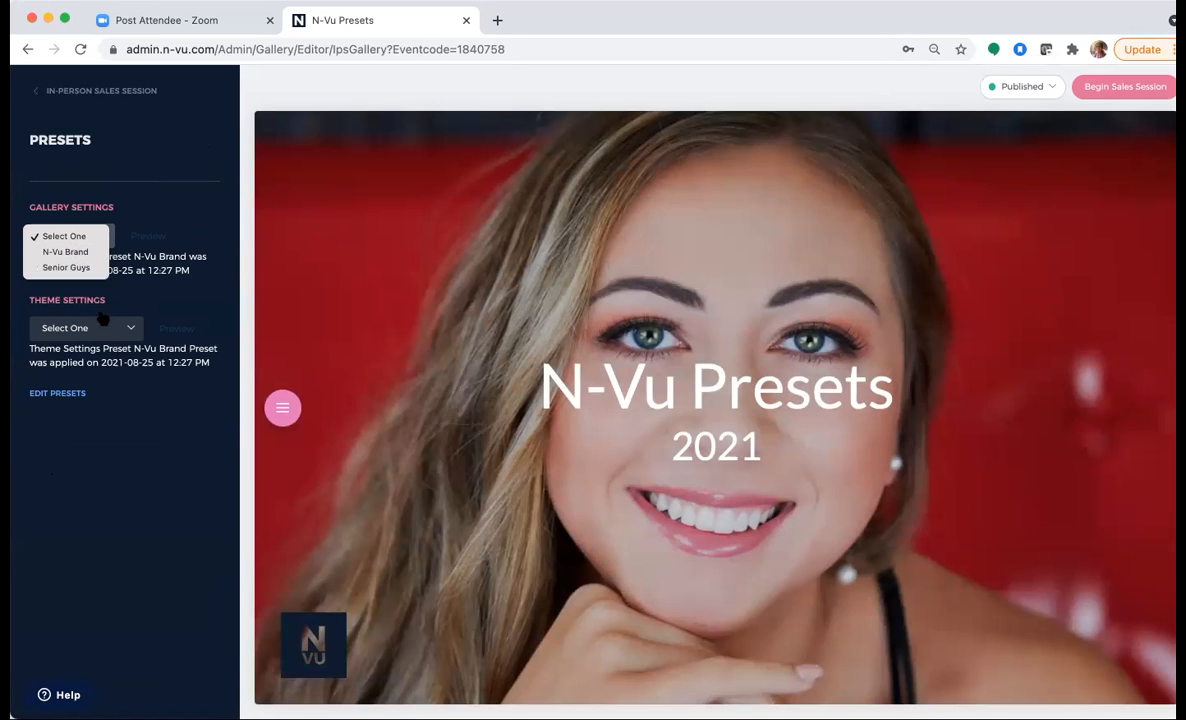
pyautogui.click(129, 330)
pyautogui.click(129, 330)
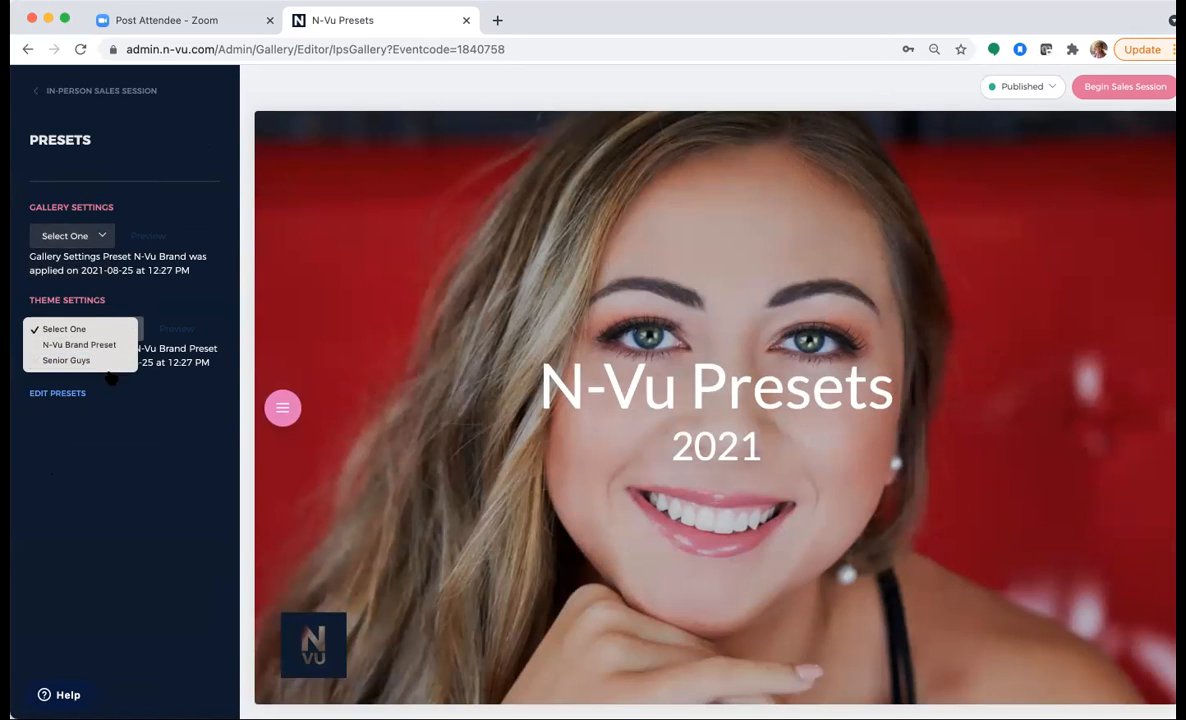
pyautogui.click(132, 186)
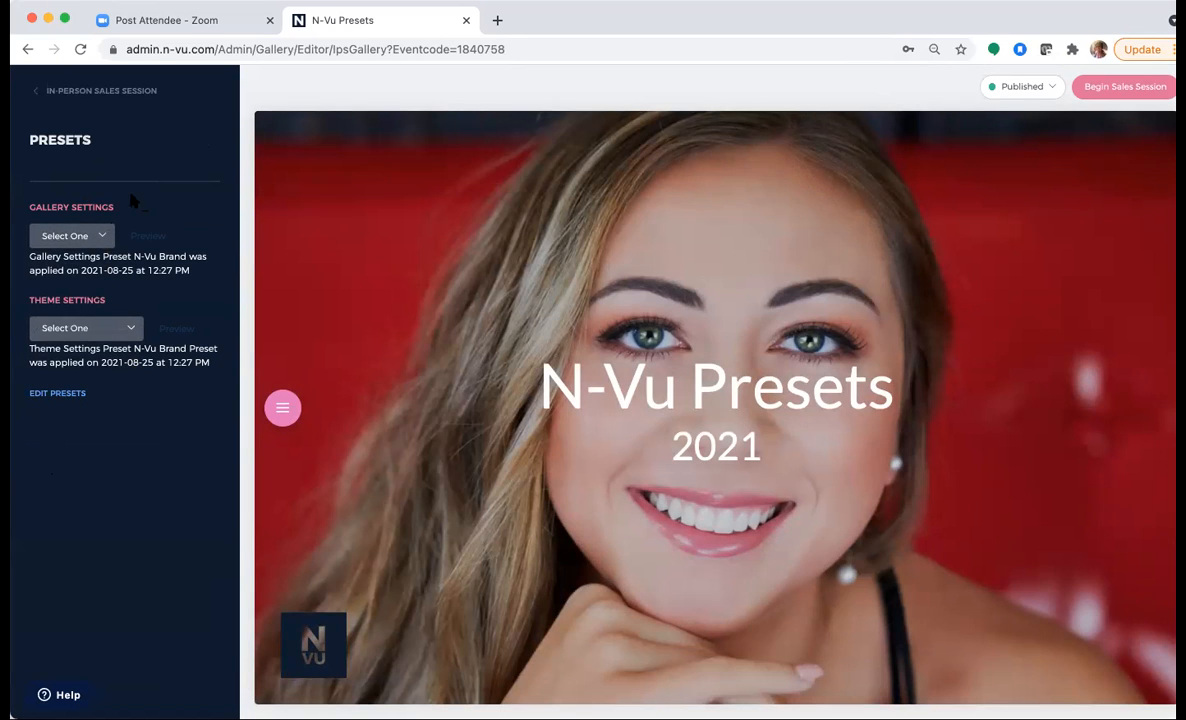
pyautogui.click(110, 328)
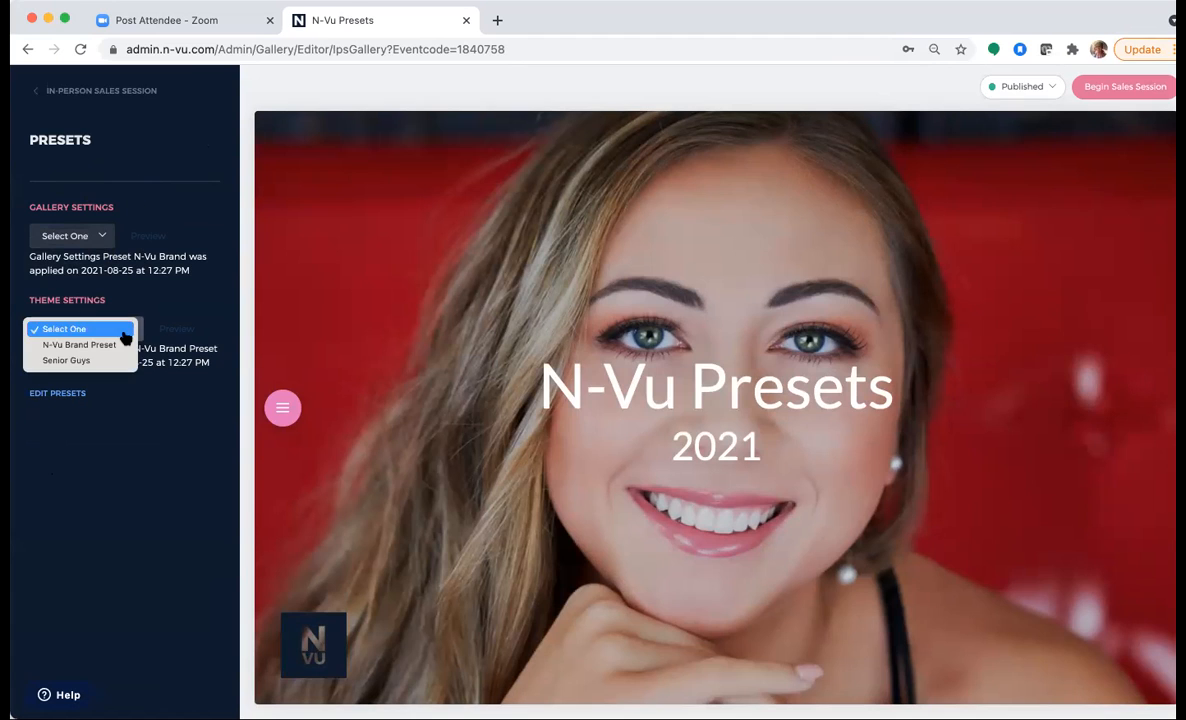
pyautogui.click(162, 203)
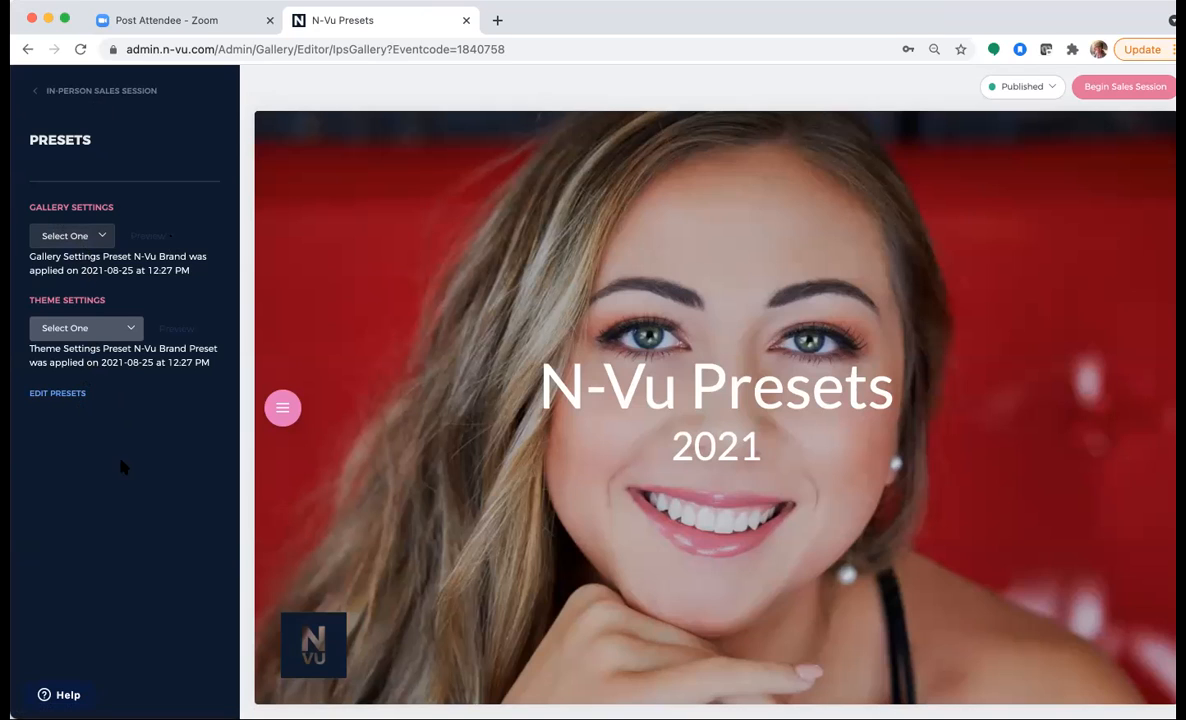
pyautogui.click(115, 91)
pyautogui.click(115, 91)
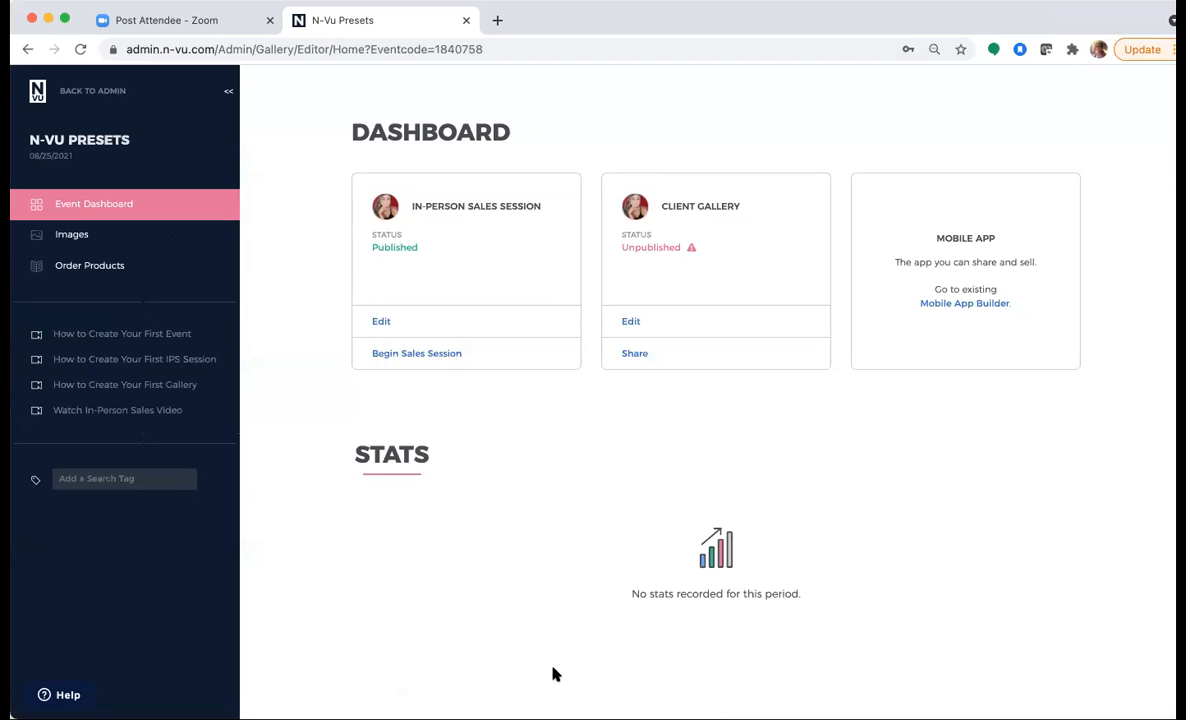